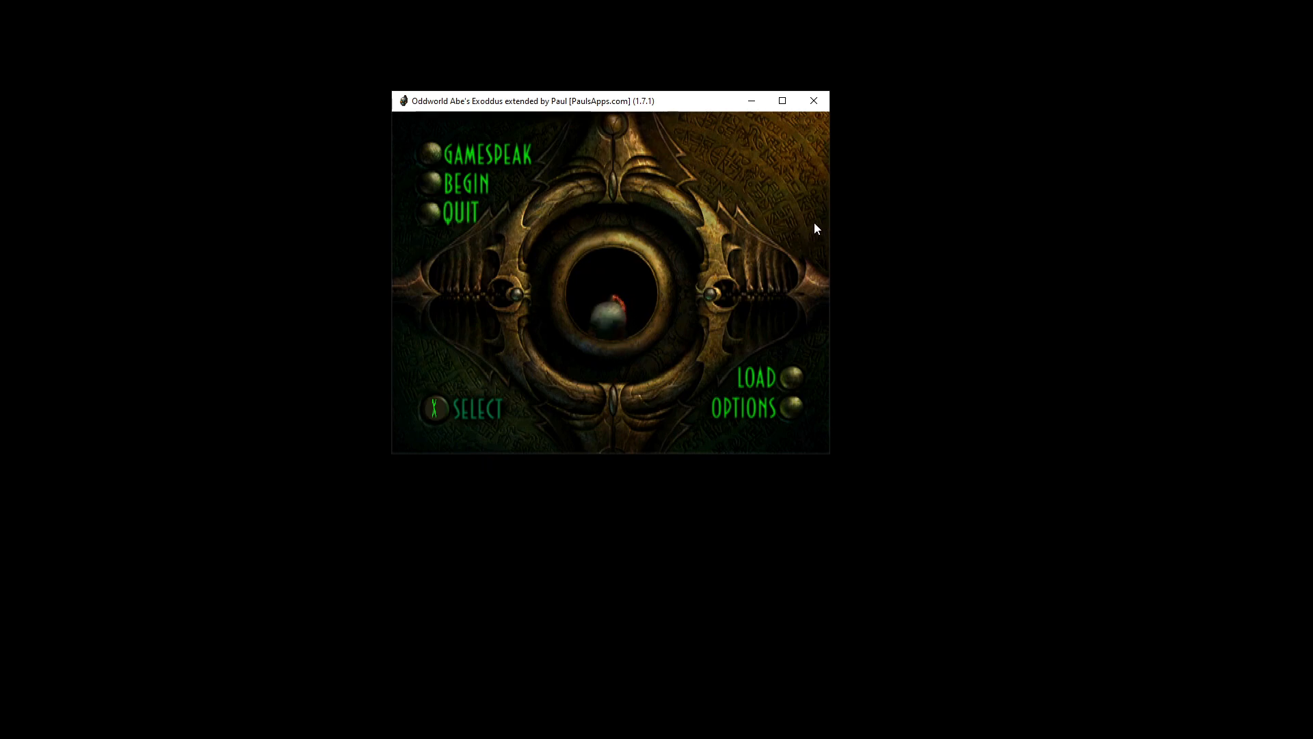
- Load the saved game NECRUM FART MACHINE from the main menu
{"action": "key", "text": "Down"}
{"action": "key", "text": "Right"}
{"action": "key", "text": "Return"}
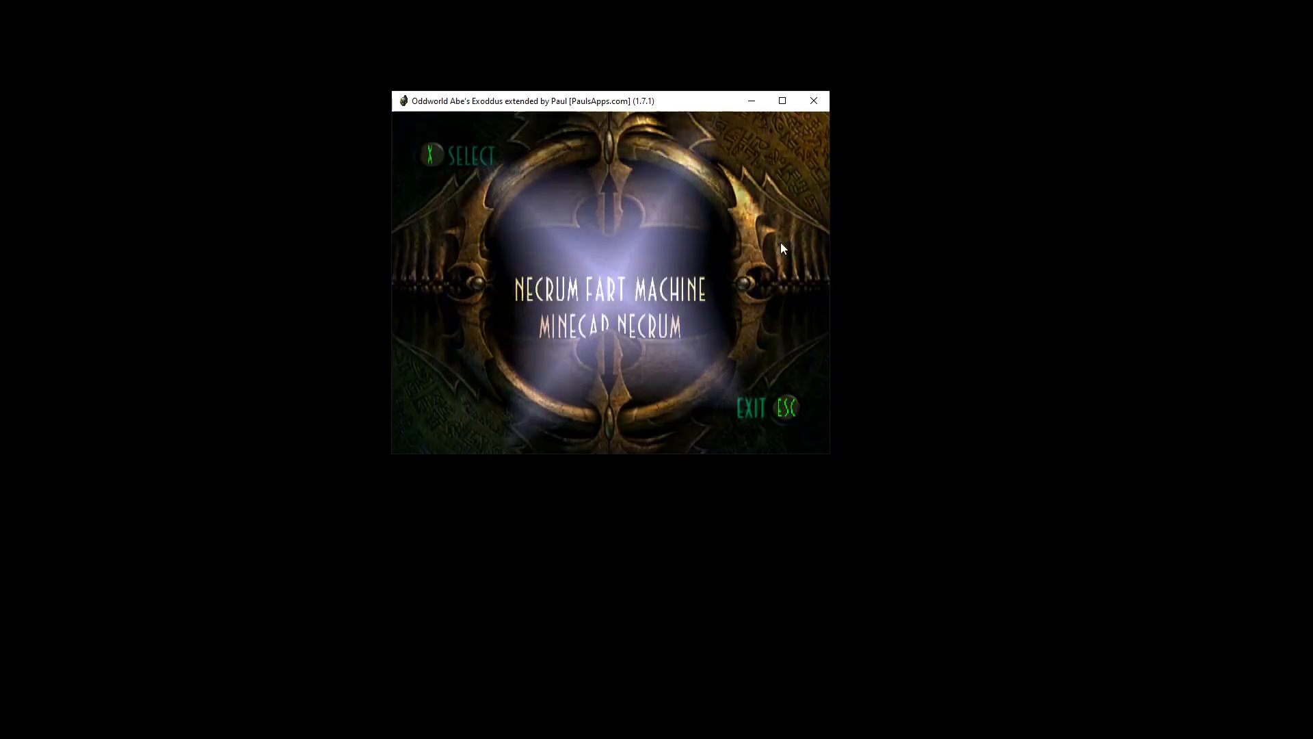
{"action": "key", "text": "Return"}
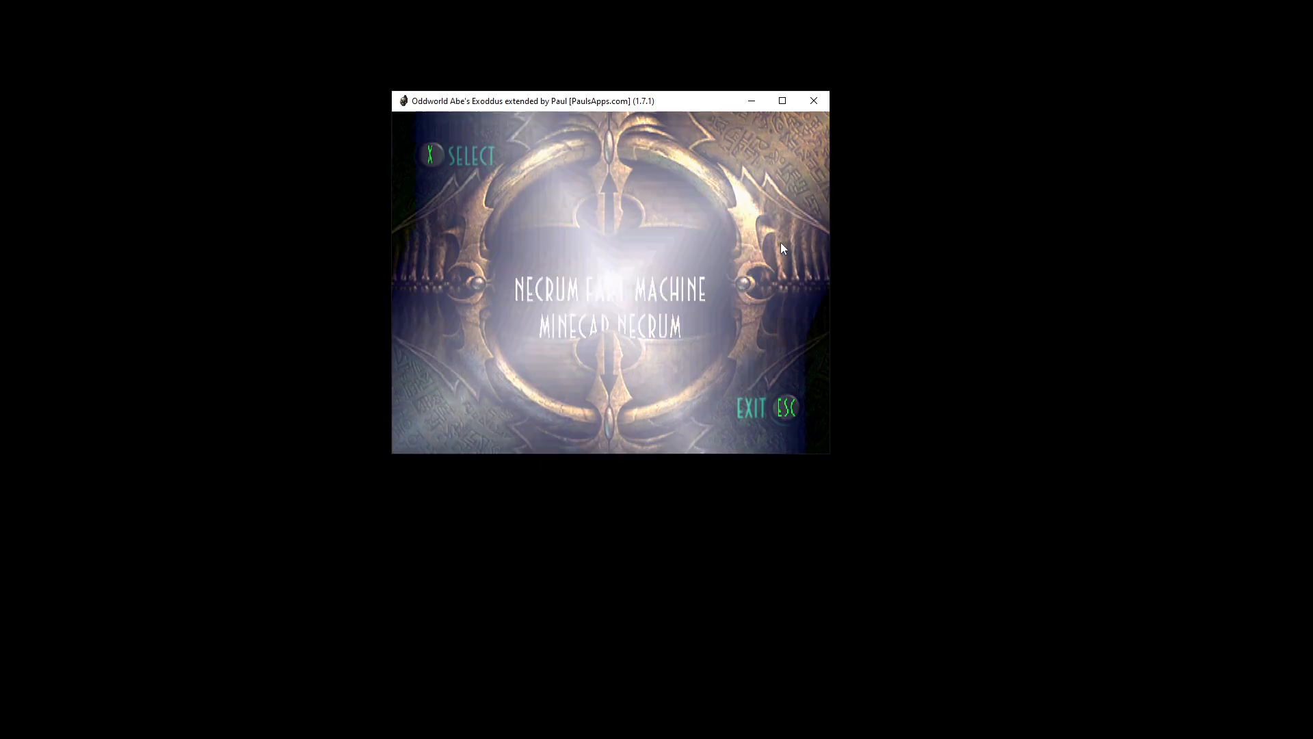
- Use the SoulStorm Brew machine with Abe and quit the game
{"action": "key", "text": "Right"}
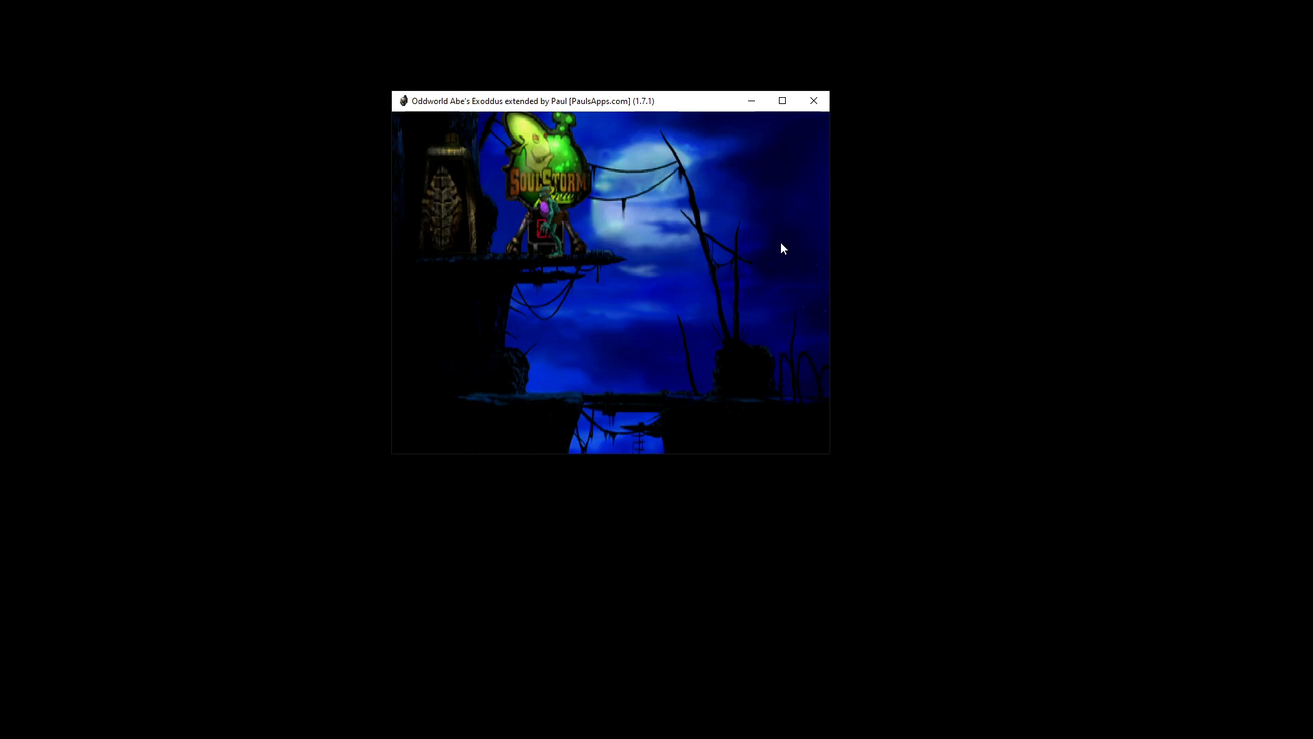
{"action": "key", "text": "Up"}
{"action": "key", "text": "Left"}
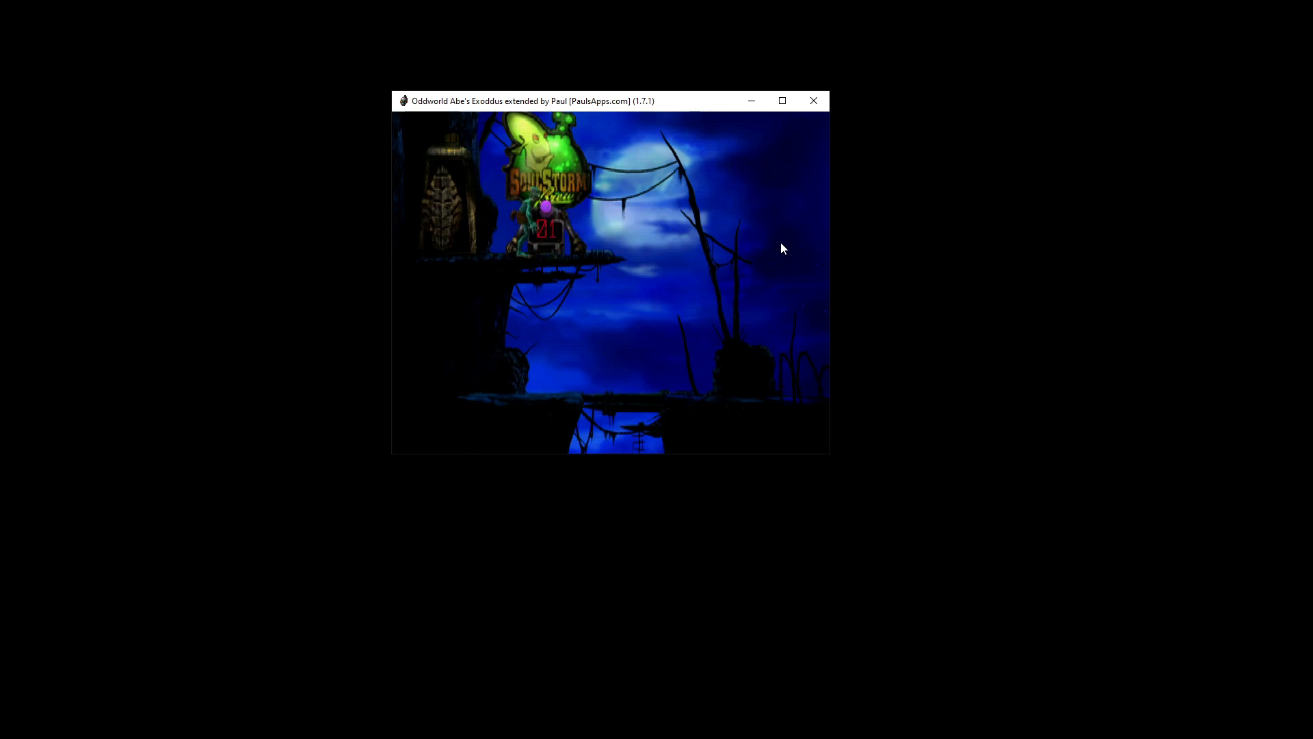
{"action": "left_click", "coordinate": [814, 100]}
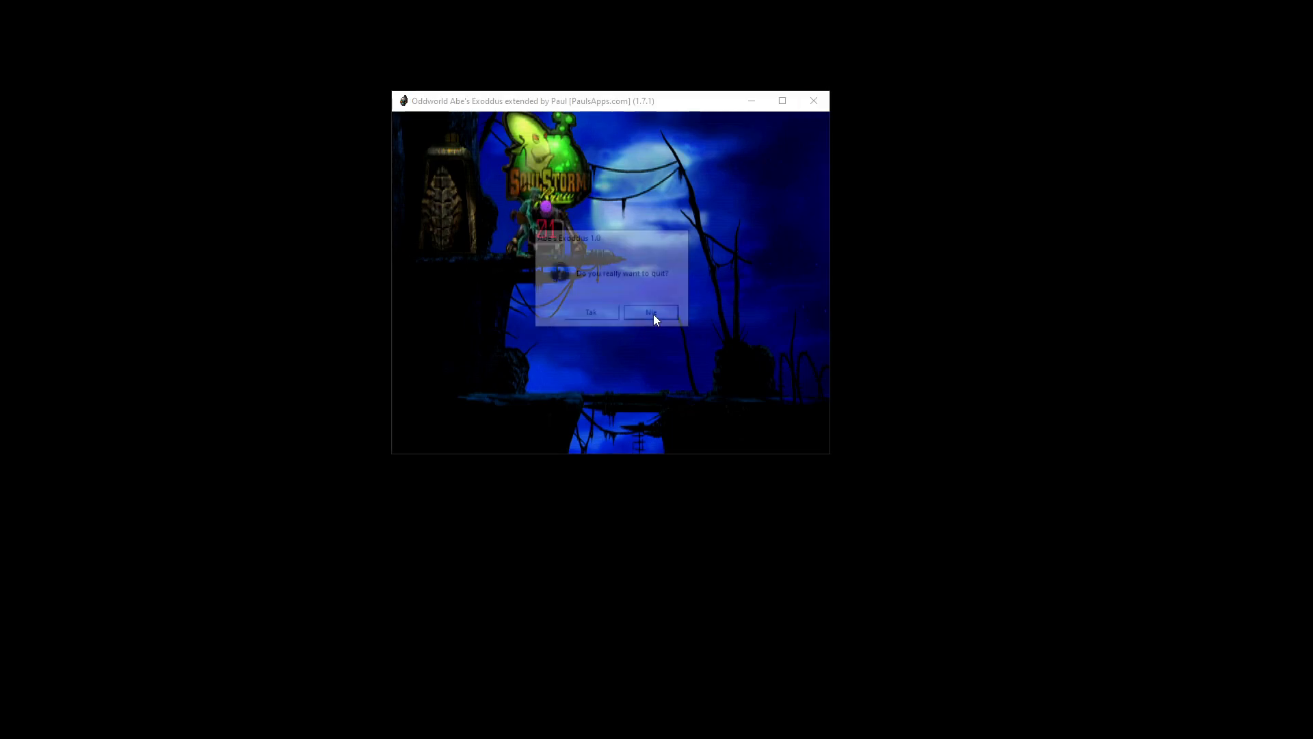
{"action": "left_click", "coordinate": [592, 314]}
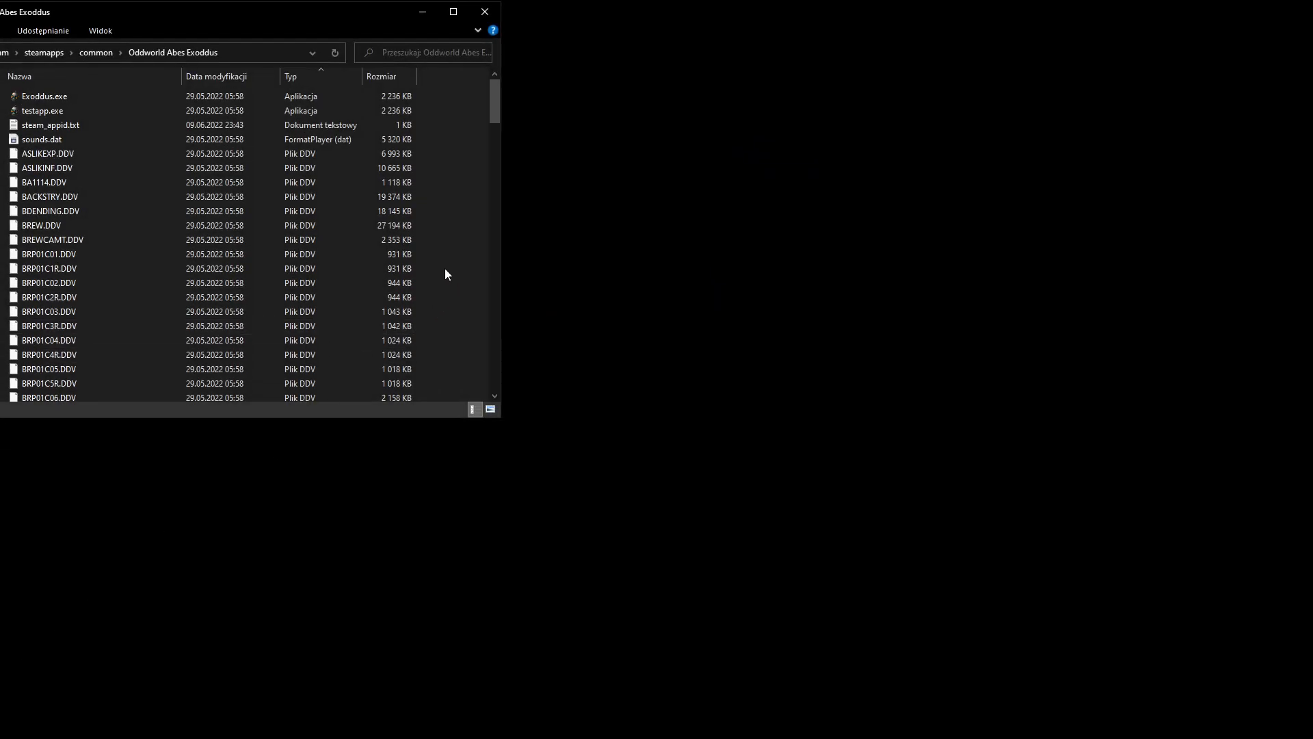
- Unpack ne.lvl from the Oddworld Abes Exoddus folder by running it through lvl_unpack.py in the lvl_pack_unpack folder
{"action": "scroll", "coordinate": [445, 269], "scroll_direction": "down", "scroll_amount": 20}
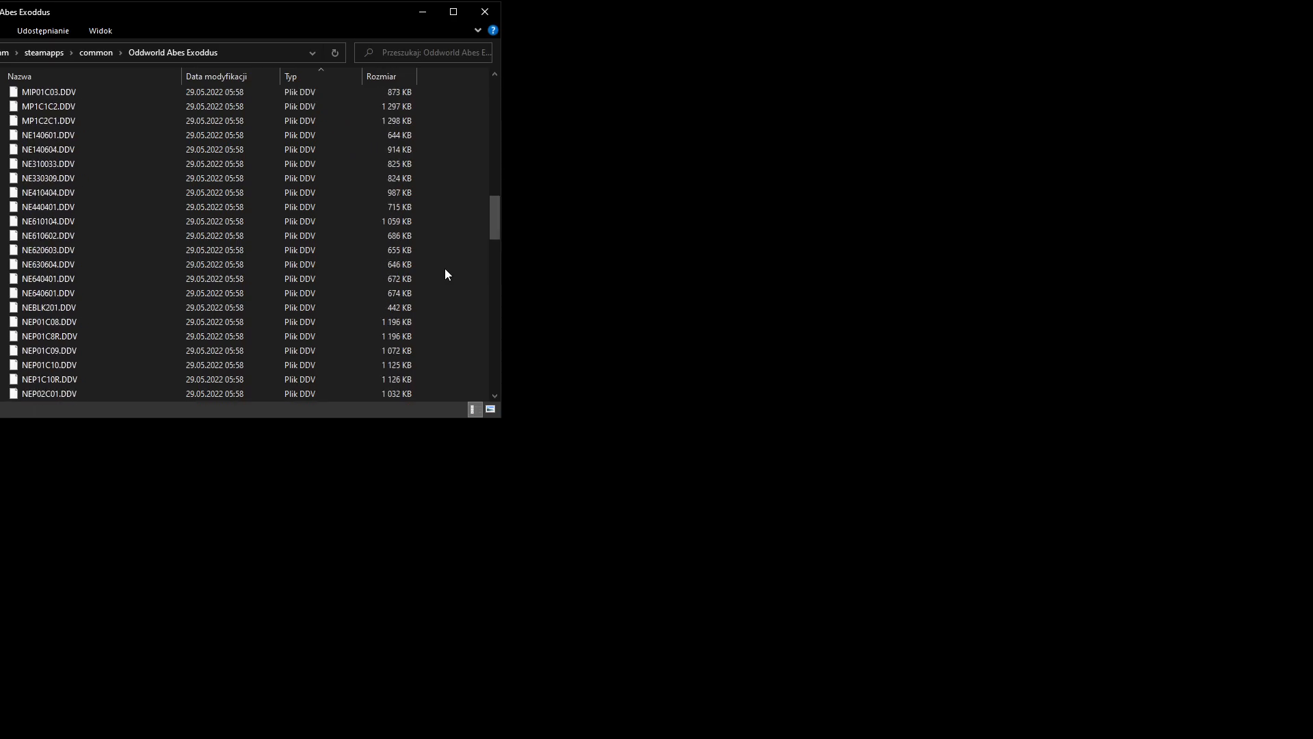
{"action": "scroll", "coordinate": [444, 268], "scroll_direction": "down", "scroll_amount": 2}
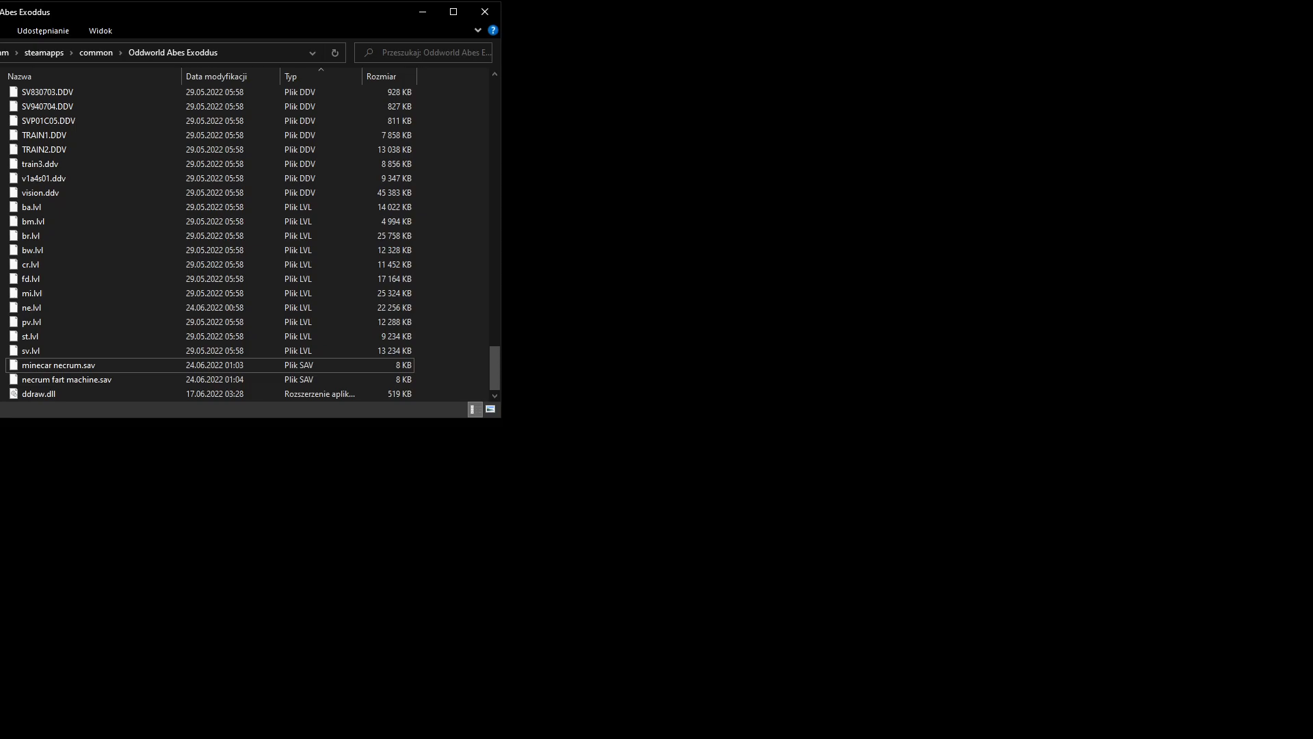
{"action": "left_click", "coordinate": [2, 694]}
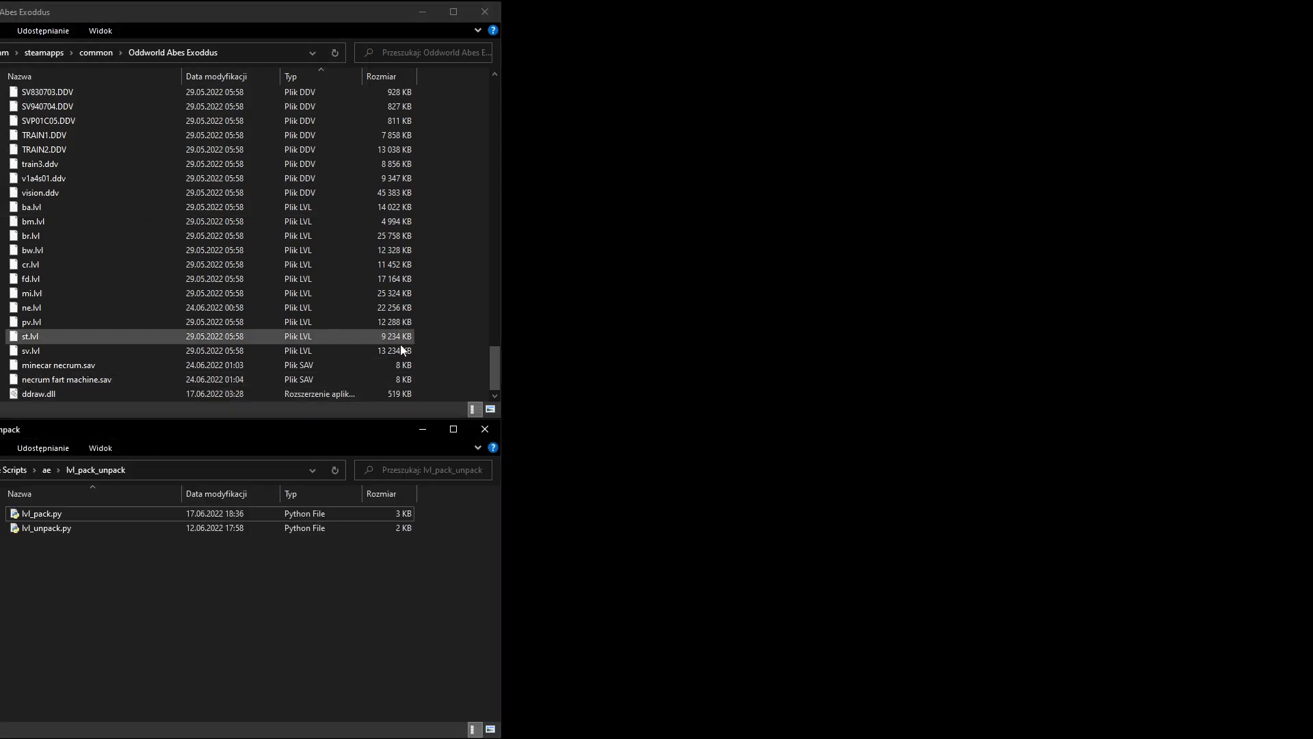
{"action": "left_click", "coordinate": [43, 306]}
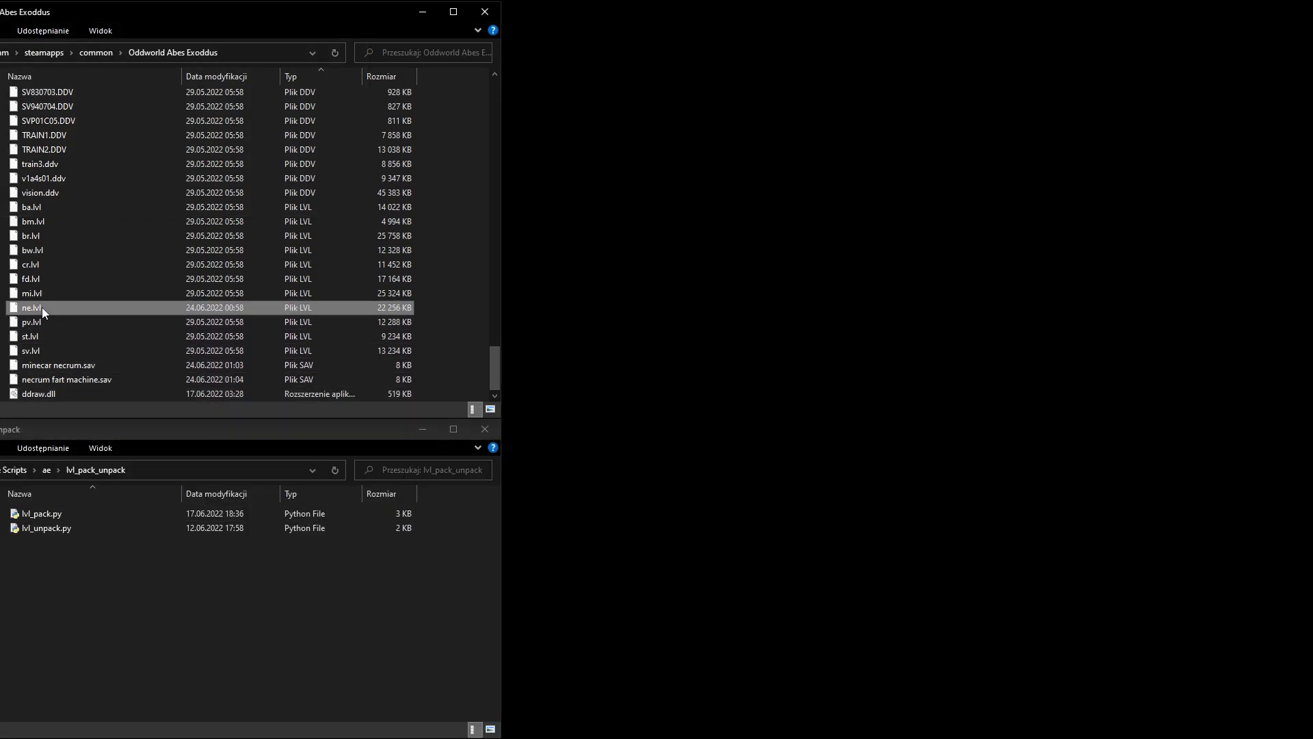
{"action": "left_click_drag", "start_coordinate": [52, 307], "coordinate": [51, 527]}
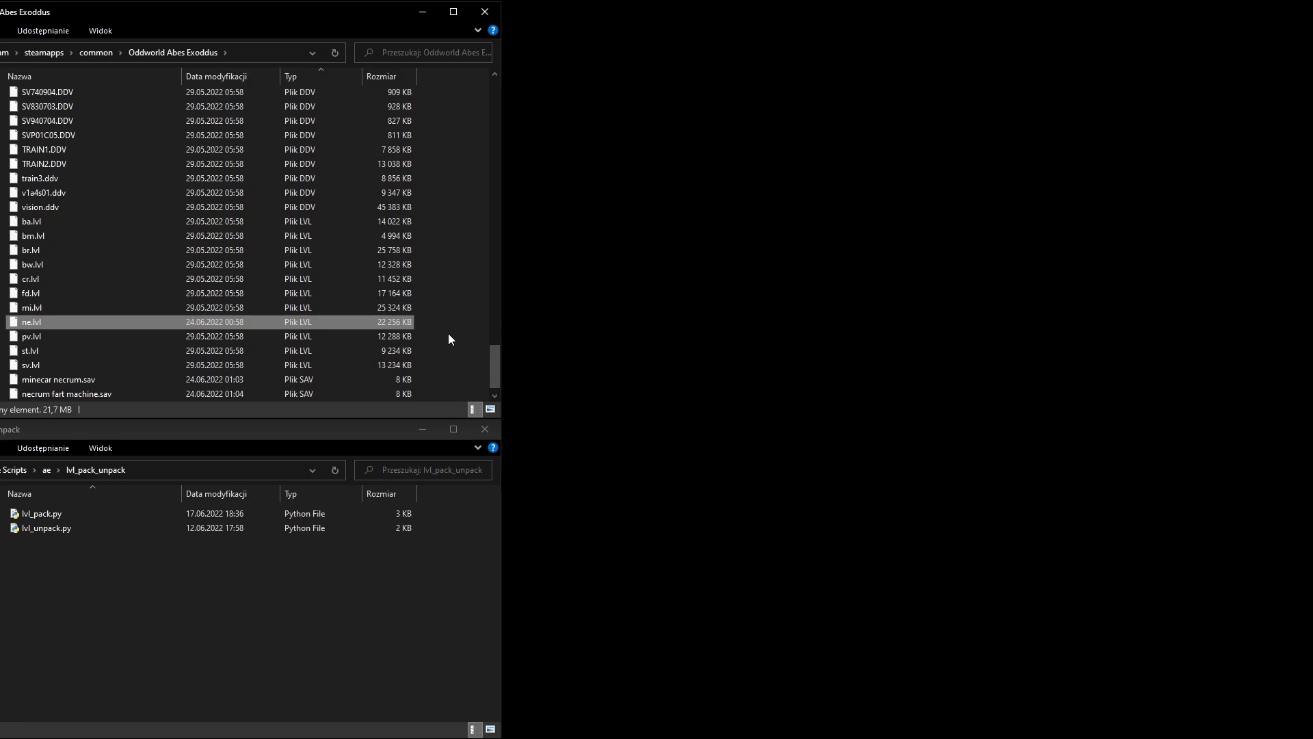
- Unpack fd.lvl by running it through lvl_unpack.py
{"action": "left_click", "coordinate": [36, 290]}
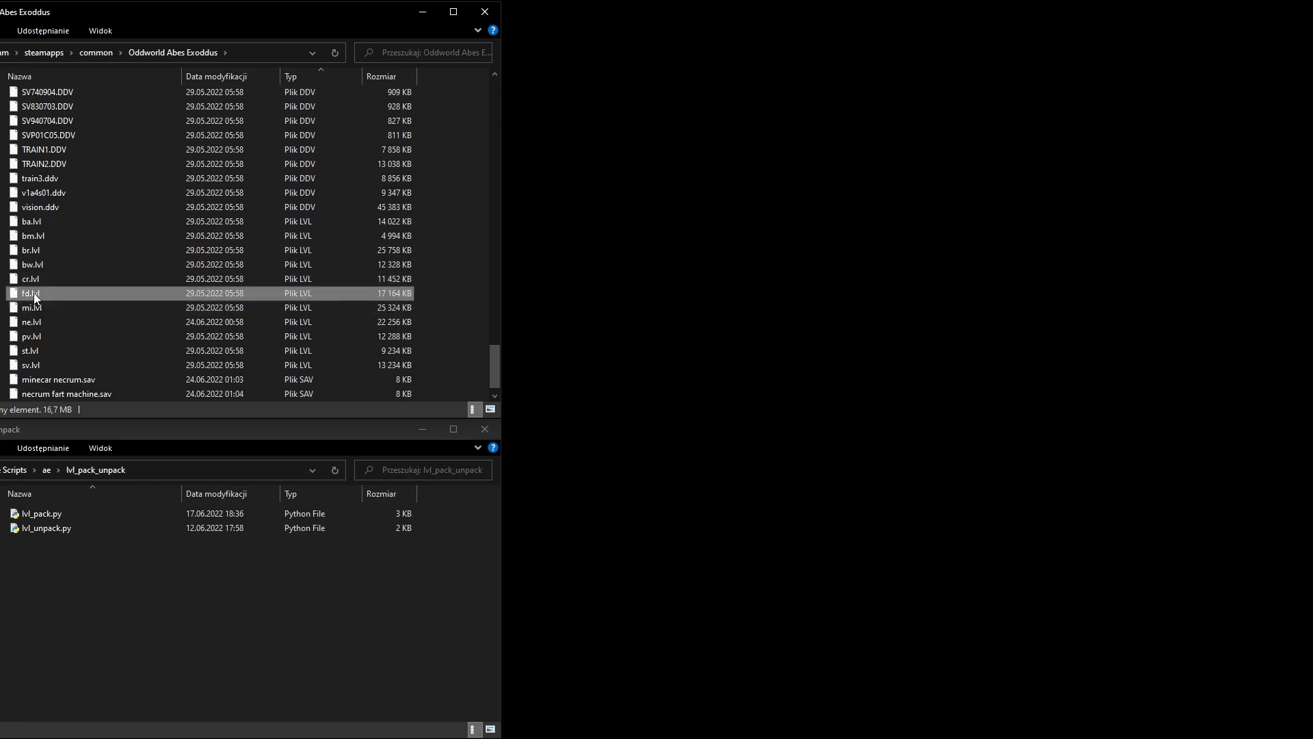
{"action": "left_click_drag", "start_coordinate": [46, 294], "coordinate": [57, 532]}
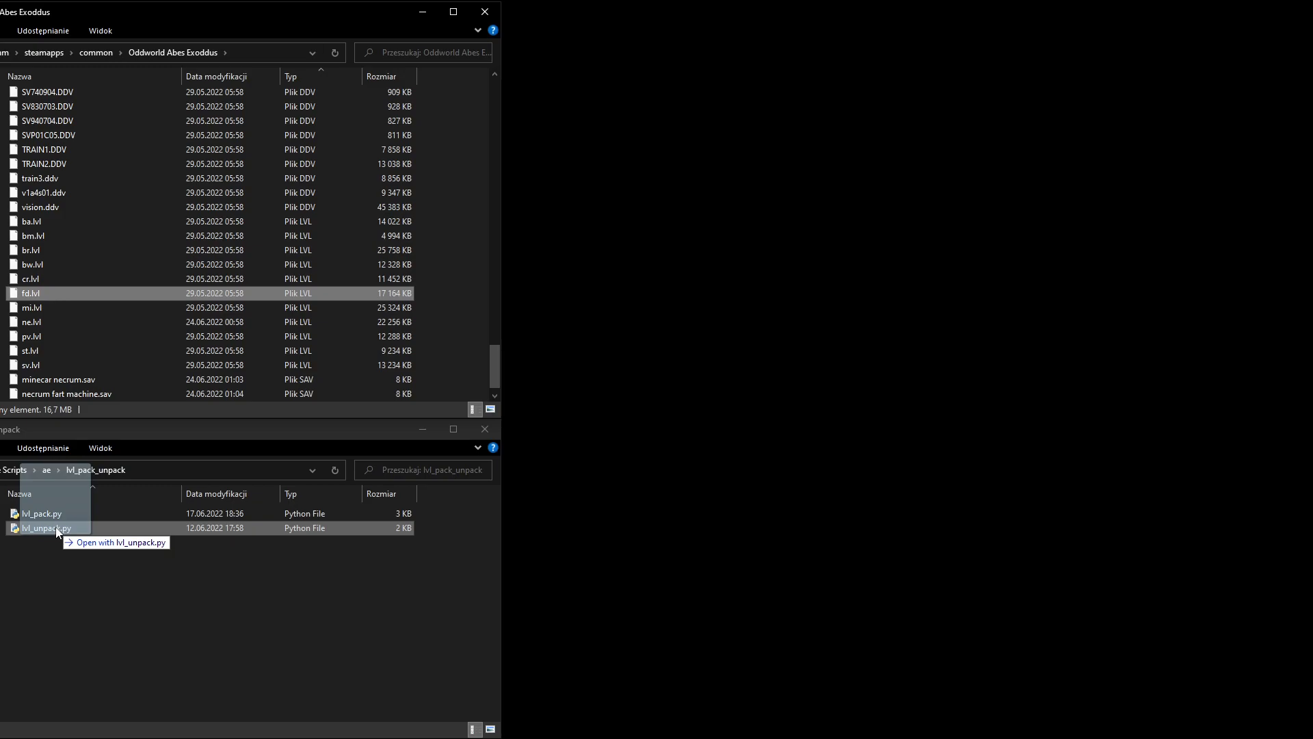
{"action": "left_click_drag", "start_coordinate": [56, 531], "coordinate": [57, 532]}
- Open NECRUM.VH and NECRUM.VB from the unpacked ne folder in HxD
{"action": "scroll", "coordinate": [486, 278], "scroll_direction": "up", "scroll_amount": 20}
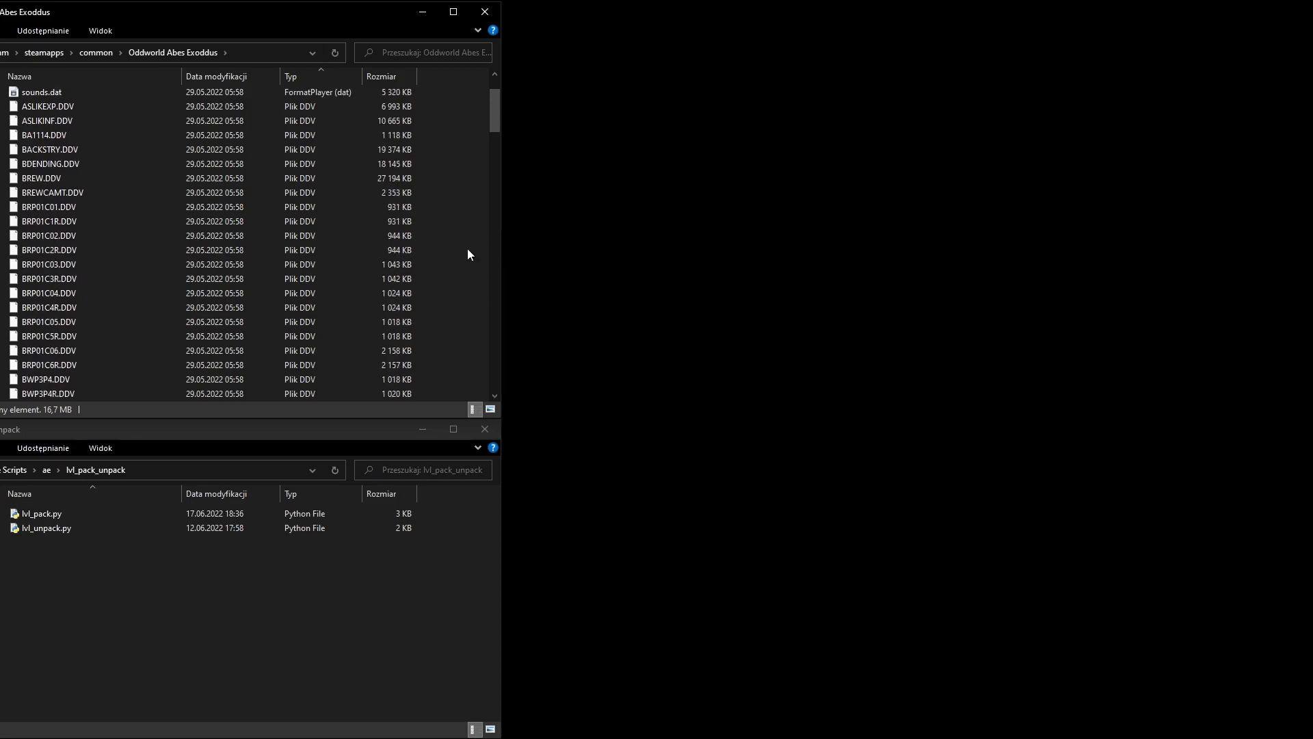
{"action": "double_click", "coordinate": [82, 111]}
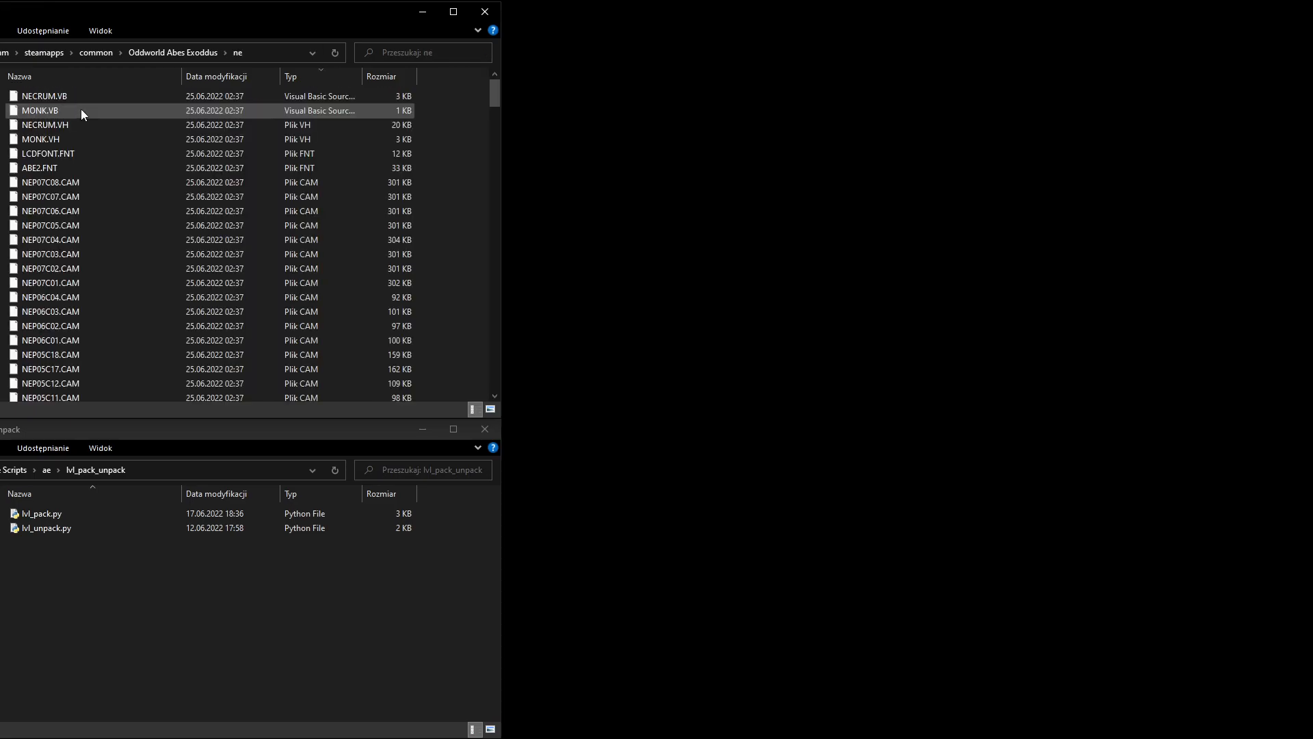
{"action": "left_click", "coordinate": [313, 76]}
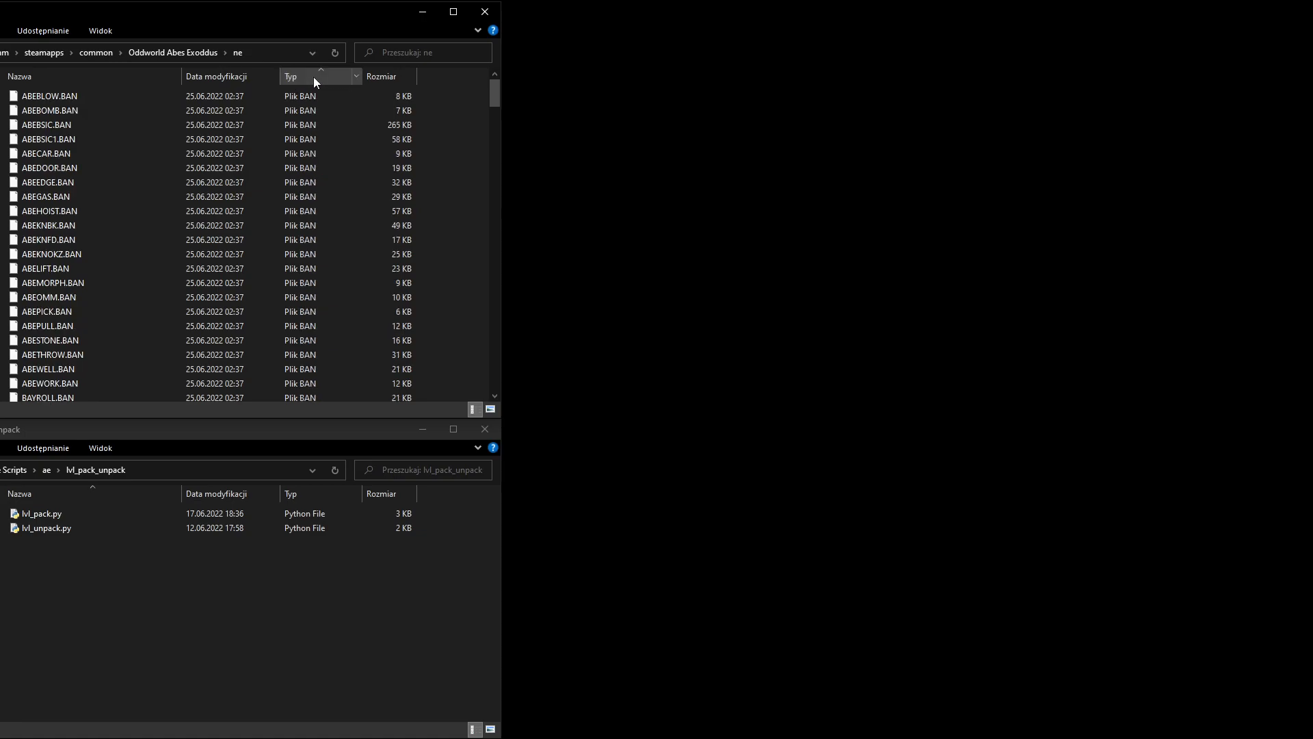
{"action": "left_click", "coordinate": [313, 77]}
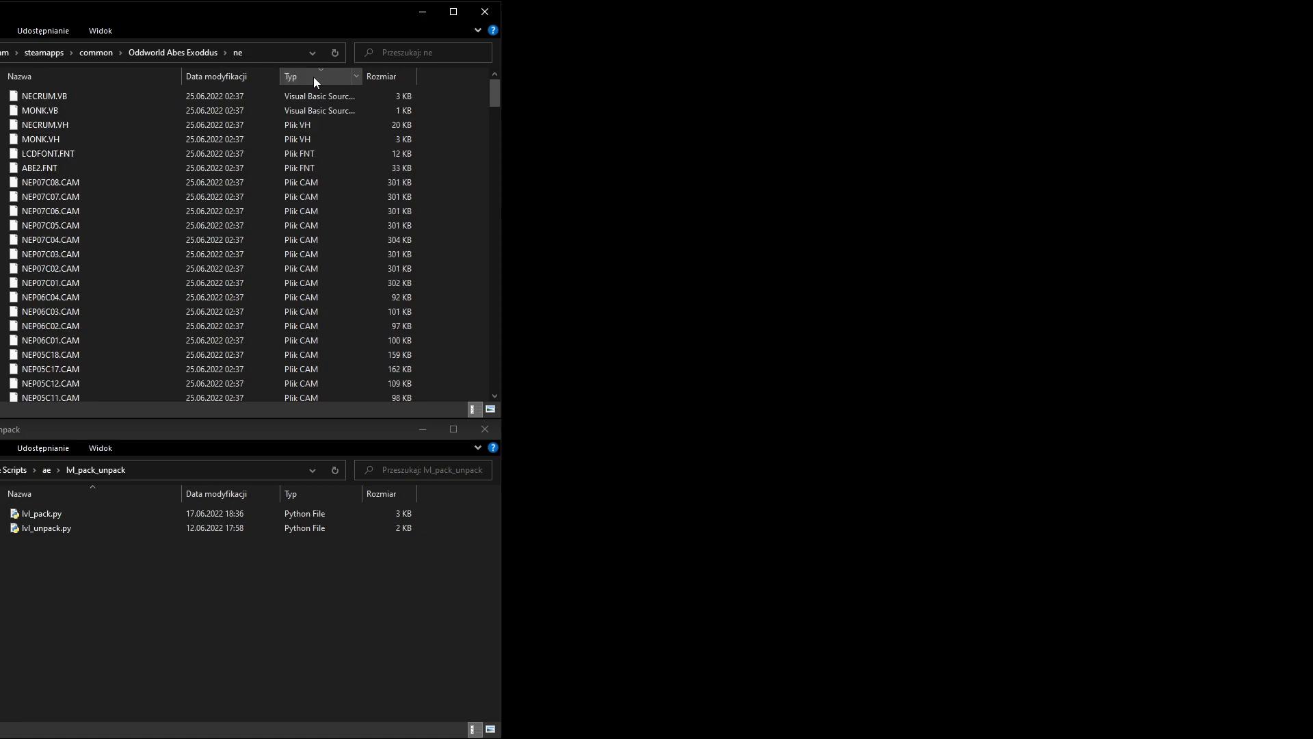
{"action": "left_click", "coordinate": [96, 126]}
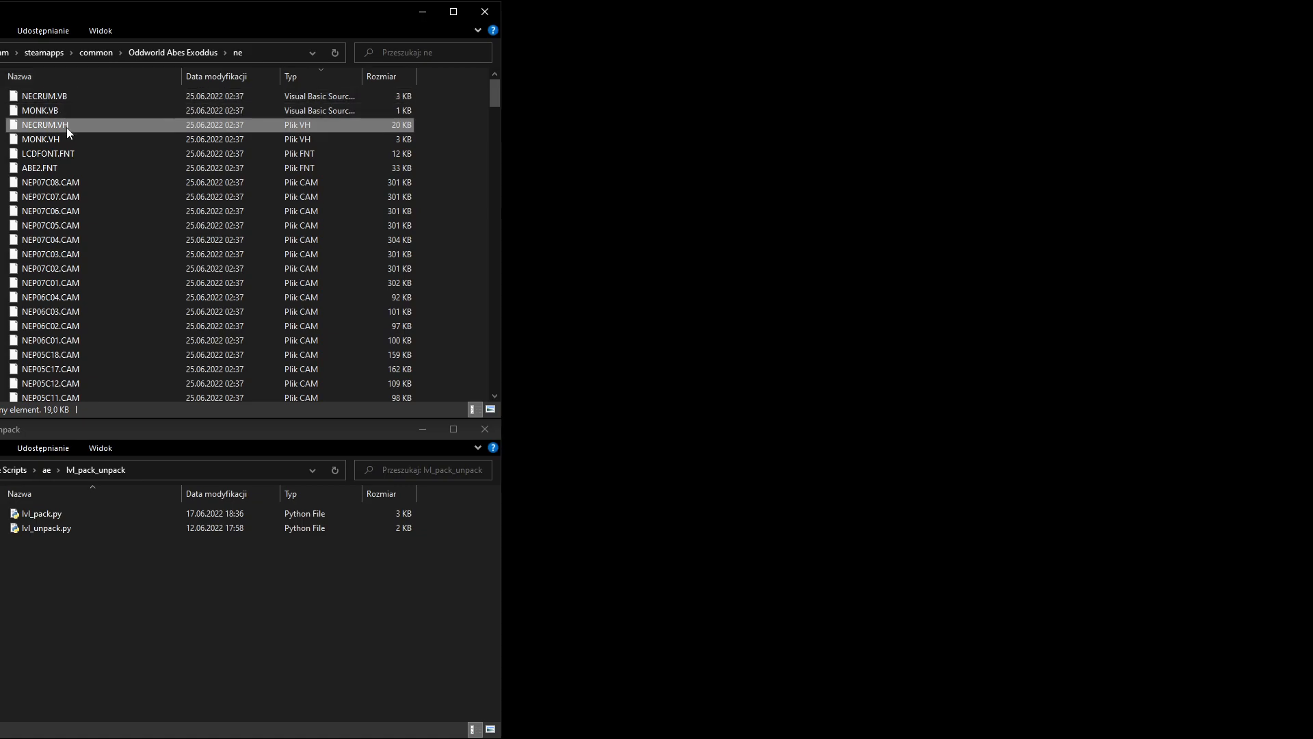
{"action": "left_click", "coordinate": [60, 96], "text": "ctrl"}
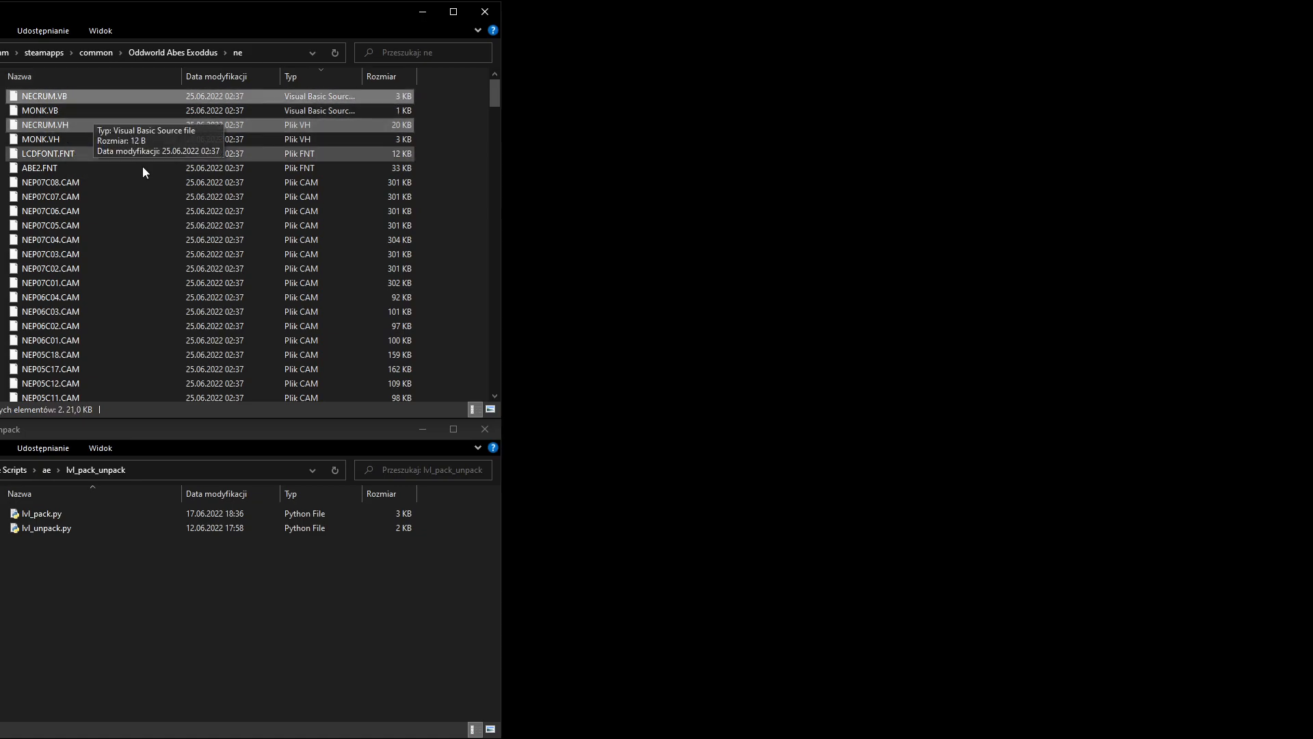
{"action": "left_click", "coordinate": [189, 738]}
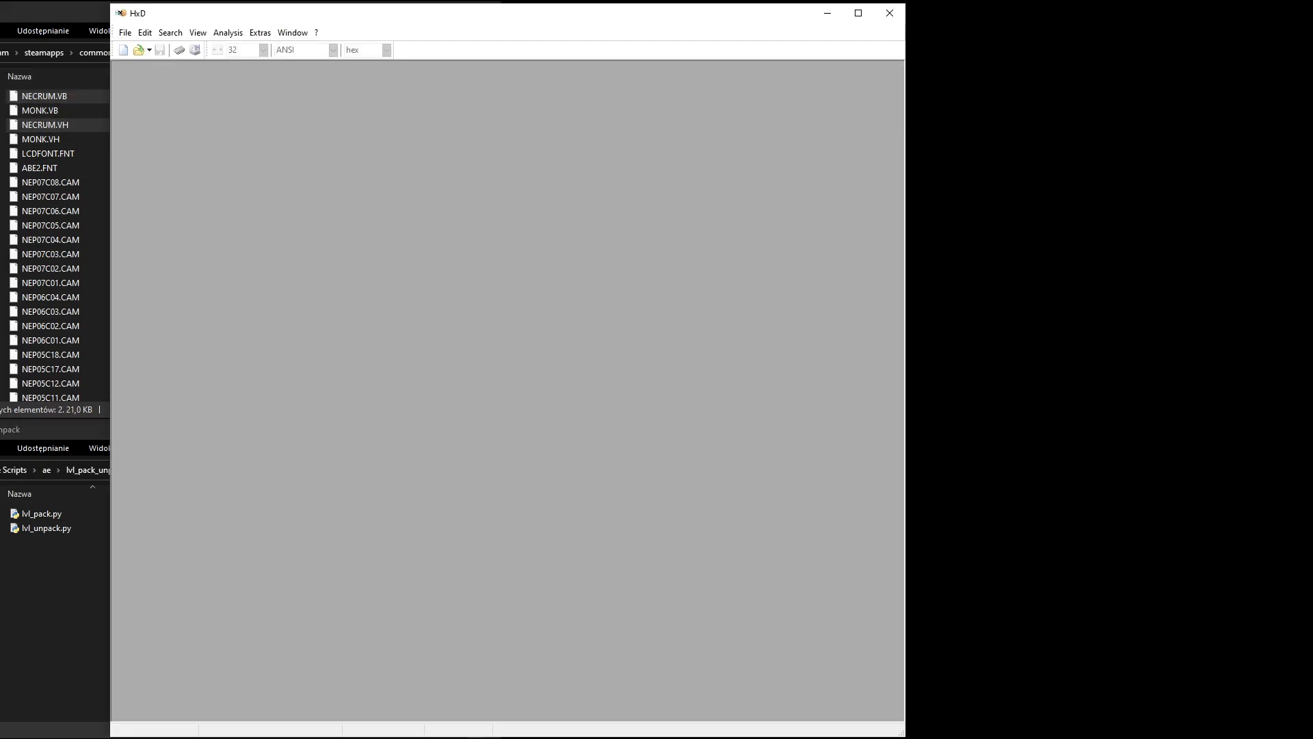
{"action": "left_click_drag", "start_coordinate": [68, 125], "coordinate": [495, 171]}
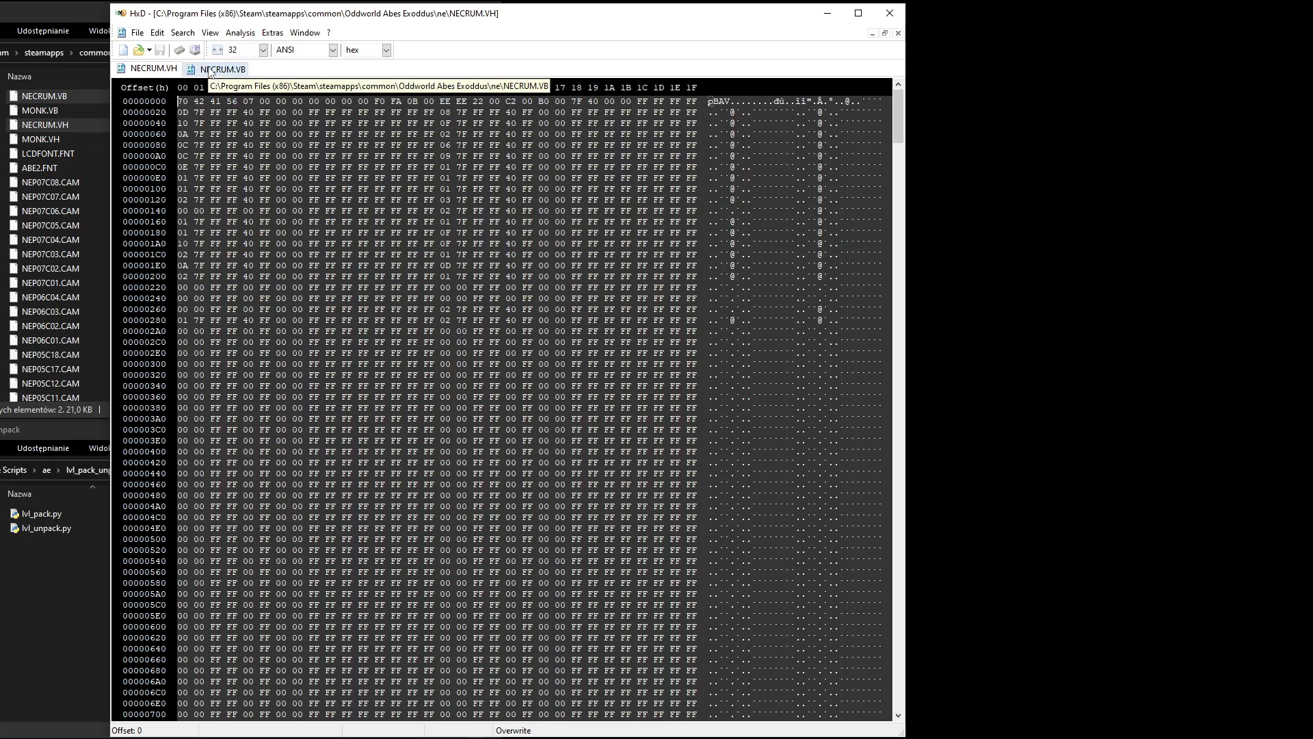
- Open FEECO.VH and FEECO.VB from the unpacked fd folder in HxD and show FEECO.VH
{"action": "left_click", "coordinate": [18, 39]}
{"action": "key", "text": "alt+Up"}
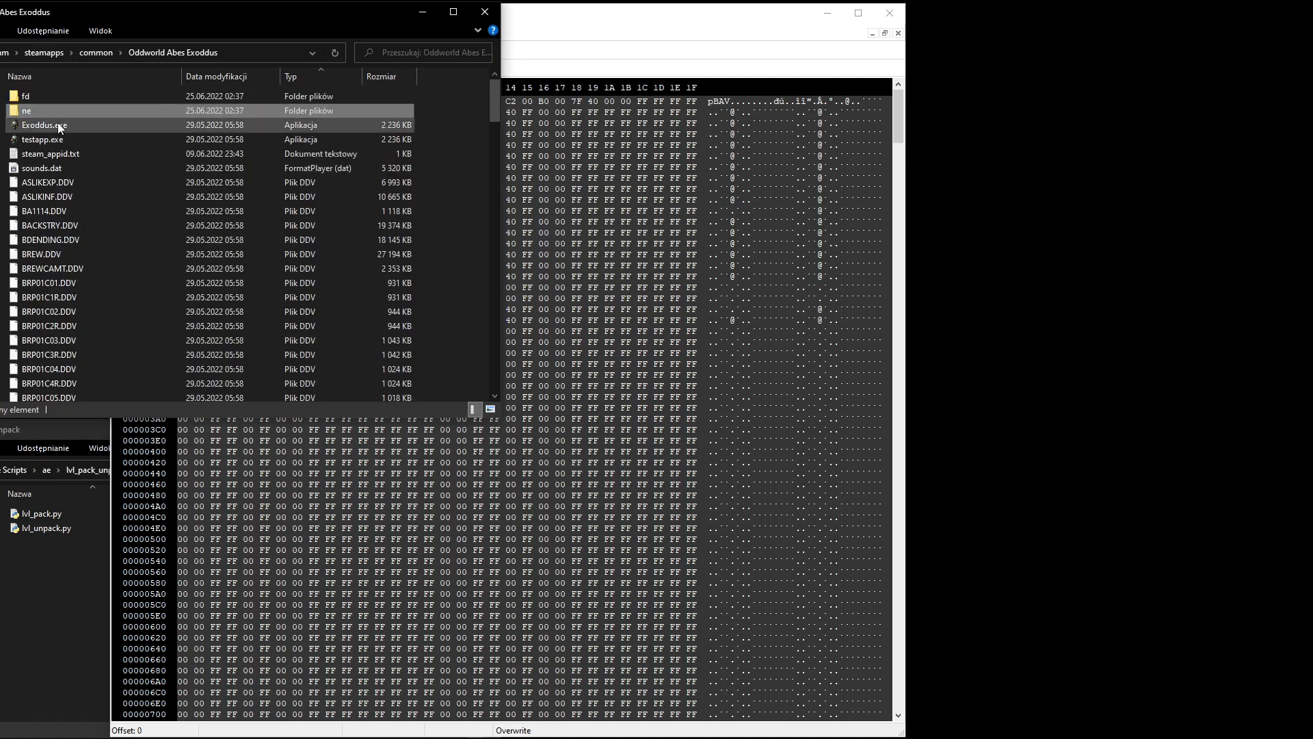
{"action": "double_click", "coordinate": [51, 101]}
{"action": "left_click", "coordinate": [55, 168]}
{"action": "left_click", "coordinate": [62, 124], "text": "ctrl"}
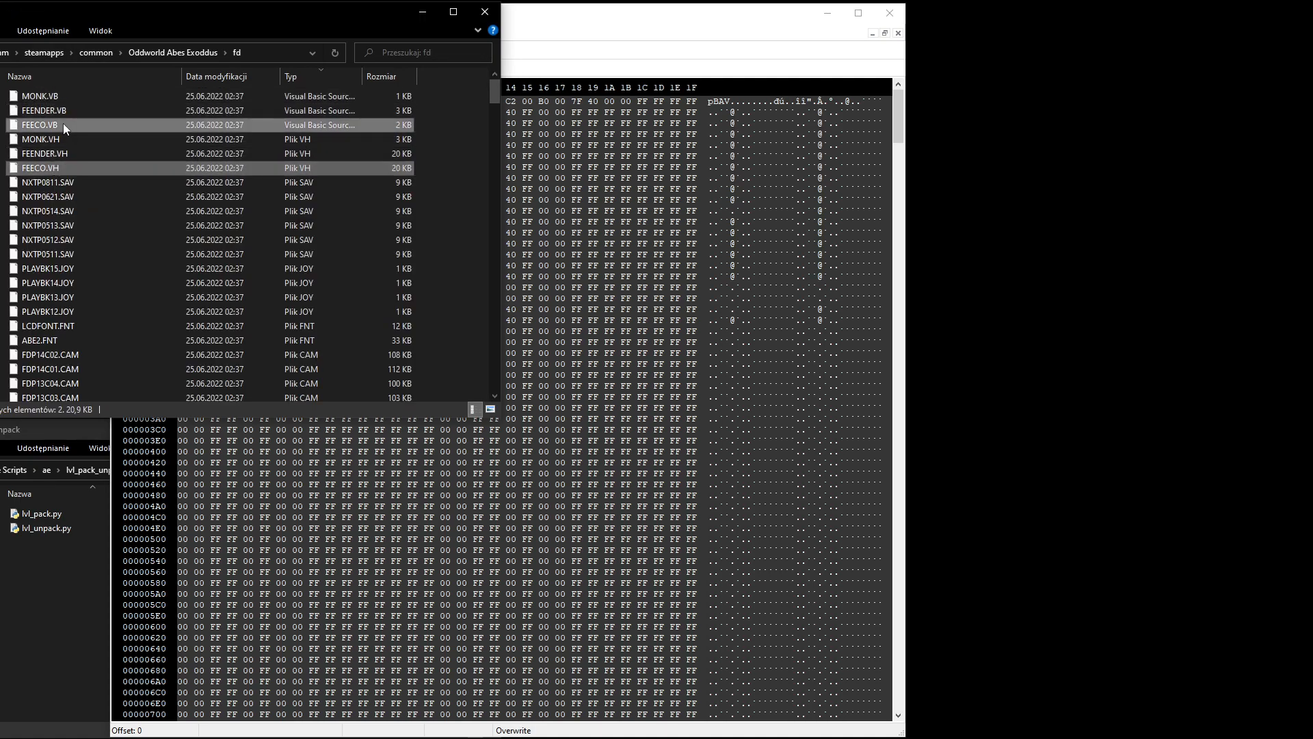
{"action": "left_click_drag", "start_coordinate": [72, 122], "coordinate": [704, 228]}
{"action": "left_click", "coordinate": [299, 70]}
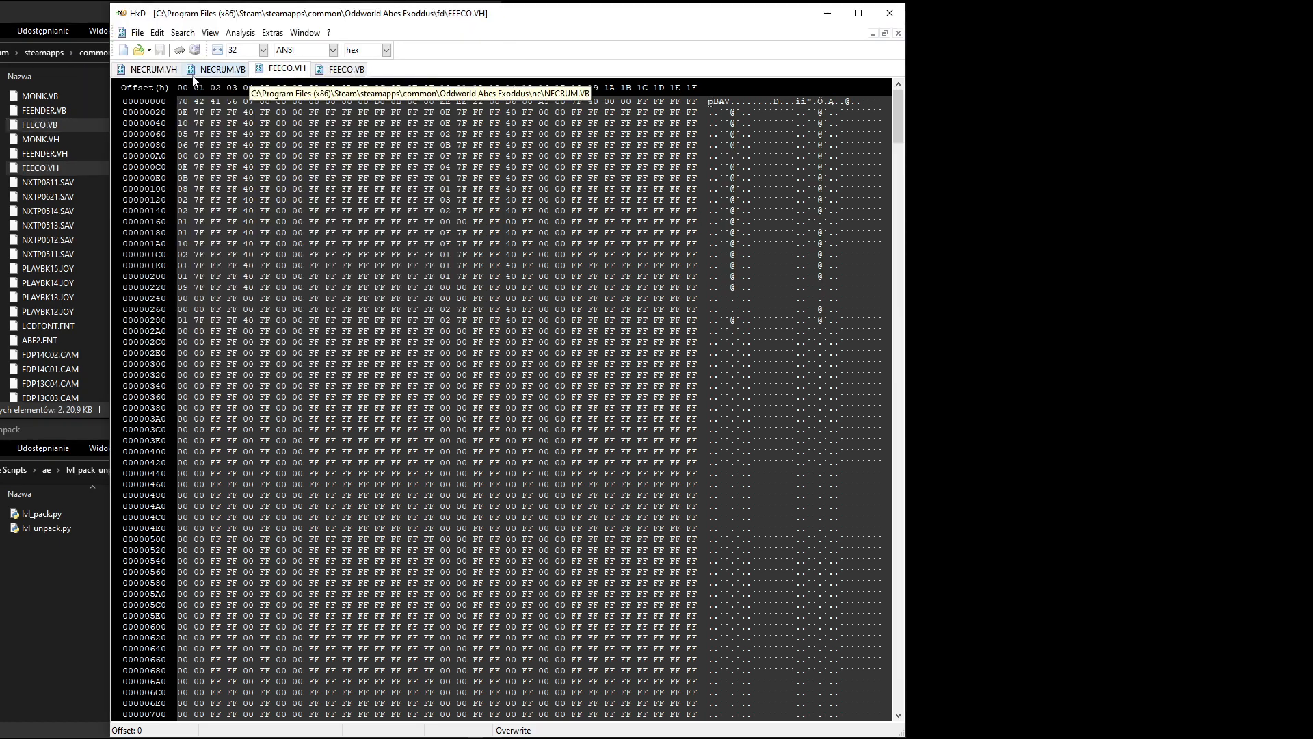
- Set the bytes per row to 12 for both NECRUM.VB and FEECO.VB
{"action": "left_click", "coordinate": [223, 71]}
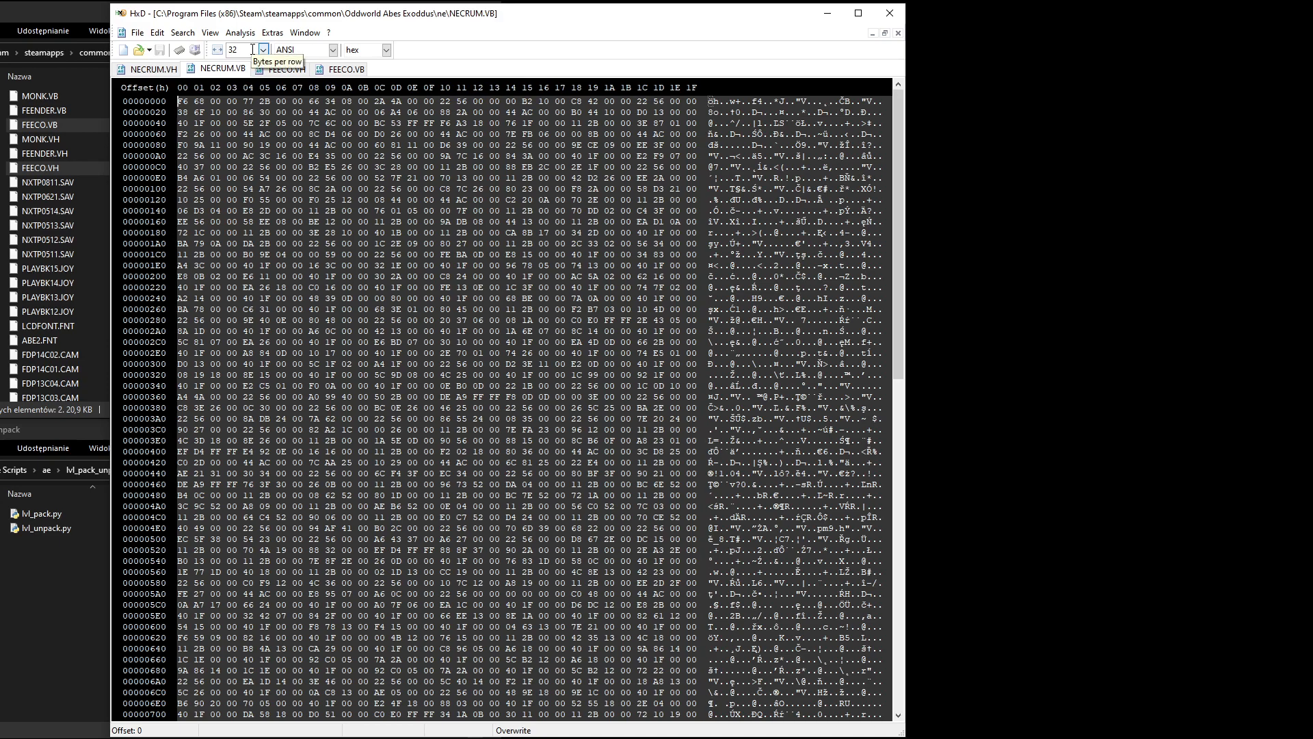
{"action": "left_click_drag", "start_coordinate": [252, 50], "coordinate": [222, 52]}
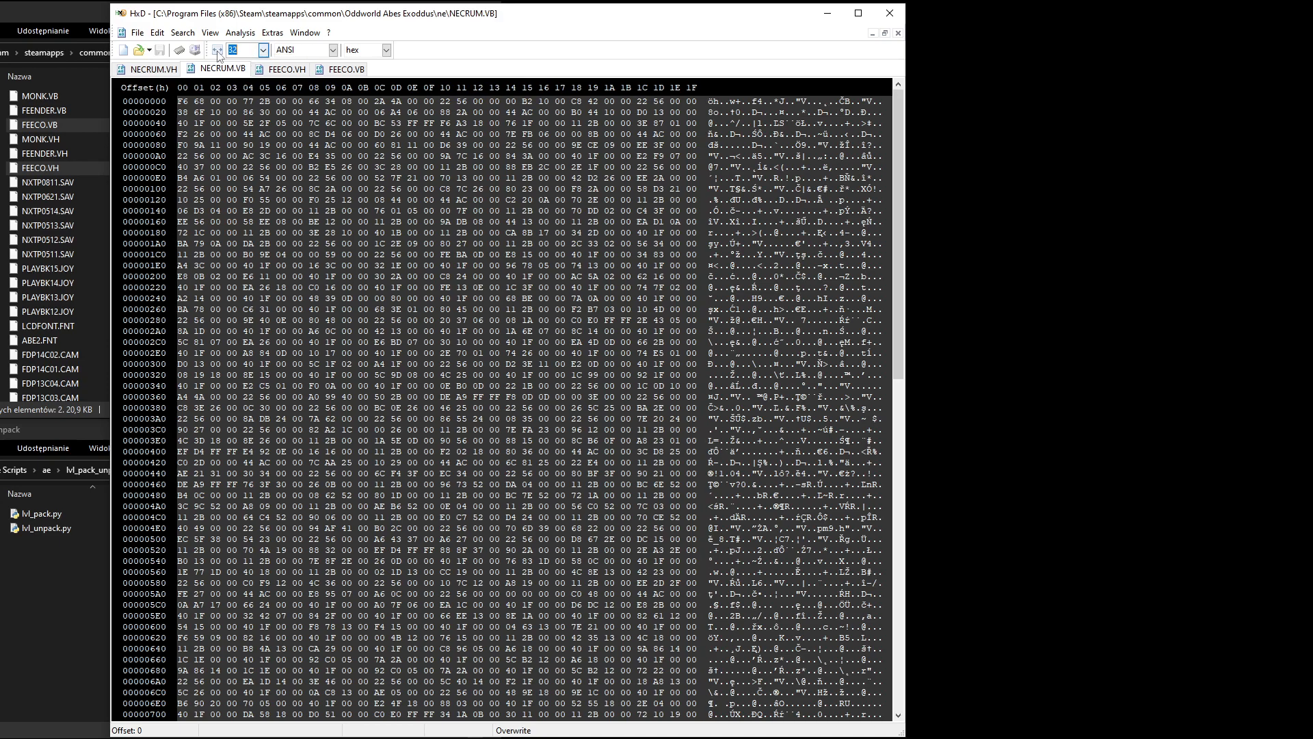
{"action": "type", "text": "12"}
{"action": "key", "text": "Return"}
{"action": "left_click", "coordinate": [345, 69]}
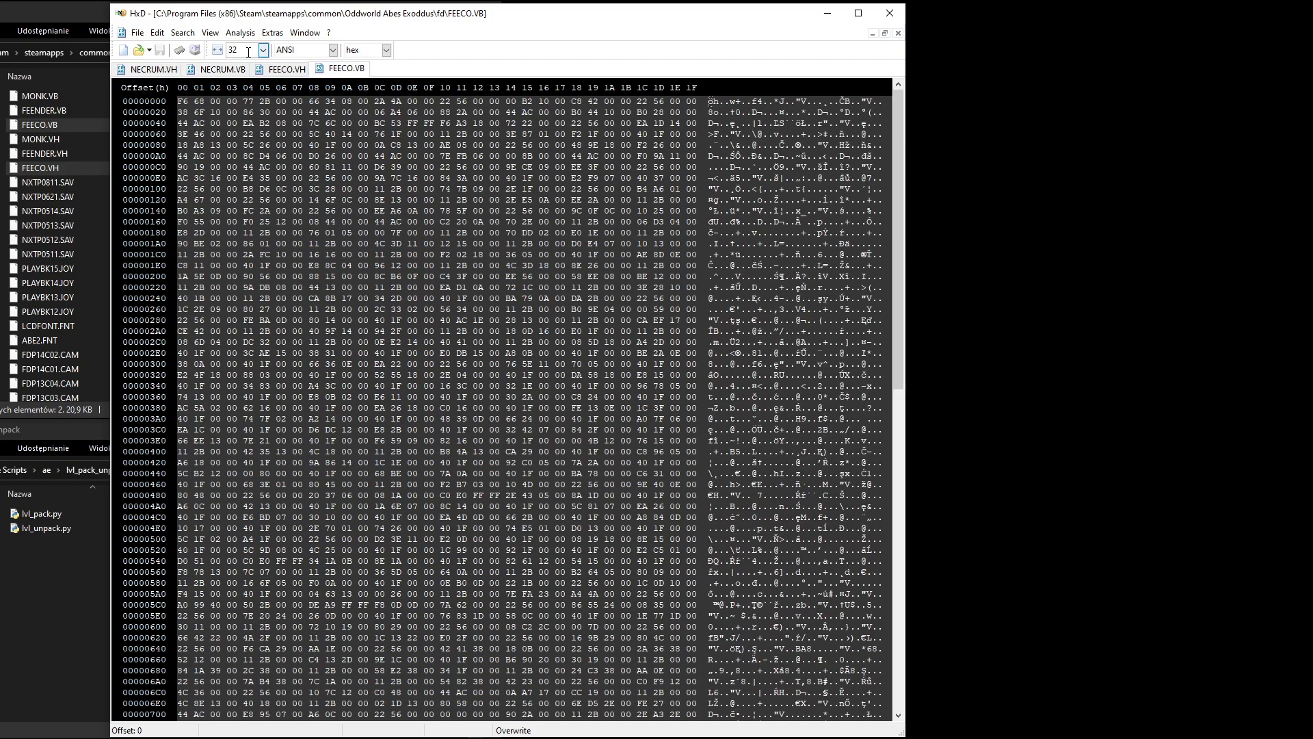
{"action": "type", "text": "12"}
{"action": "key", "text": "Return"}
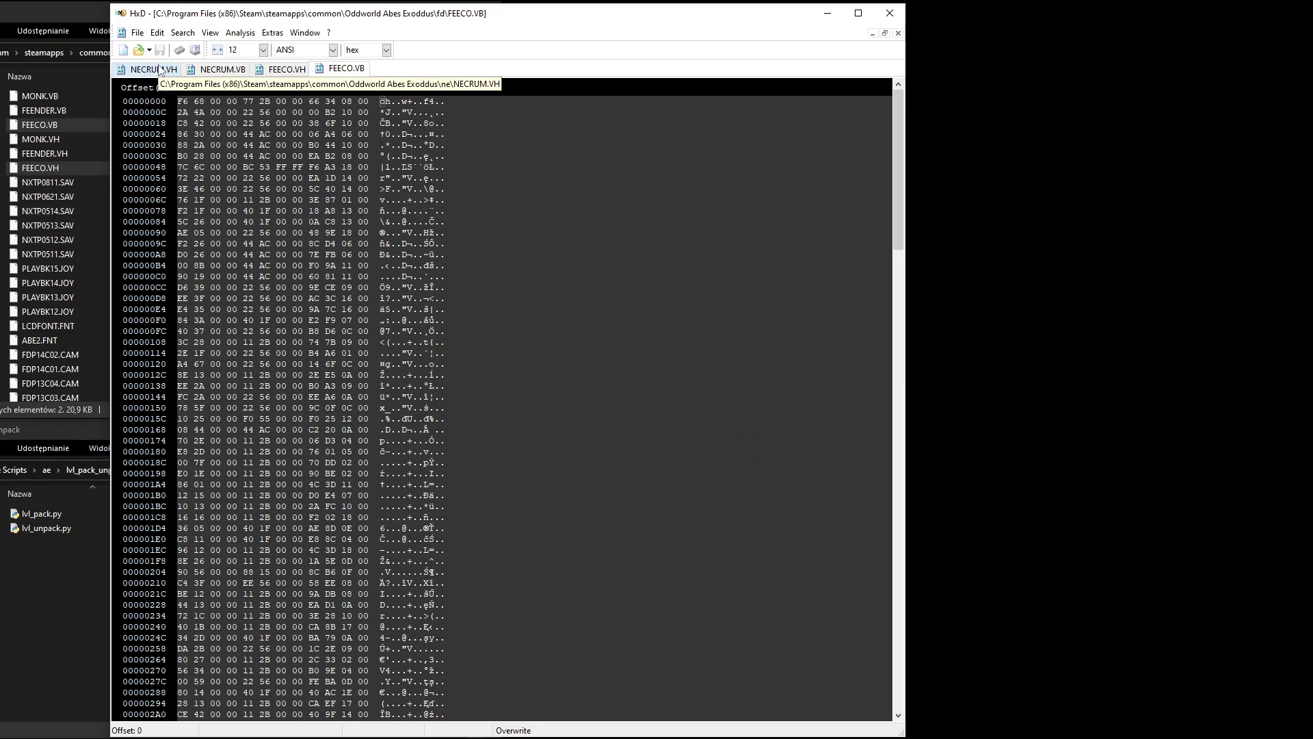
- Switch to the Sounds spreadsheet and examine the program hex and note hex columns of the sound effects, starting with SecurityDoorDeny
{"action": "key", "text": "alt+Tab"}
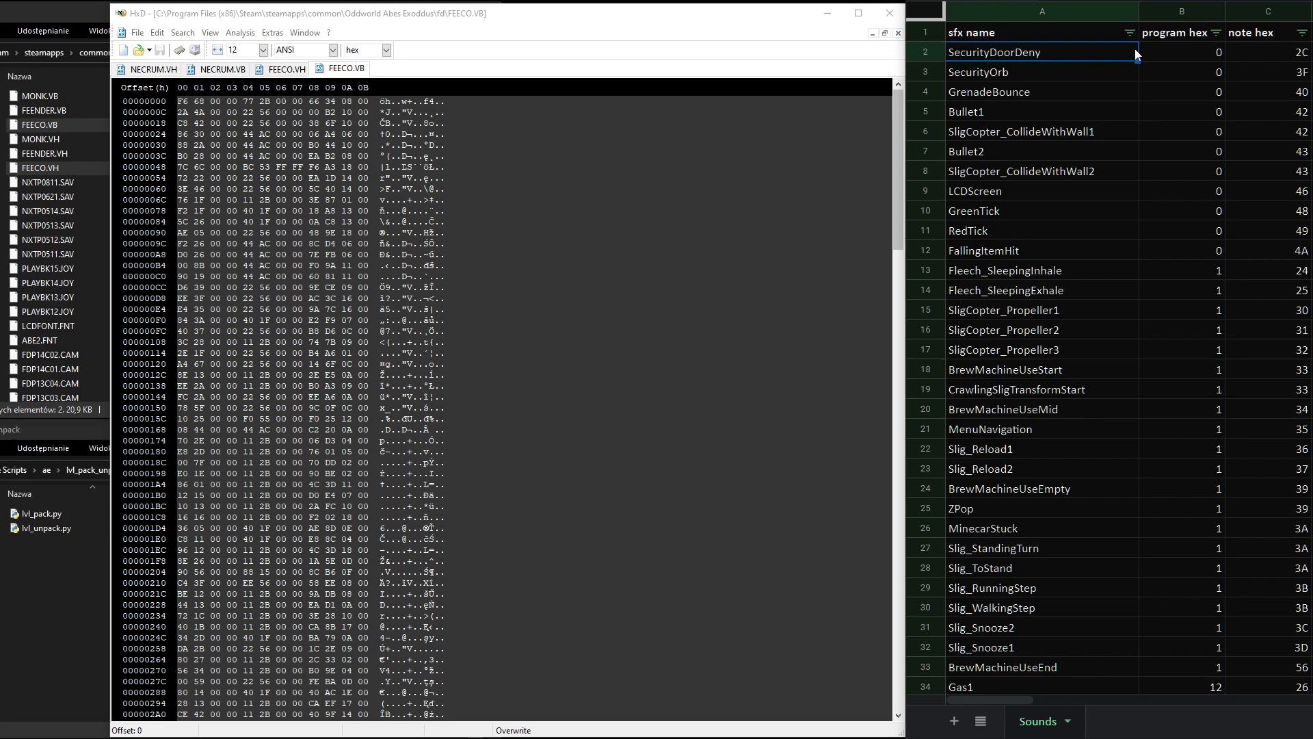
{"action": "left_click", "coordinate": [1178, 48]}
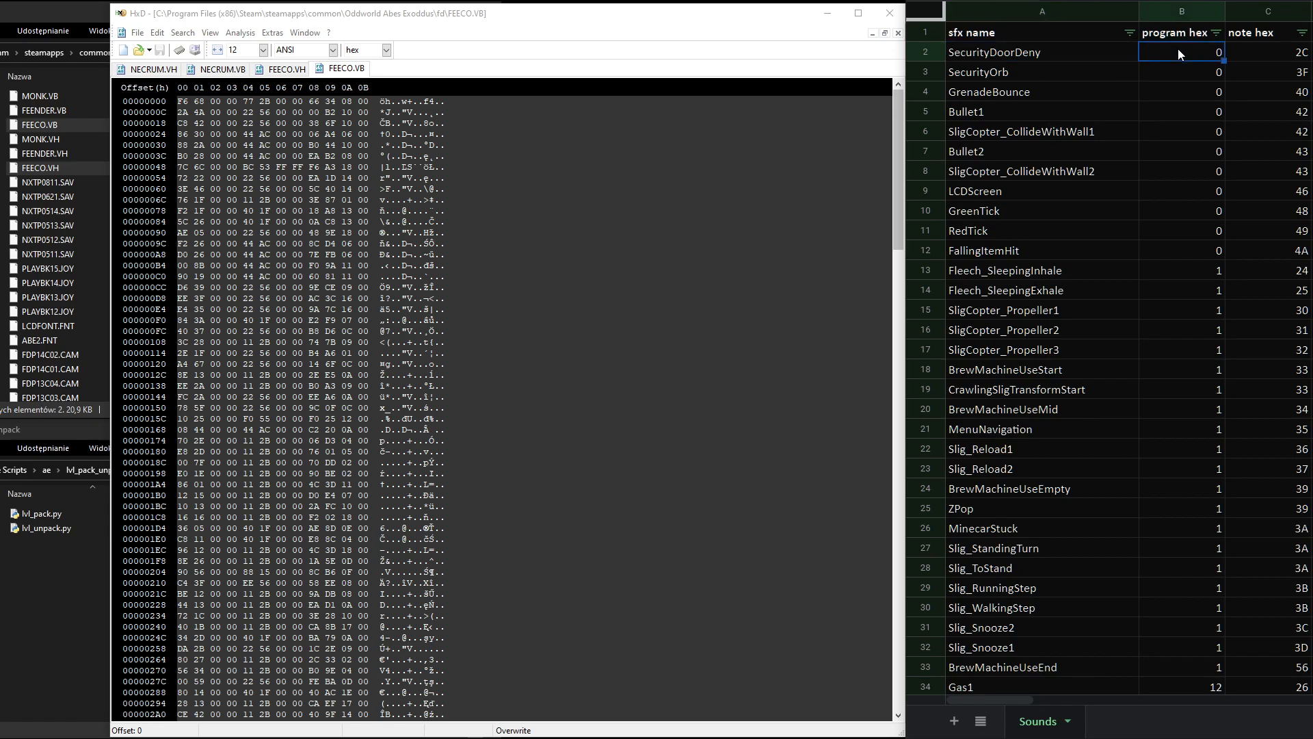
{"action": "left_click", "coordinate": [1275, 55]}
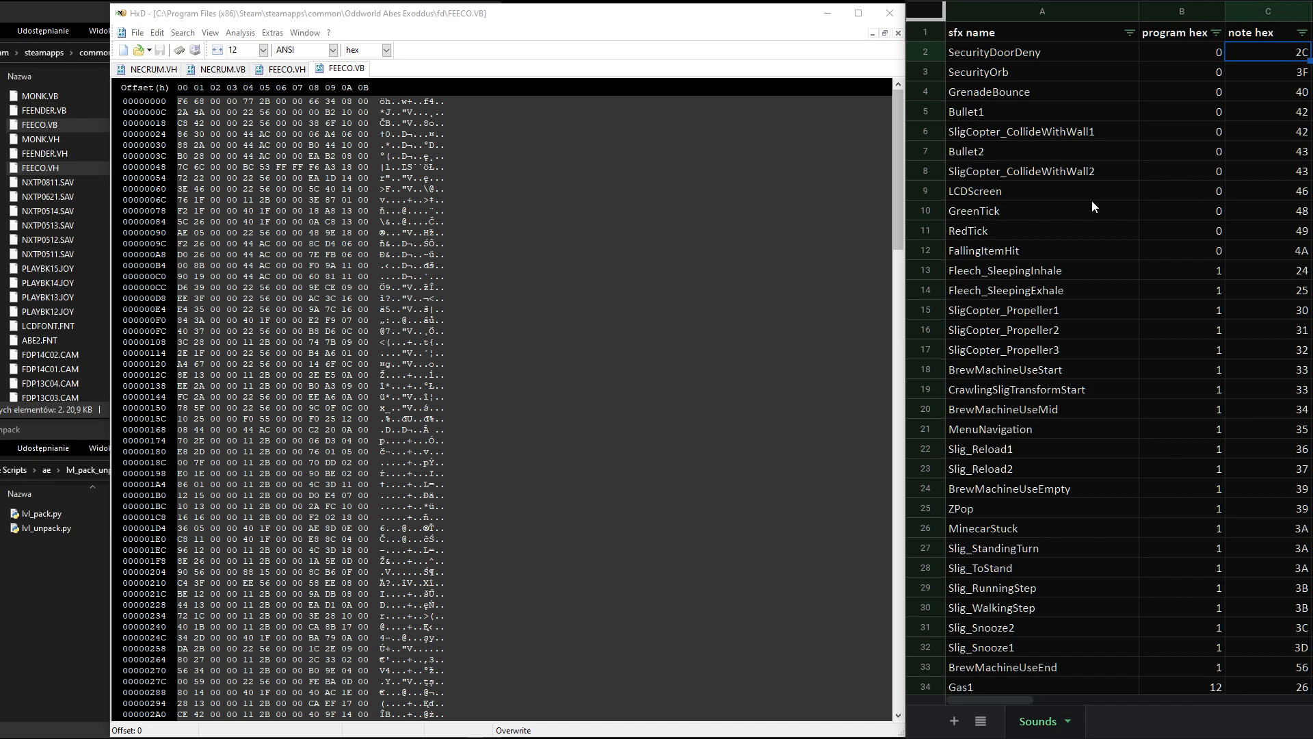
{"action": "scroll", "coordinate": [1030, 260], "scroll_direction": "down", "scroll_amount": 2}
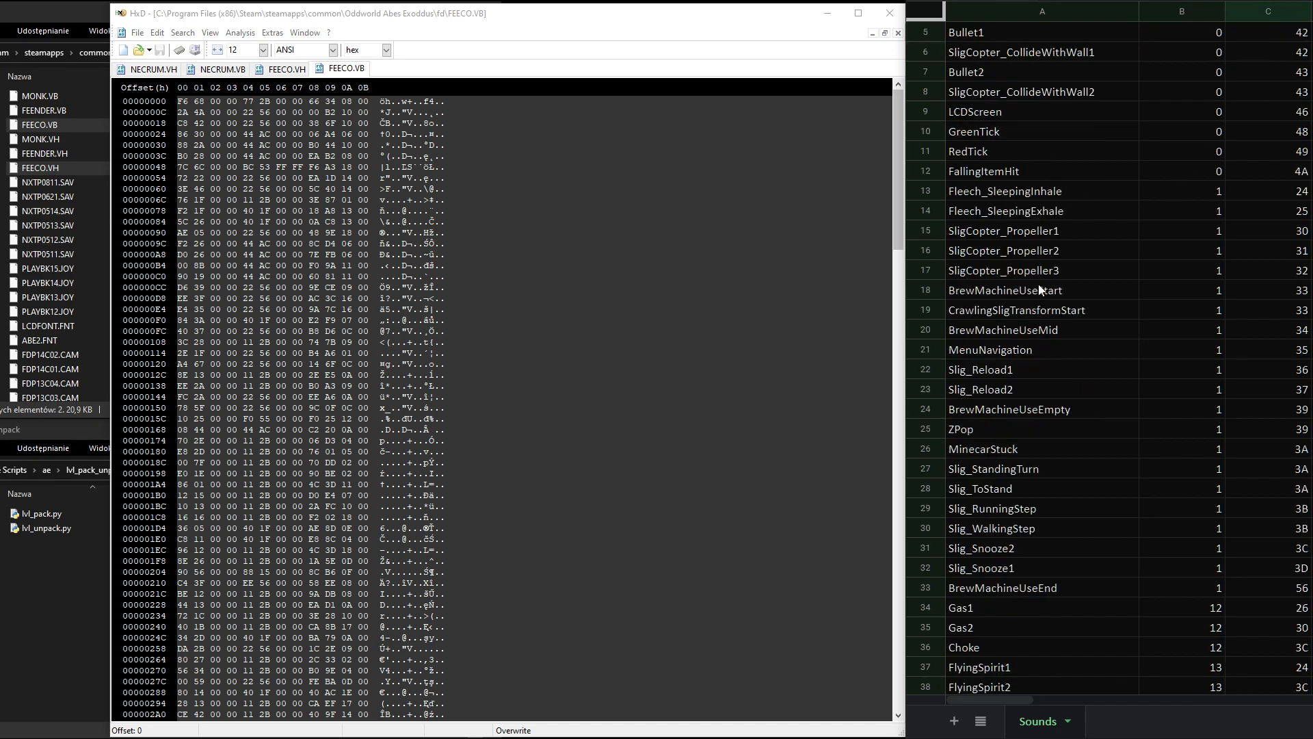
{"action": "scroll", "coordinate": [1046, 274], "scroll_direction": "down", "scroll_amount": 3}
{"action": "scroll", "coordinate": [1074, 328], "scroll_direction": "down", "scroll_amount": 10}
{"action": "scroll", "coordinate": [1073, 328], "scroll_direction": "up", "scroll_amount": 15}
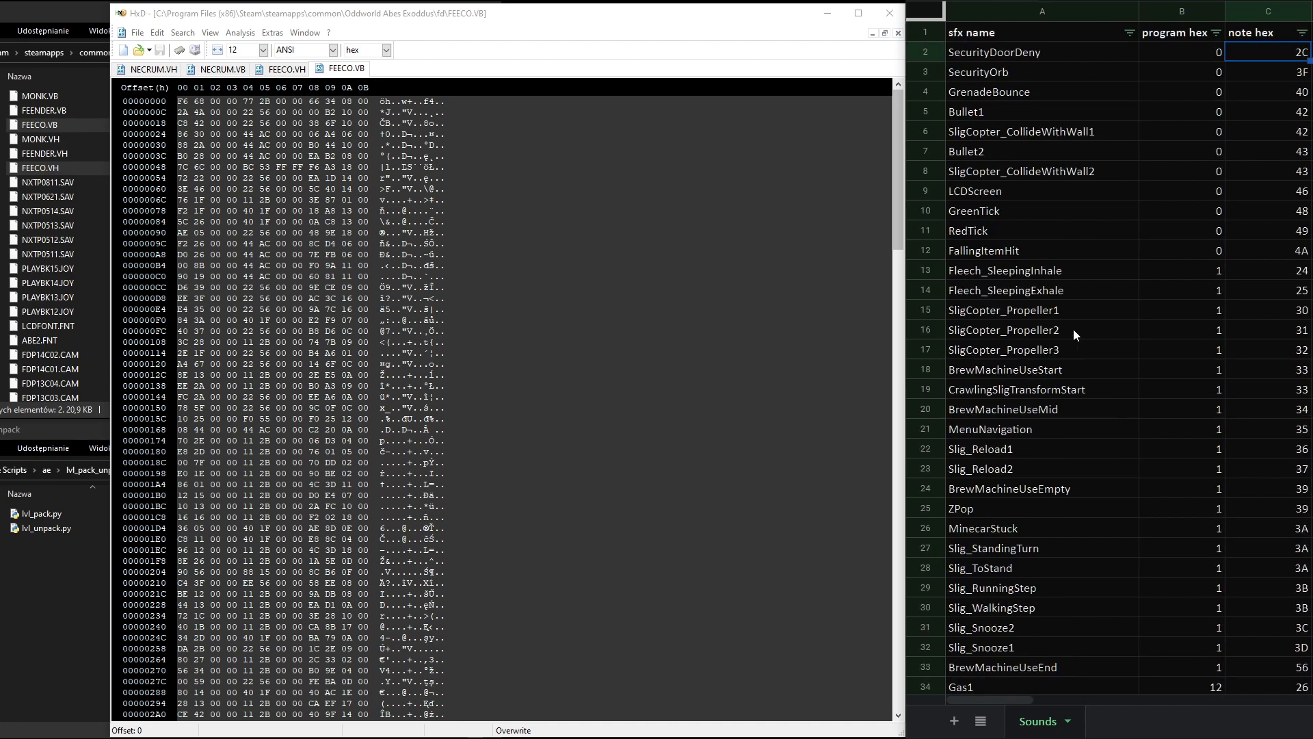
- Look up the program hex and note hex of MenuNavigation in the Sounds spreadsheet
{"action": "scroll", "coordinate": [1091, 203], "scroll_direction": "down", "scroll_amount": 2}
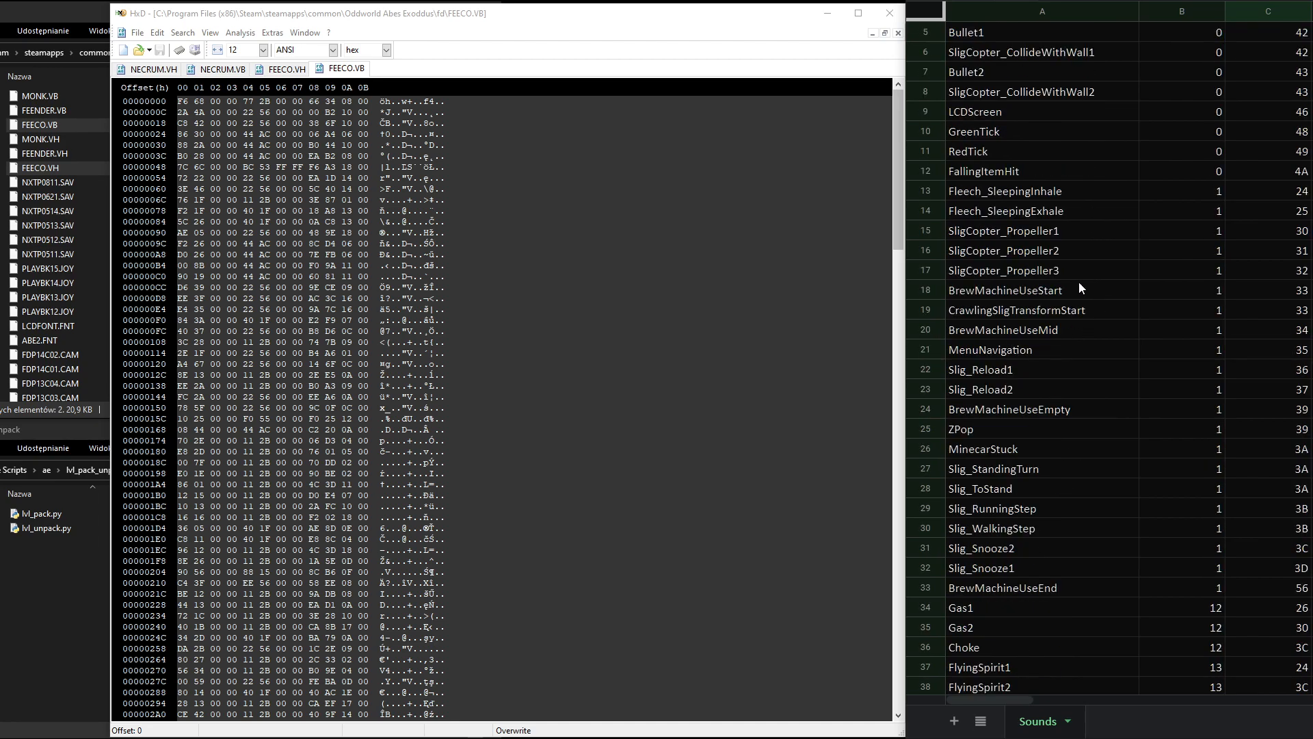
{"action": "left_click", "coordinate": [1211, 347]}
{"action": "left_click", "coordinate": [1283, 349]}
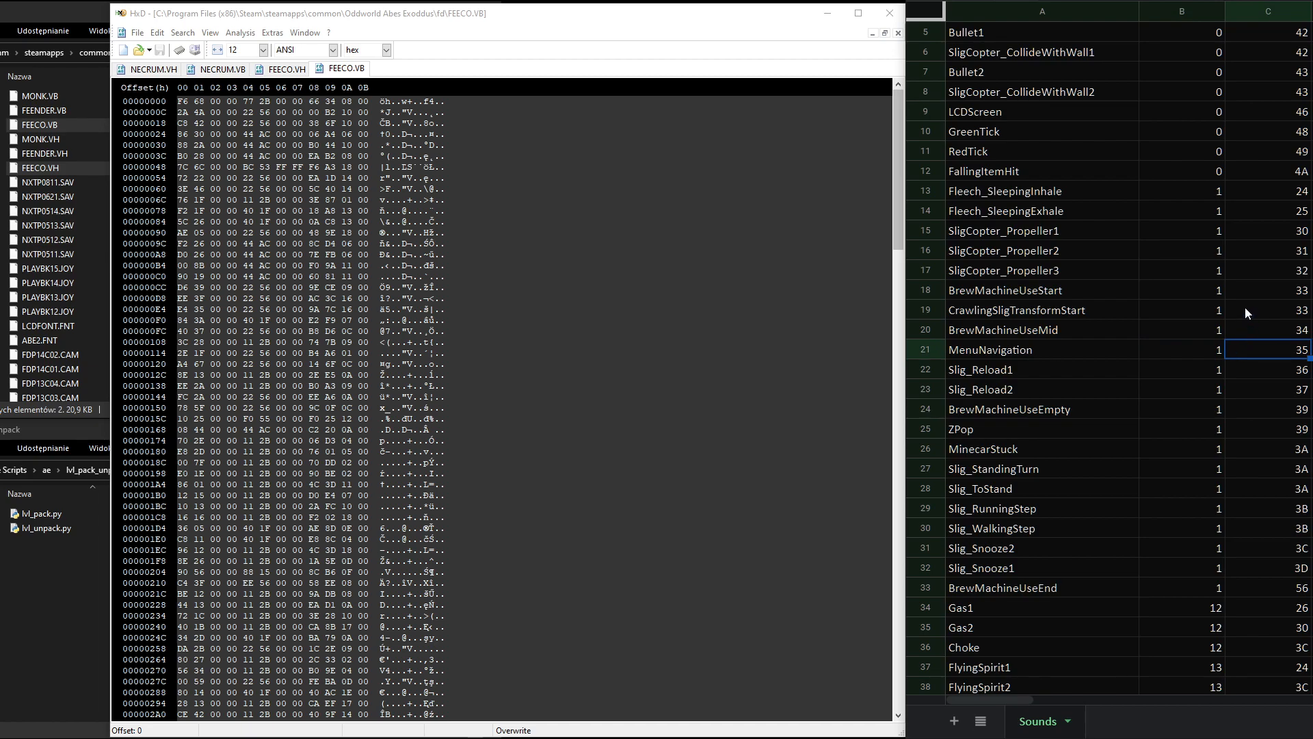
- Search the Sounds spreadsheet for "brew" and look up the program hex and note hex of BrewMachineUseStart
{"action": "scroll", "coordinate": [1245, 306], "scroll_direction": "up", "scroll_amount": 2}
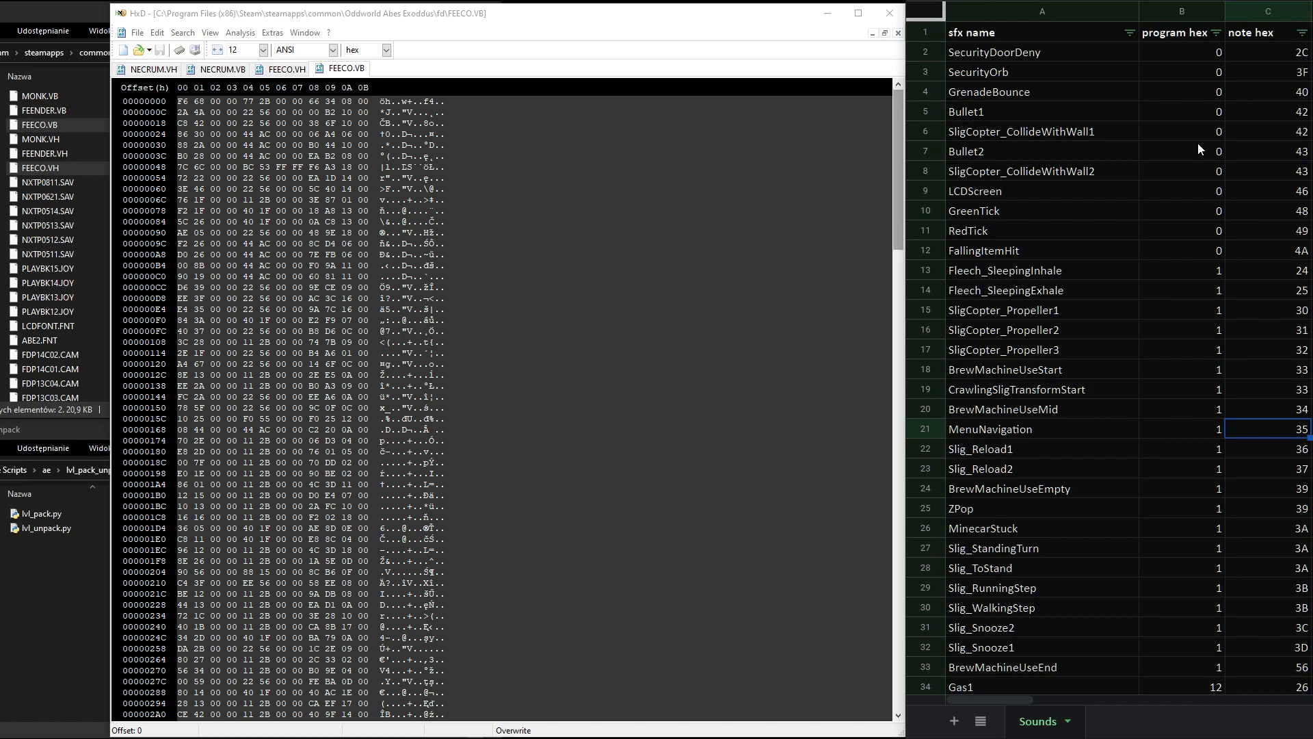
{"action": "left_click", "coordinate": [1054, 375]}
{"action": "key", "text": "ctrl+f"}
{"action": "type", "text": "brew"}
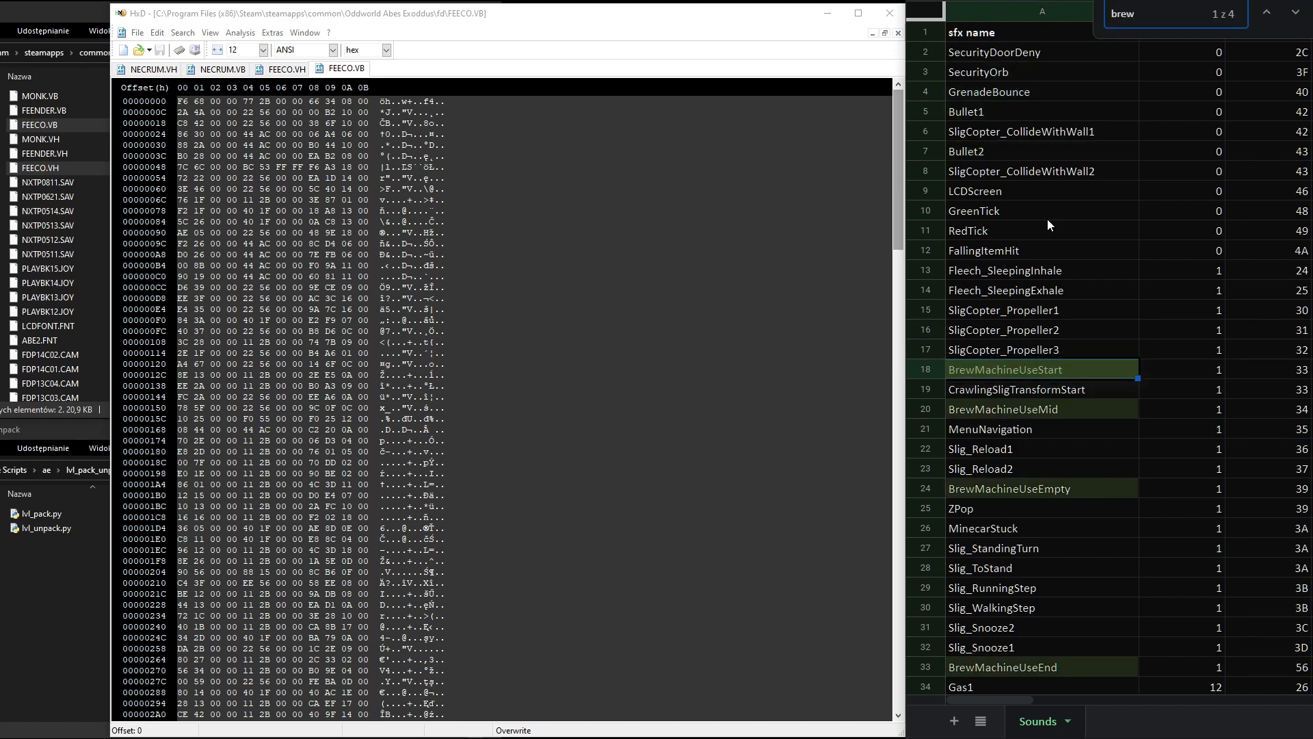
{"action": "scroll", "coordinate": [1048, 219], "scroll_direction": "down", "scroll_amount": 1}
{"action": "scroll", "coordinate": [1072, 281], "scroll_direction": "up", "scroll_amount": 1}
{"action": "key", "text": "Escape"}
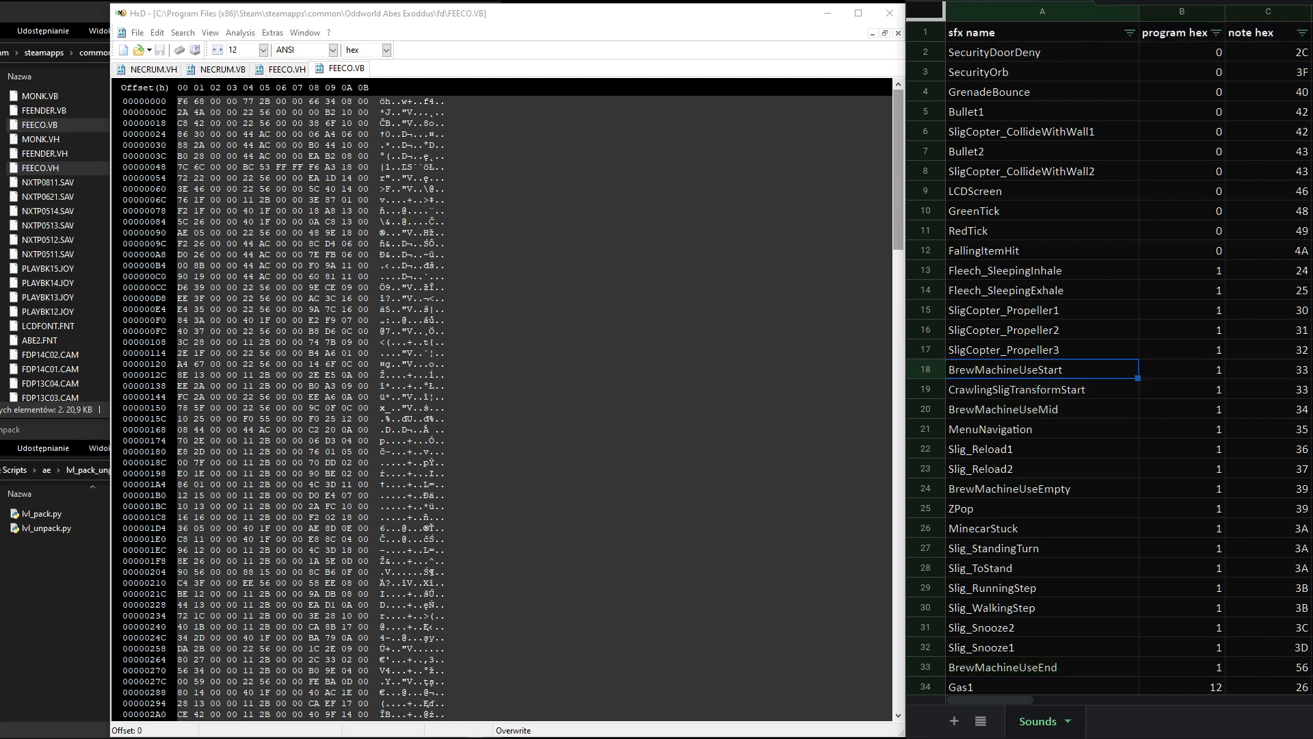
{"action": "left_click", "coordinate": [1200, 368]}
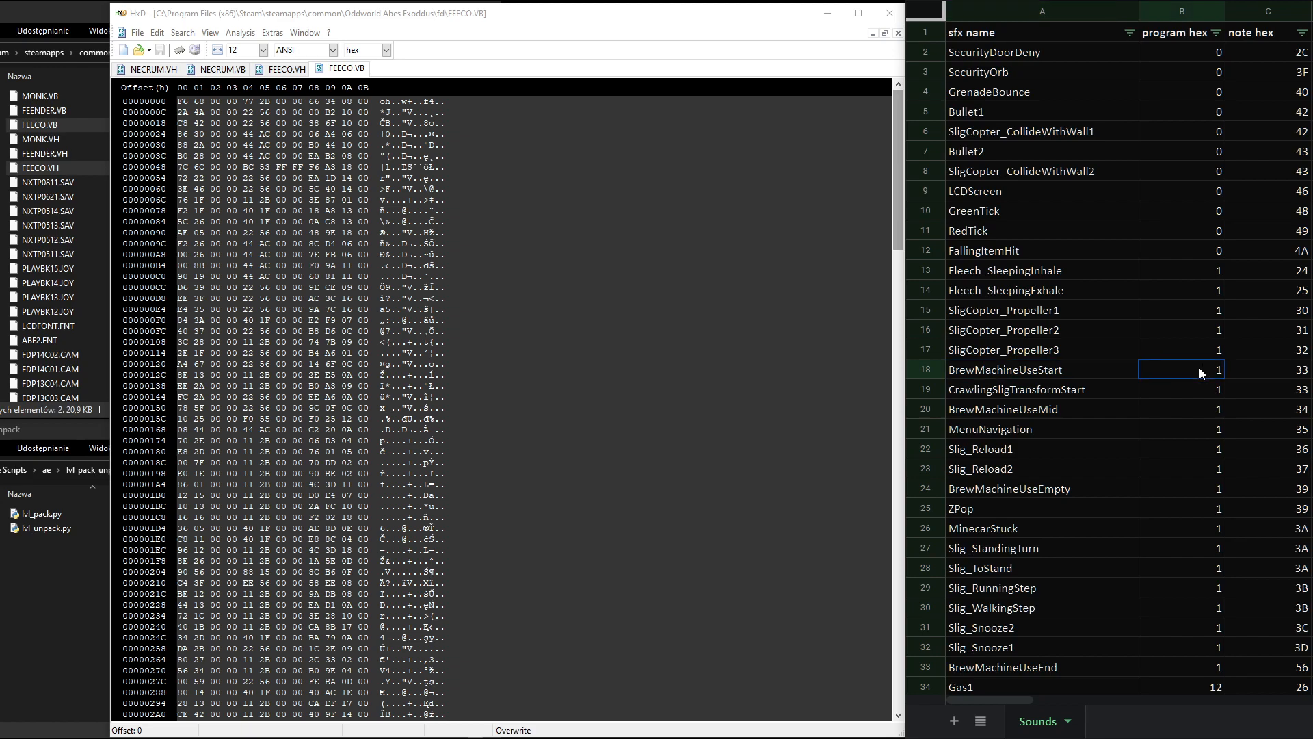
{"action": "left_click", "coordinate": [1258, 371]}
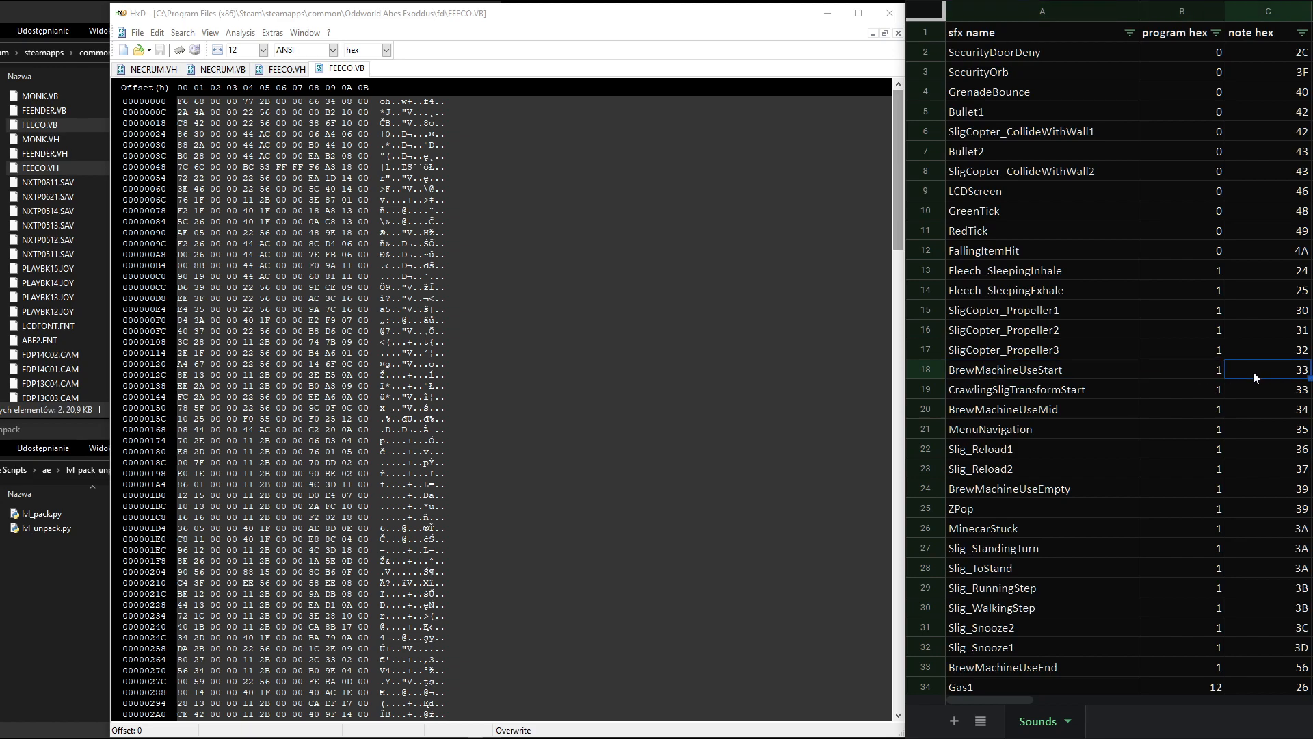
- Show FEECO.VH and examine the block of 32-byte sound entries that begins at offset 820
{"action": "left_click", "coordinate": [286, 72]}
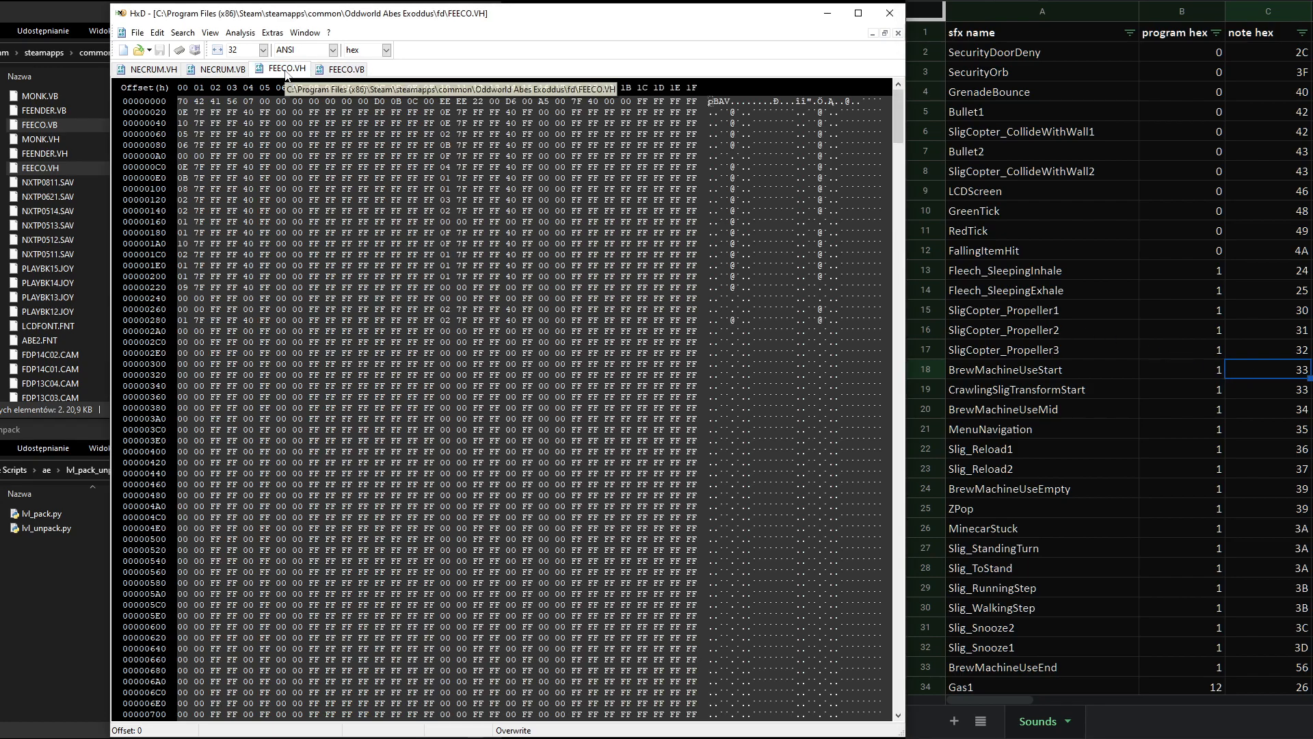
{"action": "scroll", "coordinate": [479, 198], "scroll_direction": "down", "scroll_amount": 10}
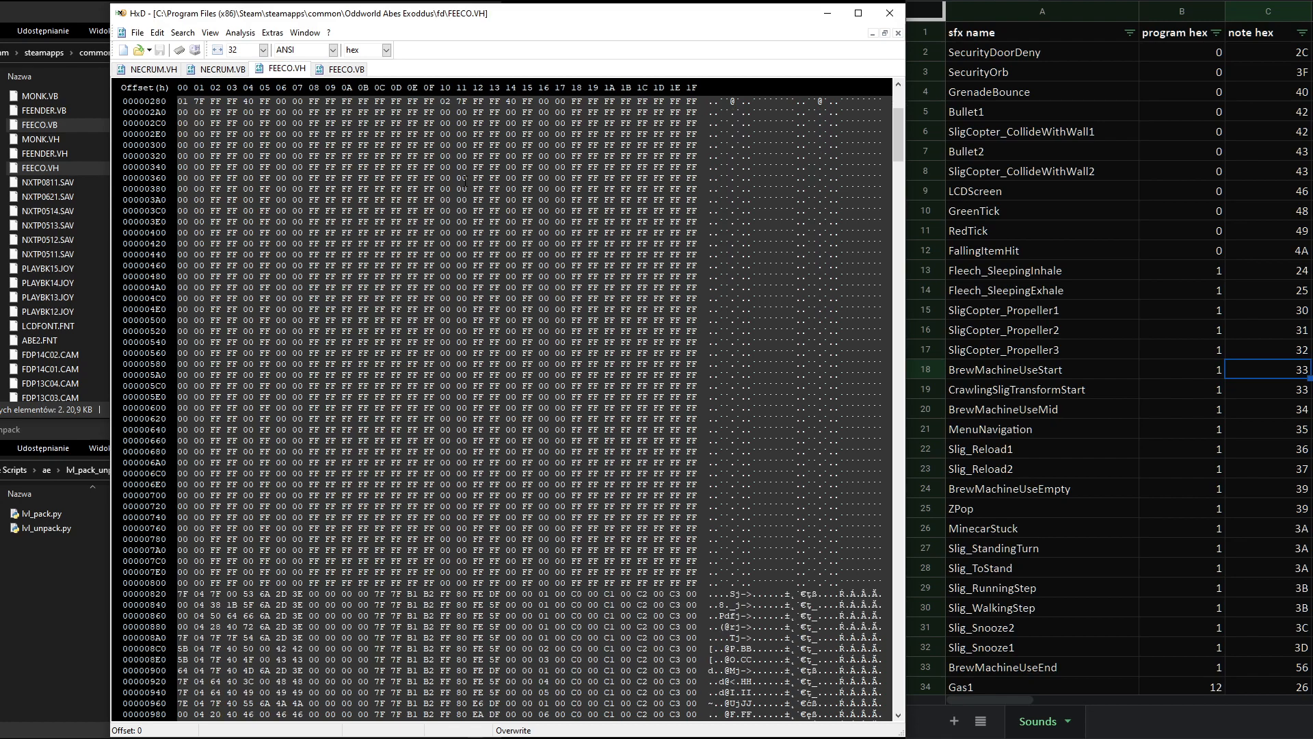
{"action": "scroll", "coordinate": [514, 216], "scroll_direction": "down", "scroll_amount": 3}
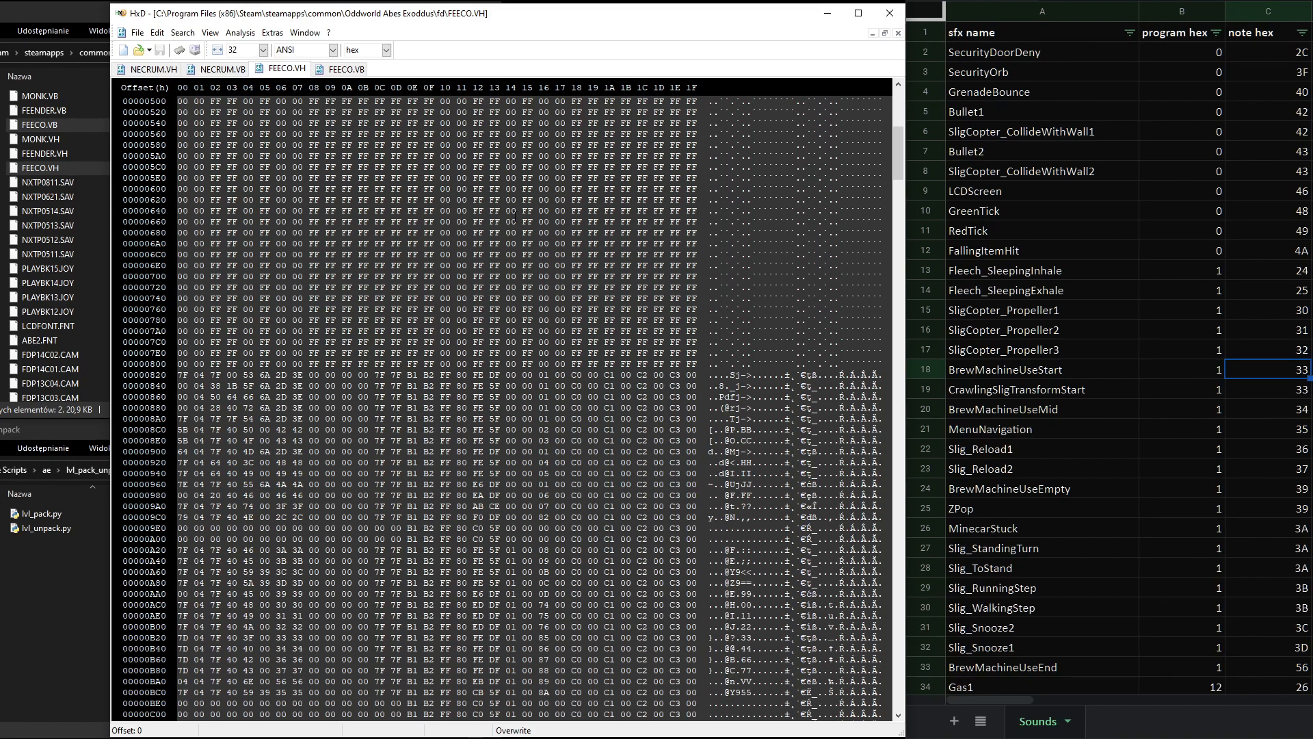
{"action": "scroll", "coordinate": [498, 223], "scroll_direction": "down", "scroll_amount": 2}
{"action": "left_click", "coordinate": [180, 320]}
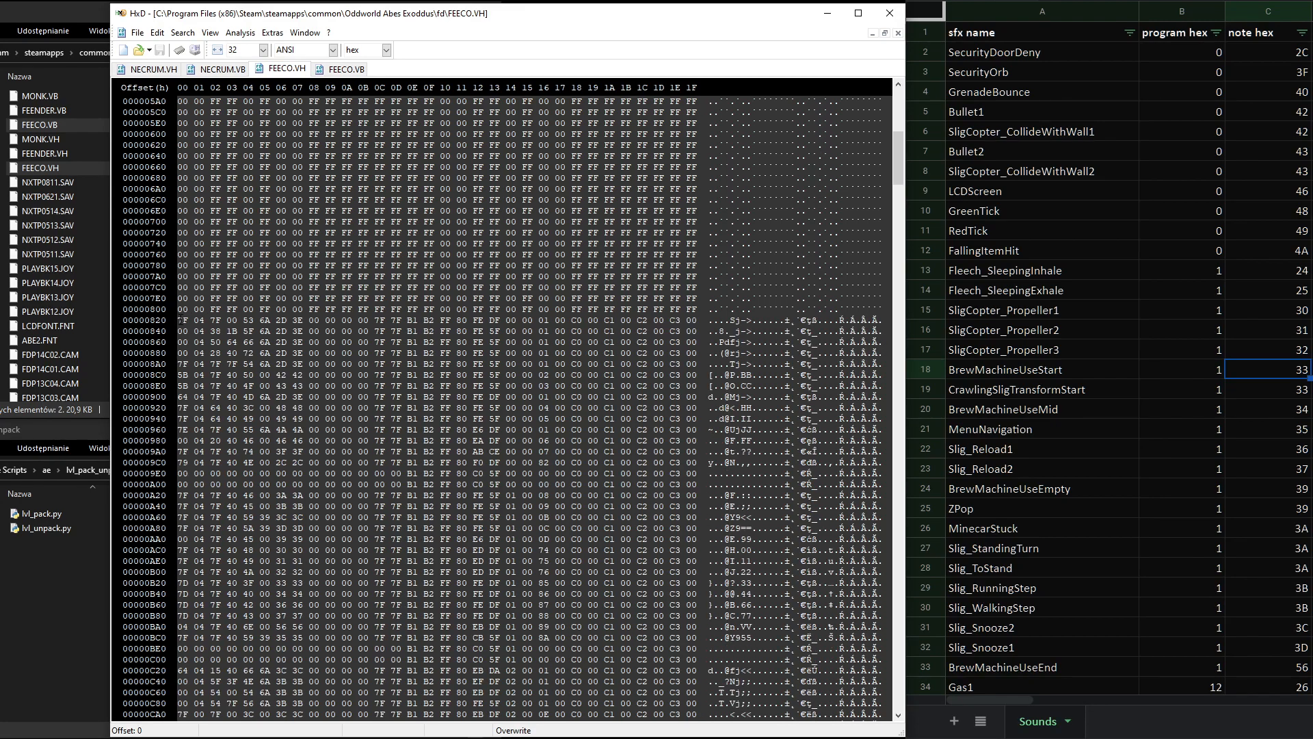
{"action": "left_click_drag", "start_coordinate": [180, 320], "coordinate": [633, 386]}
{"action": "scroll", "coordinate": [698, 411], "scroll_direction": "down", "scroll_amount": 6}
{"action": "scroll", "coordinate": [698, 479], "scroll_direction": "up", "scroll_amount": 5}
{"action": "left_click", "coordinate": [180, 266]}
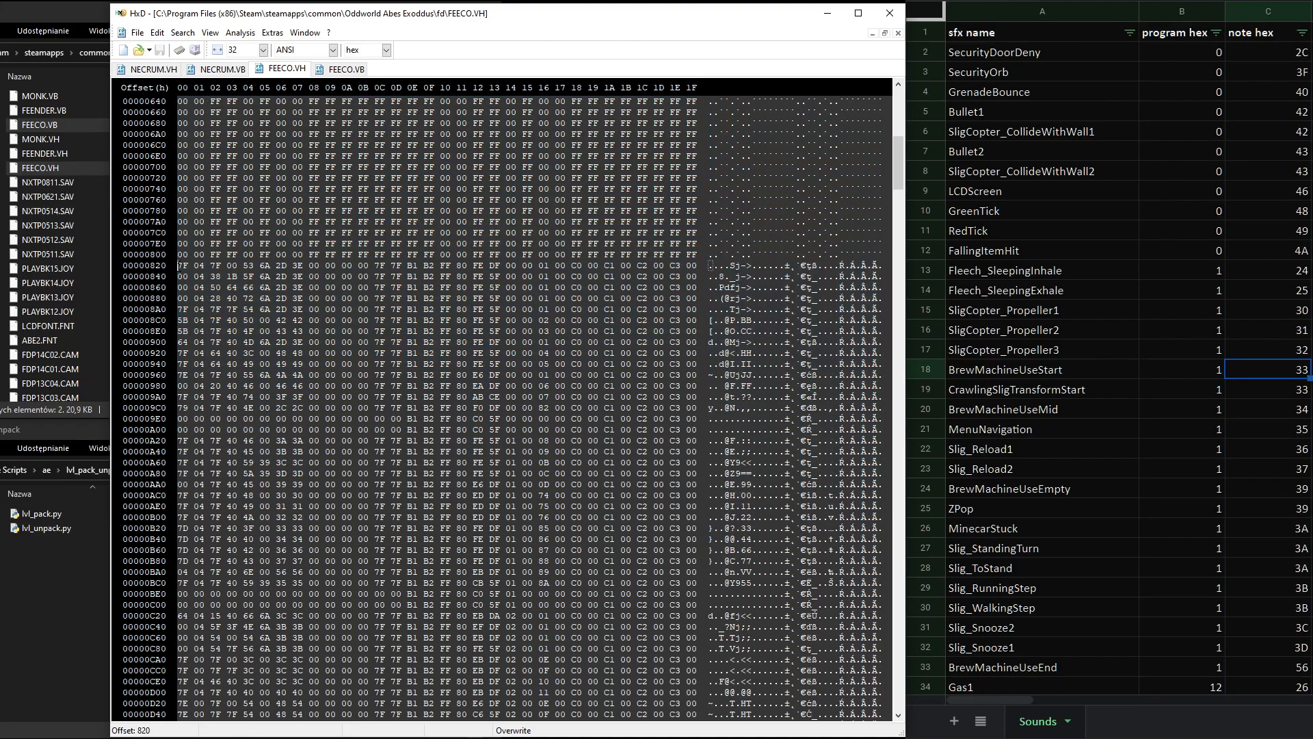
{"action": "left_click_drag", "start_coordinate": [180, 266], "coordinate": [595, 364]}
{"action": "scroll", "coordinate": [681, 291], "scroll_direction": "down", "scroll_amount": 10}
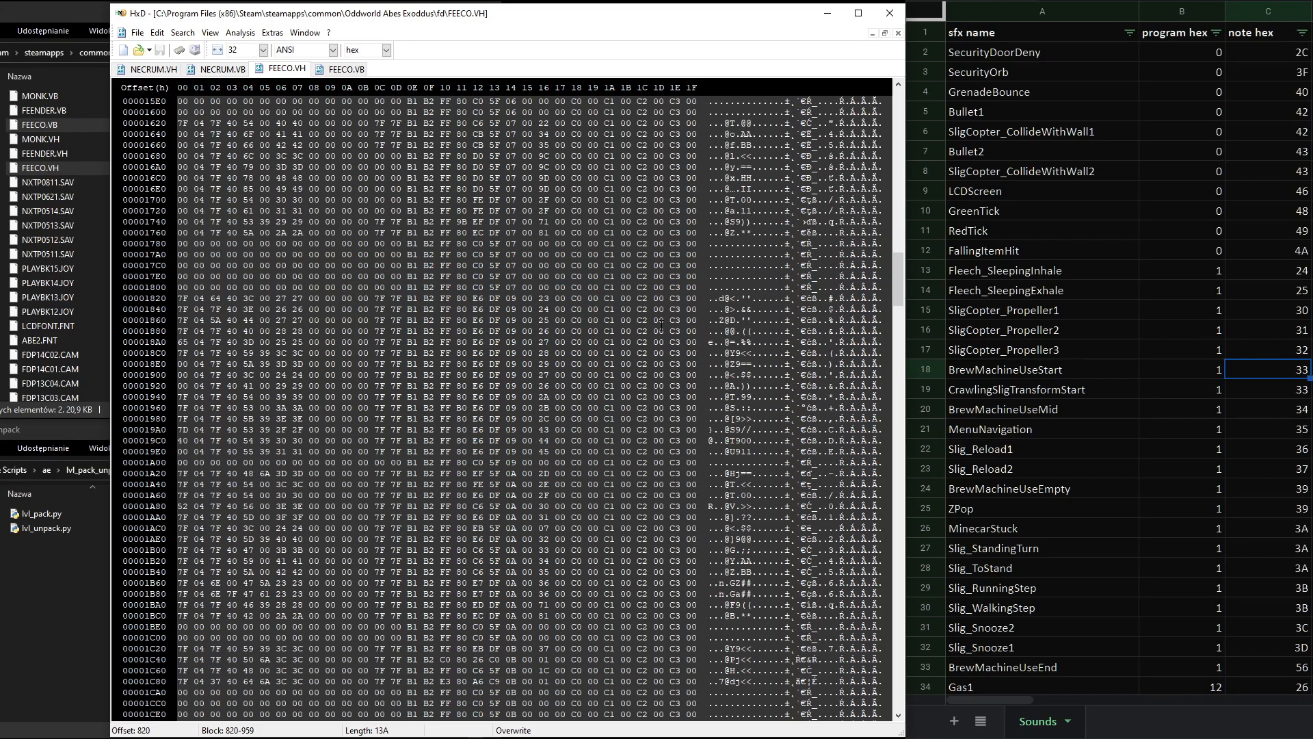
{"action": "scroll", "coordinate": [671, 308], "scroll_direction": "up", "scroll_amount": 7}
{"action": "scroll", "coordinate": [660, 326], "scroll_direction": "up", "scroll_amount": 10}
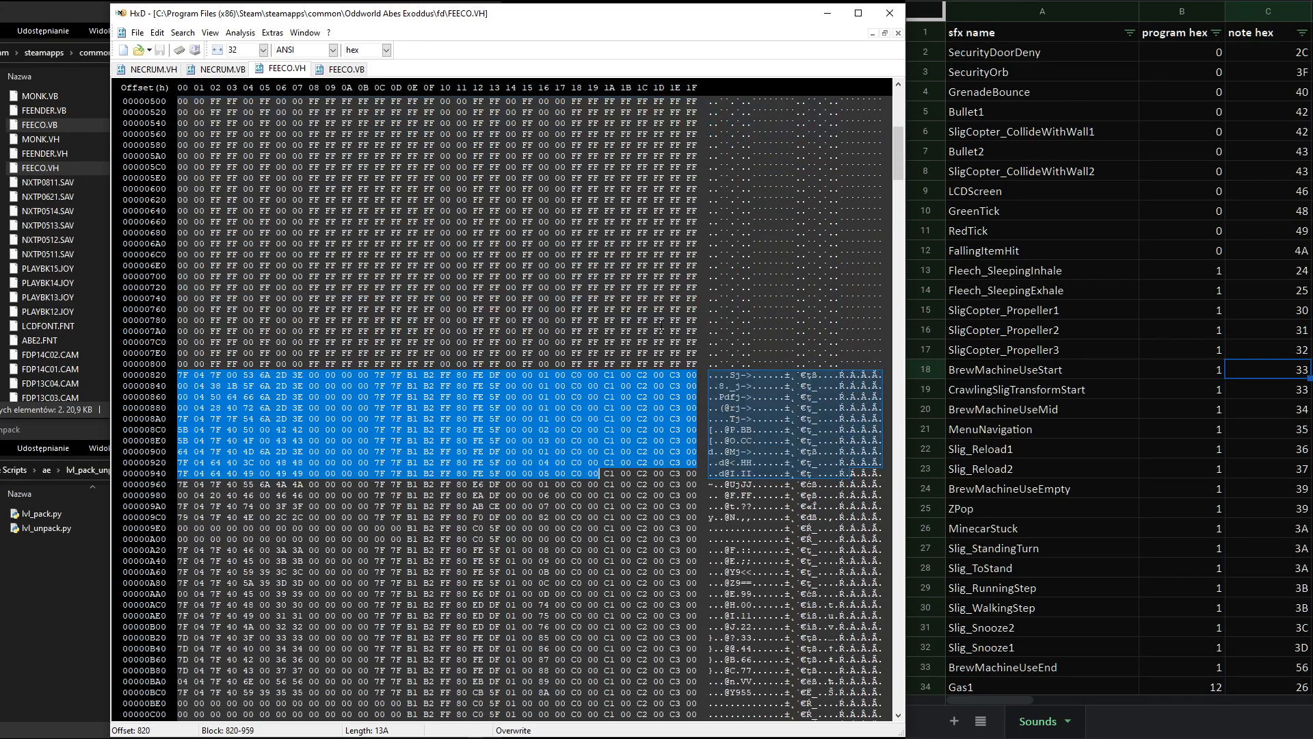
- Examine the part of FEECO.VH before offset 820, back to the file's first row, and glance at NECRUM.VH
{"action": "left_click", "coordinate": [693, 364]}
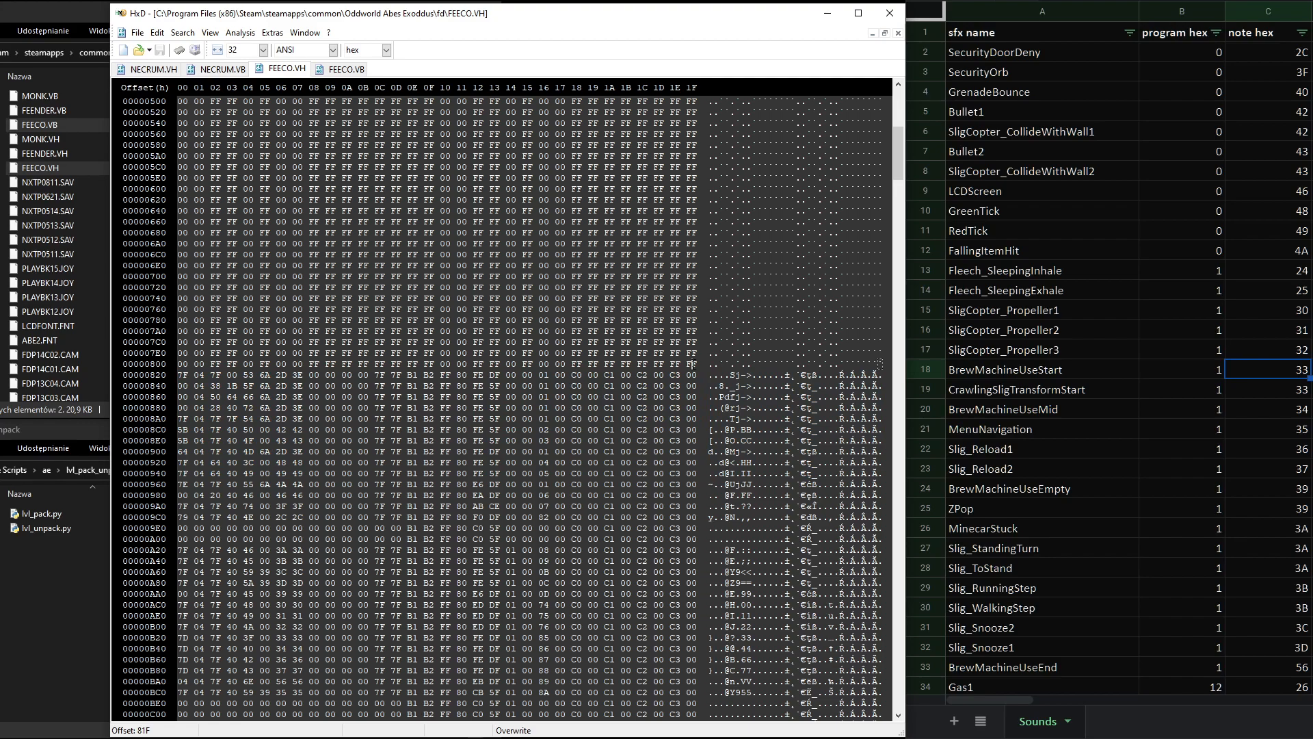
{"action": "left_click_drag", "start_coordinate": [692, 364], "coordinate": [698, 103]}
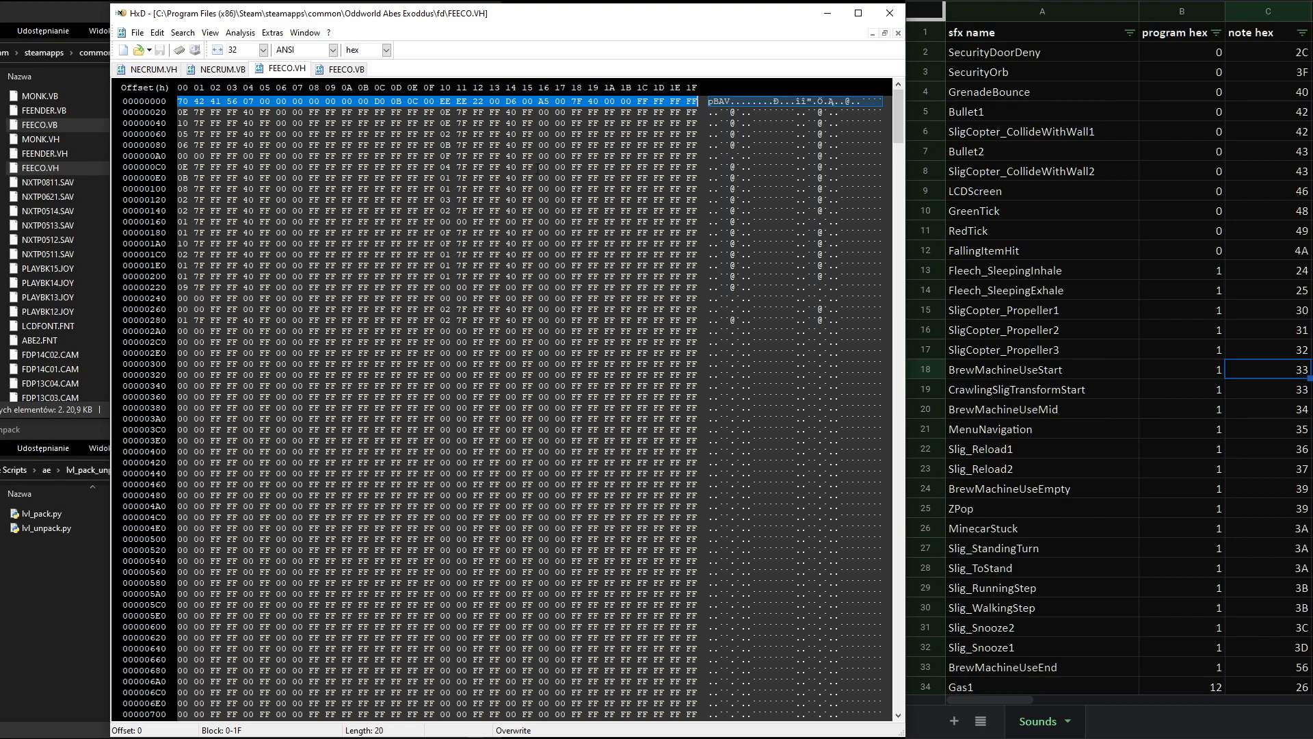
{"action": "scroll", "coordinate": [538, 161], "scroll_direction": "down", "scroll_amount": 2}
{"action": "scroll", "coordinate": [538, 169], "scroll_direction": "up", "scroll_amount": 2}
{"action": "left_click", "coordinate": [140, 69]}
{"action": "left_click", "coordinate": [281, 71]}
- Locate the program number byte in column 14 of the first sound entry at offset 820 in FEECO.VH
{"action": "scroll", "coordinate": [556, 145], "scroll_direction": "down", "scroll_amount": 7}
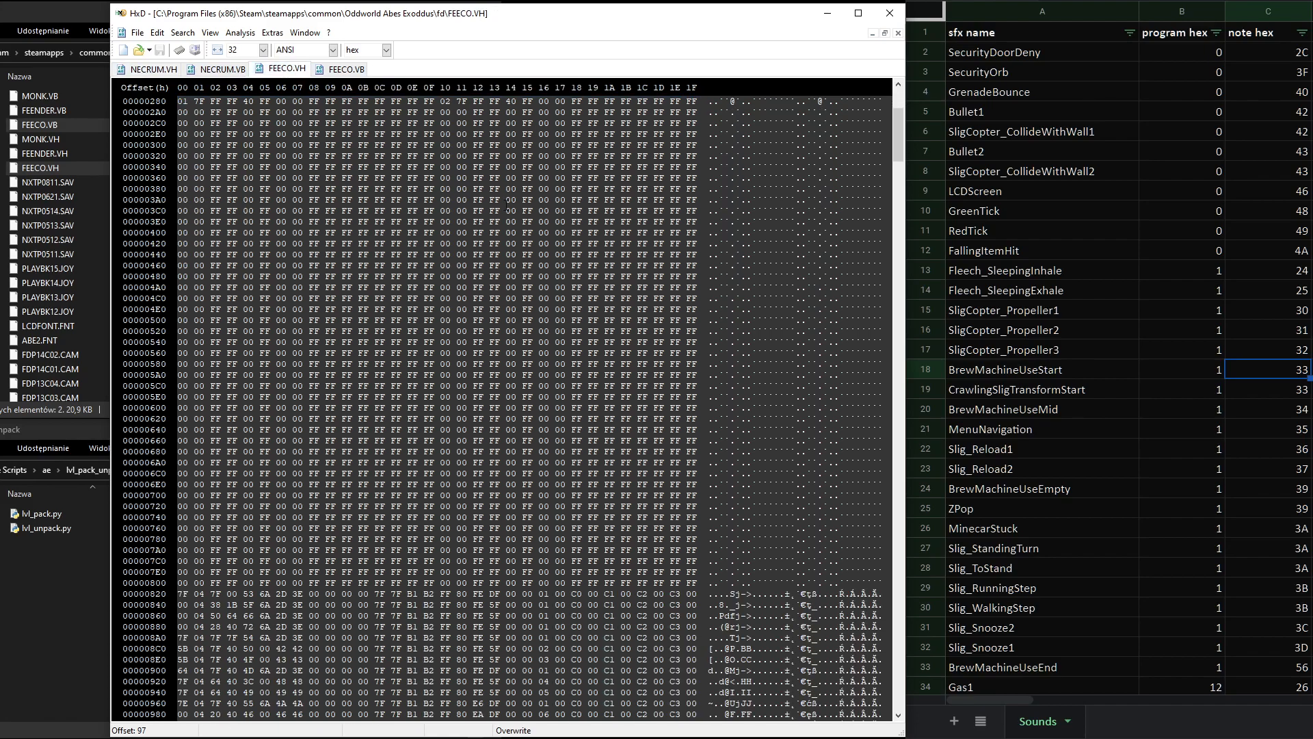
{"action": "scroll", "coordinate": [506, 204], "scroll_direction": "down", "scroll_amount": 2}
{"action": "scroll", "coordinate": [527, 192], "scroll_direction": "down", "scroll_amount": 2}
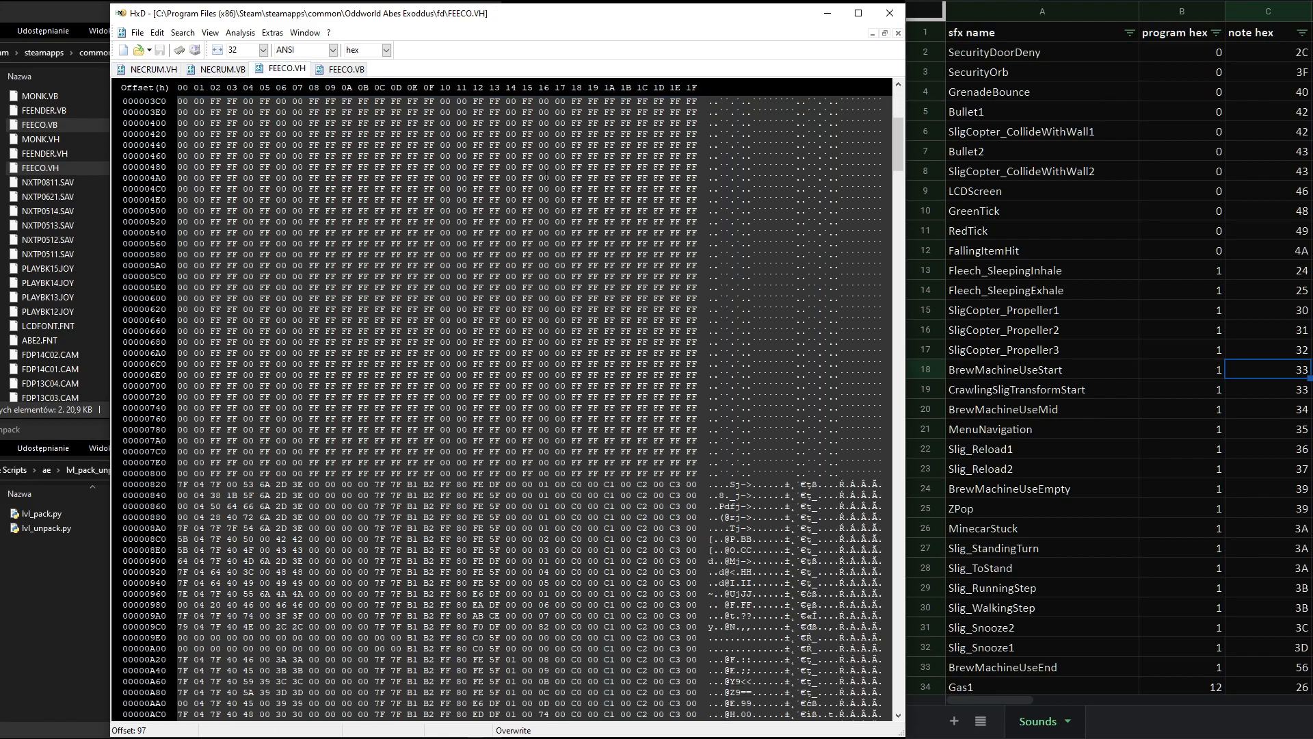
{"action": "scroll", "coordinate": [546, 171], "scroll_direction": "up", "scroll_amount": 2}
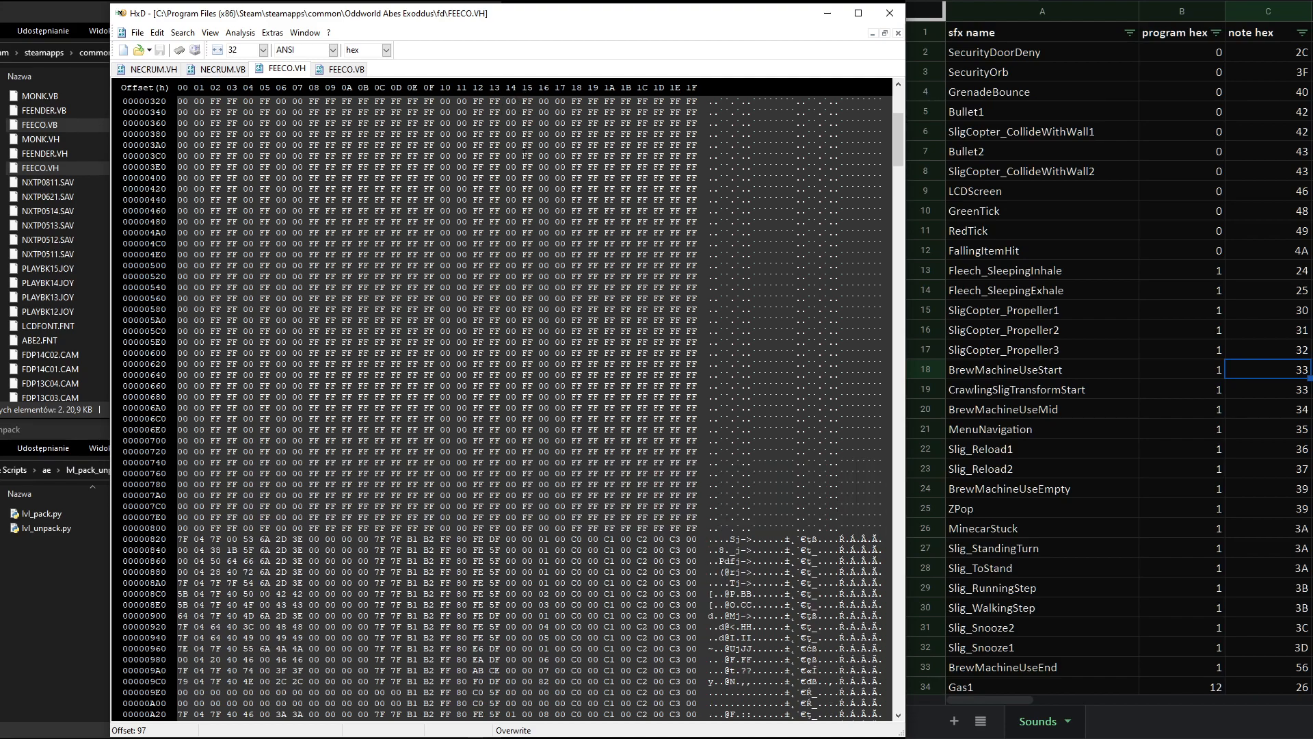
{"action": "scroll", "coordinate": [528, 124], "scroll_direction": "down", "scroll_amount": 7}
{"action": "scroll", "coordinate": [546, 301], "scroll_direction": "down", "scroll_amount": 2}
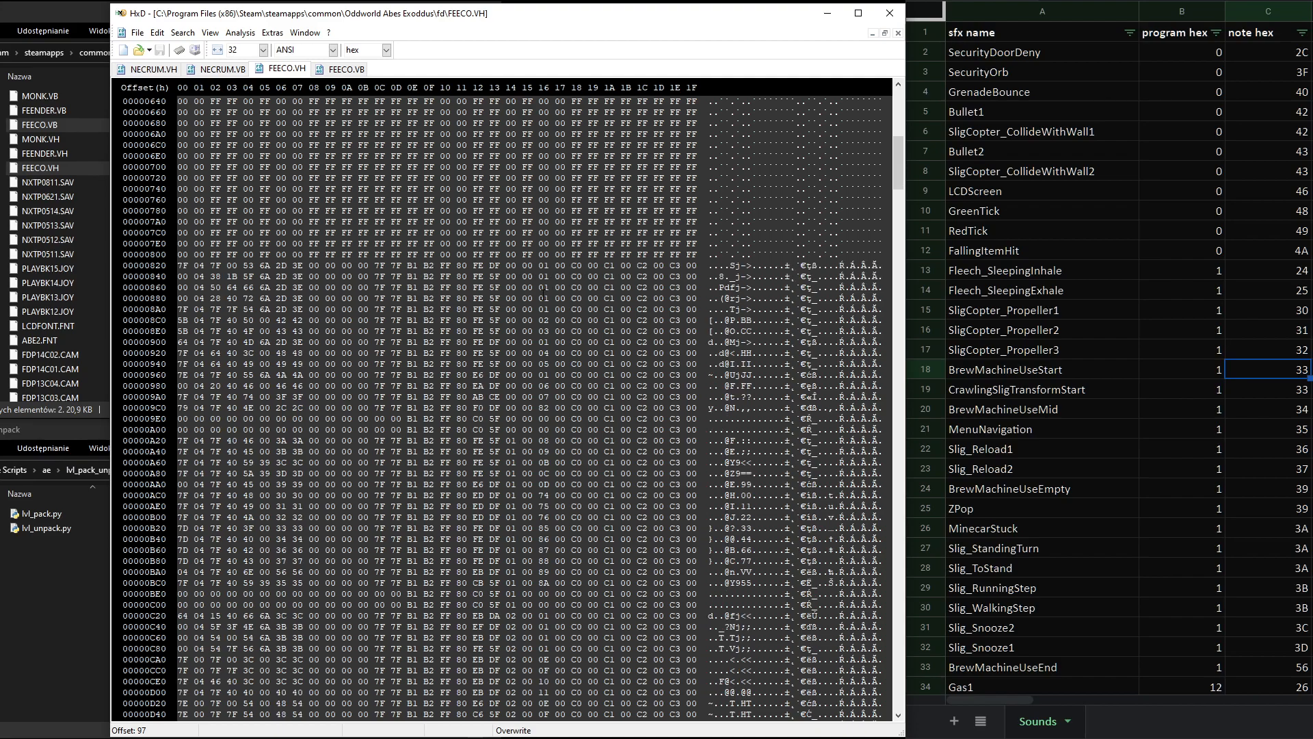
{"action": "left_click_drag", "start_coordinate": [506, 101], "coordinate": [515, 101]}
{"action": "scroll", "coordinate": [507, 295], "scroll_direction": "down", "scroll_amount": 2}
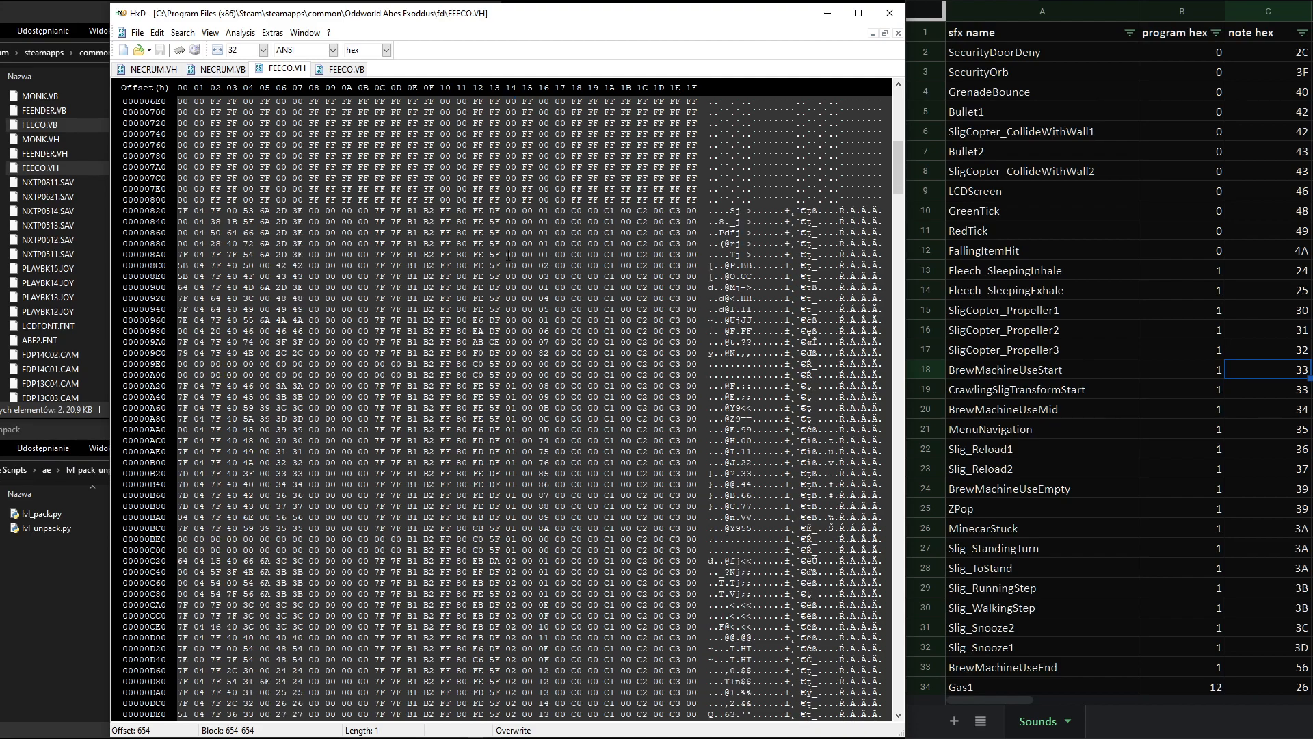
{"action": "left_click_drag", "start_coordinate": [509, 210], "coordinate": [517, 222]}
{"action": "left_click", "coordinate": [511, 211]}
{"action": "scroll", "coordinate": [512, 363], "scroll_direction": "down", "scroll_amount": 2}
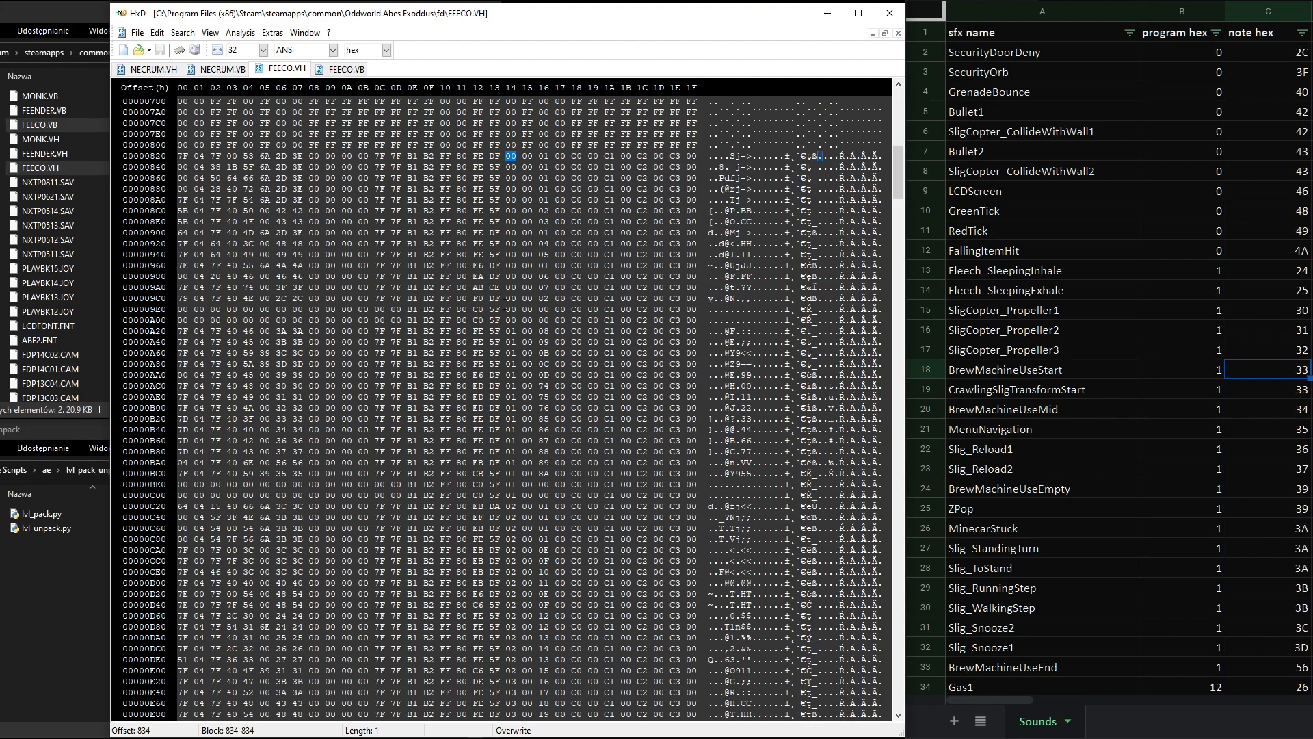
- Compare the program bytes in column 14 across the following FEECO.VH entries, up to the start of program 02 at offset C20
{"action": "left_click", "coordinate": [511, 331]}
{"action": "left_click", "coordinate": [511, 364]}
{"action": "left_click", "coordinate": [510, 408]}
{"action": "left_click", "coordinate": [511, 484]}
{"action": "left_click", "coordinate": [511, 496]}
{"action": "scroll", "coordinate": [518, 471], "scroll_direction": "down", "scroll_amount": 3}
{"action": "left_click_drag", "start_coordinate": [500, 407], "coordinate": [510, 397]}
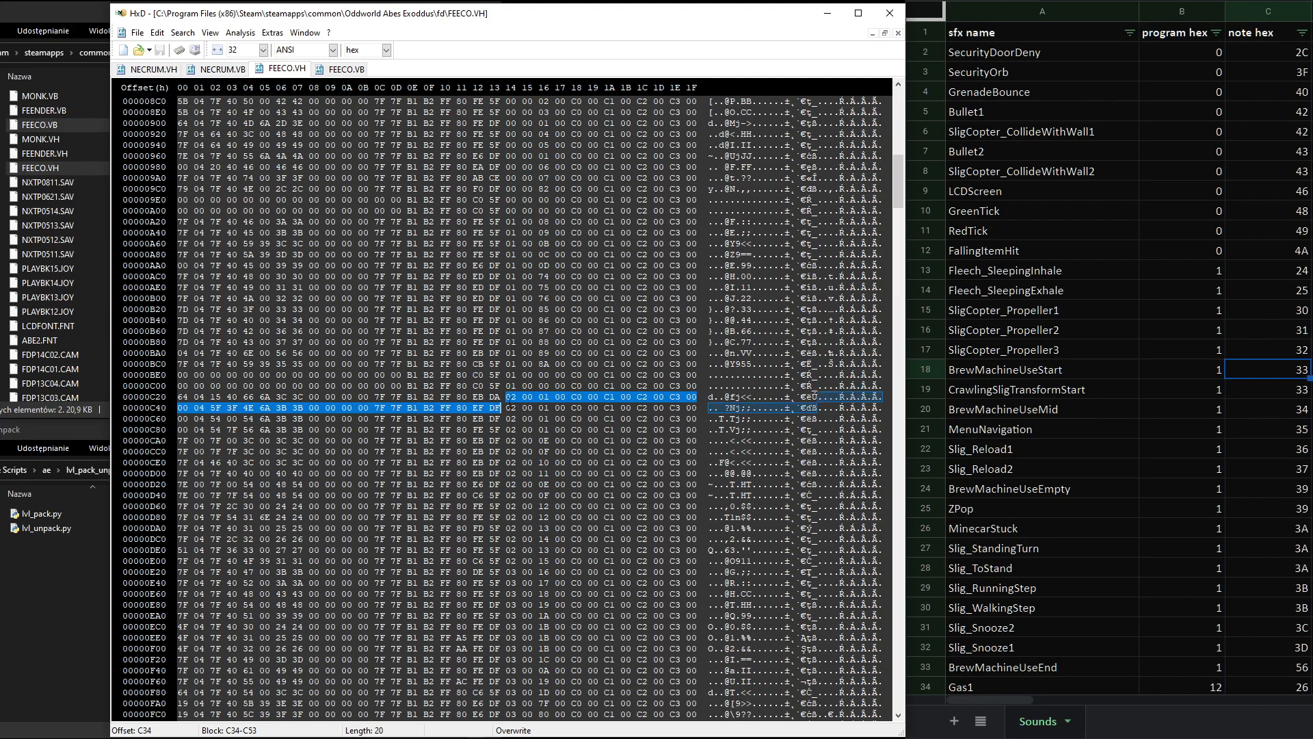
{"action": "left_click", "coordinate": [527, 408]}
{"action": "scroll", "coordinate": [526, 408], "scroll_direction": "down", "scroll_amount": 8}
{"action": "scroll", "coordinate": [507, 404], "scroll_direction": "up", "scroll_amount": 13}
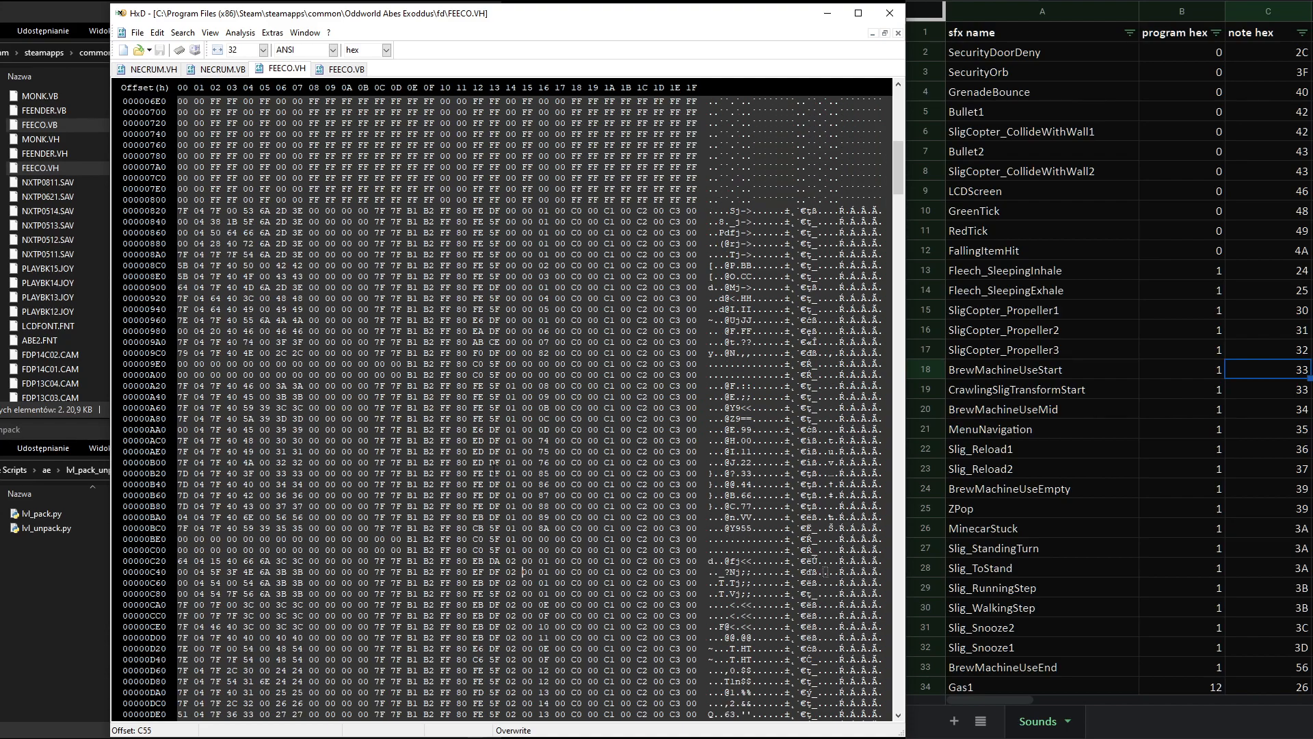
- Find the FEECO.VH entry with program 01 in column 14 and note 33 in columns 06 and 07
{"action": "left_click_drag", "start_coordinate": [508, 385], "coordinate": [519, 388]}
{"action": "left_click", "coordinate": [277, 386]}
{"action": "left_click_drag", "start_coordinate": [277, 386], "coordinate": [284, 386]}
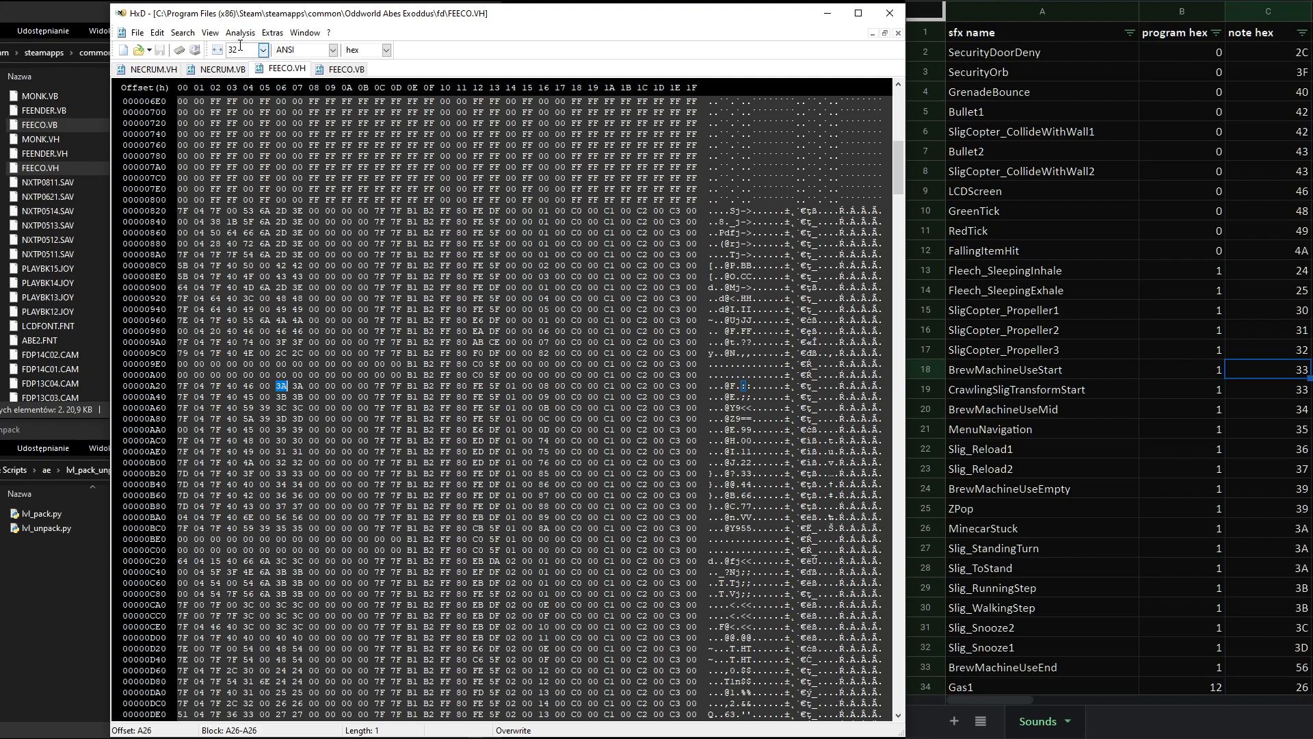
{"action": "scroll", "coordinate": [287, 330], "scroll_direction": "down", "scroll_amount": 2}
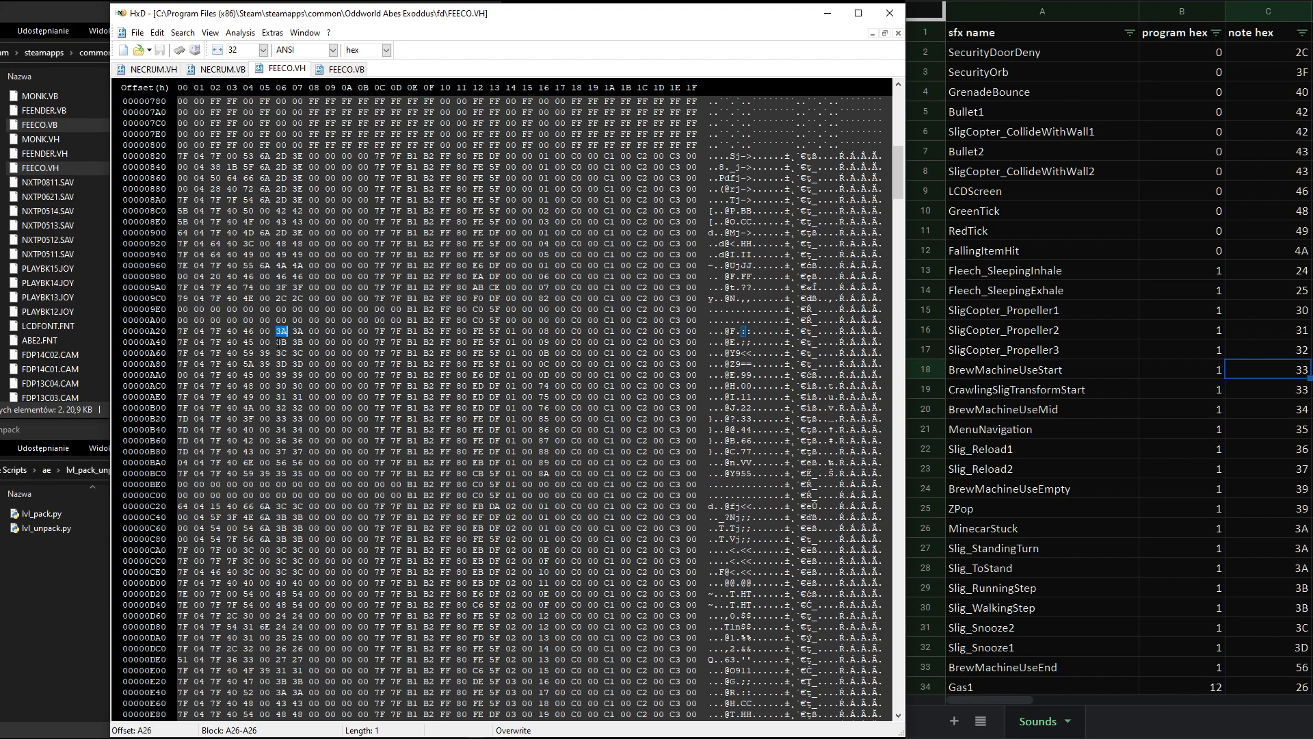
{"action": "left_click_drag", "start_coordinate": [280, 419], "coordinate": [303, 418]}
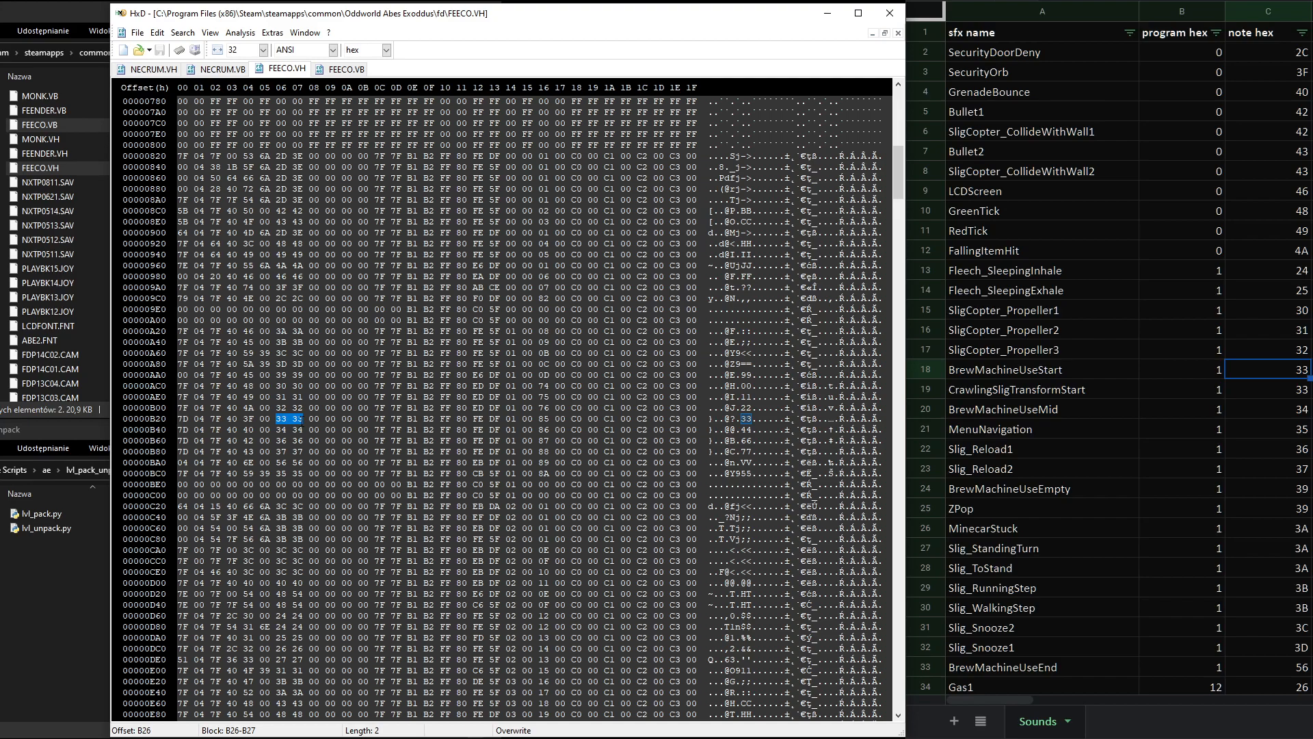
{"action": "left_click", "coordinate": [511, 419]}
{"action": "left_click_drag", "start_coordinate": [280, 419], "coordinate": [302, 419]}
- Copy the whole 32-byte entry at offset B20 of FEECO.VH into a new file
{"action": "left_click_drag", "start_coordinate": [179, 418], "coordinate": [698, 416]}
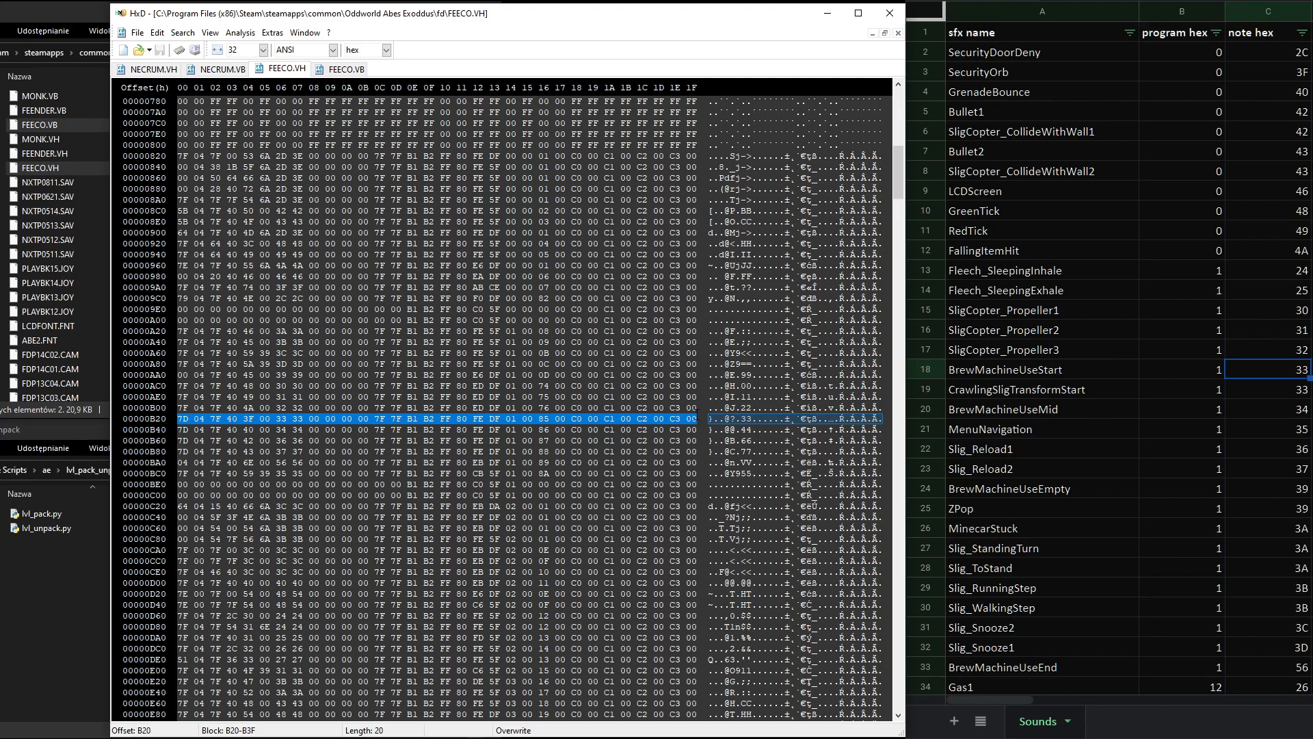
{"action": "left_click", "coordinate": [137, 32]}
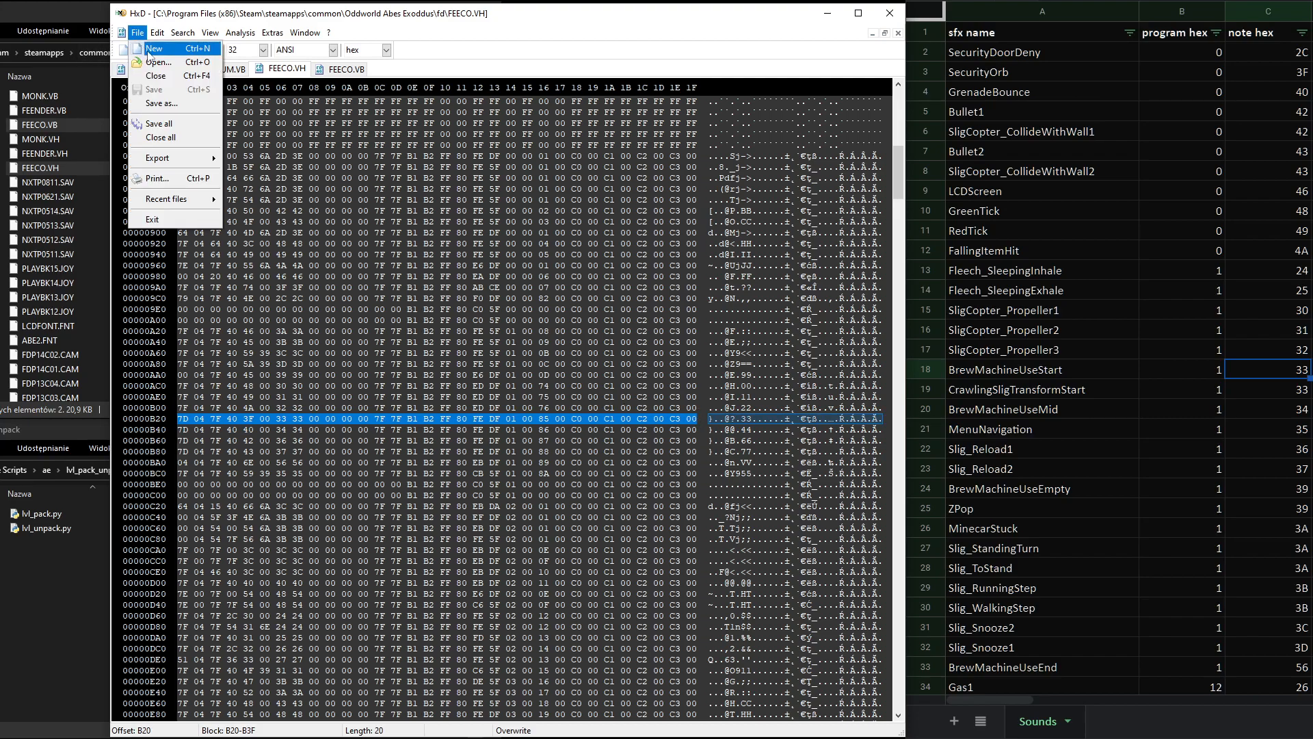
{"action": "left_click", "coordinate": [149, 50]}
{"action": "key", "text": "ctrl+v"}
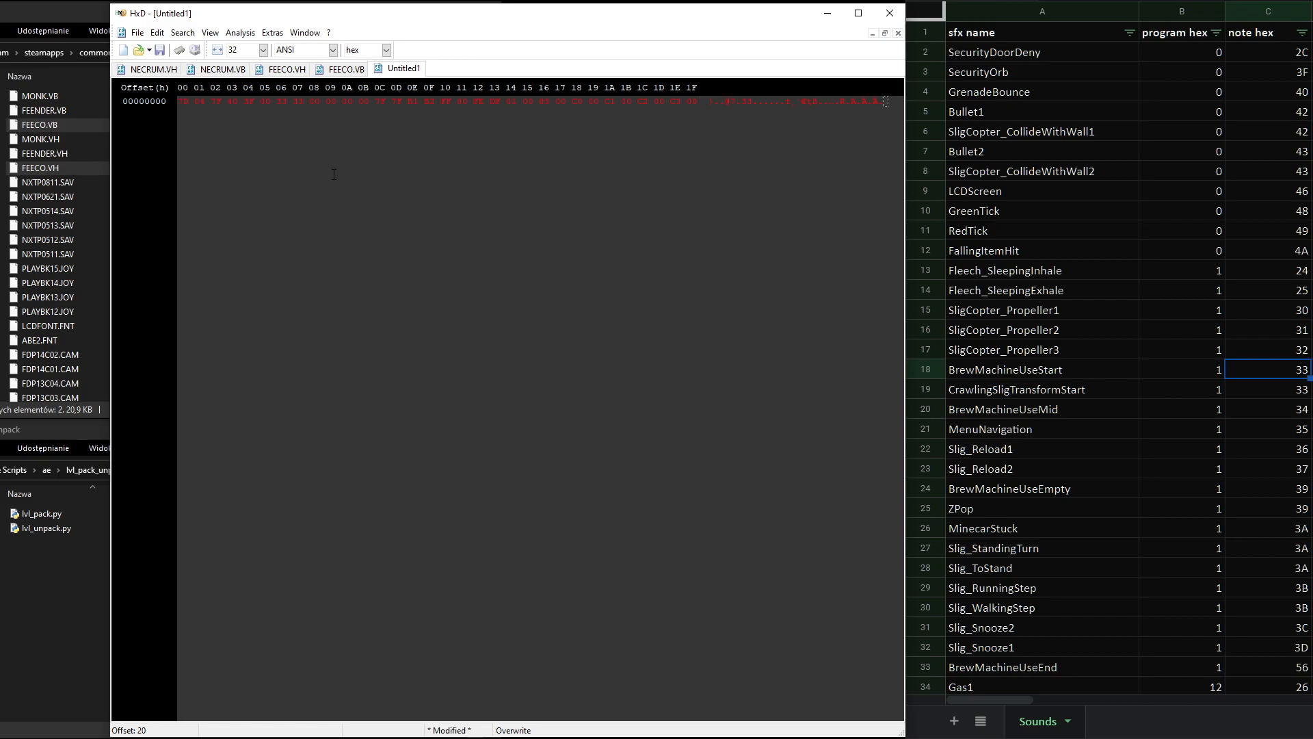
- Set the foreground color of modified data to Aqua in the program's format options
{"action": "left_click", "coordinate": [277, 35]}
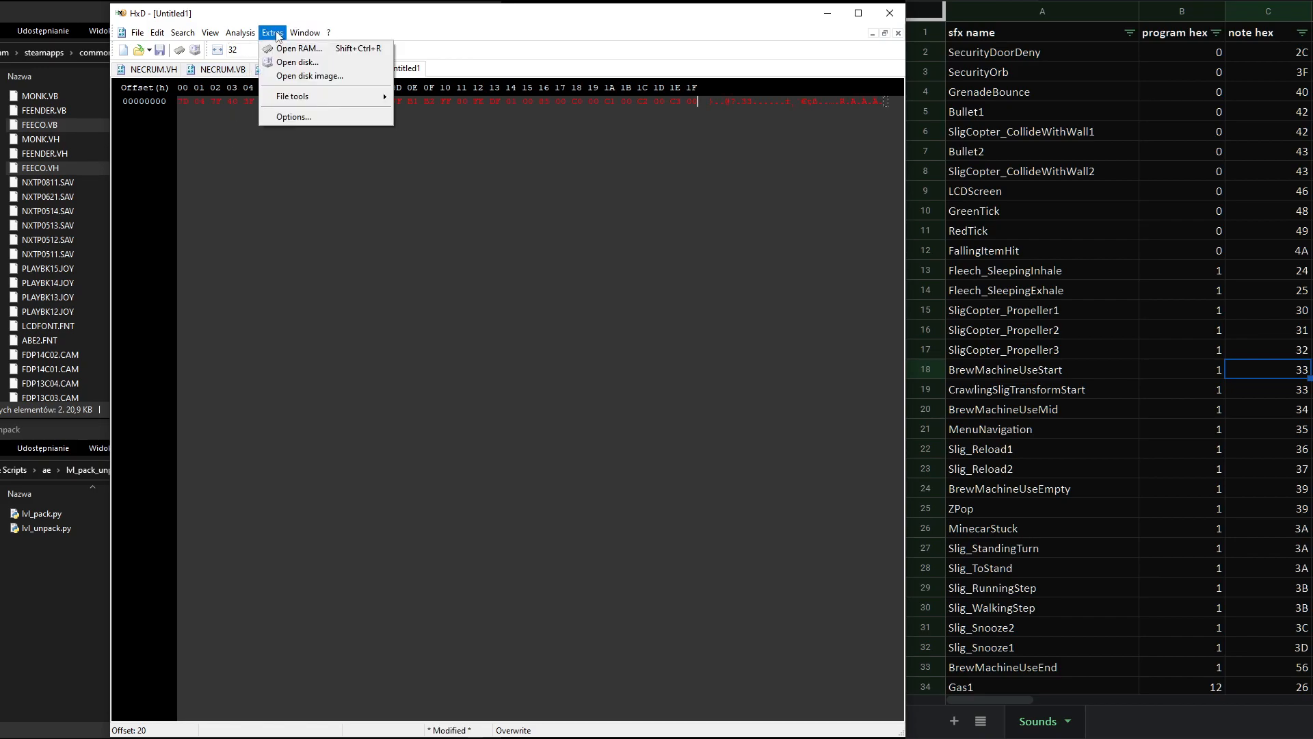
{"action": "left_click", "coordinate": [306, 119]}
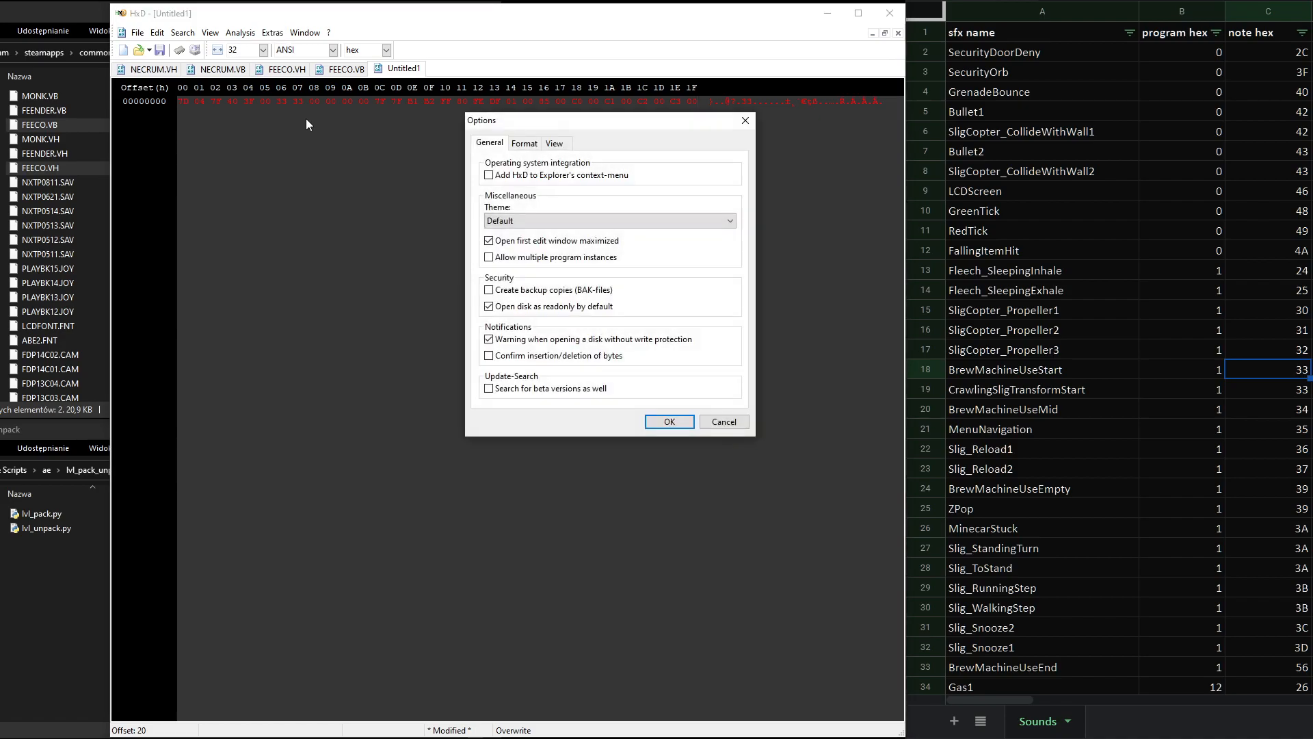
{"action": "left_click", "coordinate": [525, 143]}
{"action": "left_click", "coordinate": [504, 185]}
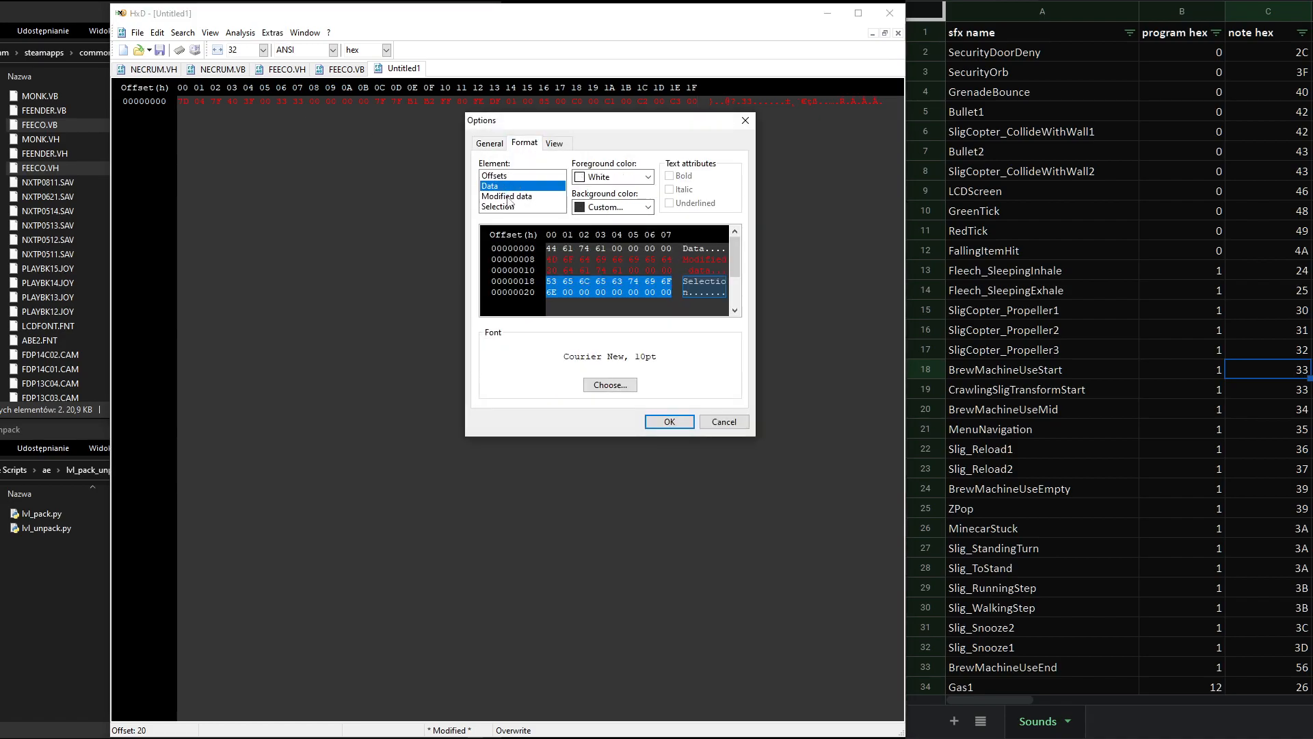
{"action": "left_click", "coordinate": [508, 197]}
{"action": "left_click", "coordinate": [648, 177]}
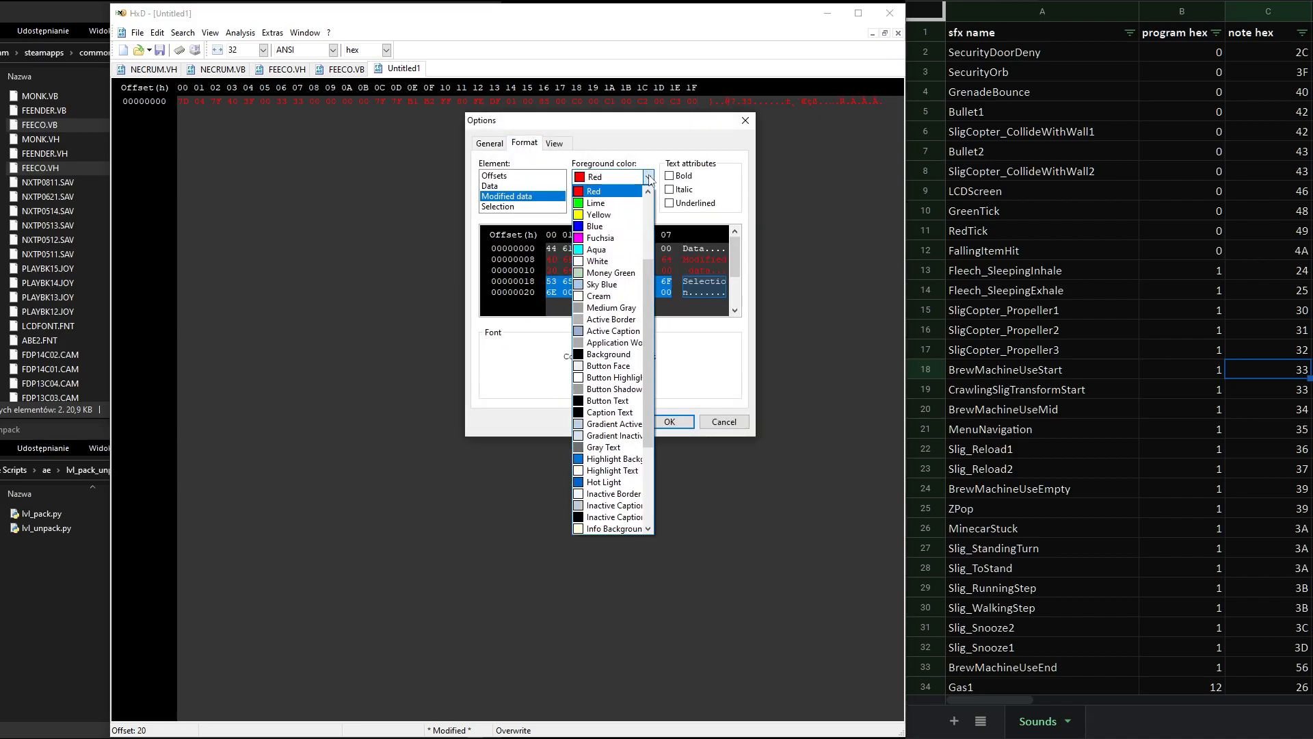
{"action": "left_click", "coordinate": [602, 249]}
{"action": "left_click", "coordinate": [671, 422]}
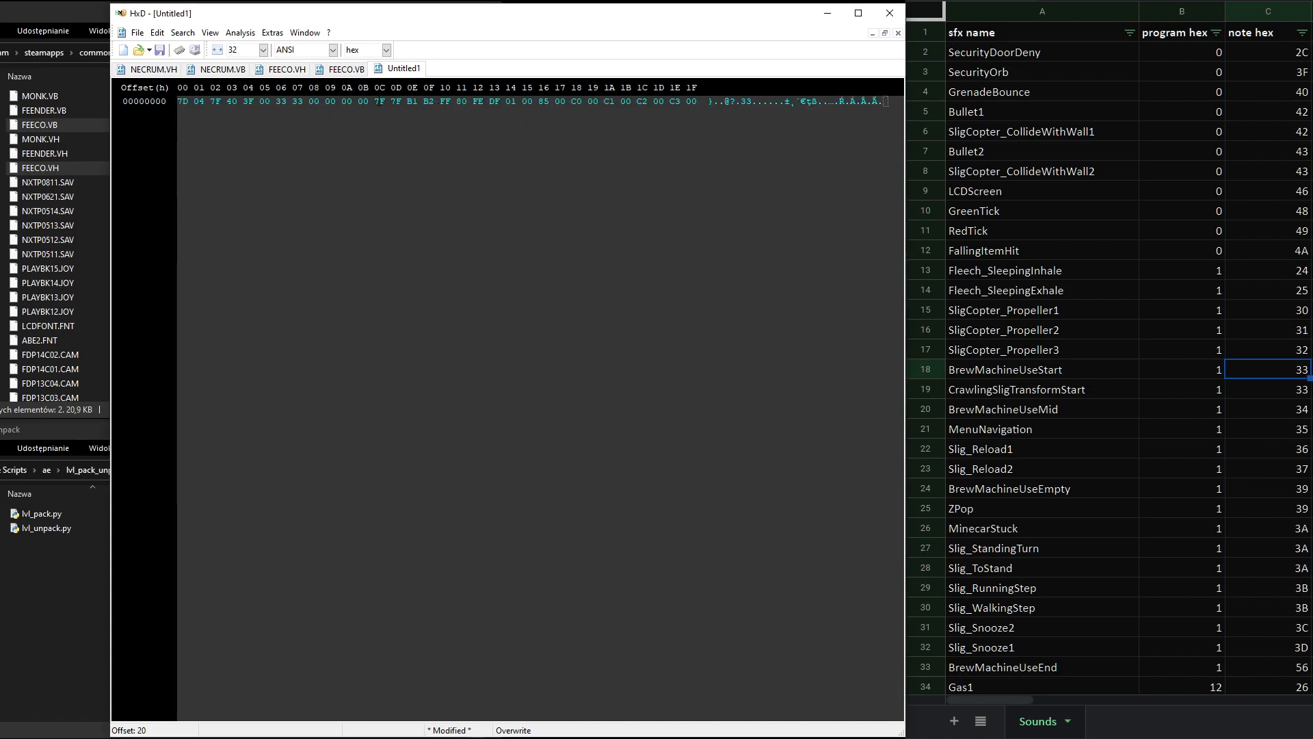
- Copy BrewMachineUseMid's 32-byte entry (program 01, note 34) at offset B40 of FEECO.VH to the end of Untitled1
{"action": "left_click", "coordinate": [152, 69]}
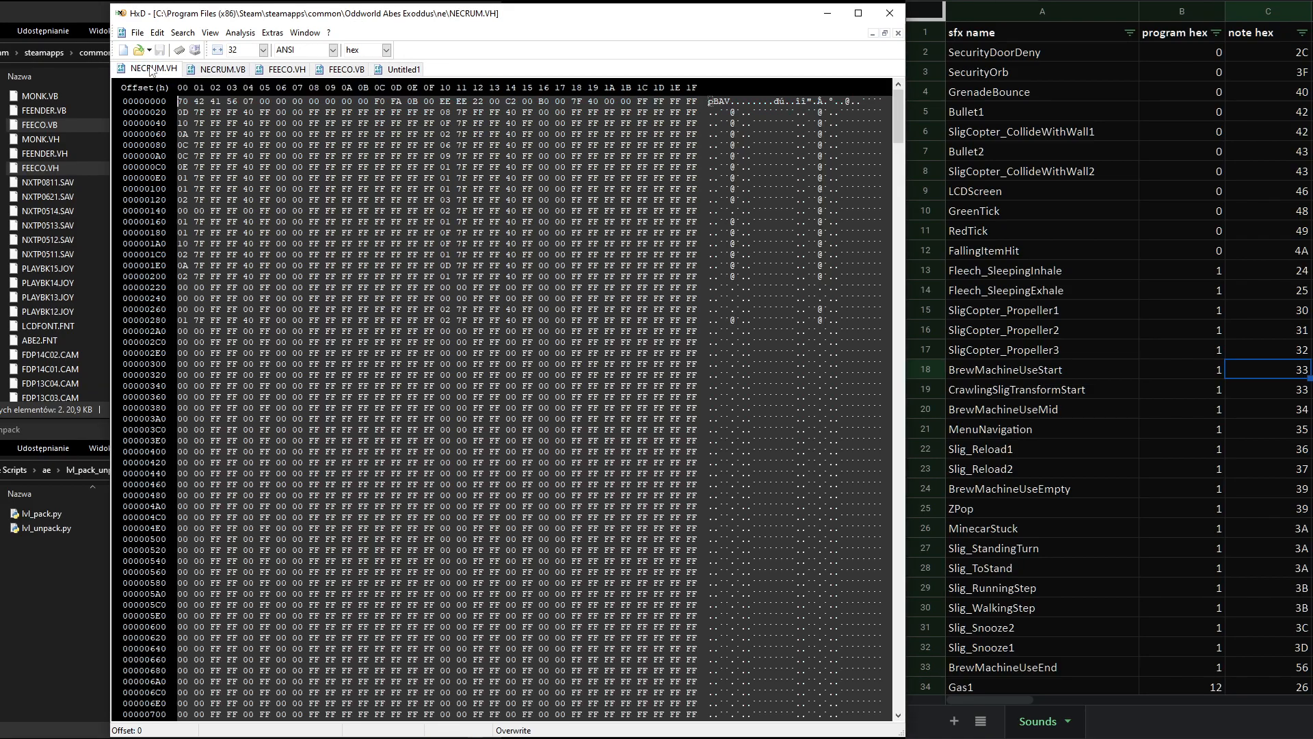
{"action": "left_click", "coordinate": [290, 71]}
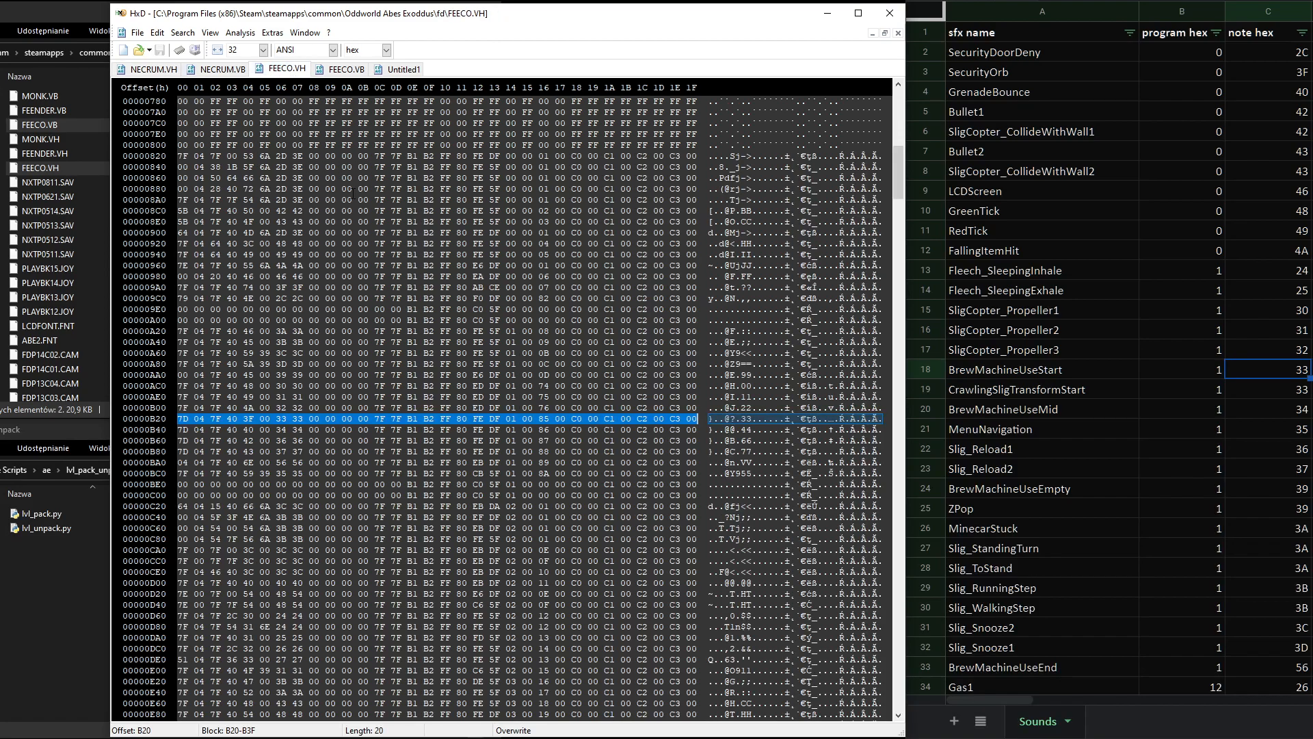
{"action": "left_click", "coordinate": [1062, 413]}
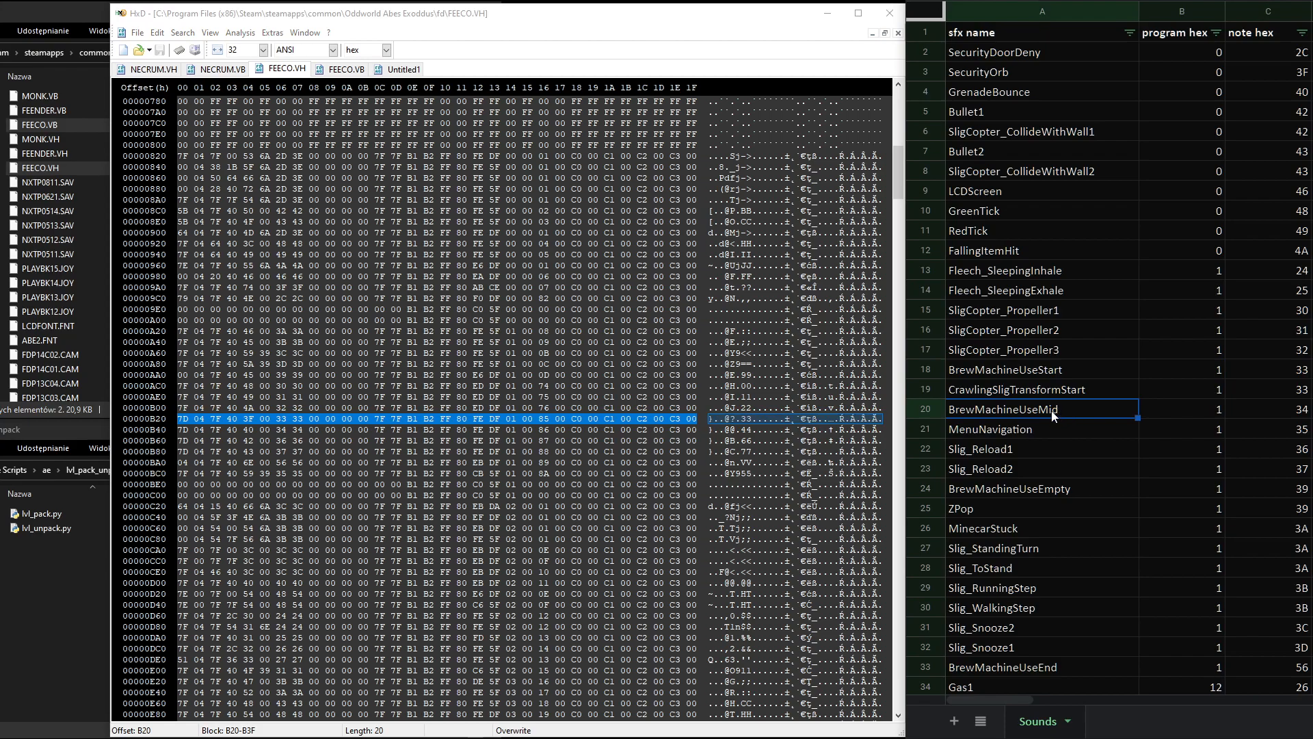
{"action": "left_click", "coordinate": [1200, 412]}
{"action": "left_click", "coordinate": [1282, 412]}
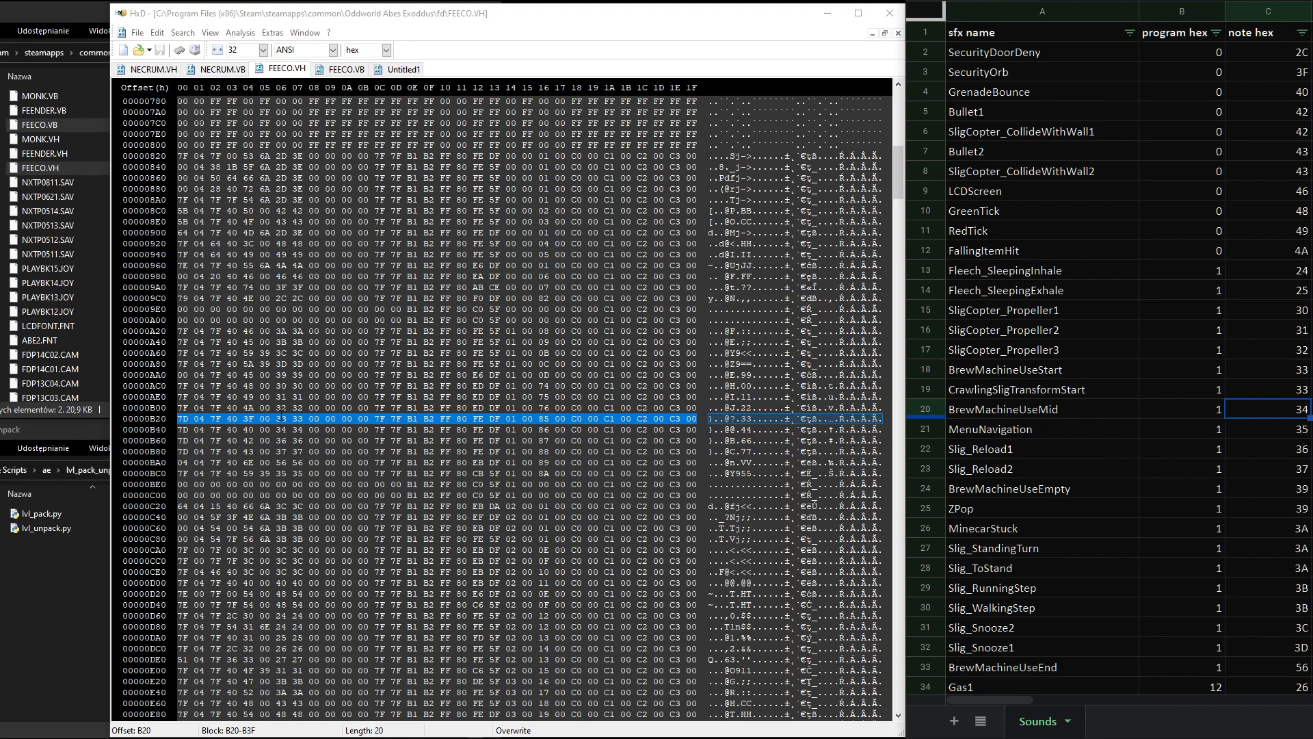
{"action": "left_click_drag", "start_coordinate": [518, 429], "coordinate": [505, 430]}
{"action": "left_click", "coordinate": [281, 430]}
{"action": "left_click", "coordinate": [183, 430], "text": "shift"}
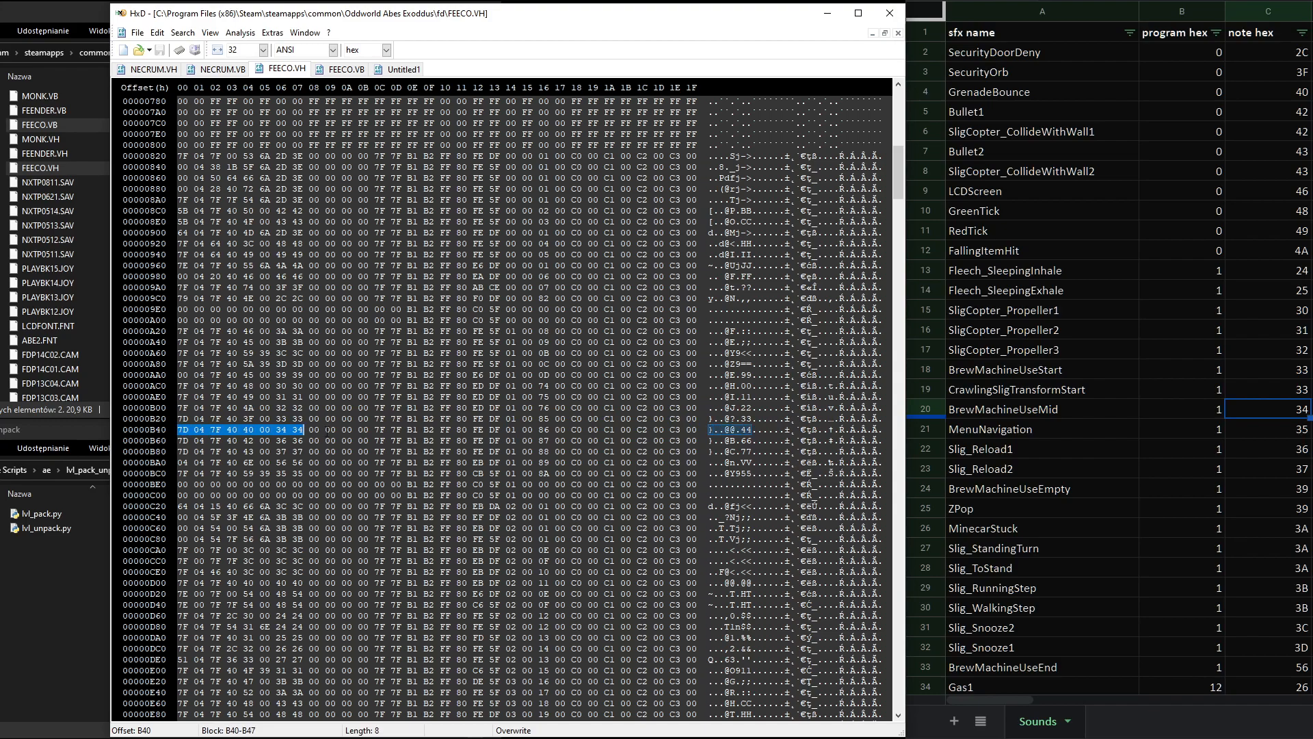
{"action": "left_click_drag", "start_coordinate": [183, 430], "coordinate": [704, 430]}
{"action": "key", "text": "ctrl+c"}
{"action": "left_click", "coordinate": [399, 68]}
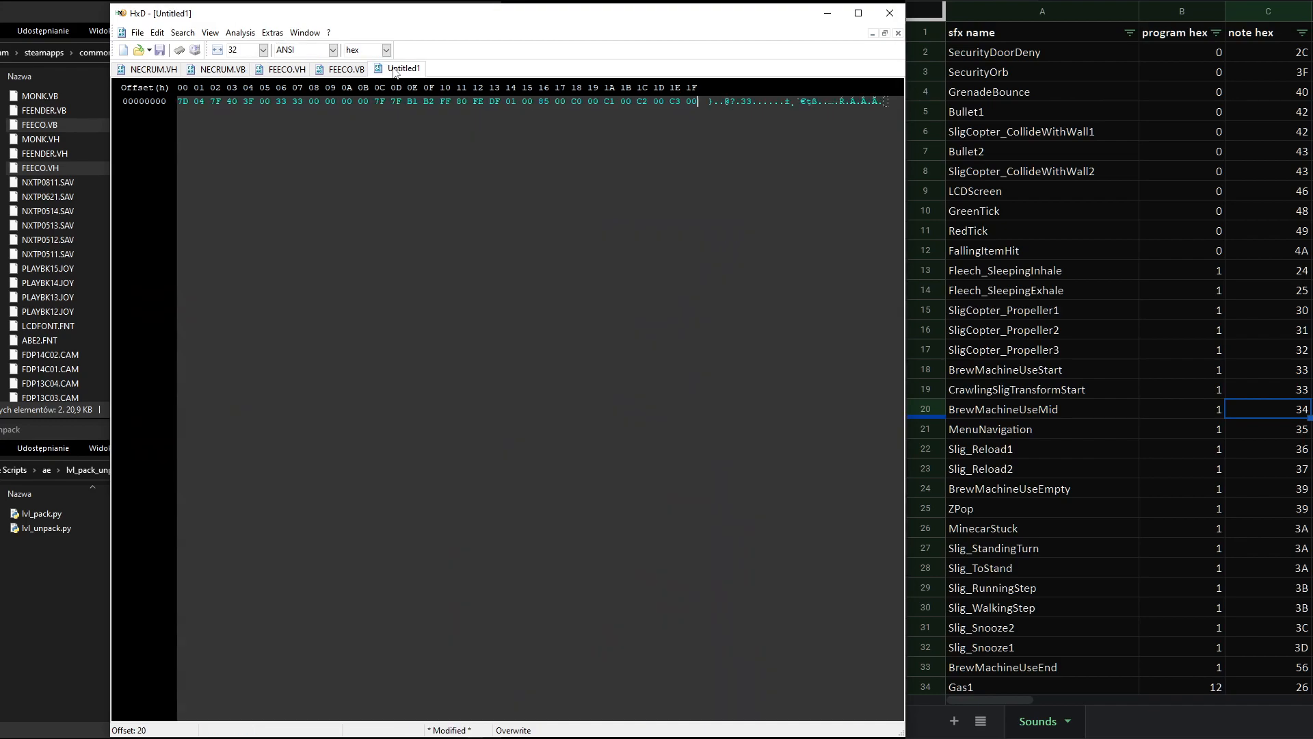
{"action": "key", "text": "ctrl+v"}
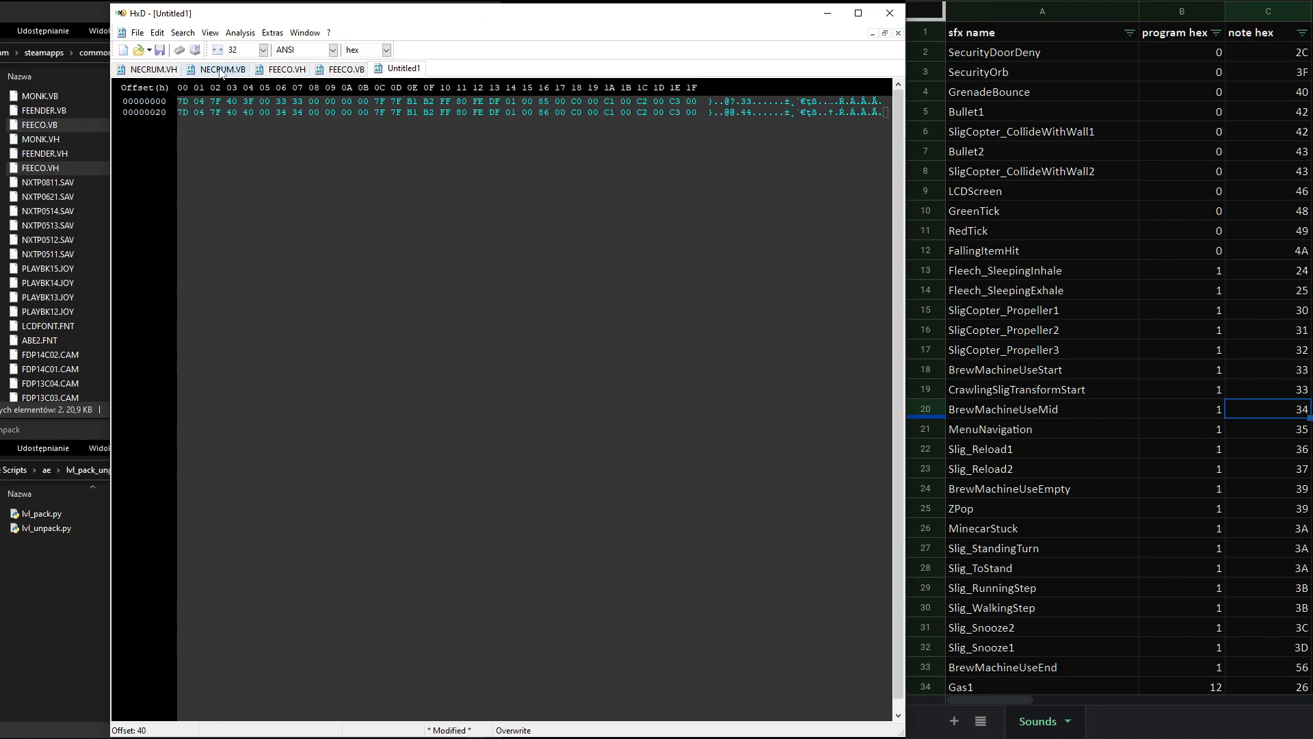
- Append BrewMachineUseEmpty's 32-byte entry (program 01, note 39) from offset AA0 of FEECO.VH to Untitled1
{"action": "left_click", "coordinate": [288, 71]}
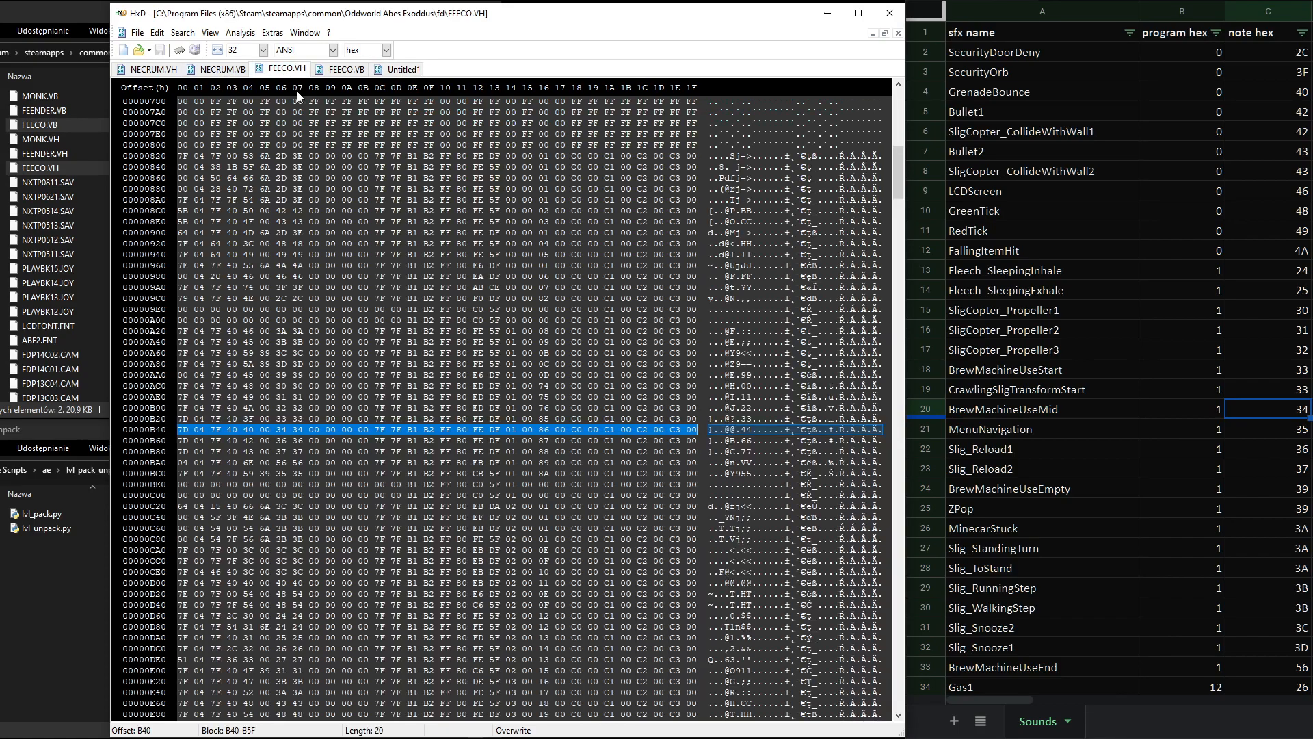
{"action": "left_click", "coordinate": [1093, 485]}
{"action": "left_click", "coordinate": [1288, 489]}
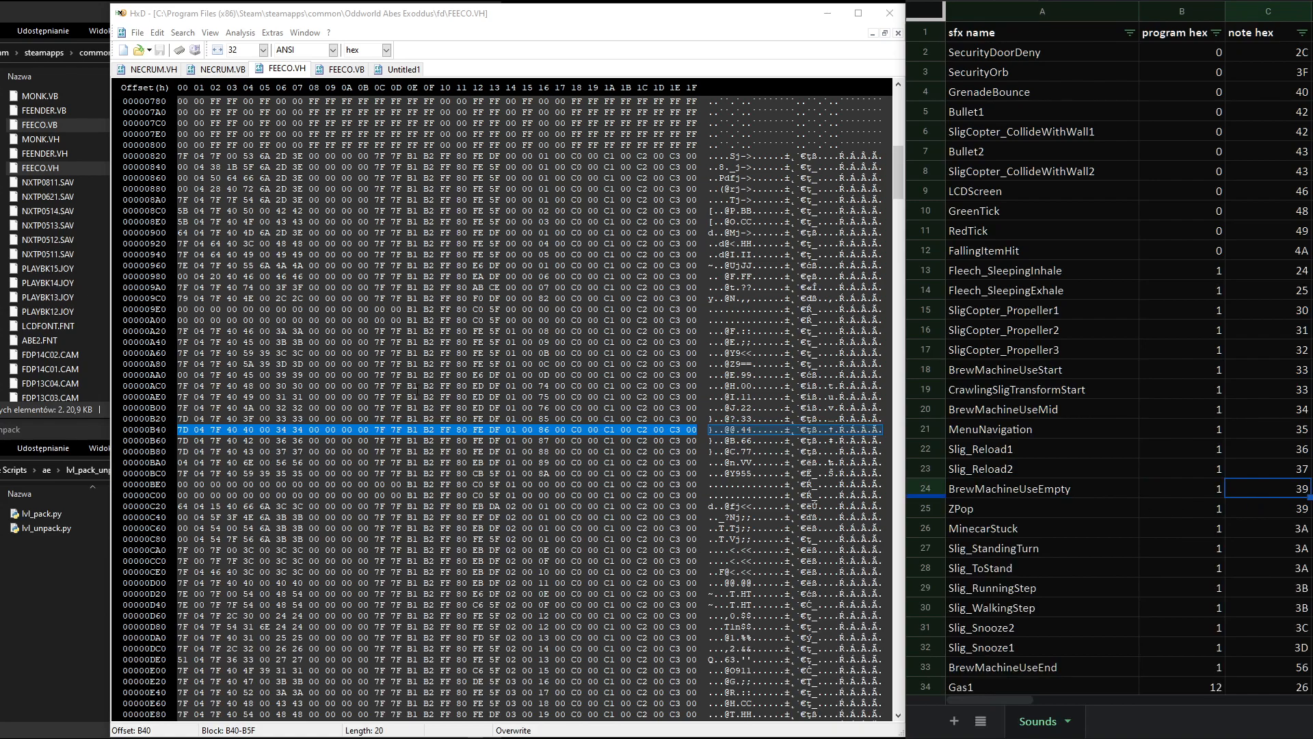
{"action": "left_click_drag", "start_coordinate": [508, 367], "coordinate": [517, 366]}
{"action": "left_click_drag", "start_coordinate": [276, 376], "coordinate": [288, 375]}
{"action": "left_click_drag", "start_coordinate": [181, 375], "coordinate": [698, 375]}
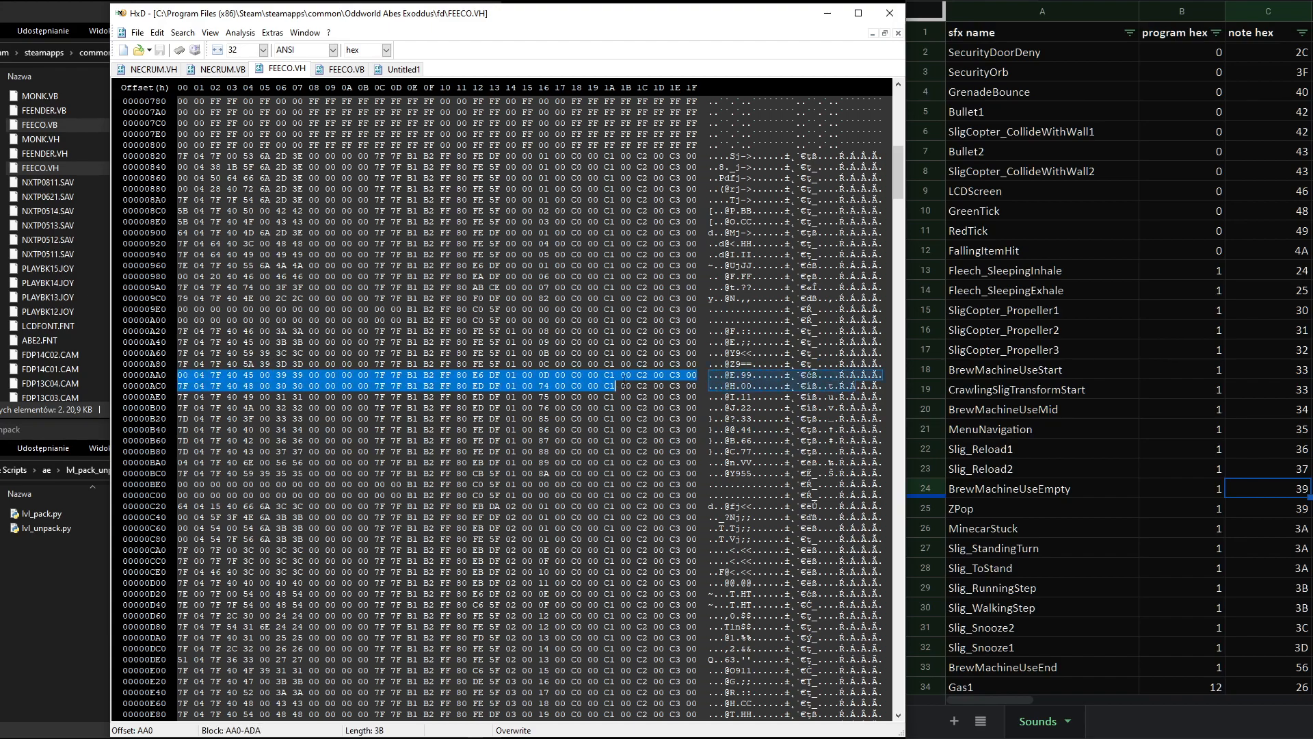
{"action": "key", "text": "ctrl+c"}
{"action": "left_click", "coordinate": [400, 71]}
{"action": "key", "text": "ctrl+v"}
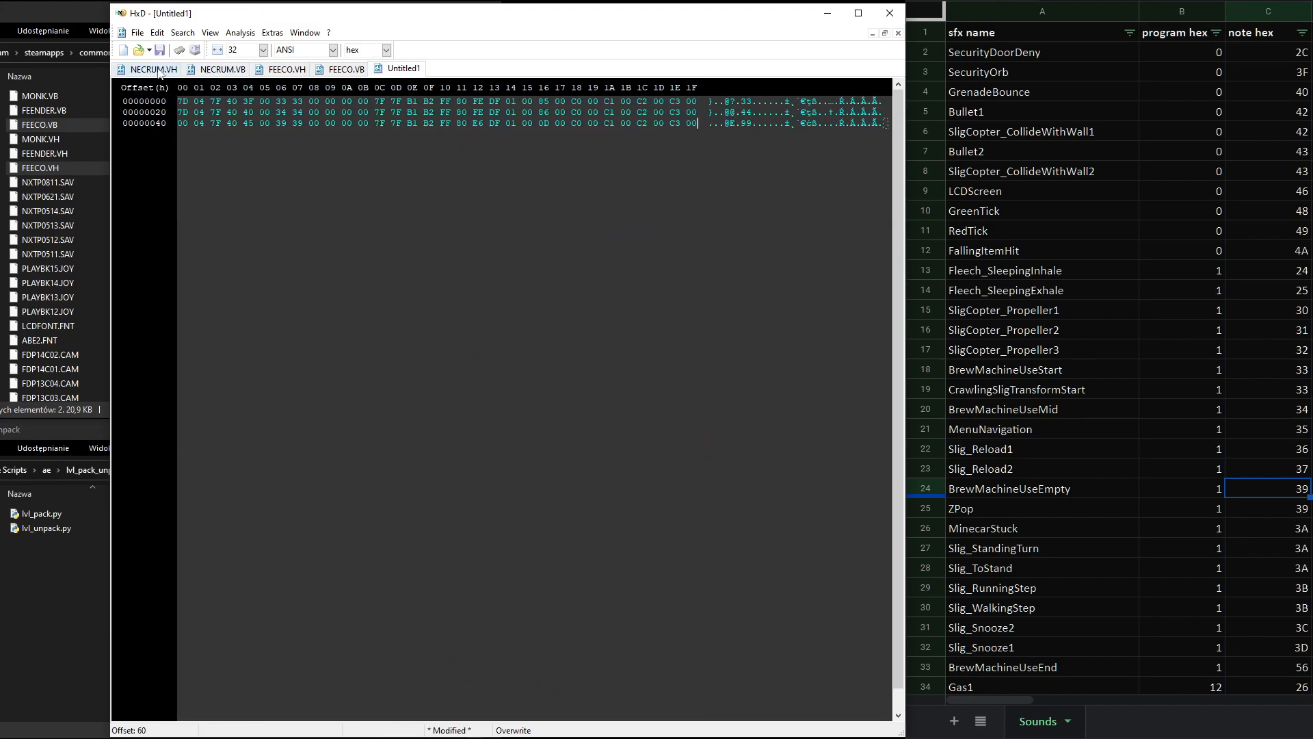
- Copy BrewMachineUseEnd's 32-byte entry (program 01, note 56) at offset BA0 of FEECO.VH below the other entries in Untitled1
{"action": "left_click", "coordinate": [272, 75]}
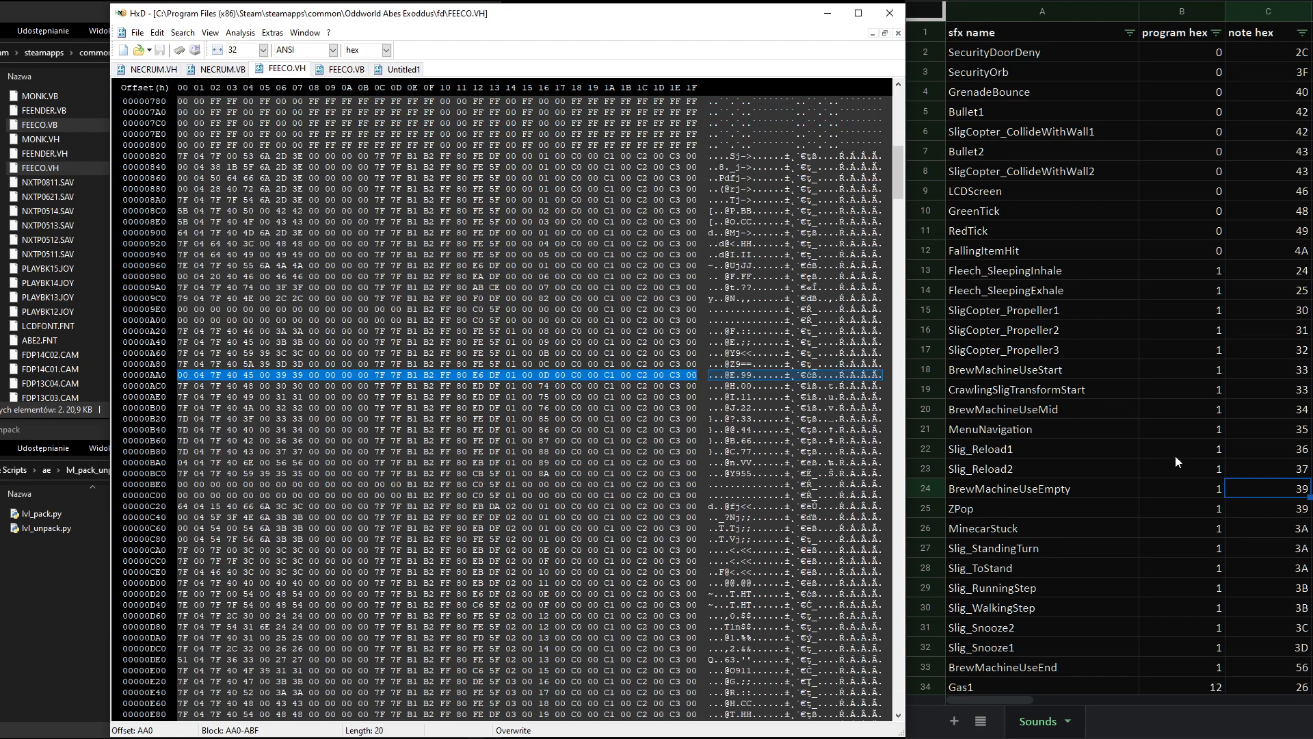
{"action": "left_click", "coordinate": [1066, 667]}
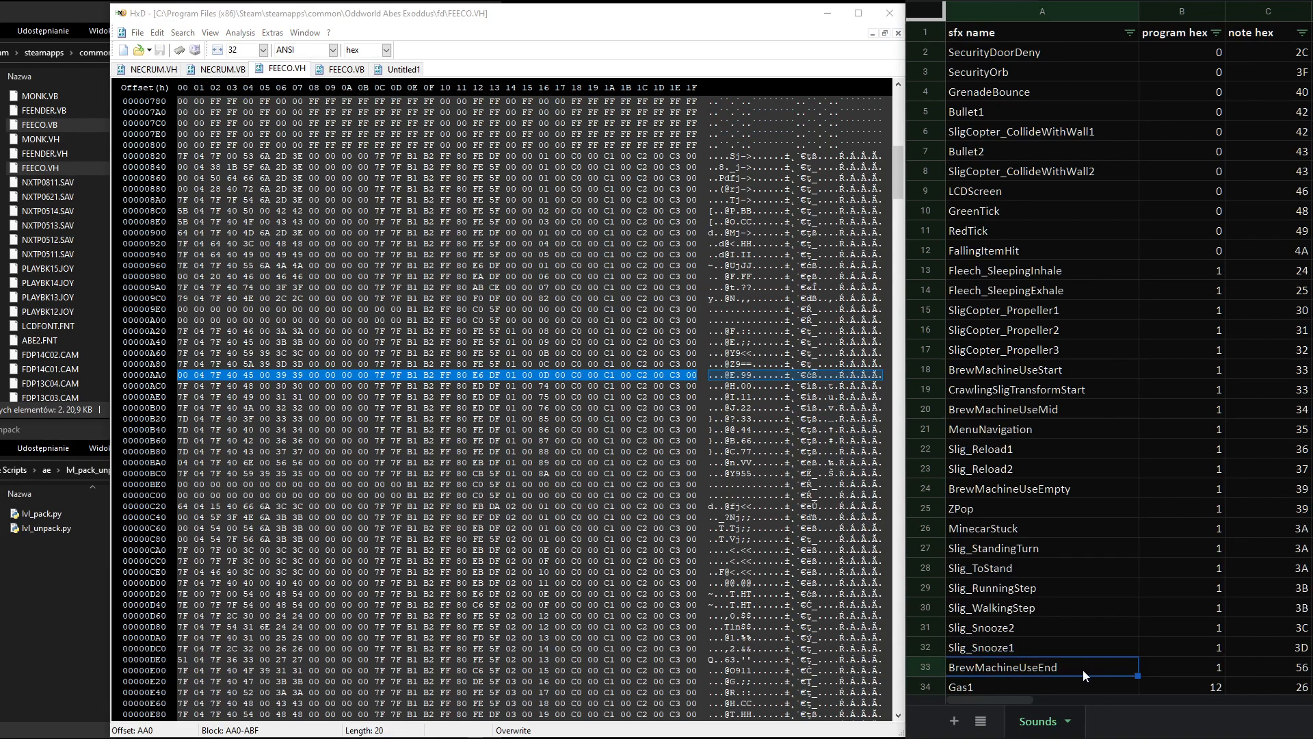
{"action": "left_click", "coordinate": [1215, 674]}
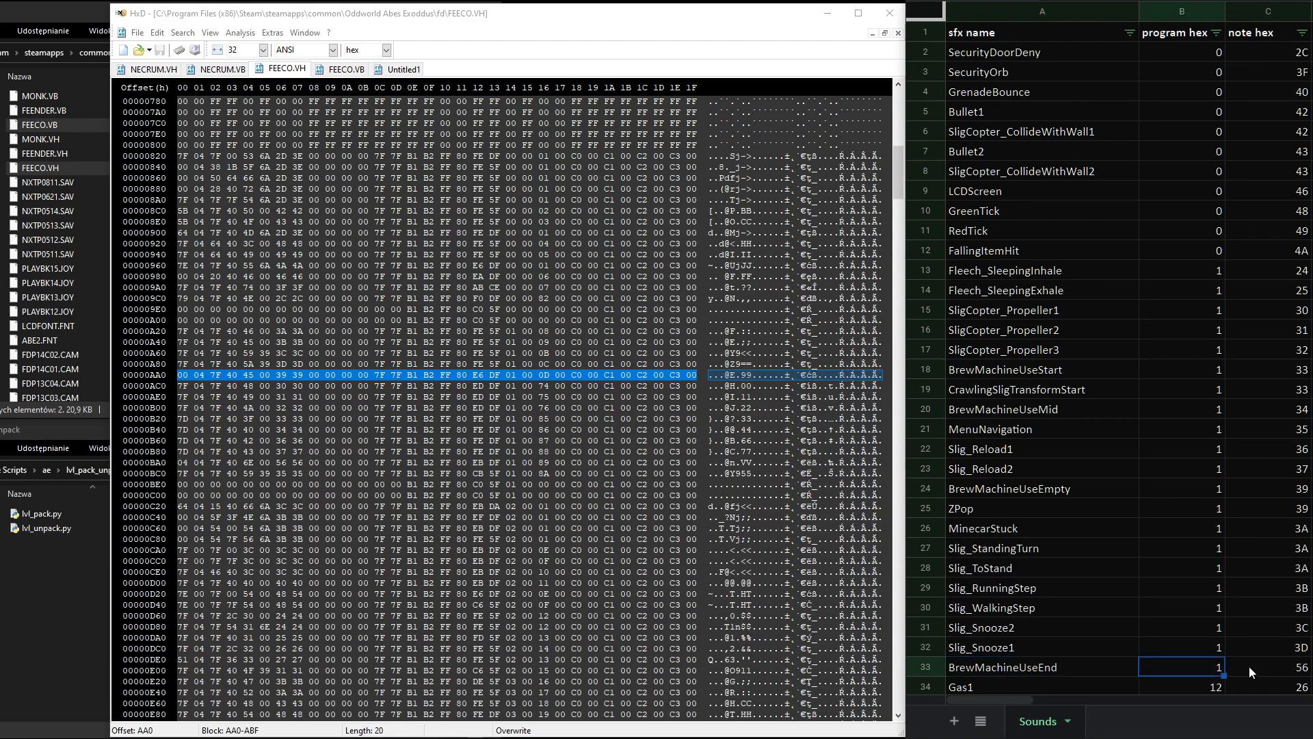
{"action": "left_click", "coordinate": [1274, 667]}
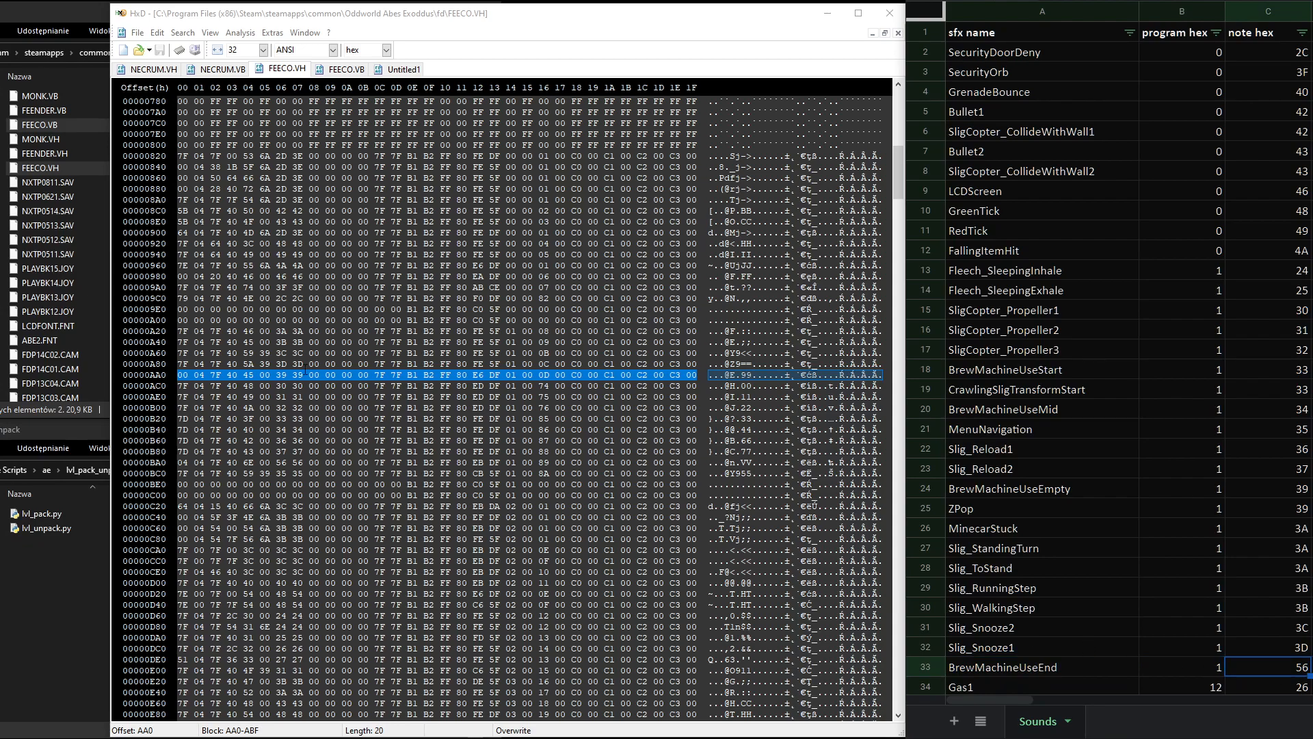
{"action": "left_click_drag", "start_coordinate": [278, 462], "coordinate": [284, 463]}
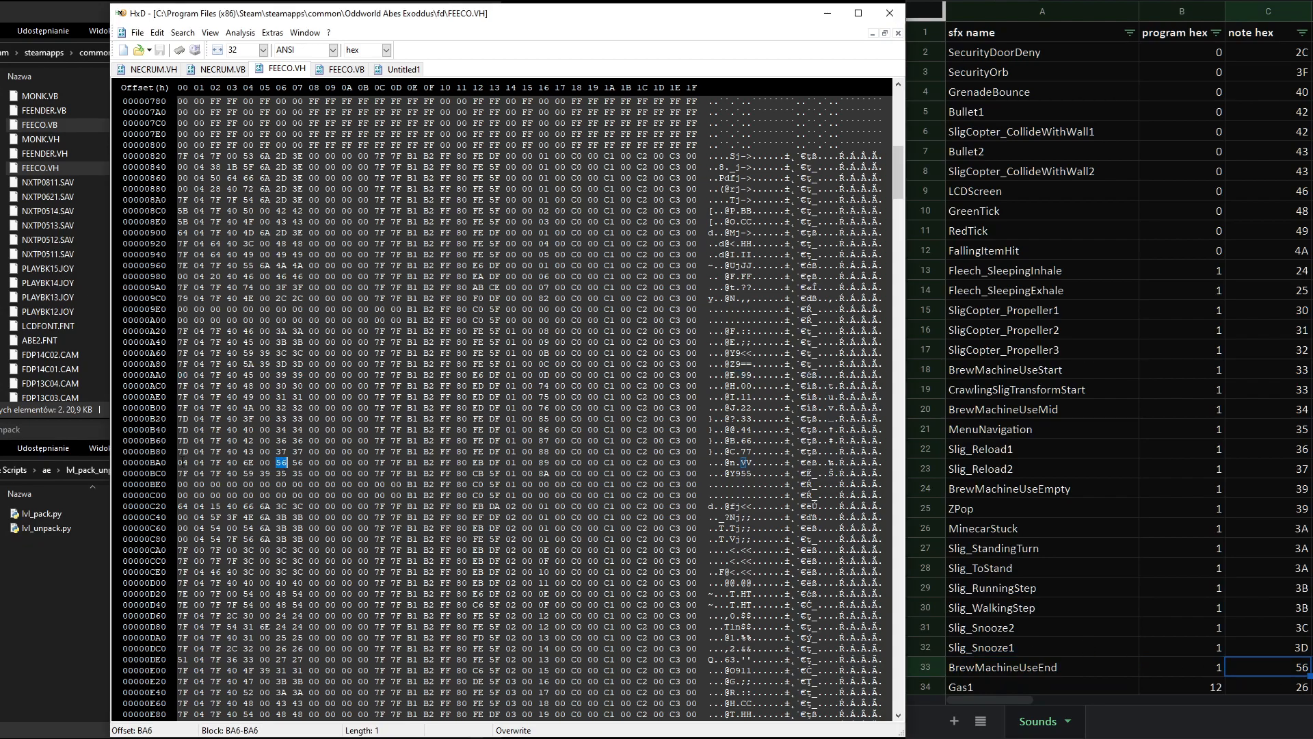
{"action": "left_click_drag", "start_coordinate": [181, 462], "coordinate": [696, 465]}
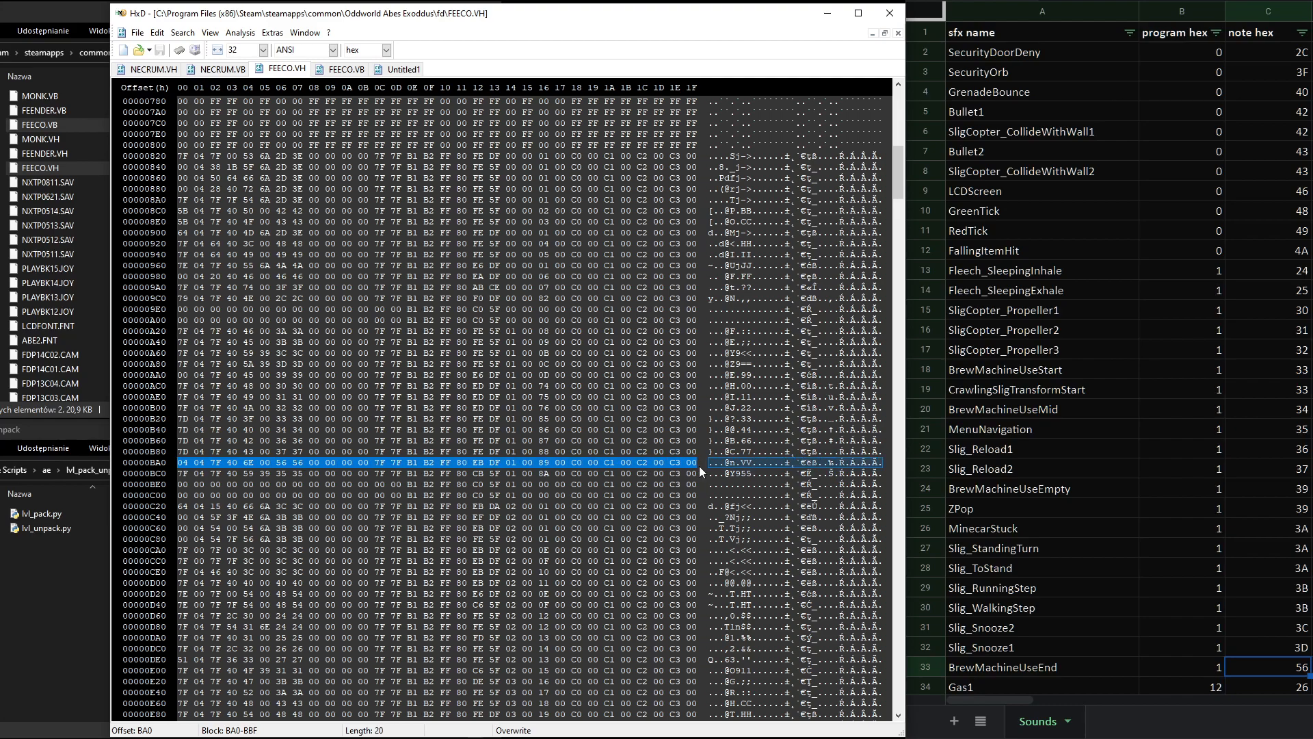
{"action": "left_click", "coordinate": [401, 69]}
{"action": "key", "text": "ctrl+v"}
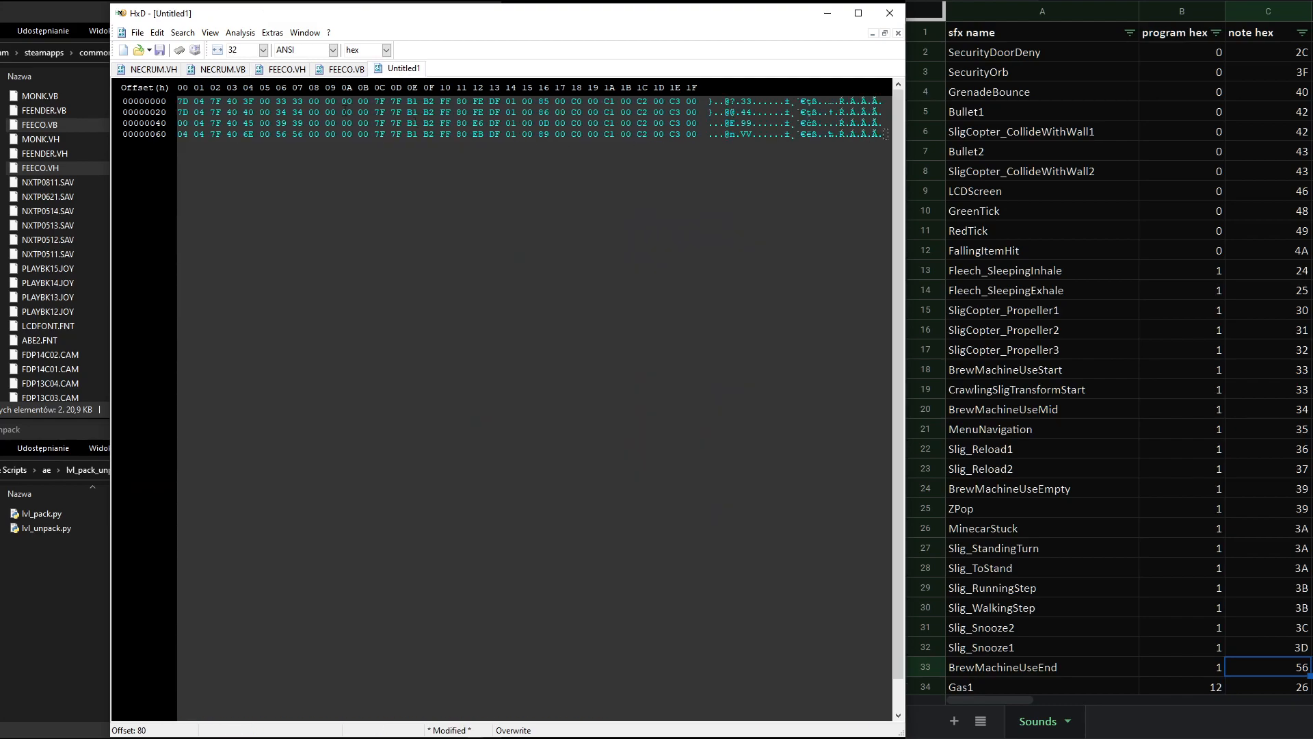
- Look through NECRUM.VH for empty entries with program 01 in column 14, checking the rows at offsets B20 and B40
{"action": "left_click", "coordinate": [155, 70]}
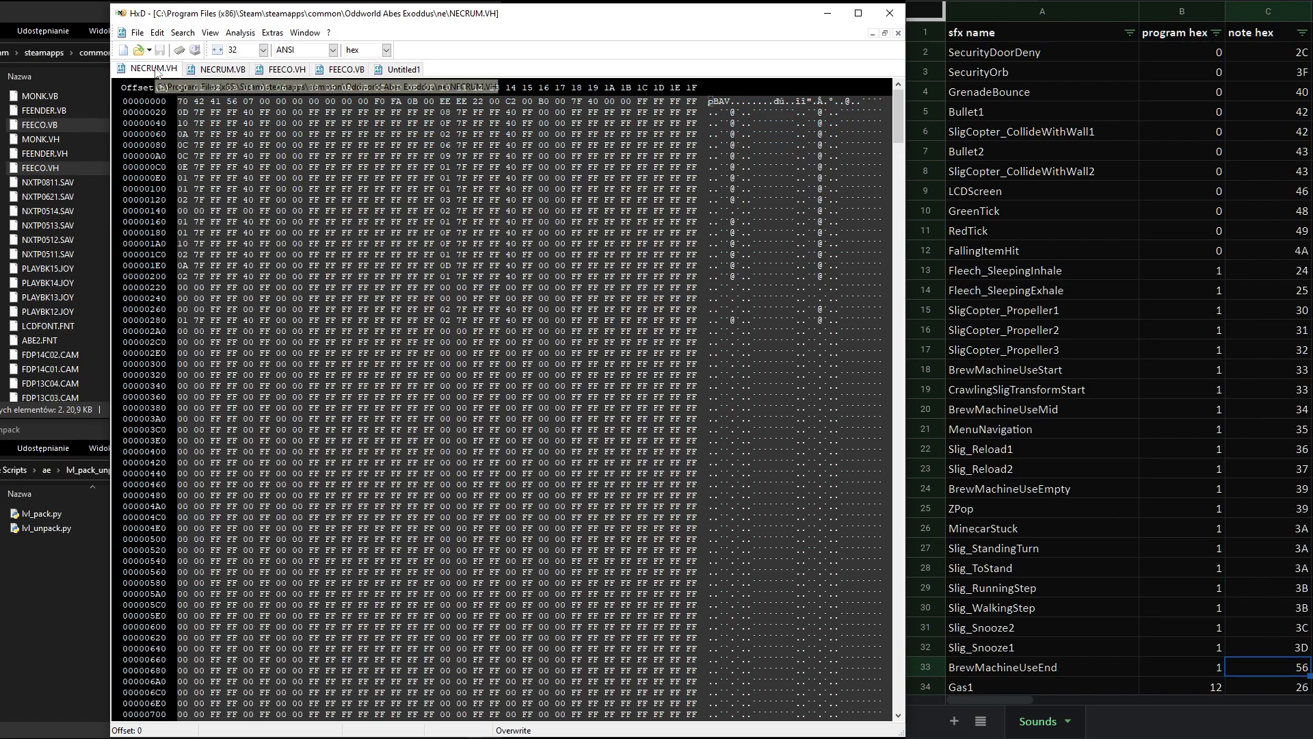
{"action": "scroll", "coordinate": [438, 214], "scroll_direction": "down", "scroll_amount": 12}
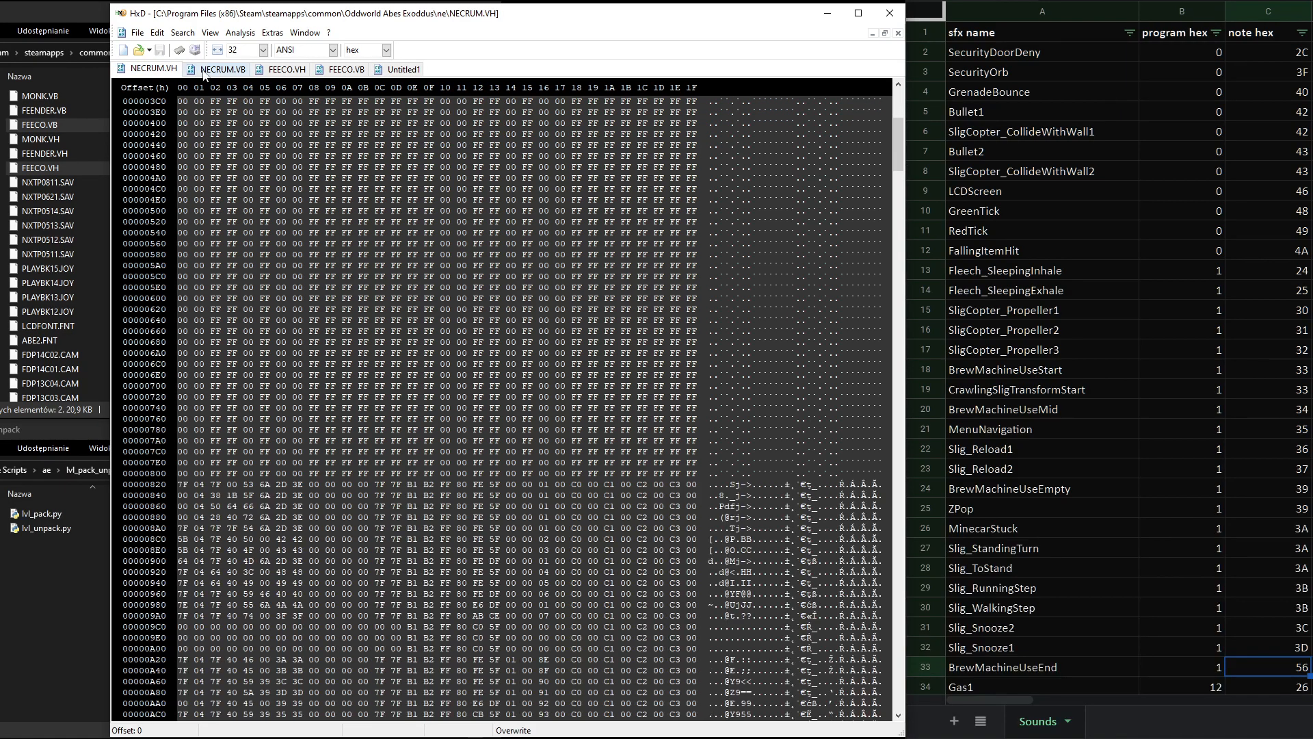
{"action": "scroll", "coordinate": [439, 214], "scroll_direction": "down", "scroll_amount": 2}
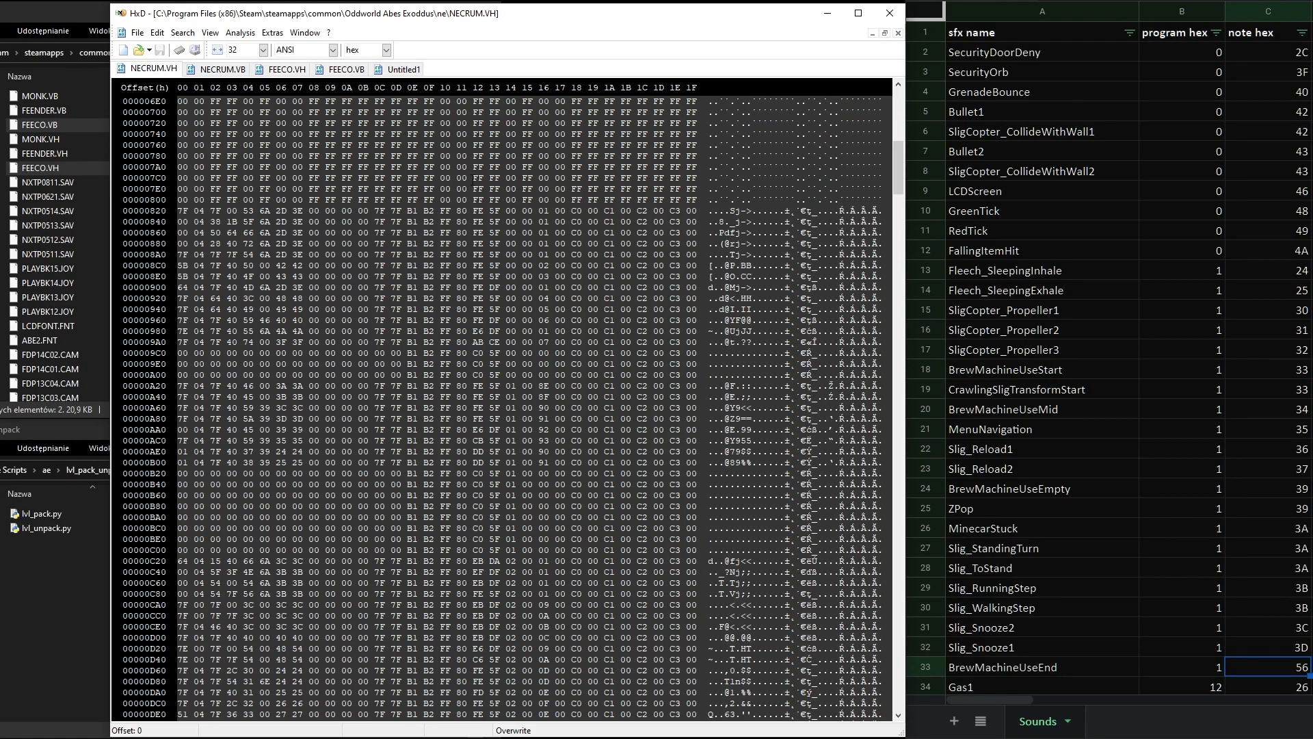
{"action": "scroll", "coordinate": [506, 253], "scroll_direction": "down", "scroll_amount": 2}
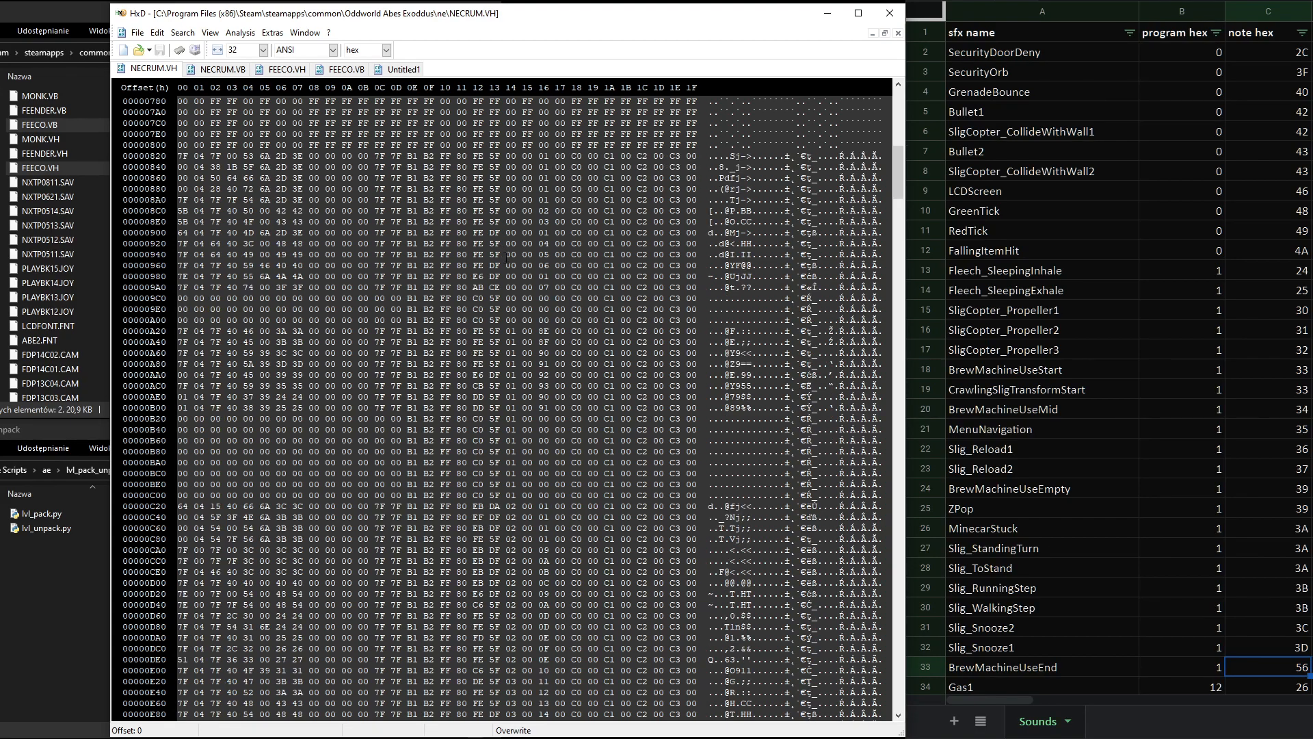
{"action": "scroll", "coordinate": [506, 269], "scroll_direction": "down", "scroll_amount": 2}
{"action": "left_click_drag", "start_coordinate": [507, 277], "coordinate": [517, 277]}
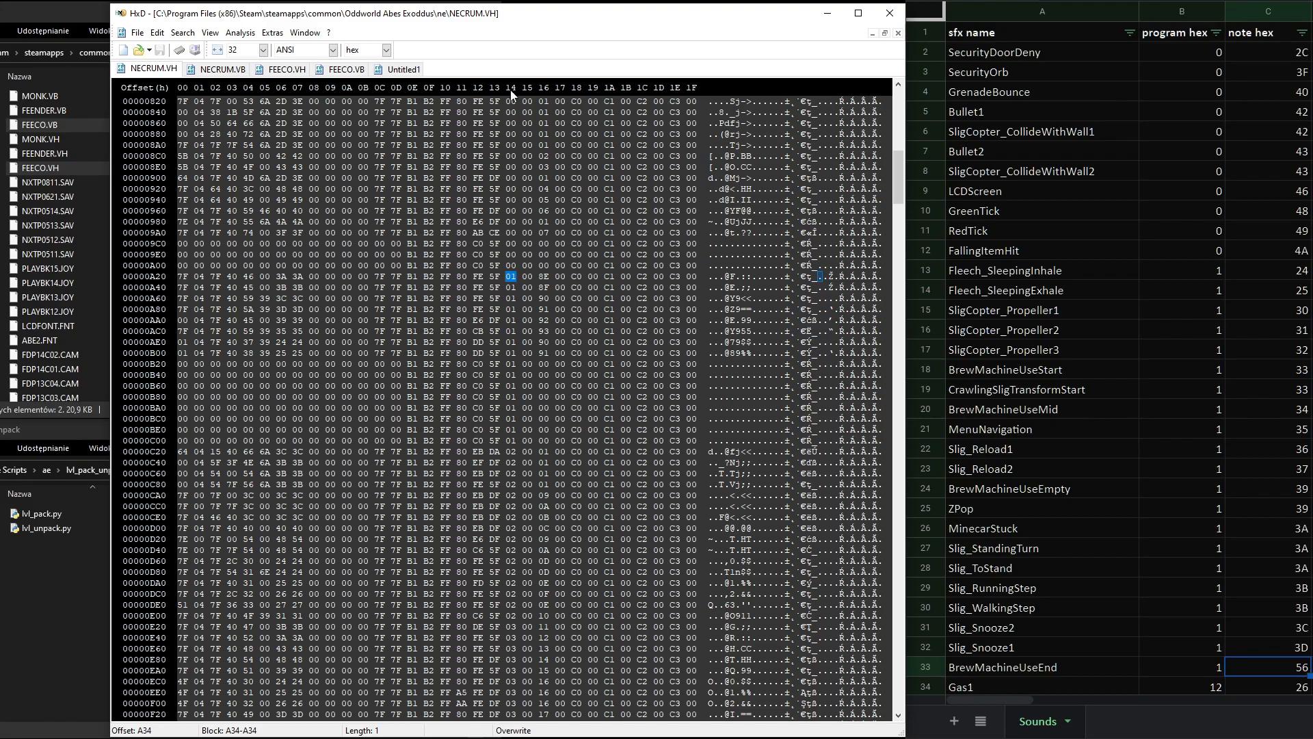
{"action": "left_click_drag", "start_coordinate": [507, 364], "coordinate": [517, 364]}
{"action": "left_click_drag", "start_coordinate": [179, 364], "coordinate": [402, 364]}
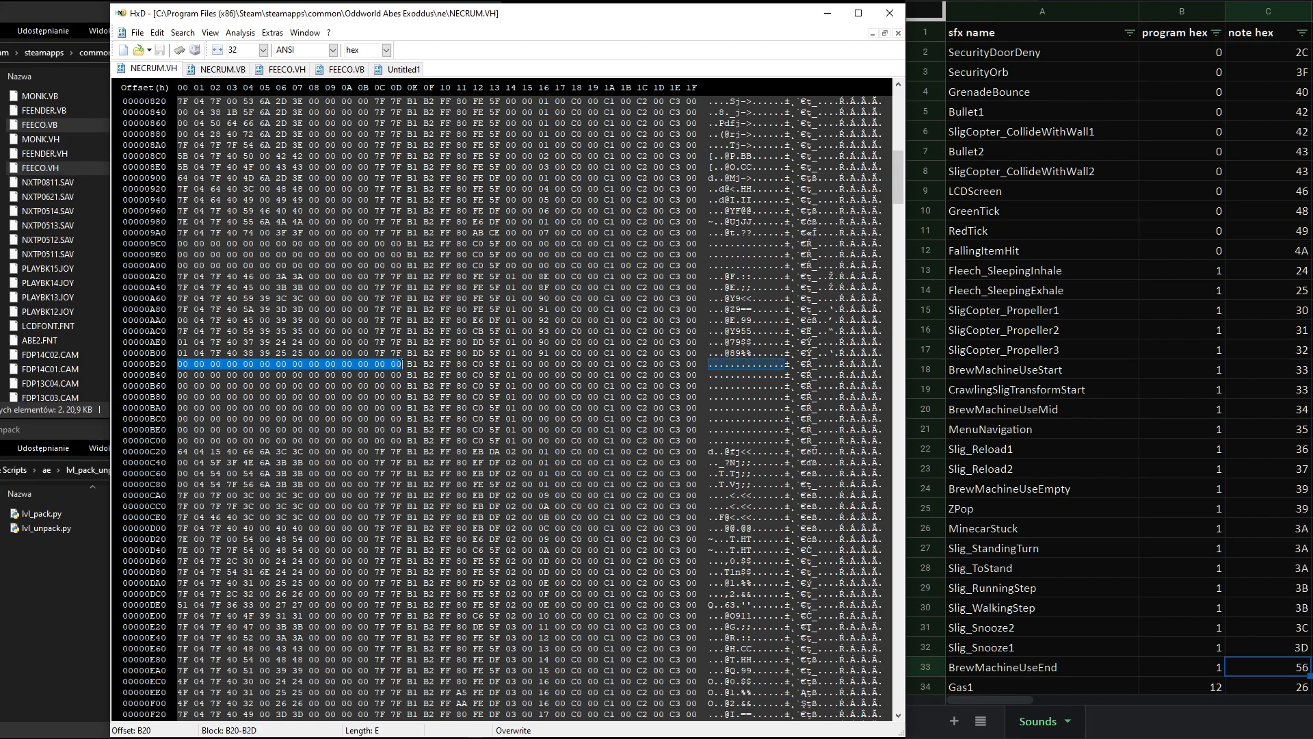
{"action": "left_click_drag", "start_coordinate": [178, 375], "coordinate": [403, 366]}
{"action": "left_click_drag", "start_coordinate": [179, 375], "coordinate": [402, 375]}
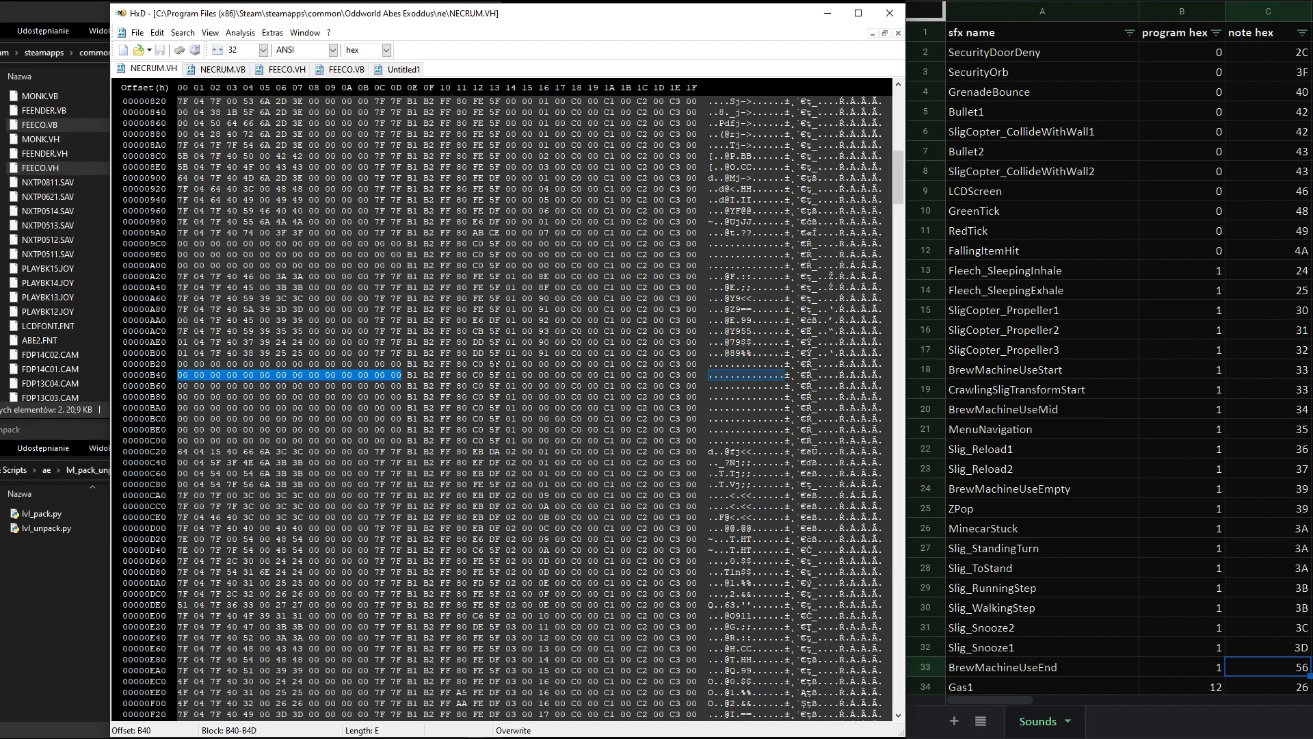
{"action": "left_click", "coordinate": [402, 374]}
- Overwrite the four empty entries at offsets B20 to B9F of NECRUM.VH with all the entries collected in Untitled1
{"action": "left_click", "coordinate": [403, 69]}
{"action": "left_click", "coordinate": [391, 123]}
{"action": "key", "text": "ctrl+a"}
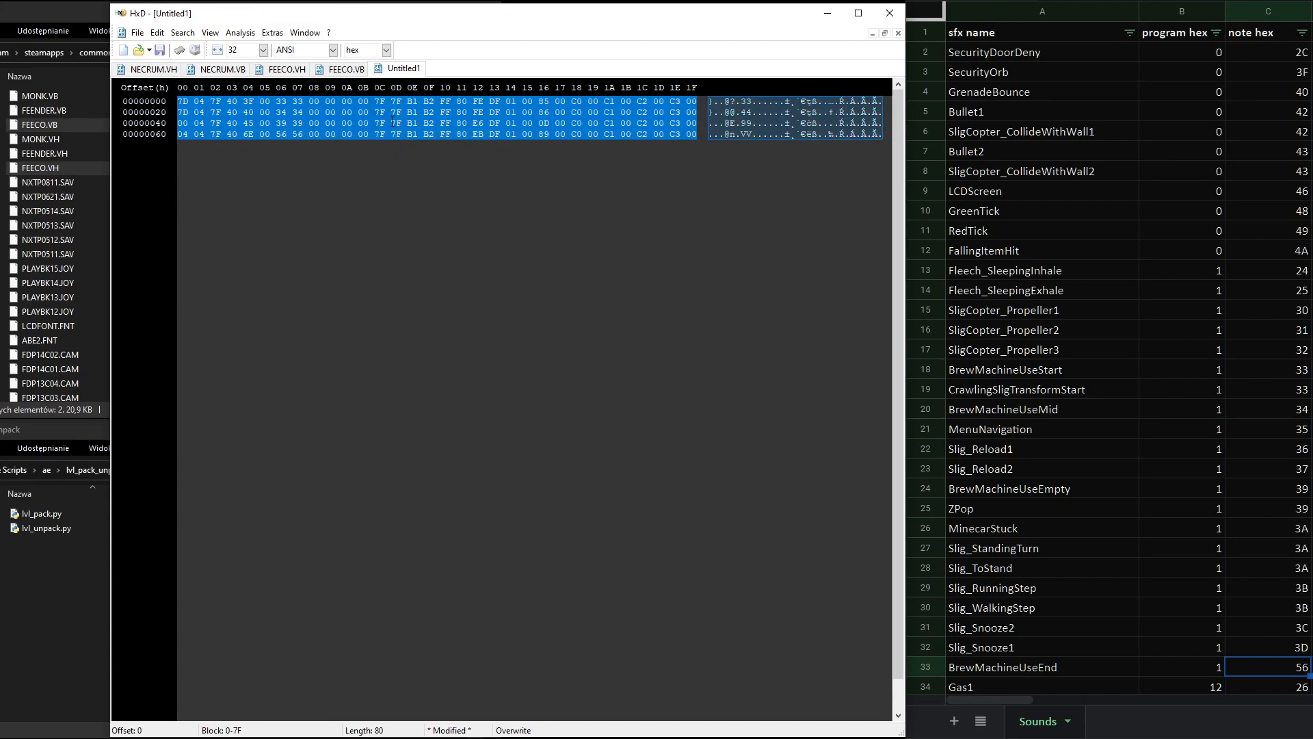
{"action": "left_click", "coordinate": [152, 69]}
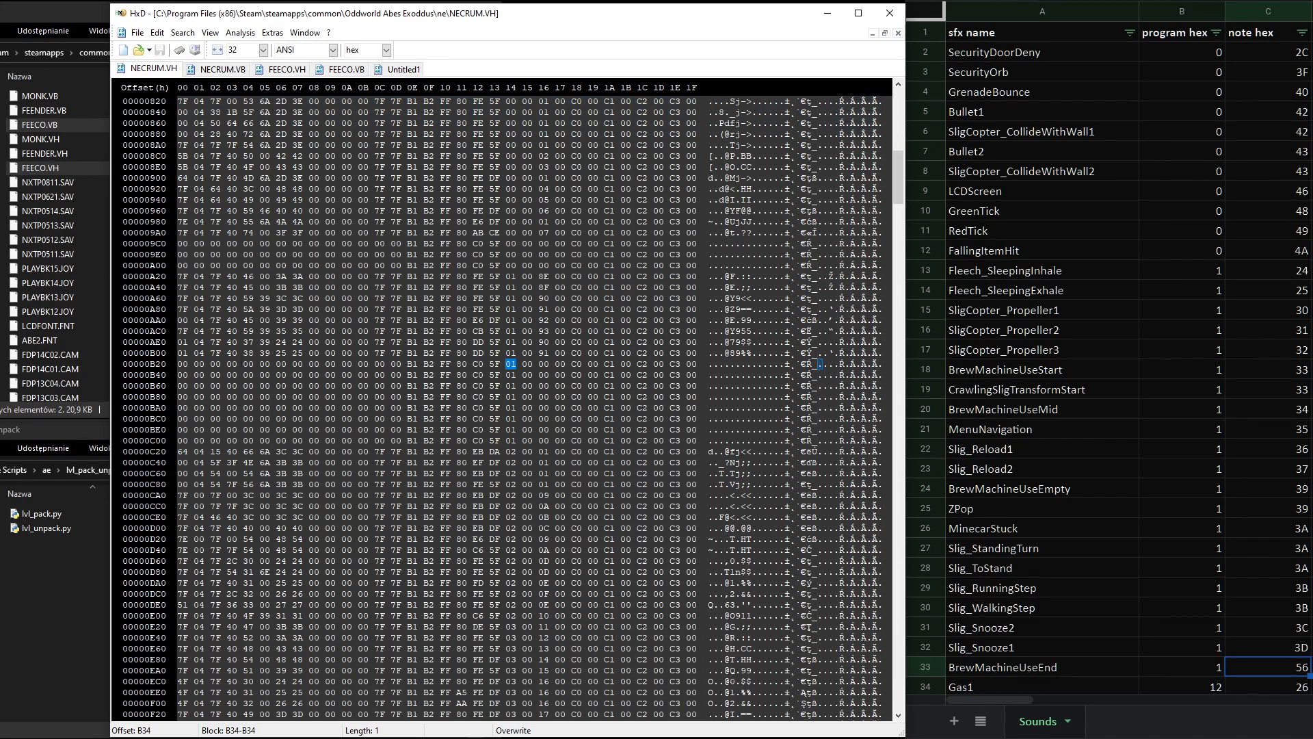
{"action": "left_click", "coordinate": [387, 71]}
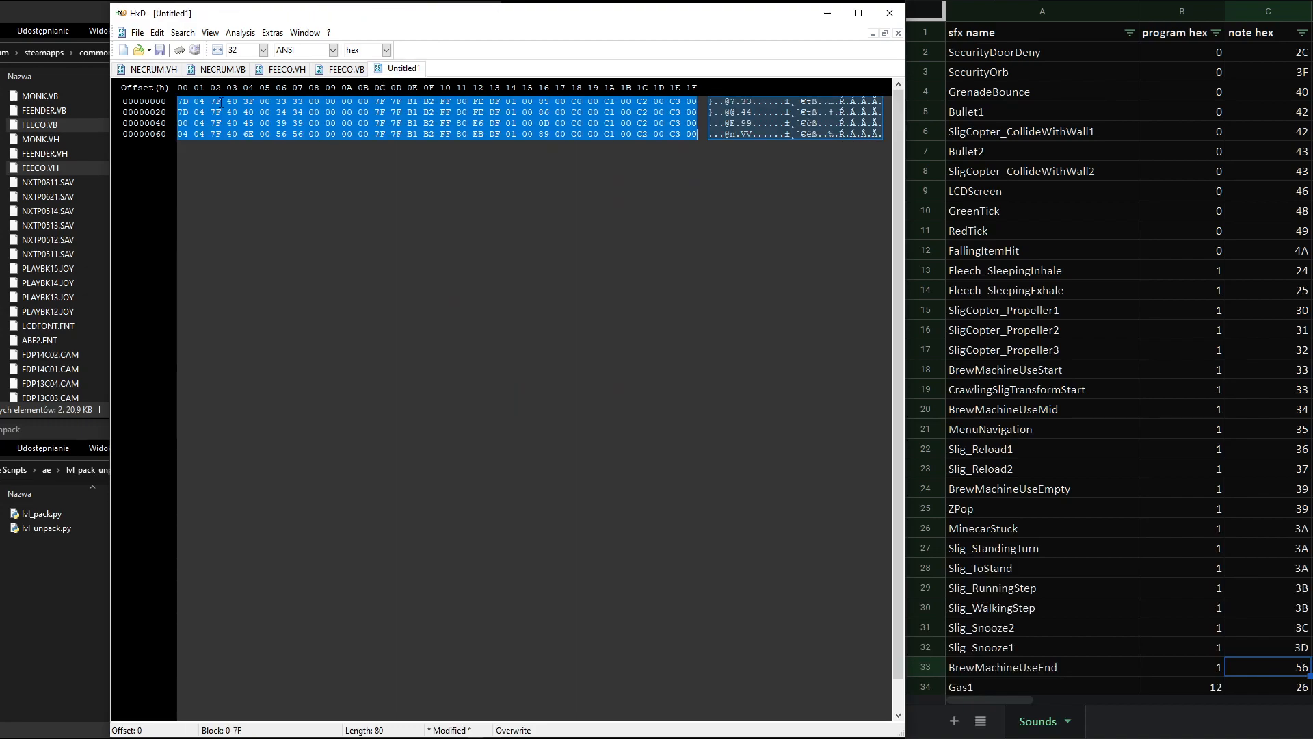
{"action": "left_click", "coordinate": [147, 74]}
{"action": "left_click_drag", "start_coordinate": [179, 365], "coordinate": [700, 400]}
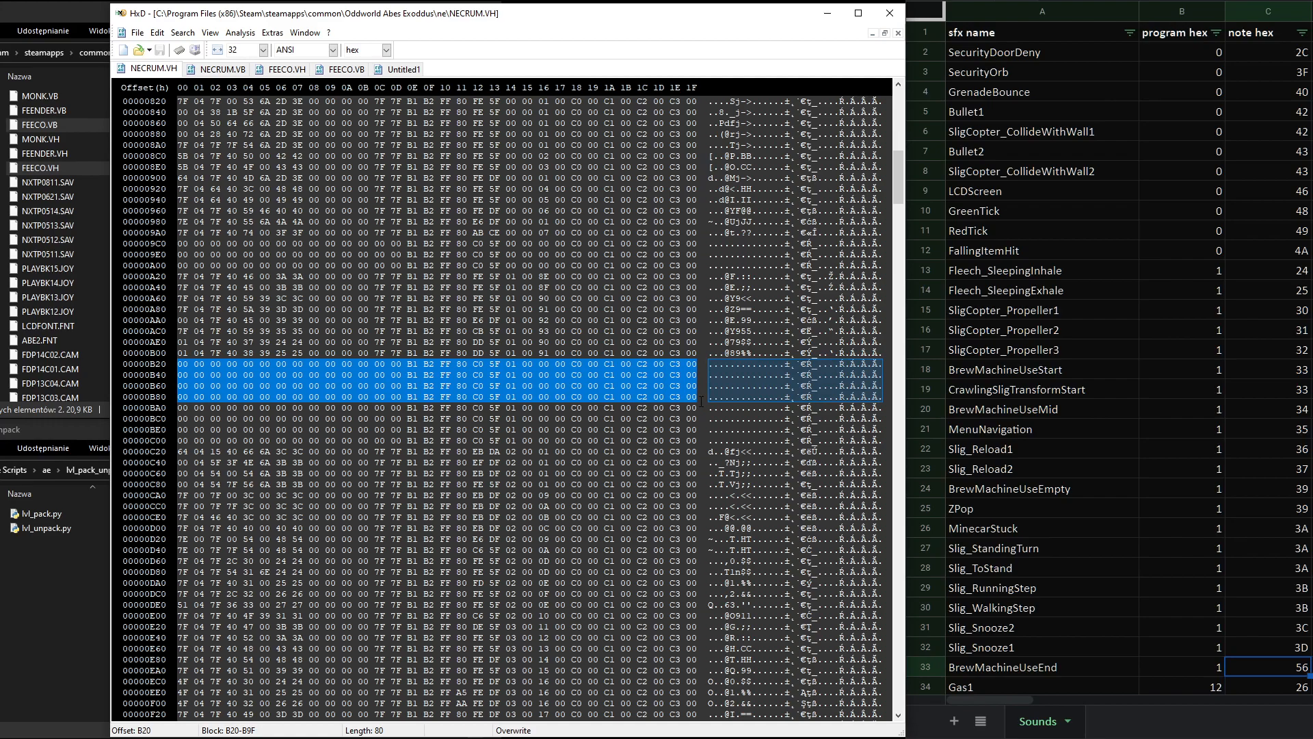
{"action": "key", "text": "ctrl+v"}
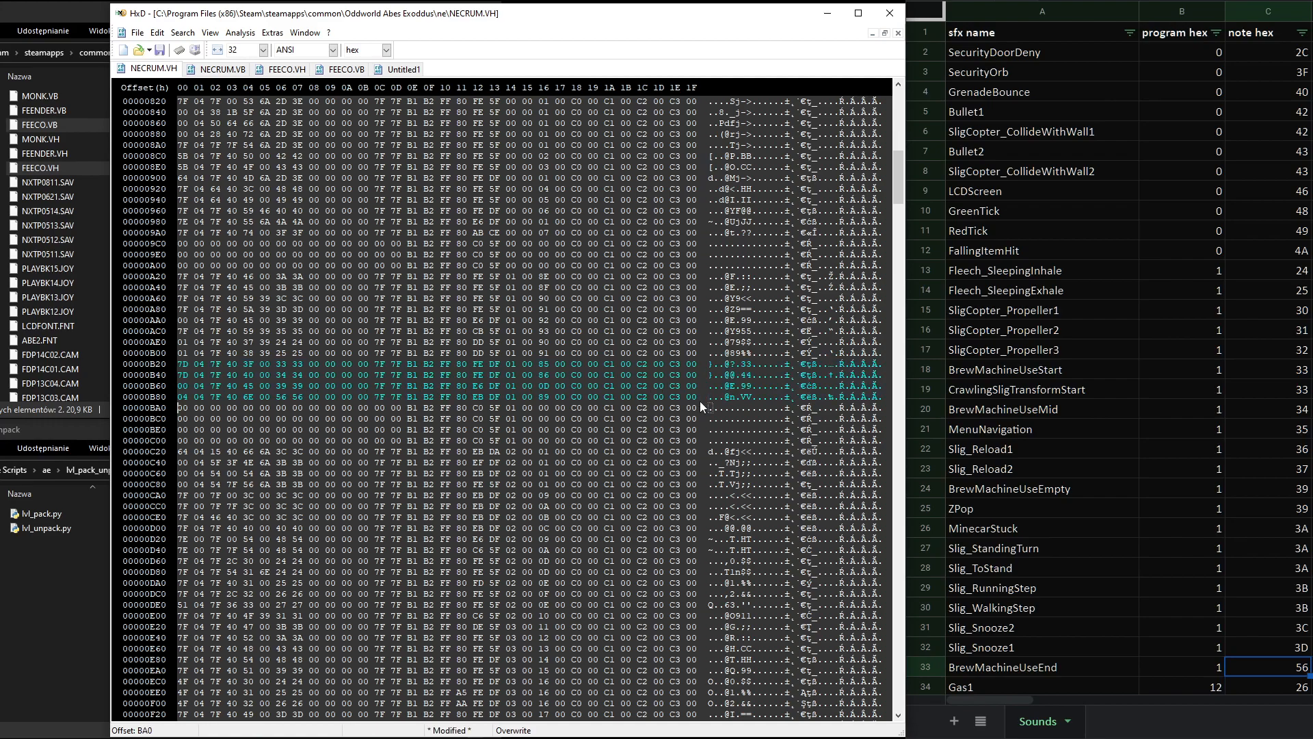
- Compare the column 16 byte of the pasted entry at B20 with the header bytes in columns 10 to 16 of NECRUM.VH's first row
{"action": "left_click", "coordinate": [543, 364]}
{"action": "scroll", "coordinate": [543, 363], "scroll_direction": "up", "scroll_amount": 20}
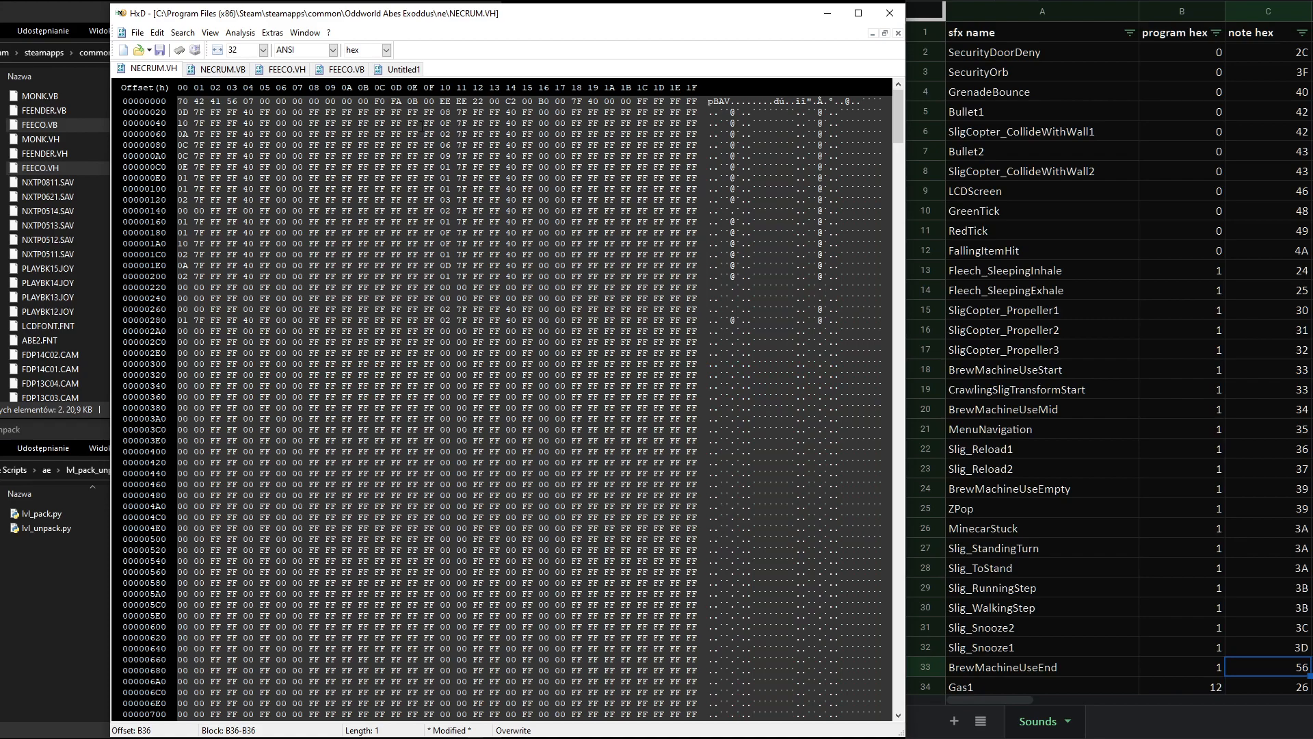
{"action": "left_click", "coordinate": [510, 102]}
{"action": "mouse_move", "coordinate": [445, 101]}
{"action": "left_mouse_down"}
{"action": "mouse_move", "coordinate": [483, 101]}
{"action": "mouse_move", "coordinate": [465, 101]}
{"action": "left_mouse_up"}
{"action": "left_click_drag", "start_coordinate": [475, 101], "coordinate": [484, 102]}
{"action": "left_click_drag", "start_coordinate": [507, 101], "coordinate": [549, 102]}
{"action": "scroll", "coordinate": [546, 230], "scroll_direction": "down", "scroll_amount": 20}
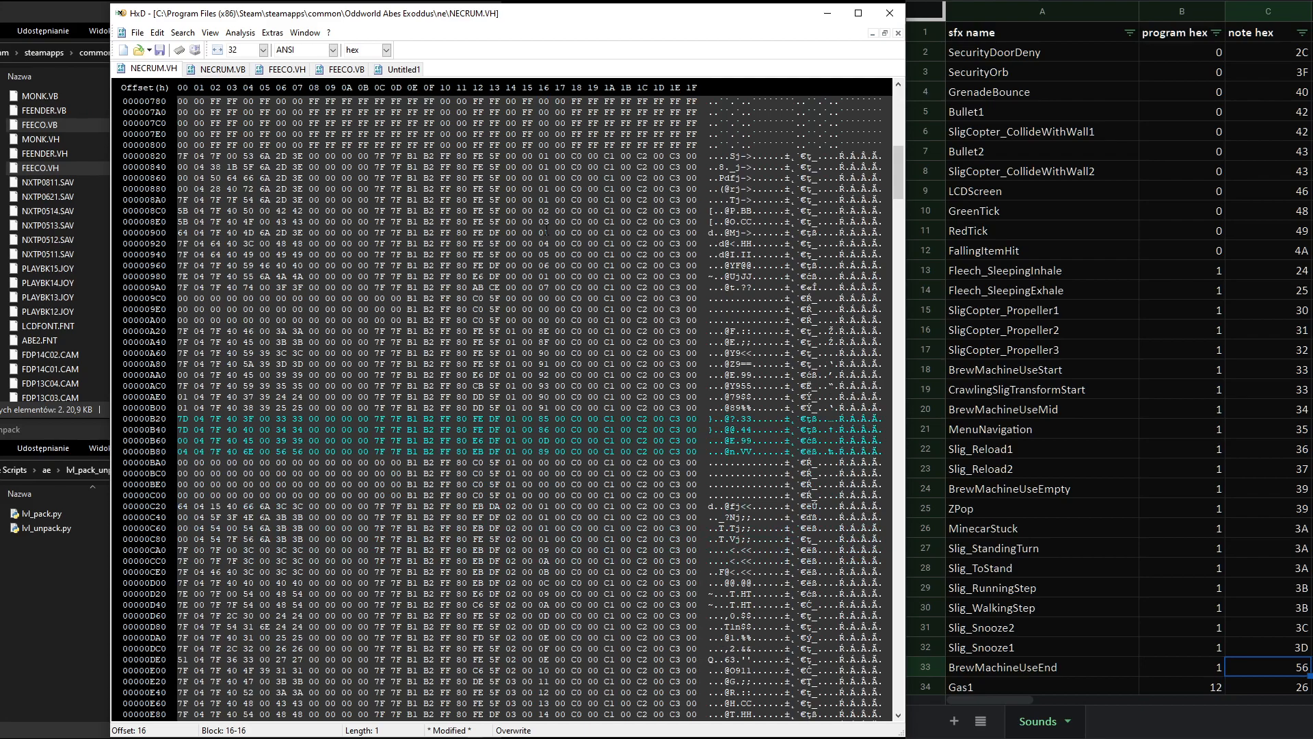
{"action": "left_click", "coordinate": [542, 419]}
{"action": "scroll", "coordinate": [543, 189], "scroll_direction": "up", "scroll_amount": 20}
{"action": "left_click", "coordinate": [543, 101]}
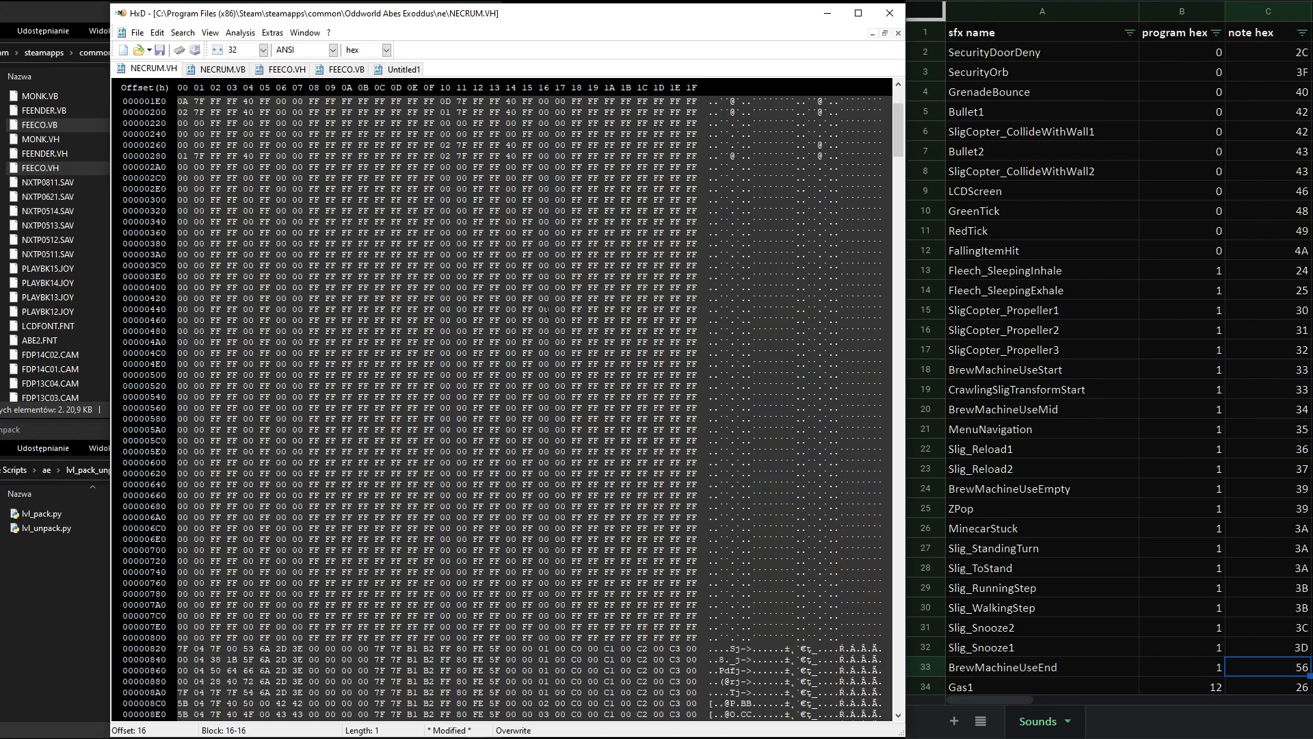
- Set the column 16 bytes of the four pasted entries at B20, B40, B60 and B80 to B1, B2, B3 and B4
{"action": "scroll", "coordinate": [541, 336], "scroll_direction": "down", "scroll_amount": 20}
{"action": "left_click", "coordinate": [543, 418]}
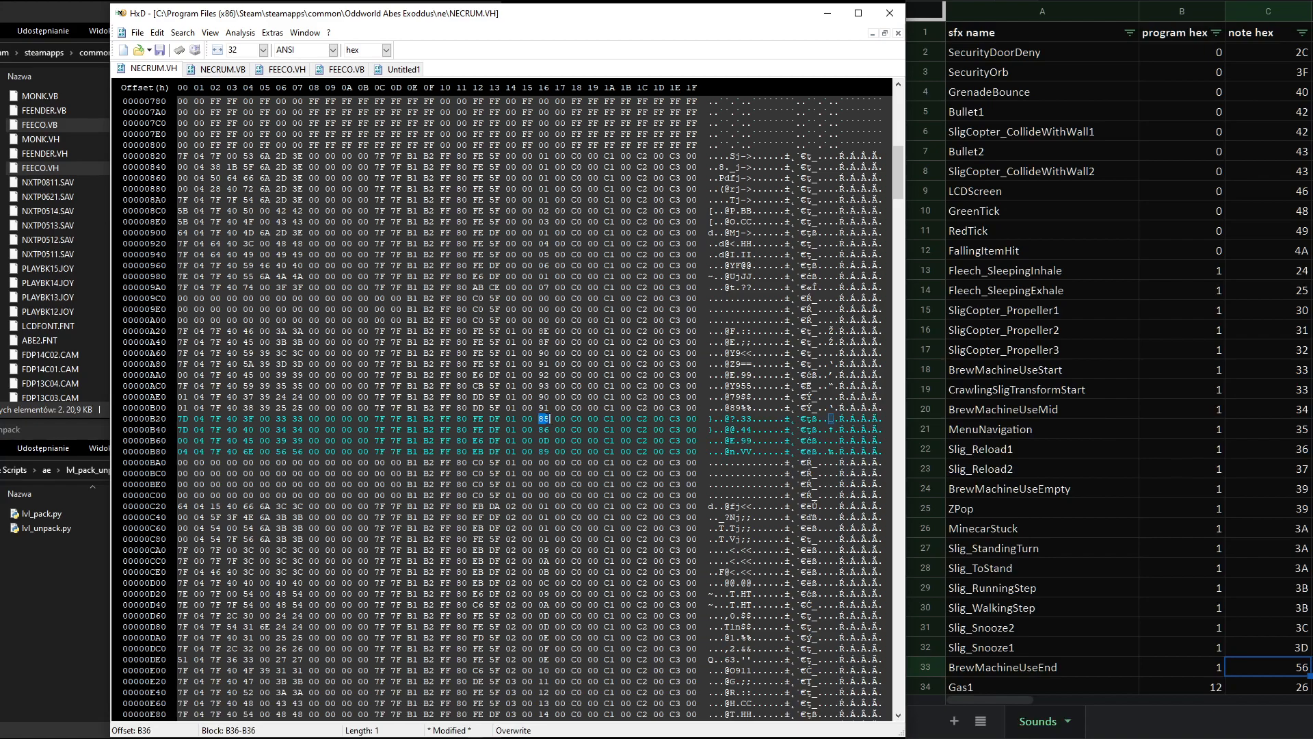
{"action": "type", "text": "B1"}
{"action": "left_click", "coordinate": [544, 430]}
{"action": "type", "text": "B2"}
{"action": "left_click", "coordinate": [544, 440]}
{"action": "type", "text": "B3"}
{"action": "left_click", "coordinate": [544, 452]}
{"action": "type", "text": "B4"}
{"action": "scroll", "coordinate": [499, 404], "scroll_direction": "up", "scroll_amount": 2}
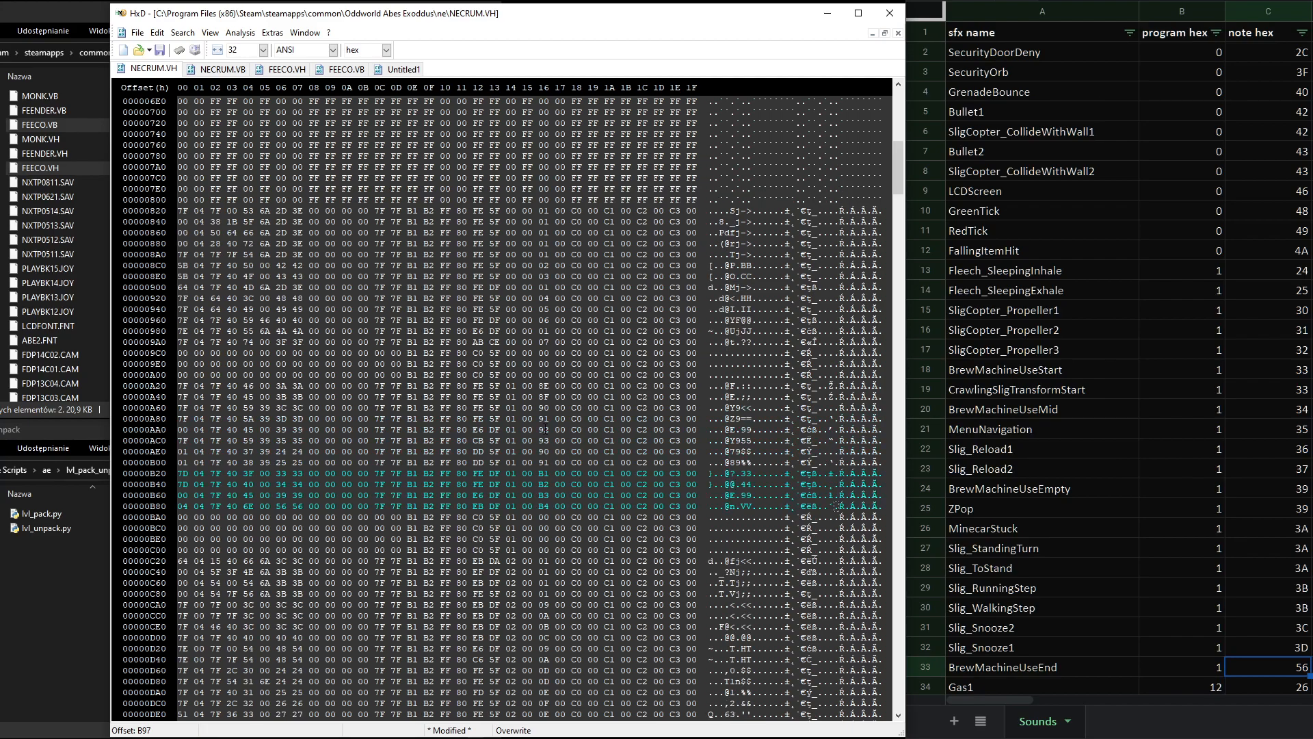
- Set the header byte at offset 16 in the first row of NECRUM.VH to B4
{"action": "scroll", "coordinate": [836, 507], "scroll_direction": "up", "scroll_amount": 15}
{"action": "left_click", "coordinate": [544, 101]}
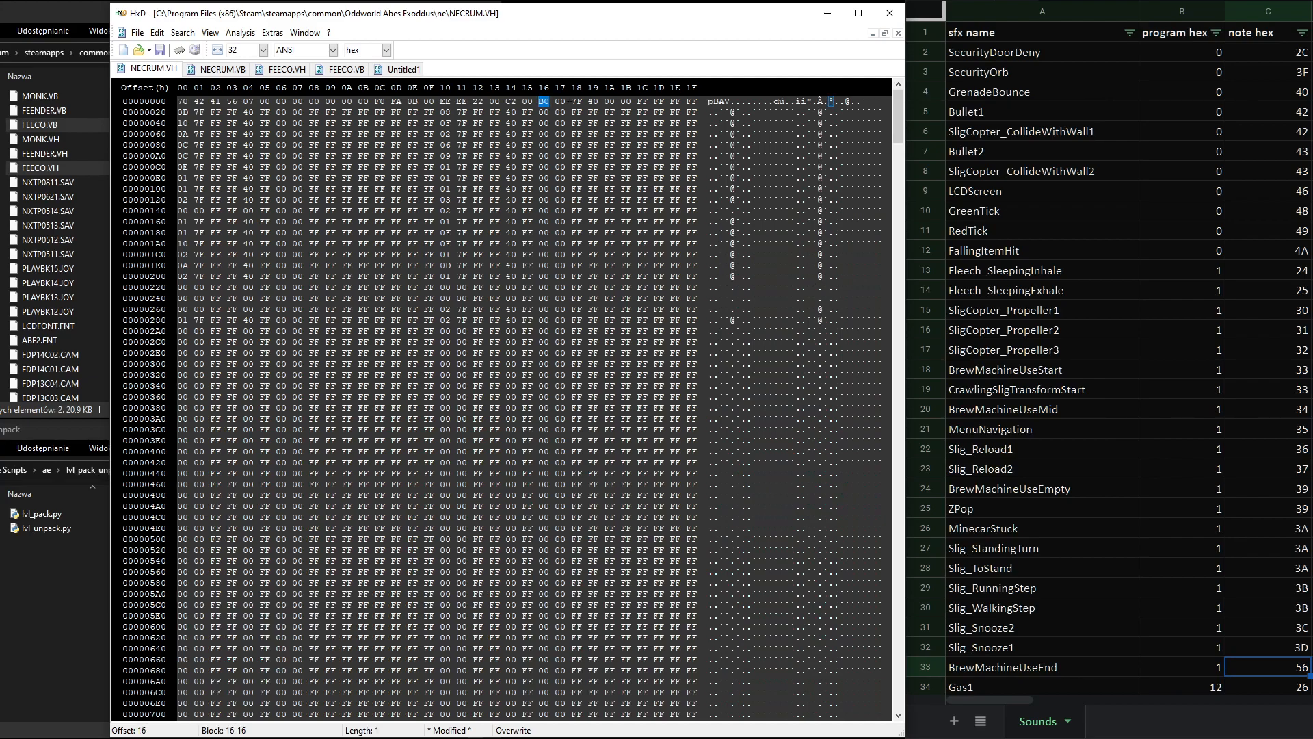
{"action": "left_click", "coordinate": [544, 102]}
{"action": "left_click_drag", "start_coordinate": [546, 102], "coordinate": [550, 102]}
- Compare the header byte at offset 14 with the entries stored from offset 820 through the four pasted ones at B20 to B9F
{"action": "left_click", "coordinate": [508, 102]}
{"action": "left_click_drag", "start_coordinate": [507, 102], "coordinate": [517, 102]}
{"action": "scroll", "coordinate": [530, 156], "scroll_direction": "down", "scroll_amount": 20}
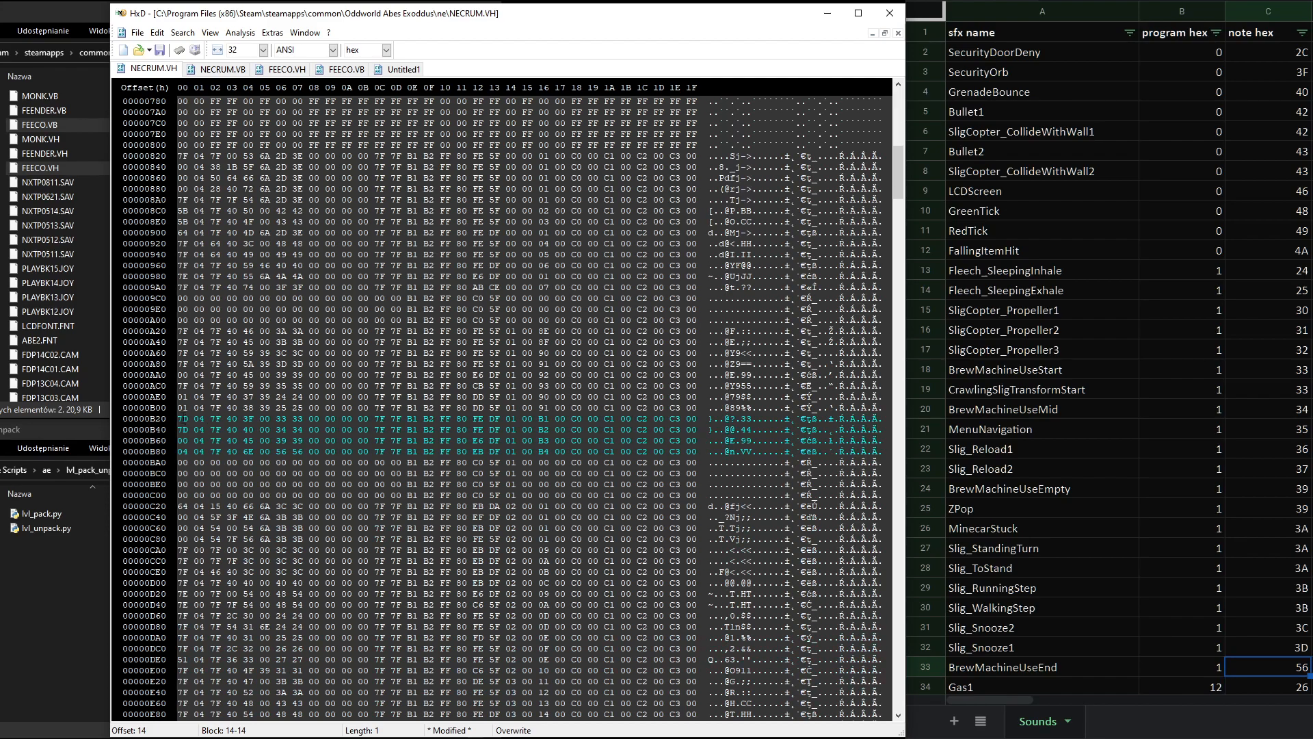
{"action": "left_click_drag", "start_coordinate": [180, 419], "coordinate": [698, 451]}
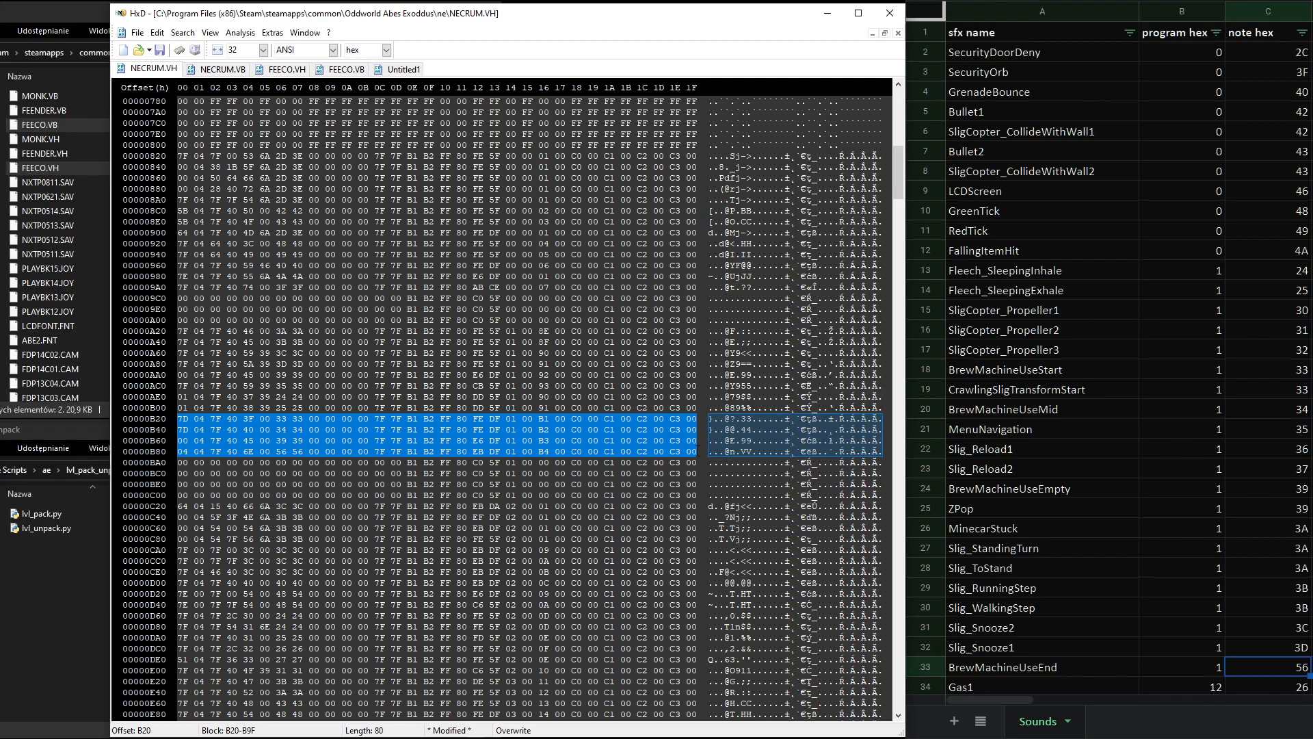
{"action": "scroll", "coordinate": [644, 356], "scroll_direction": "up", "scroll_amount": 7}
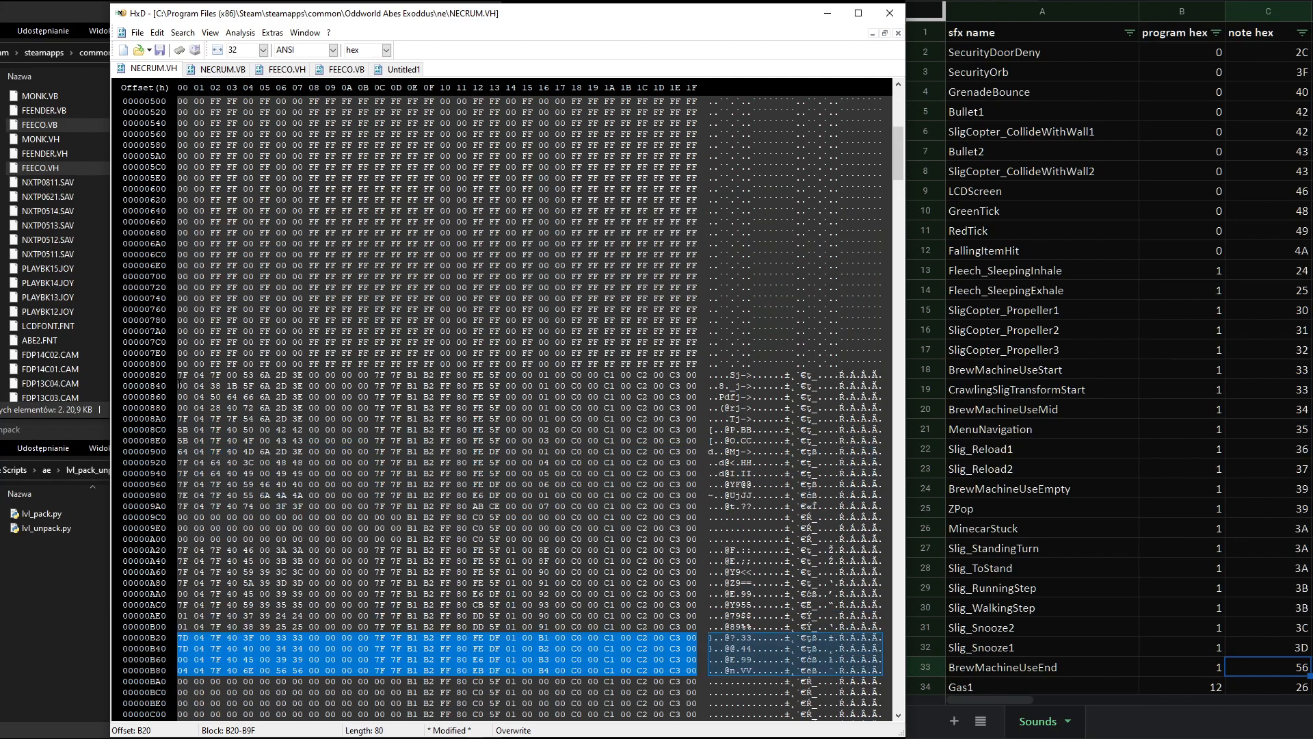
{"action": "left_click_drag", "start_coordinate": [179, 375], "coordinate": [687, 669]}
- Set the header byte at offset 14 of NECRUM.VH to C6
{"action": "scroll", "coordinate": [730, 265], "scroll_direction": "up", "scroll_amount": 13}
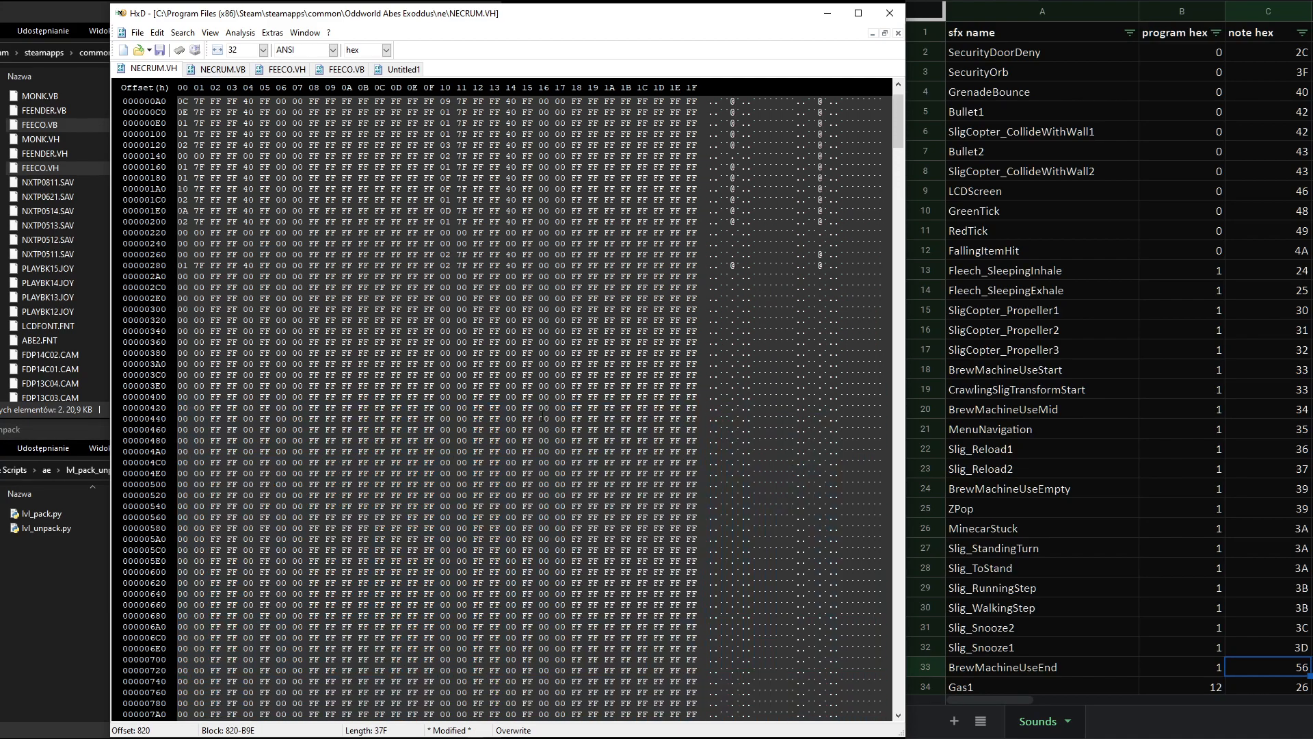
{"action": "left_click_drag", "start_coordinate": [506, 101], "coordinate": [517, 101]}
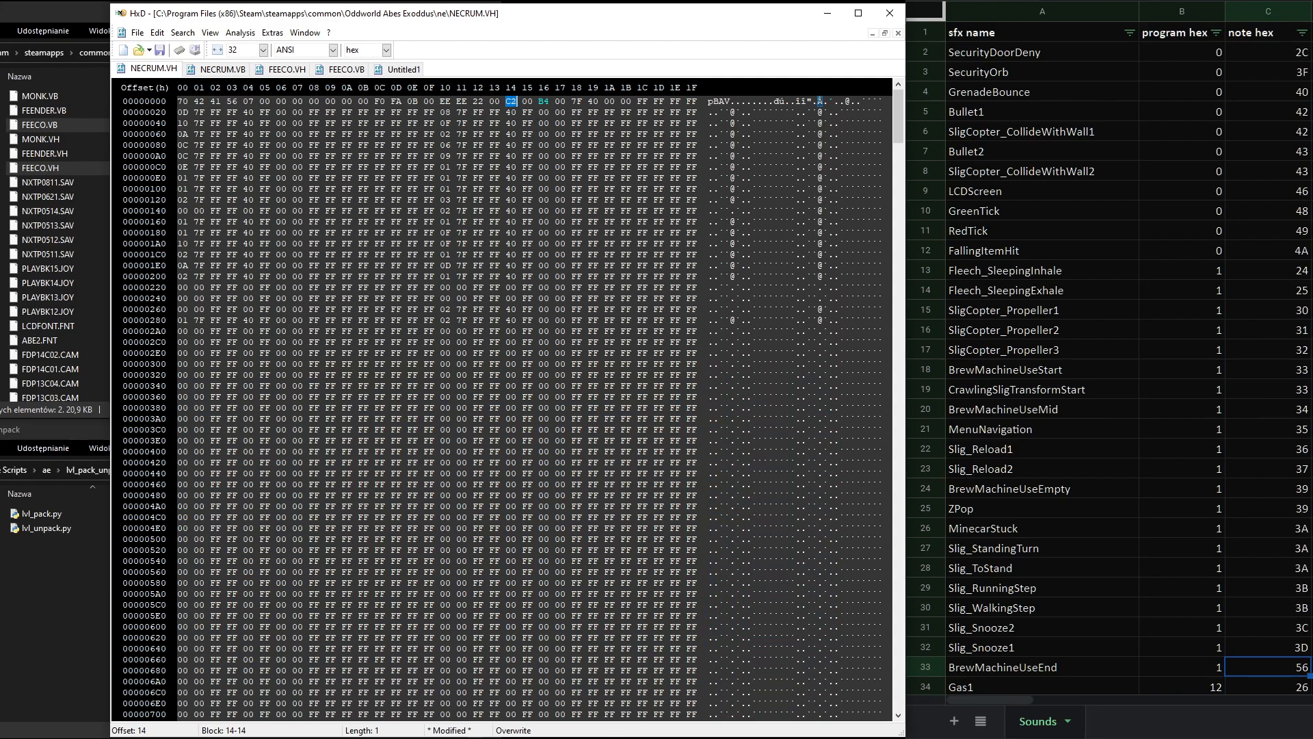
{"action": "mouse_move", "coordinate": [523, 738]}
{"action": "left_click", "coordinate": [507, 102]}
{"action": "type", "text": "C6"}
- Try deleting the whole block of program 01 entries at offsets A20 to C1F of NECRUM.VH
{"action": "left_click_drag", "start_coordinate": [474, 102], "coordinate": [483, 102]}
{"action": "scroll", "coordinate": [438, 404], "scroll_direction": "down", "scroll_amount": 2}
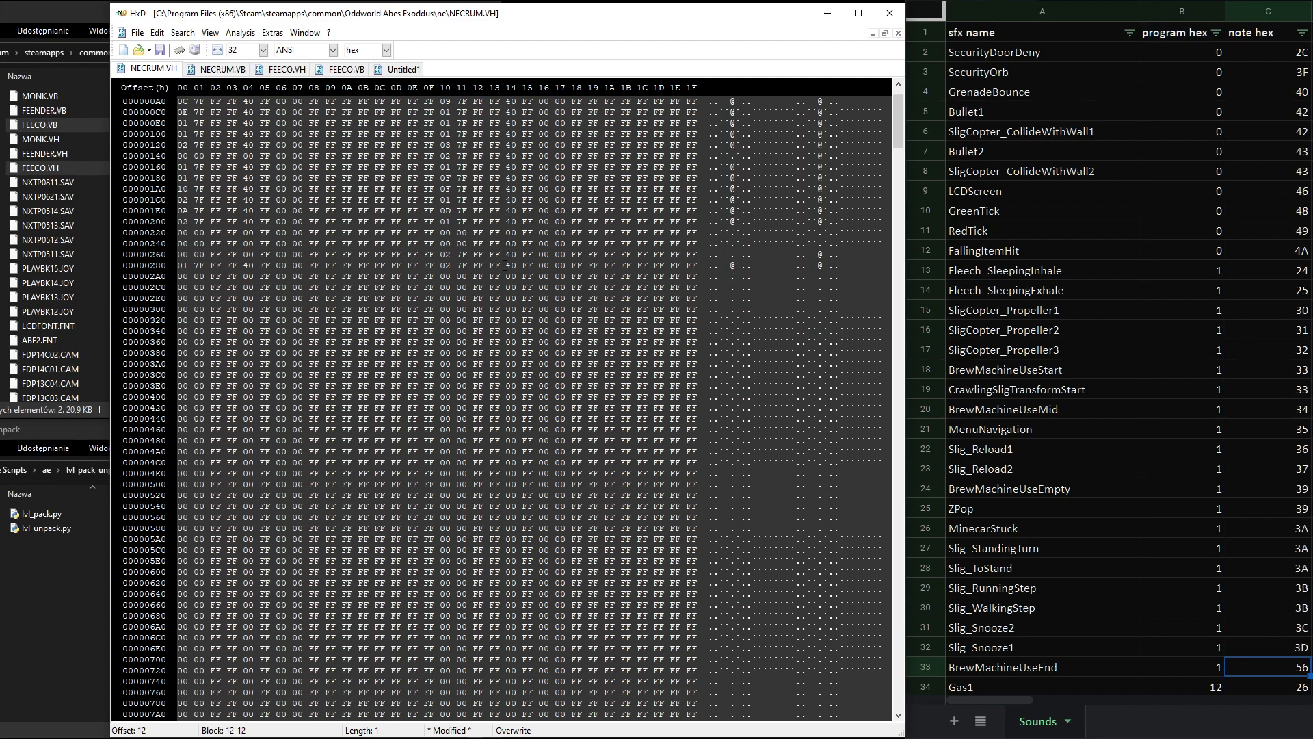
{"action": "scroll", "coordinate": [500, 267], "scroll_direction": "down", "scroll_amount": 18}
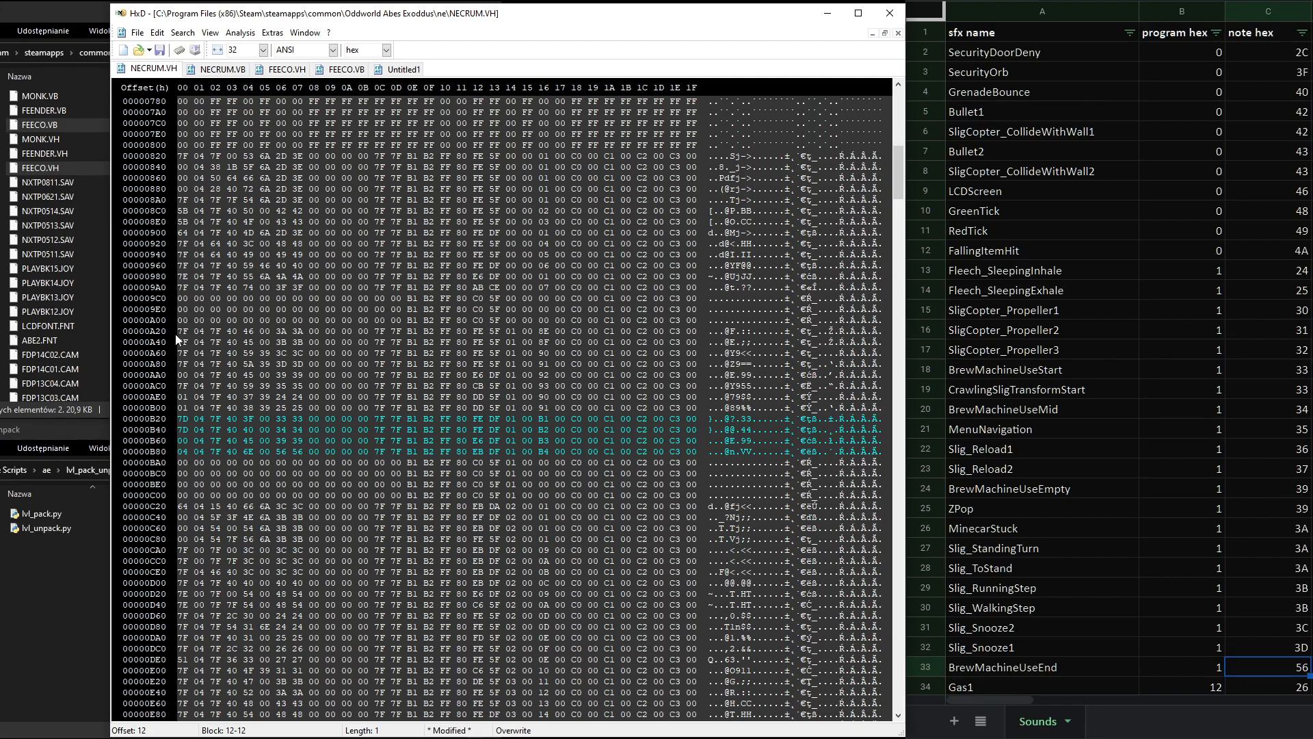
{"action": "left_click_drag", "start_coordinate": [180, 331], "coordinate": [707, 495]}
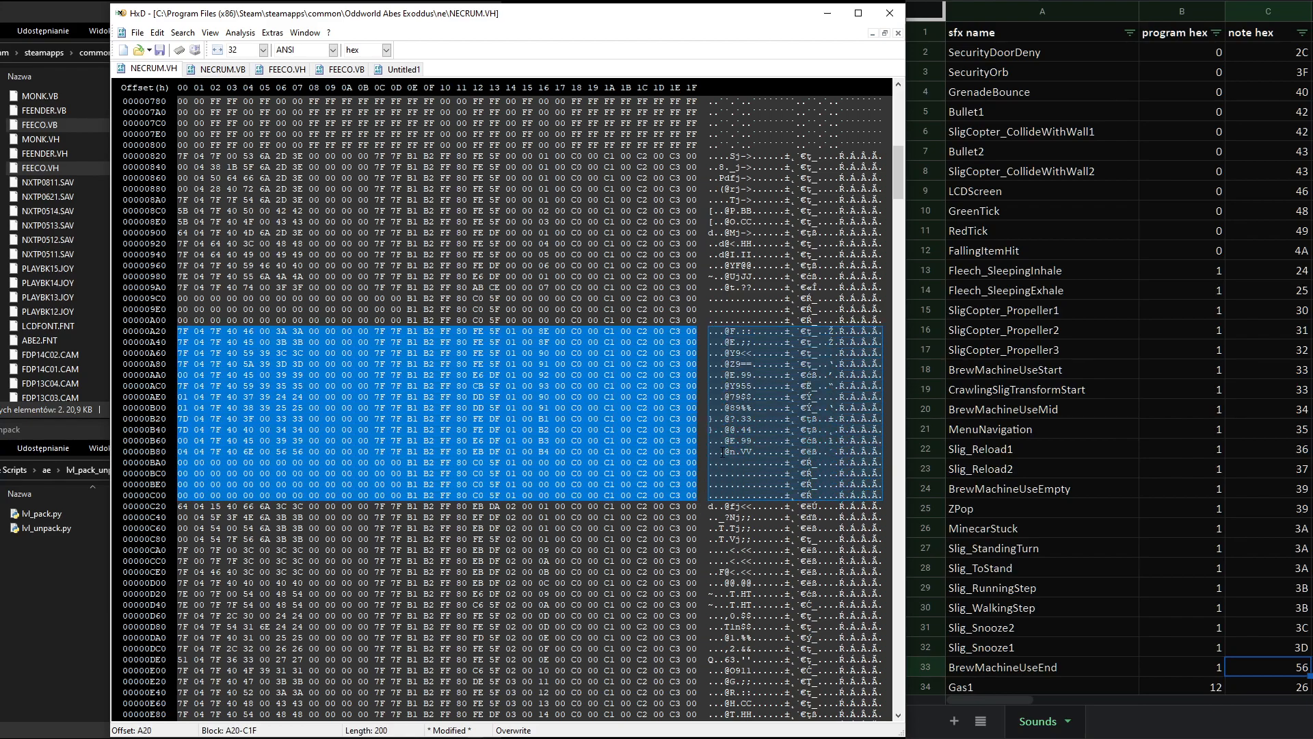
{"action": "key", "text": "Delete"}
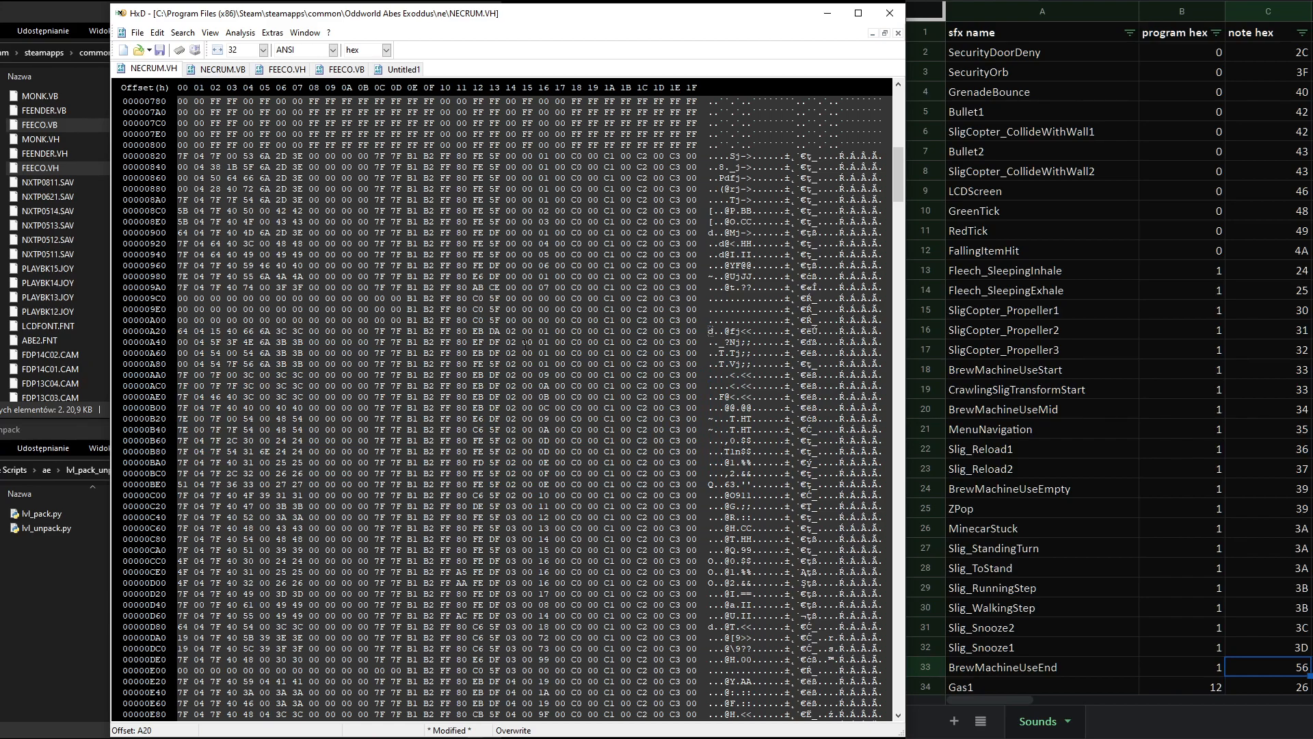
{"action": "left_click_drag", "start_coordinate": [507, 320], "coordinate": [513, 331]}
{"action": "left_click_drag", "start_coordinate": [508, 320], "coordinate": [513, 320]}
{"action": "left_click", "coordinate": [513, 320]}
{"action": "left_click_drag", "start_coordinate": [699, 319], "coordinate": [178, 320]}
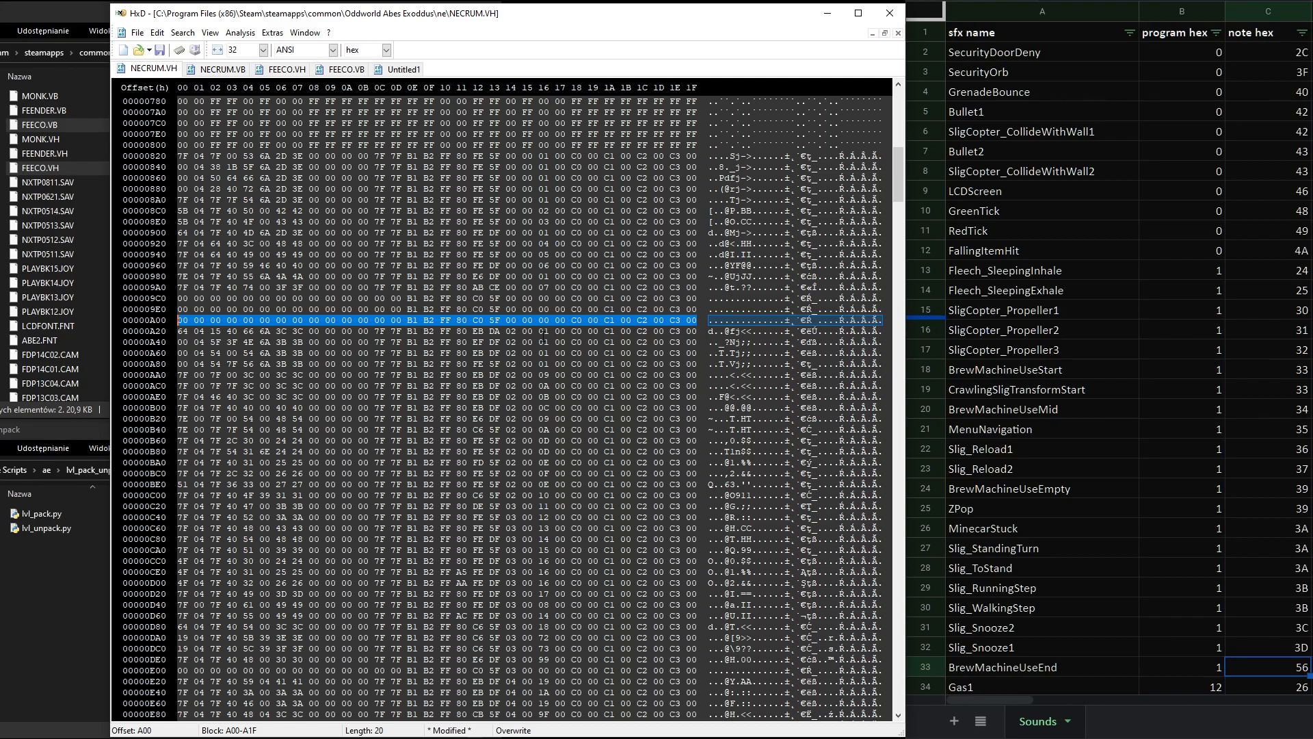
{"action": "key", "text": "ctrl+v"}
- Check the header byte at offset 12 and the column 16 and column 14 bytes of the pasted entry at B20
{"action": "scroll", "coordinate": [544, 337], "scroll_direction": "up", "scroll_amount": 20}
{"action": "left_click_drag", "start_coordinate": [478, 101], "coordinate": [482, 101]}
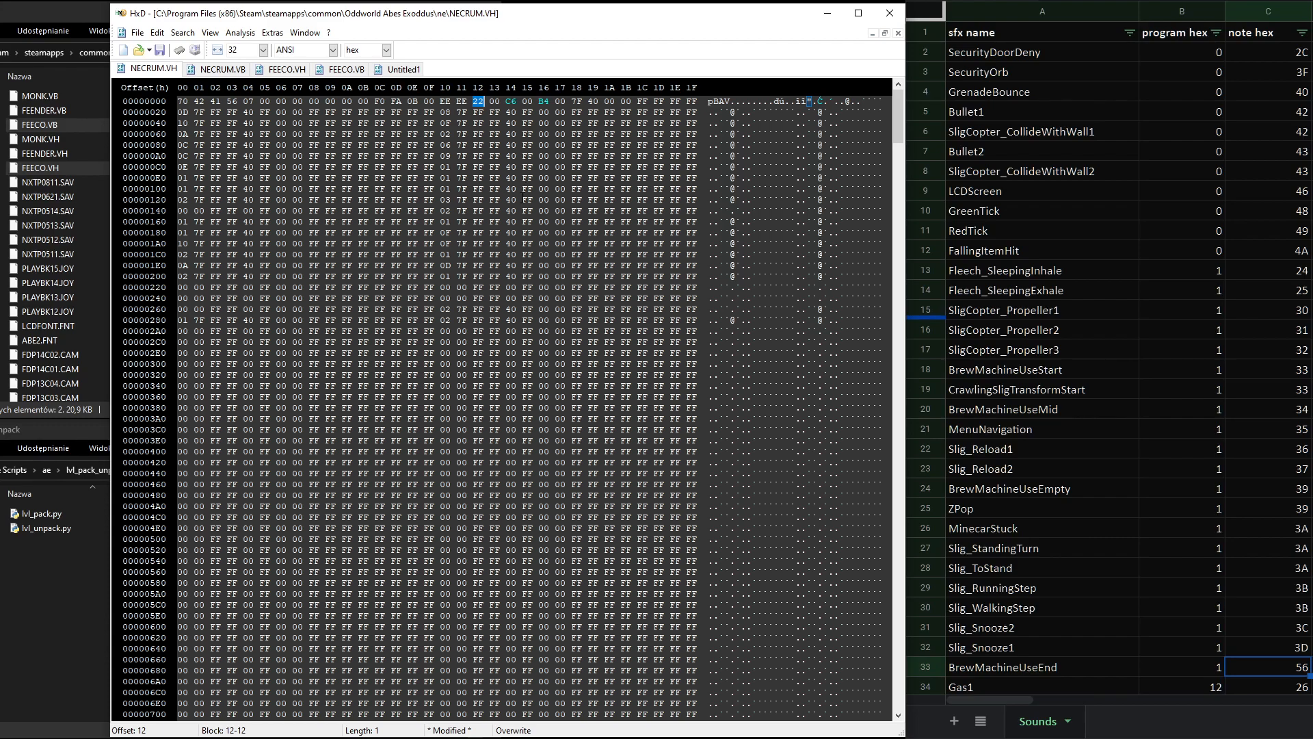
{"action": "scroll", "coordinate": [525, 276], "scroll_direction": "down", "scroll_amount": 20}
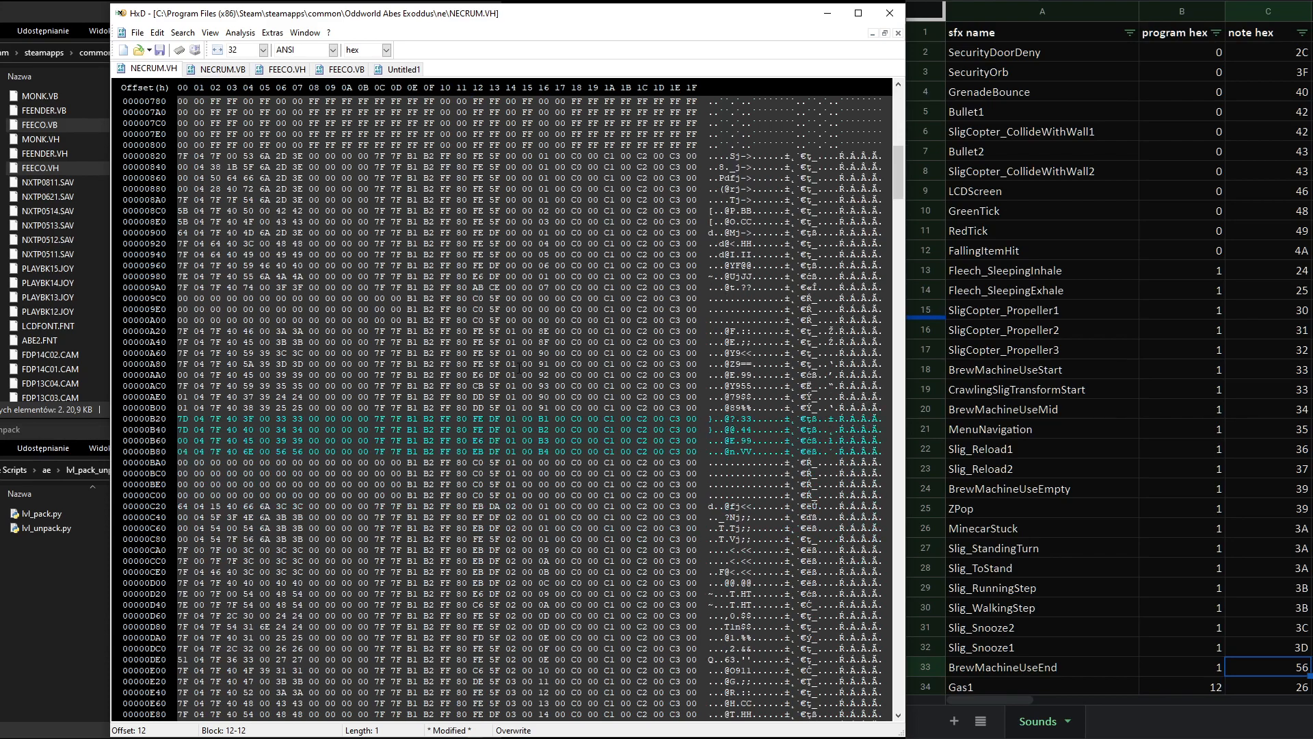
{"action": "scroll", "coordinate": [522, 434], "scroll_direction": "down", "scroll_amount": 2}
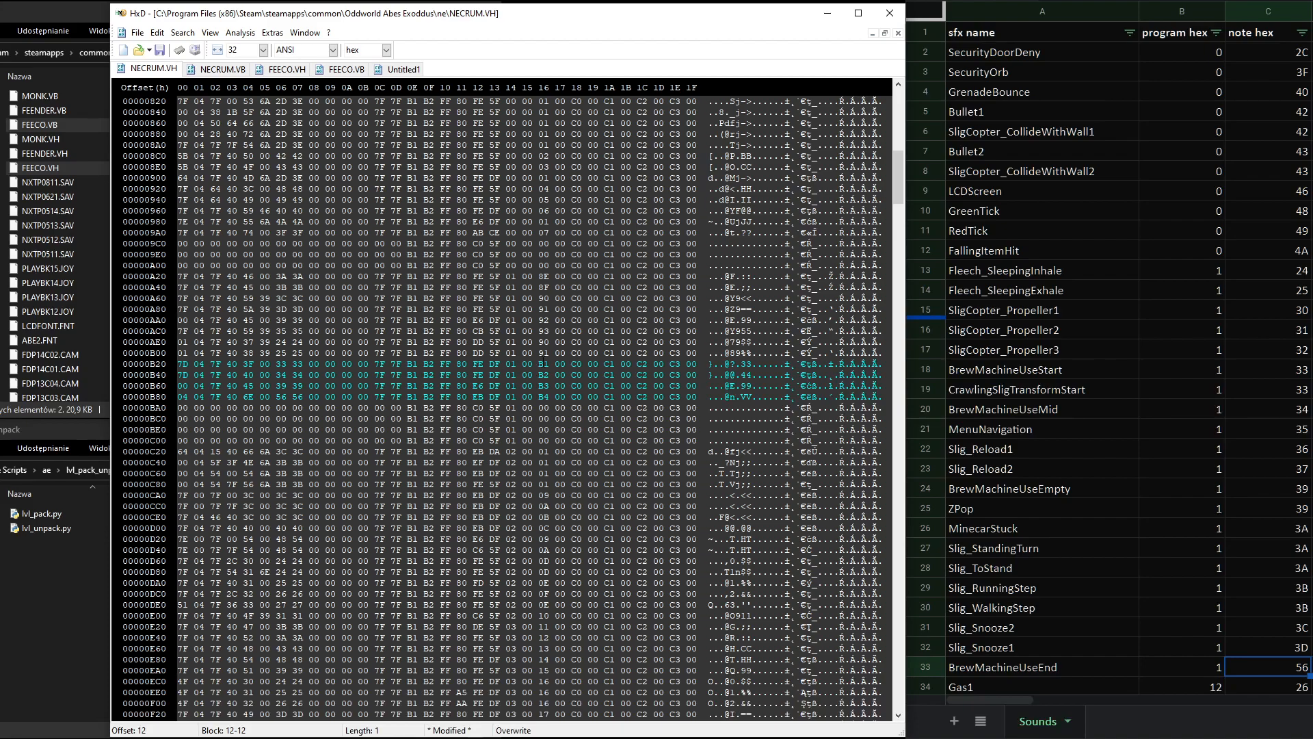
{"action": "left_click", "coordinate": [541, 364]}
{"action": "left_click_drag", "start_coordinate": [540, 364], "coordinate": [517, 365]}
{"action": "scroll", "coordinate": [506, 397], "scroll_direction": "up", "scroll_amount": 3}
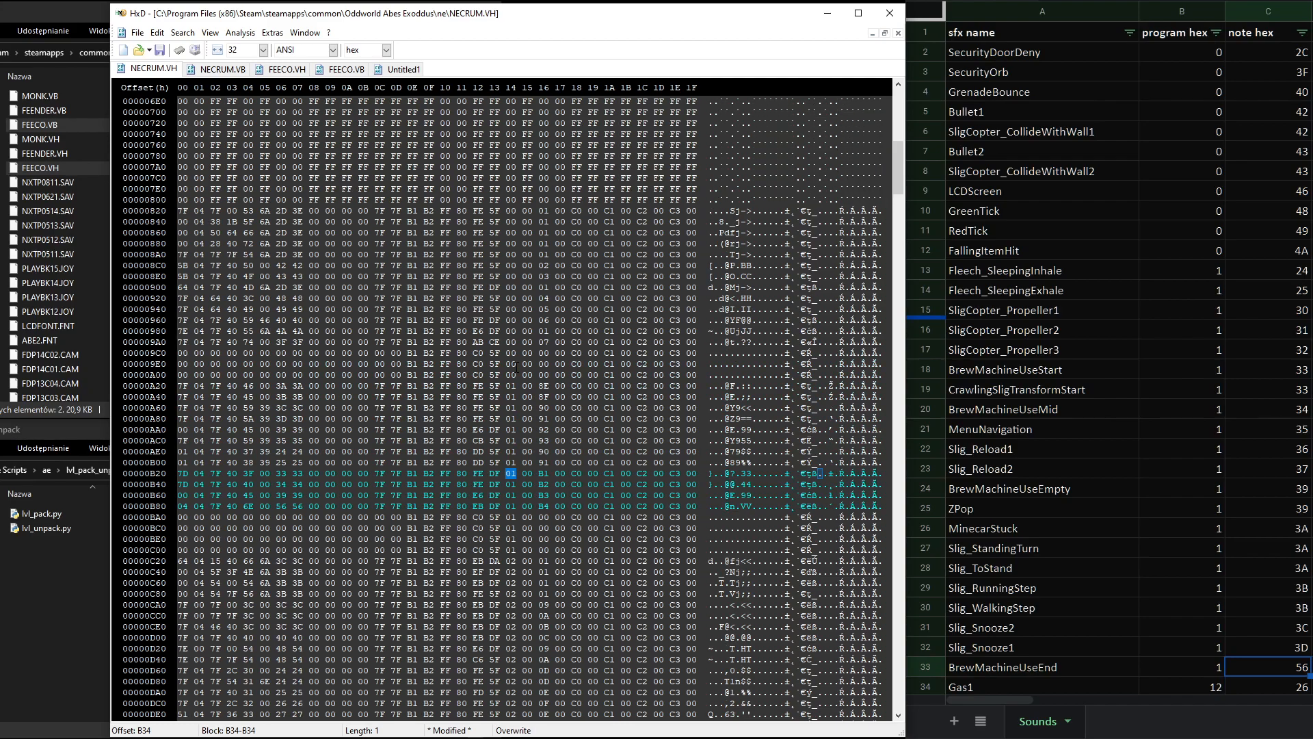
- Set the display to 16 bytes per row and step through the program table rows at offsets 20, 30, 40 and 50
{"action": "scroll", "coordinate": [506, 396], "scroll_direction": "up", "scroll_amount": 15}
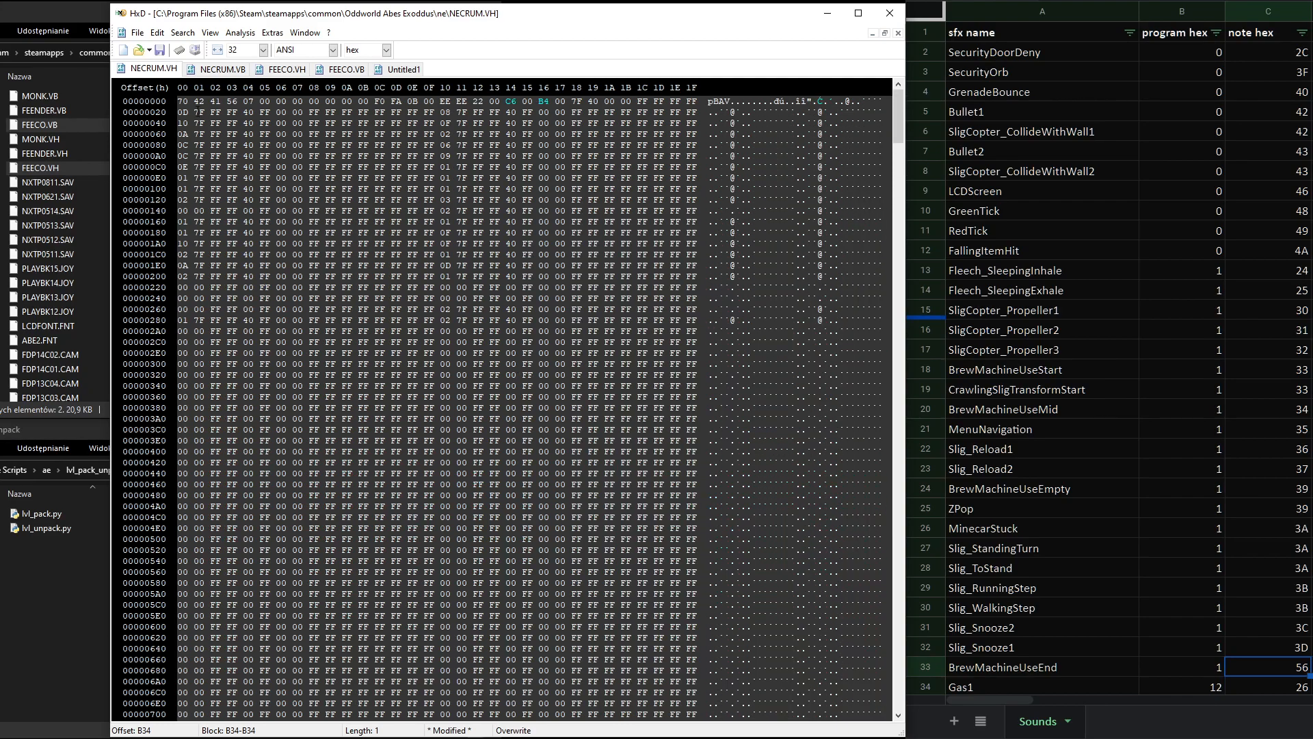
{"action": "left_click_drag", "start_coordinate": [182, 113], "coordinate": [677, 254]}
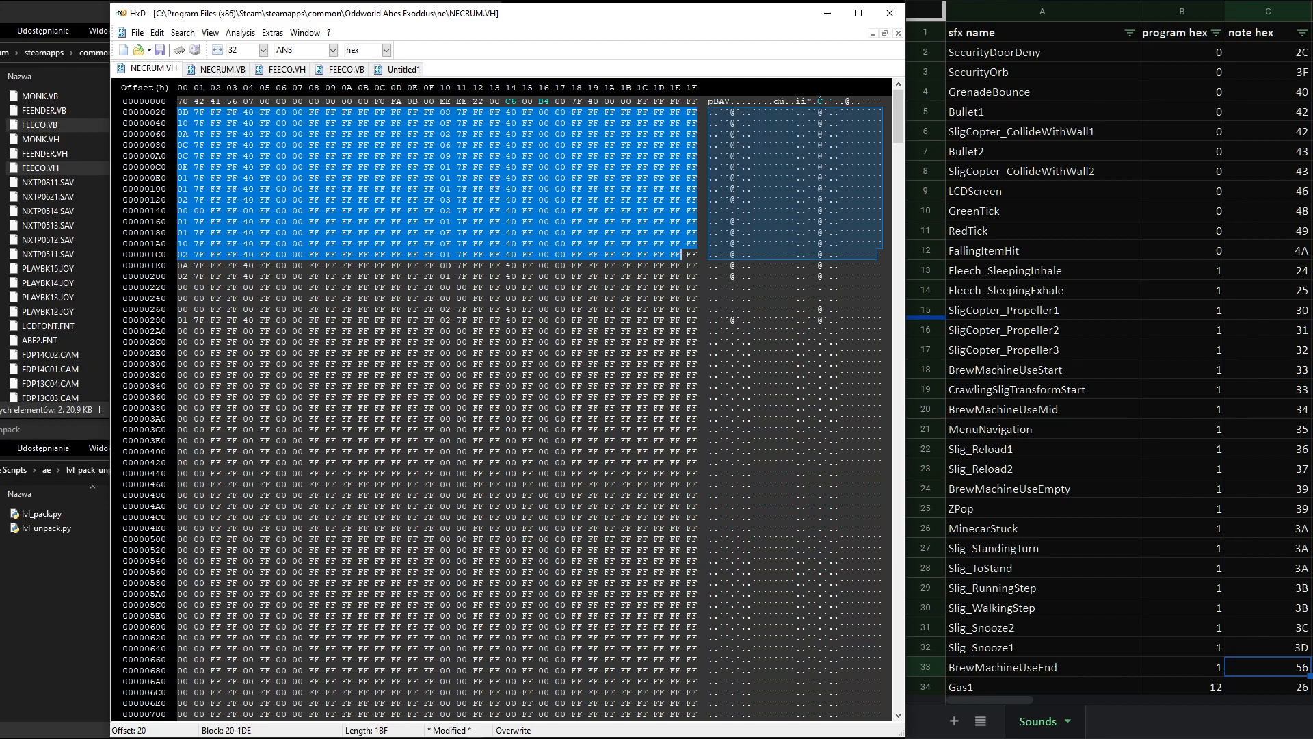
{"action": "left_click", "coordinate": [181, 112]}
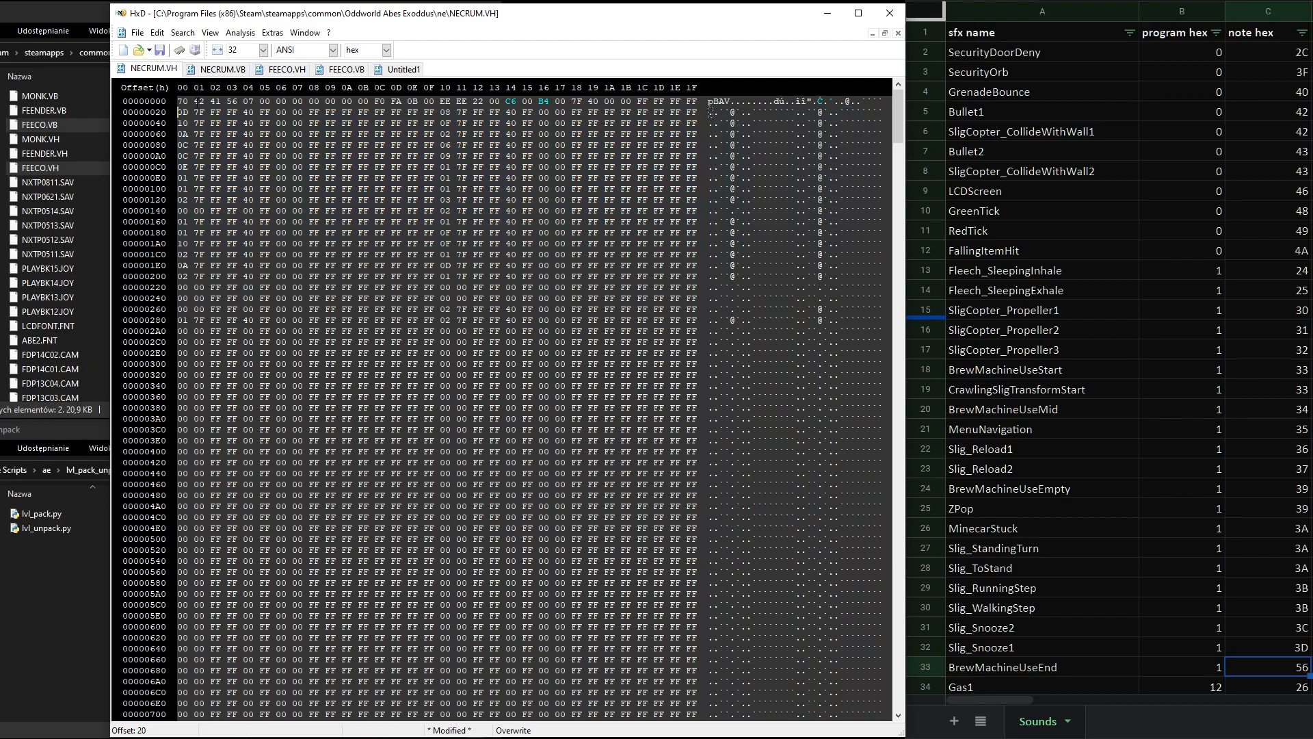
{"action": "left_click", "coordinate": [263, 50]}
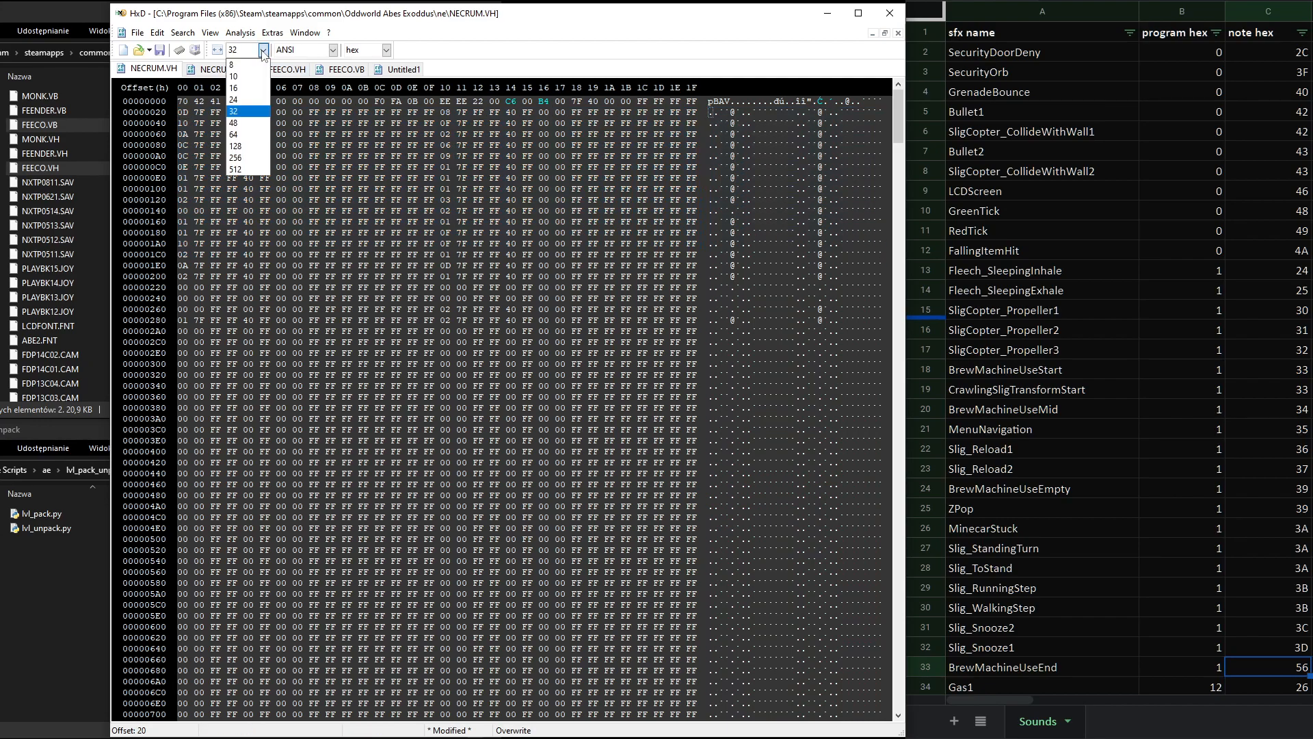
{"action": "left_click", "coordinate": [246, 90]}
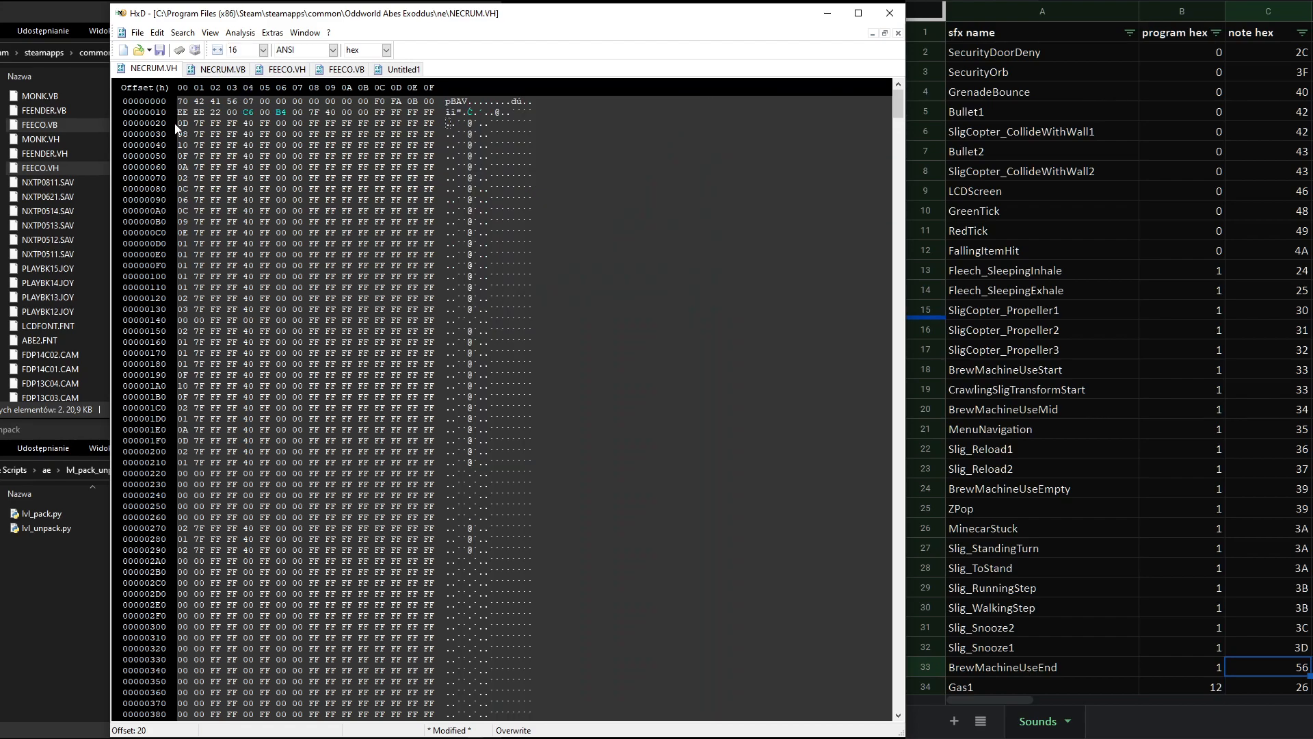
{"action": "left_click_drag", "start_coordinate": [179, 124], "coordinate": [436, 124]}
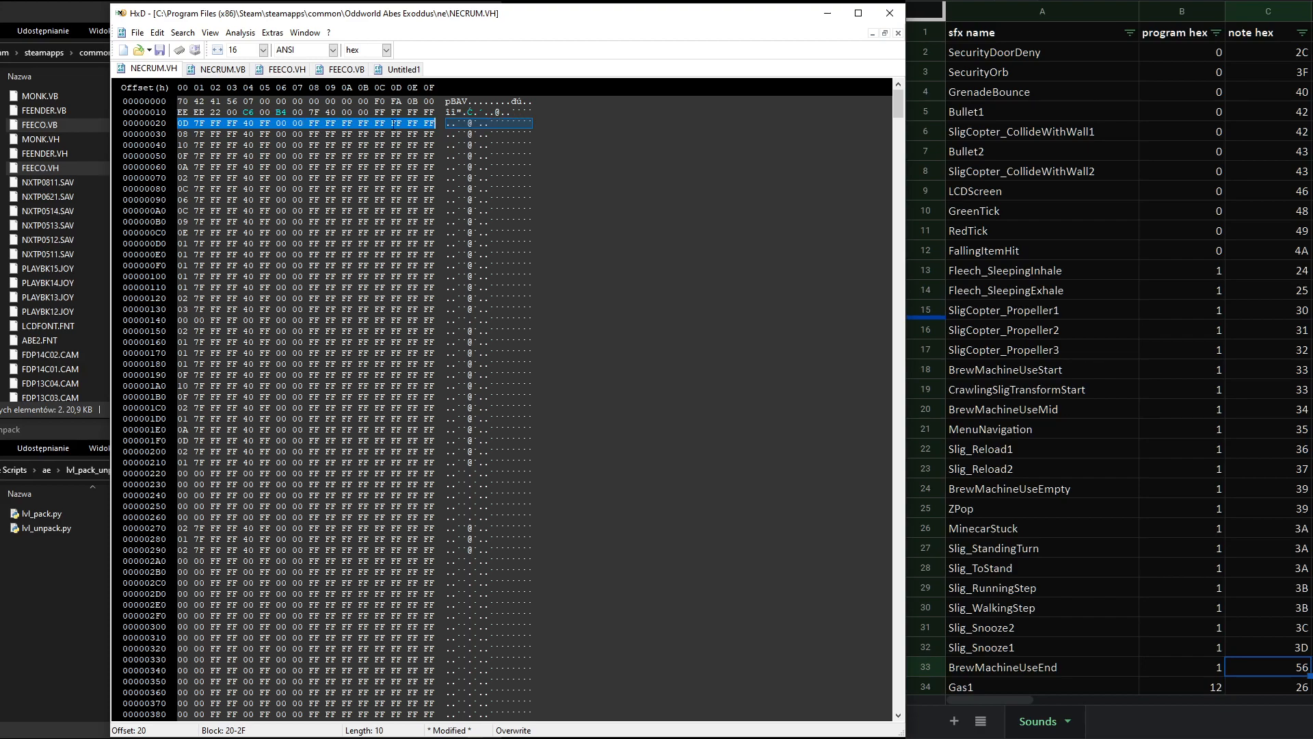
{"action": "left_click_drag", "start_coordinate": [180, 124], "coordinate": [438, 124]}
{"action": "left_click_drag", "start_coordinate": [179, 134], "coordinate": [438, 134]}
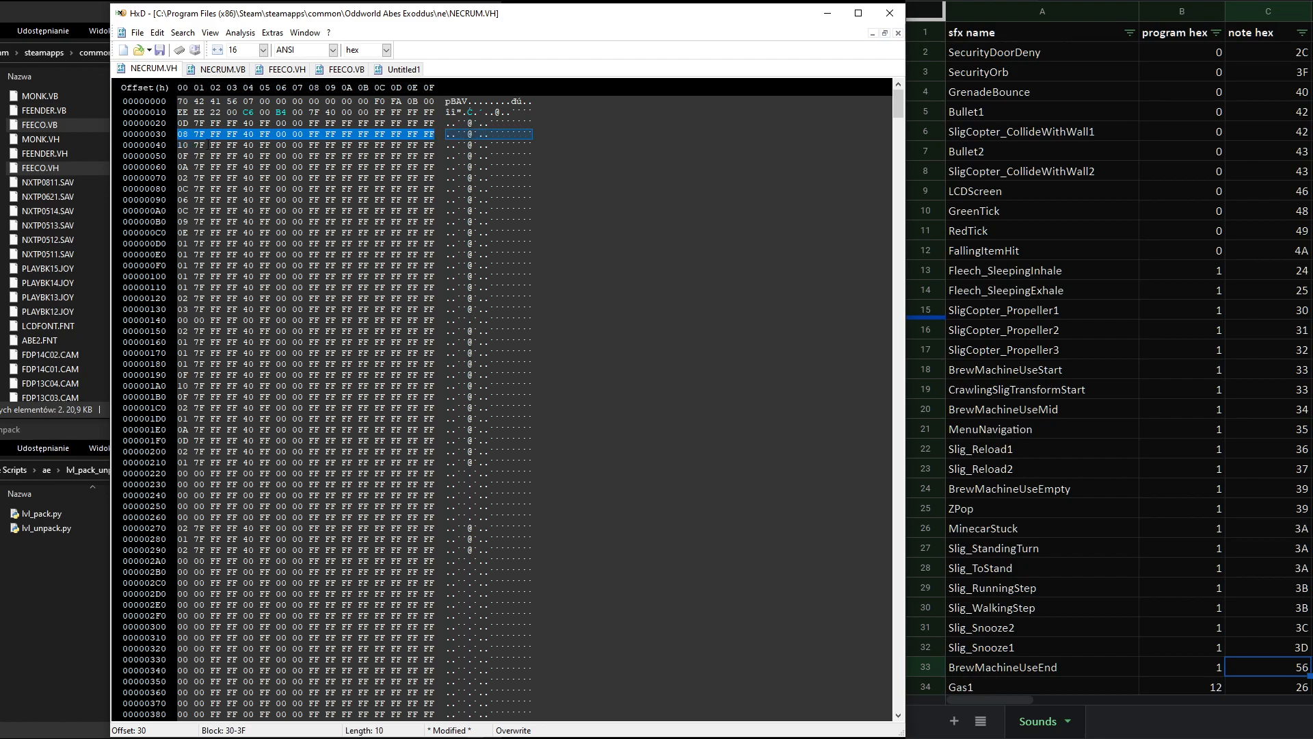
{"action": "left_click_drag", "start_coordinate": [181, 147], "coordinate": [440, 146]}
{"action": "left_click_drag", "start_coordinate": [180, 156], "coordinate": [438, 156]}
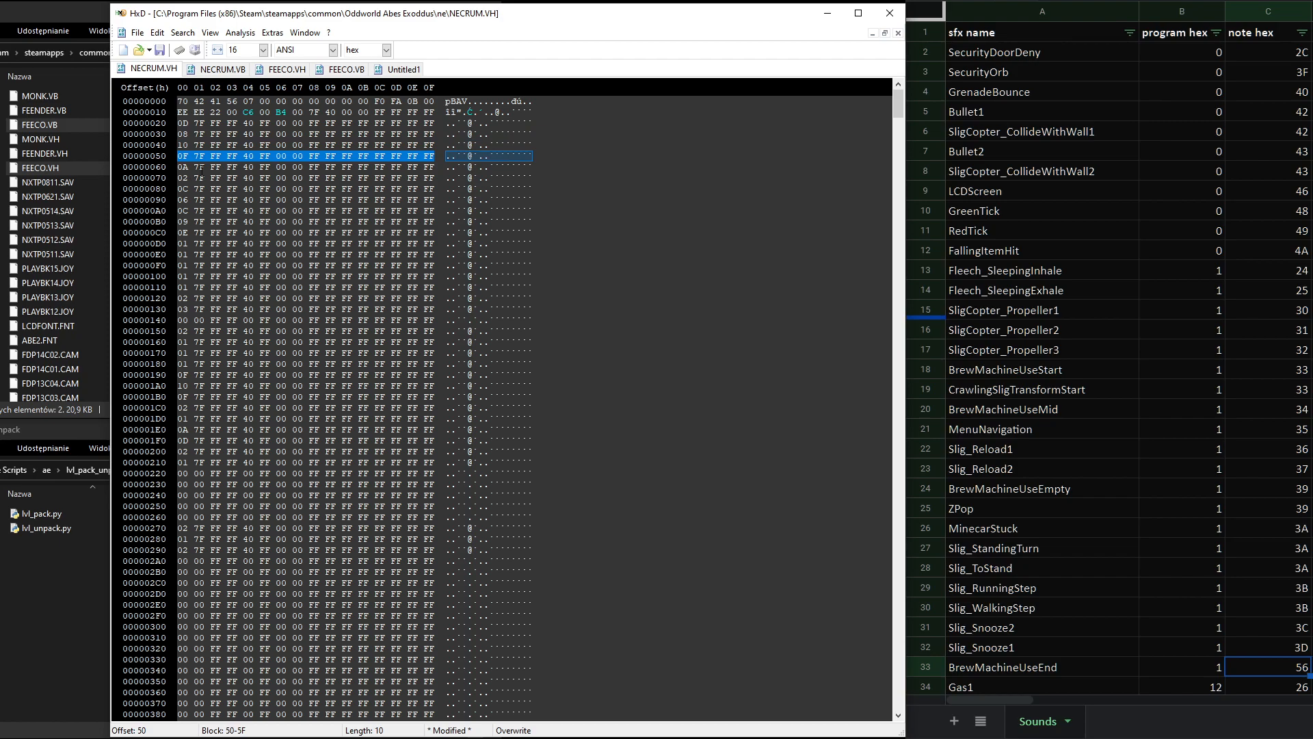
- Compare the program table rows at offsets 20 and 30 with the sound entries, focusing on the first byte of row 30
{"action": "scroll", "coordinate": [308, 410], "scroll_direction": "down", "scroll_amount": 20}
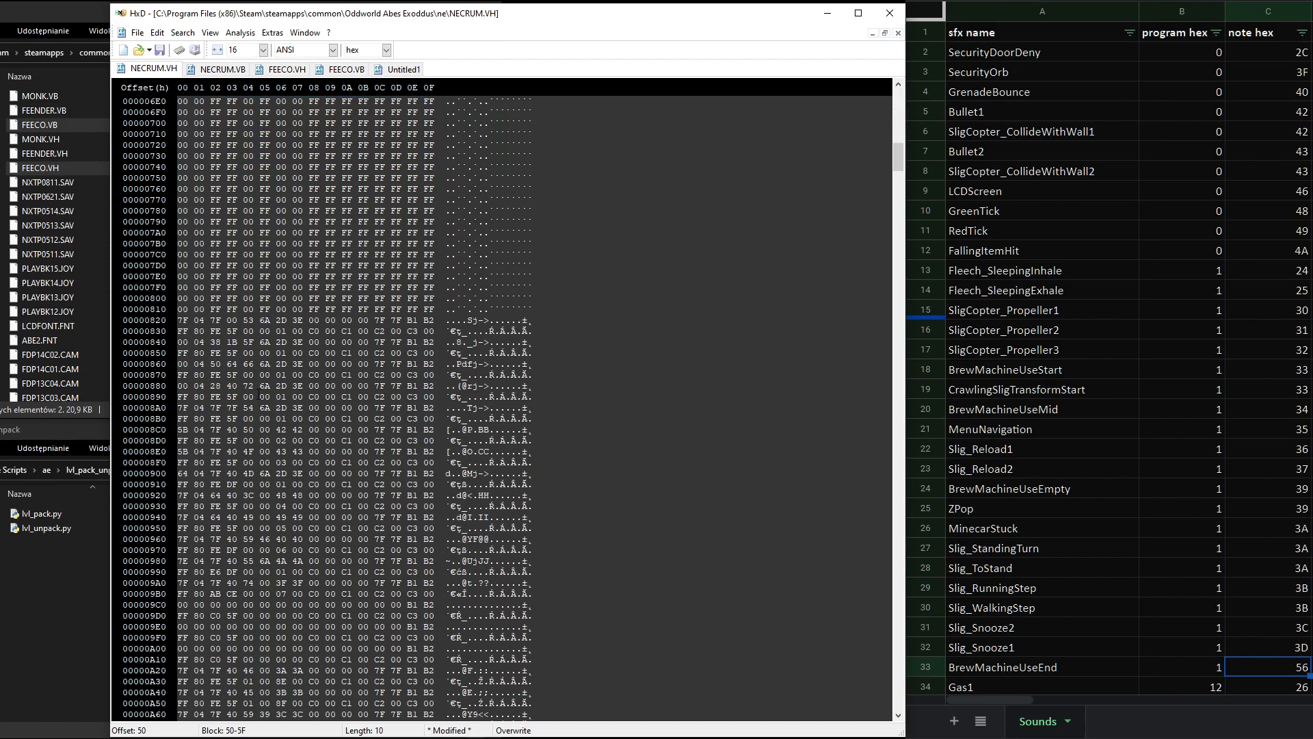
{"action": "scroll", "coordinate": [472, 691], "scroll_direction": "up", "scroll_amount": 20}
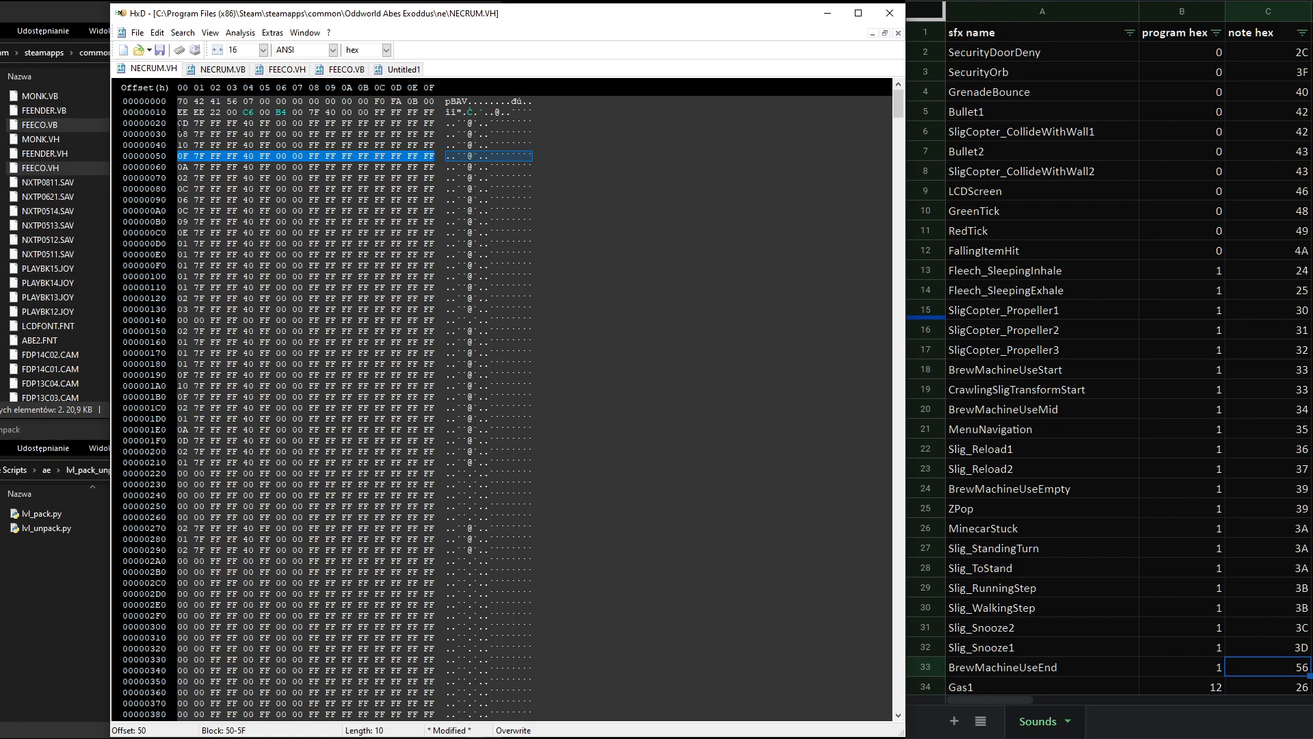
{"action": "left_click_drag", "start_coordinate": [178, 134], "coordinate": [437, 134]}
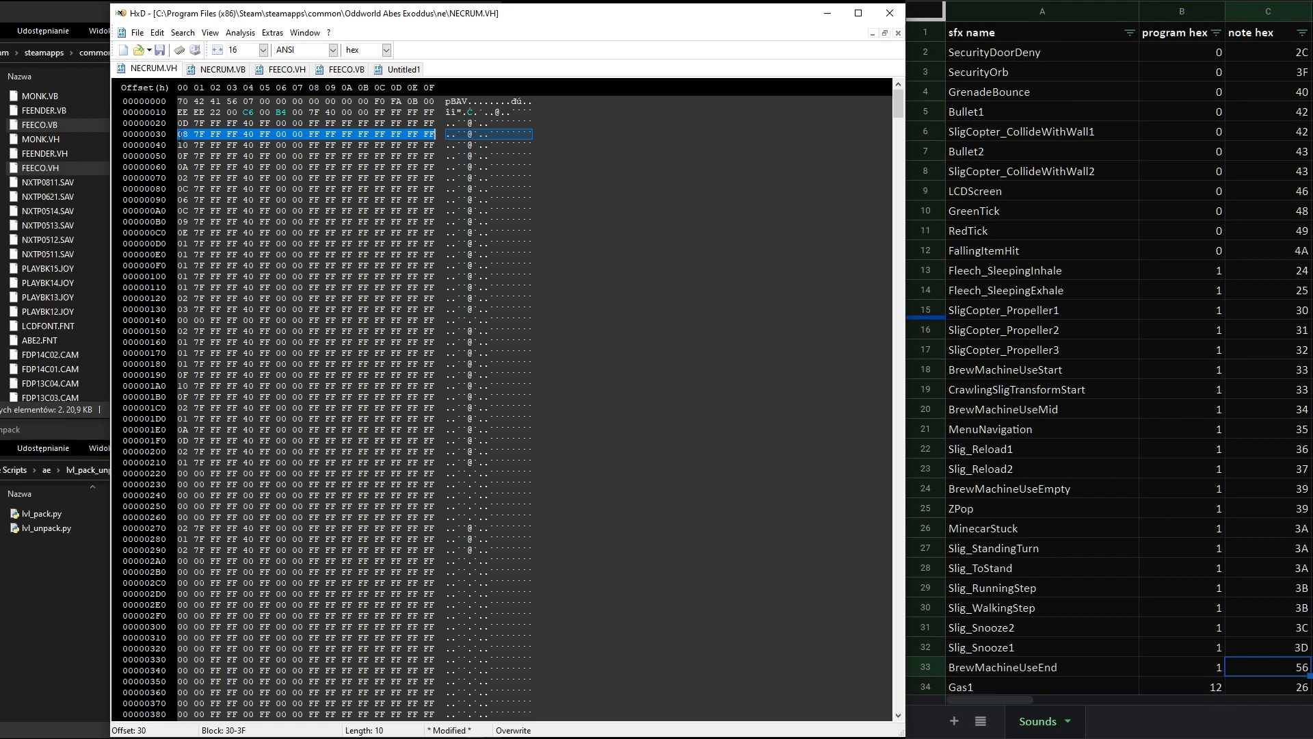
{"action": "left_click_drag", "start_coordinate": [178, 123], "coordinate": [435, 123]}
{"action": "left_click_drag", "start_coordinate": [177, 134], "coordinate": [436, 133]}
{"action": "left_click", "coordinate": [180, 134]}
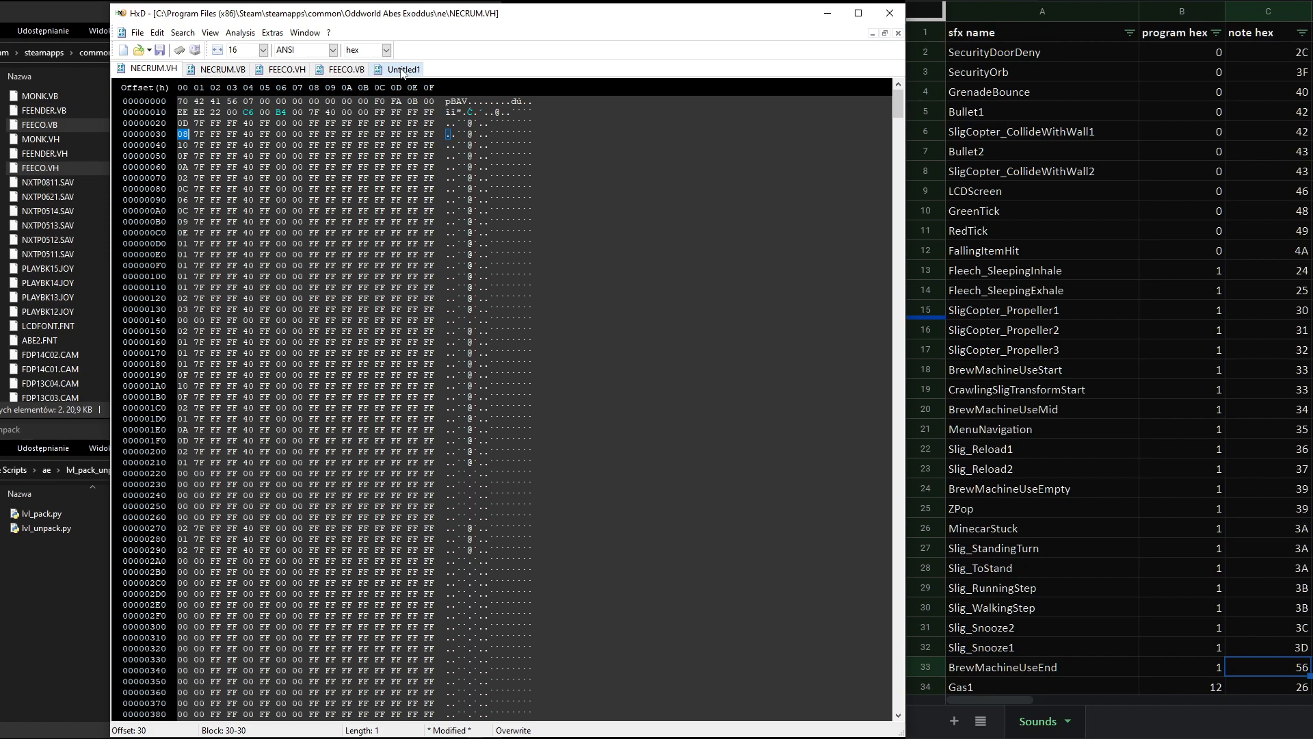
- Switch to the programmer Calculator, add 8 and 4 in decimal, and convert the sum to hexadecimal
{"action": "mouse_move", "coordinate": [524, 738]}
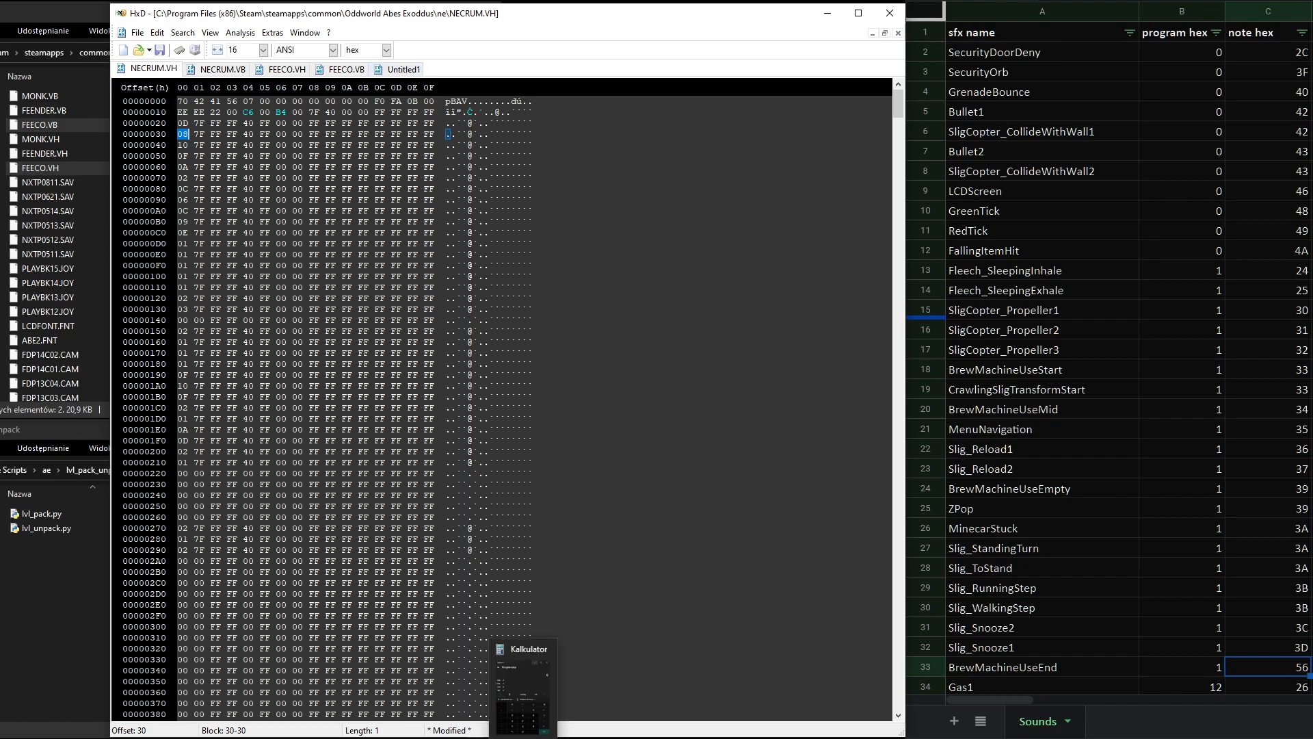
{"action": "left_click", "coordinate": [524, 684]}
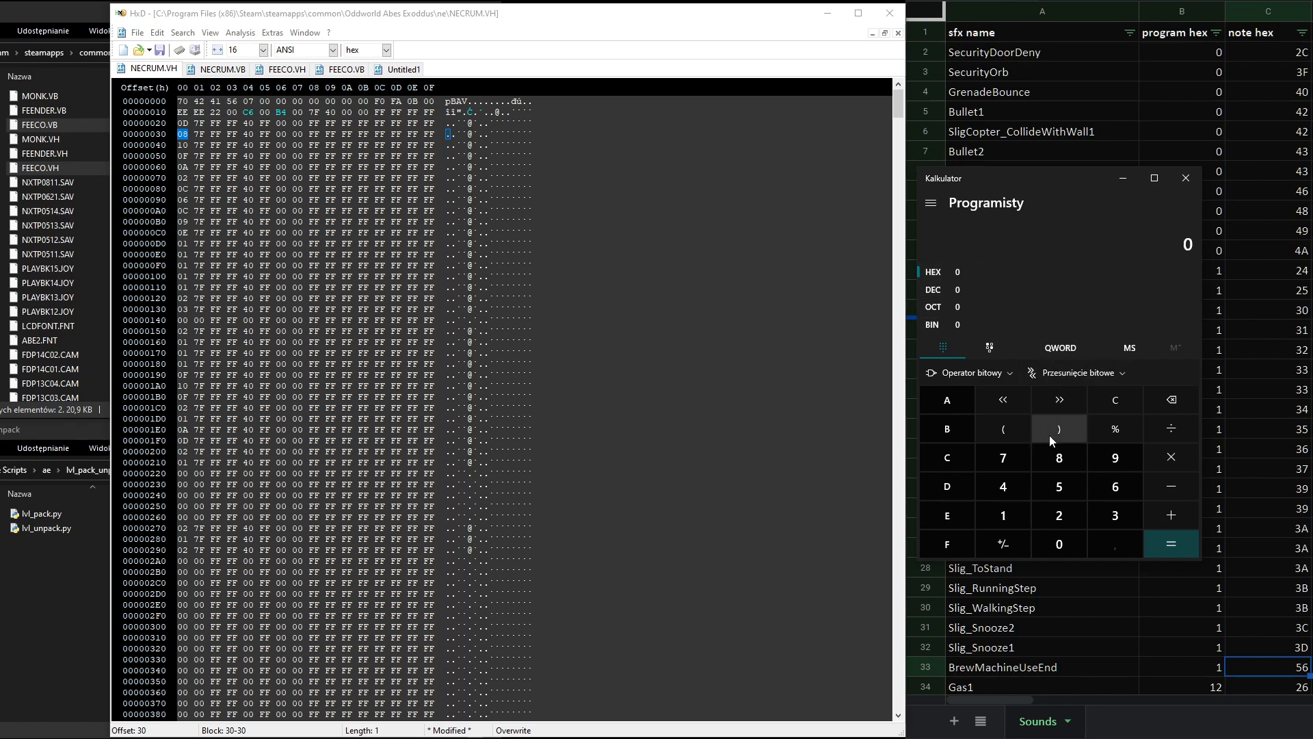
{"action": "left_click", "coordinate": [1060, 467]}
{"action": "left_click", "coordinate": [966, 289]}
{"action": "left_click", "coordinate": [1174, 516]}
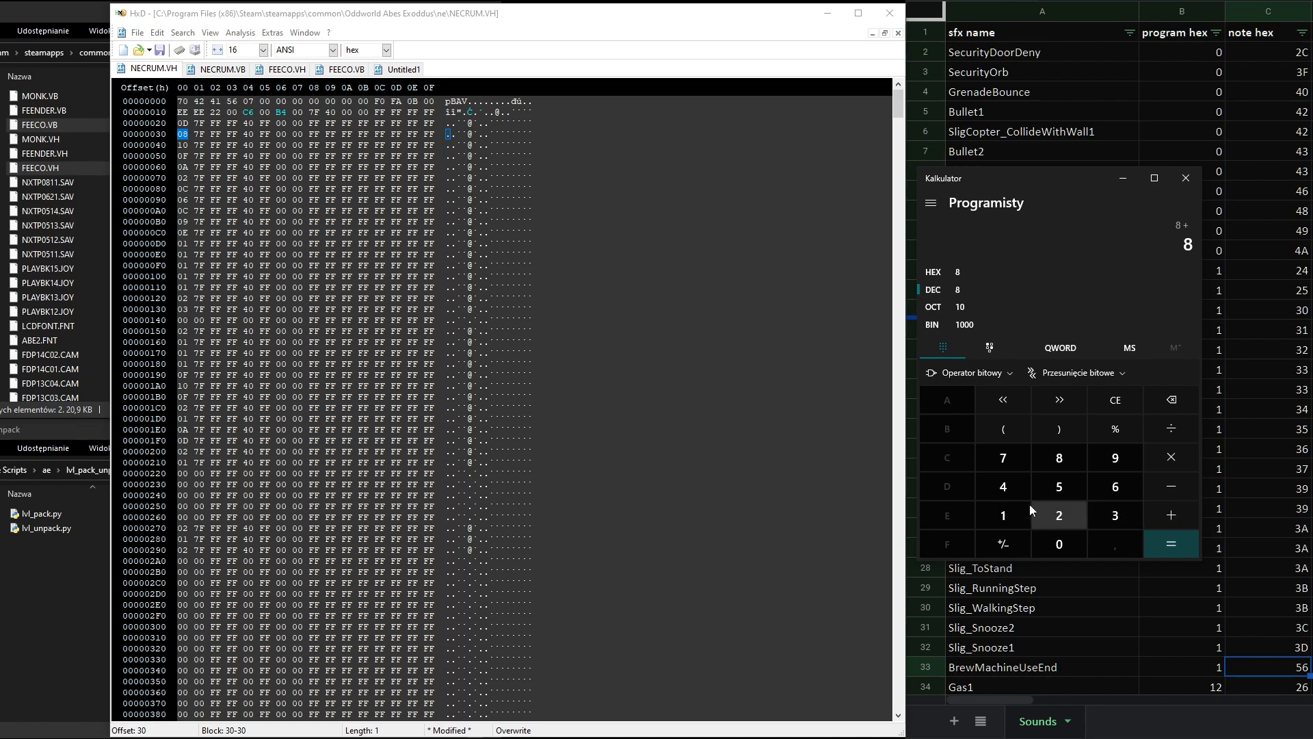
{"action": "left_click", "coordinate": [1004, 489]}
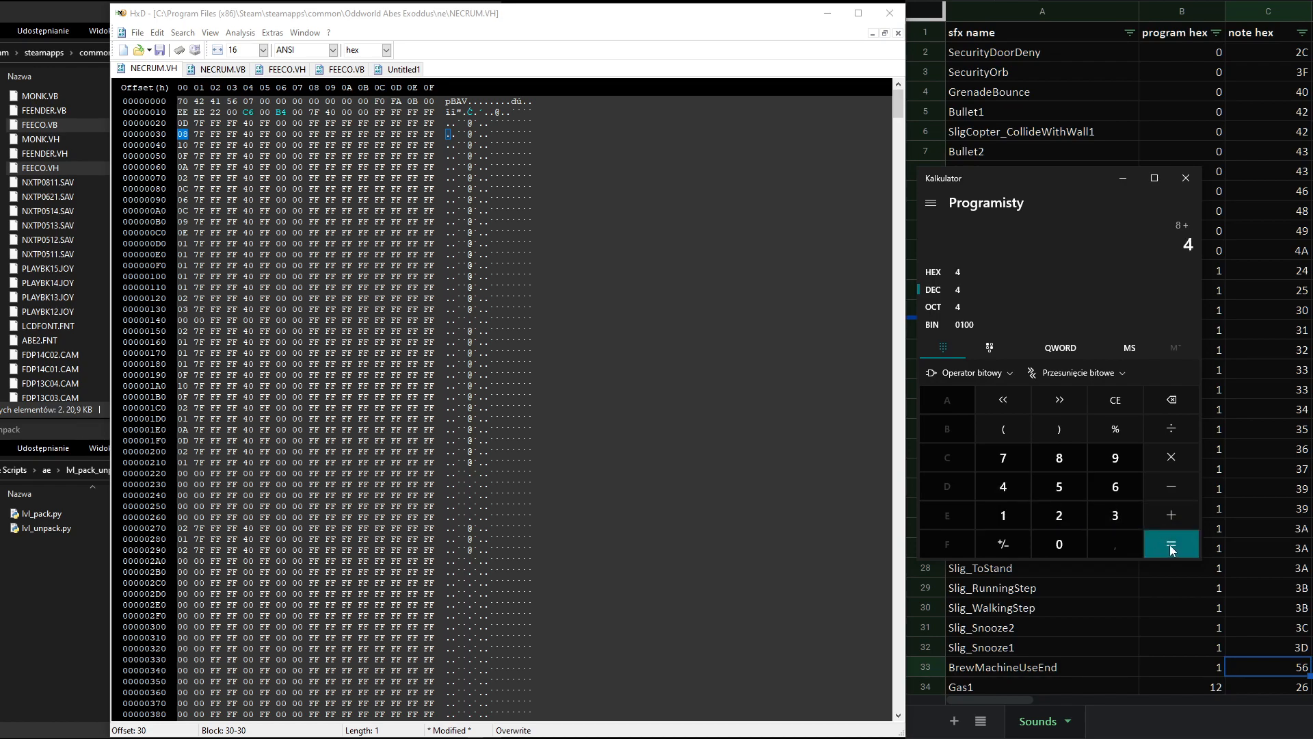
{"action": "left_click", "coordinate": [1172, 548]}
{"action": "left_click", "coordinate": [967, 271]}
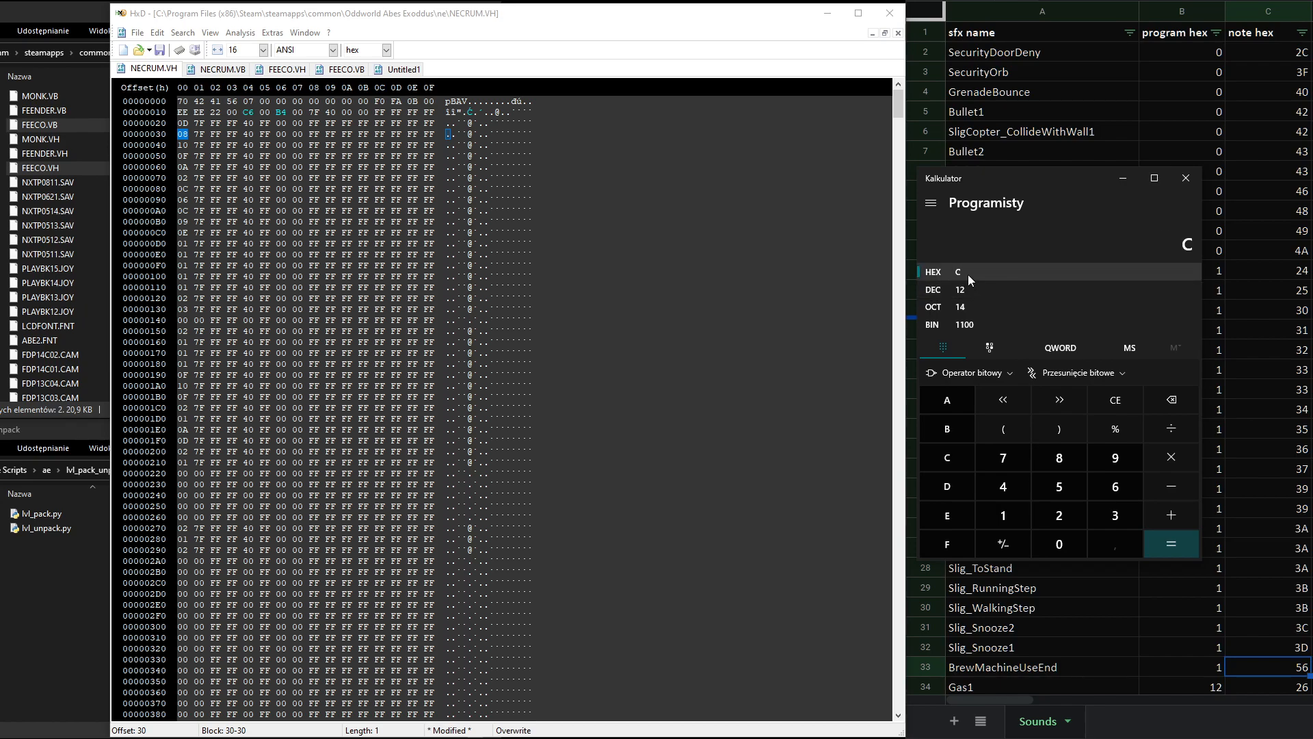
- Set the byte at offset 30 of NECRUM.VH to 0C and return the display to 32 bytes per row
{"action": "left_click_drag", "start_coordinate": [180, 137], "coordinate": [187, 135]}
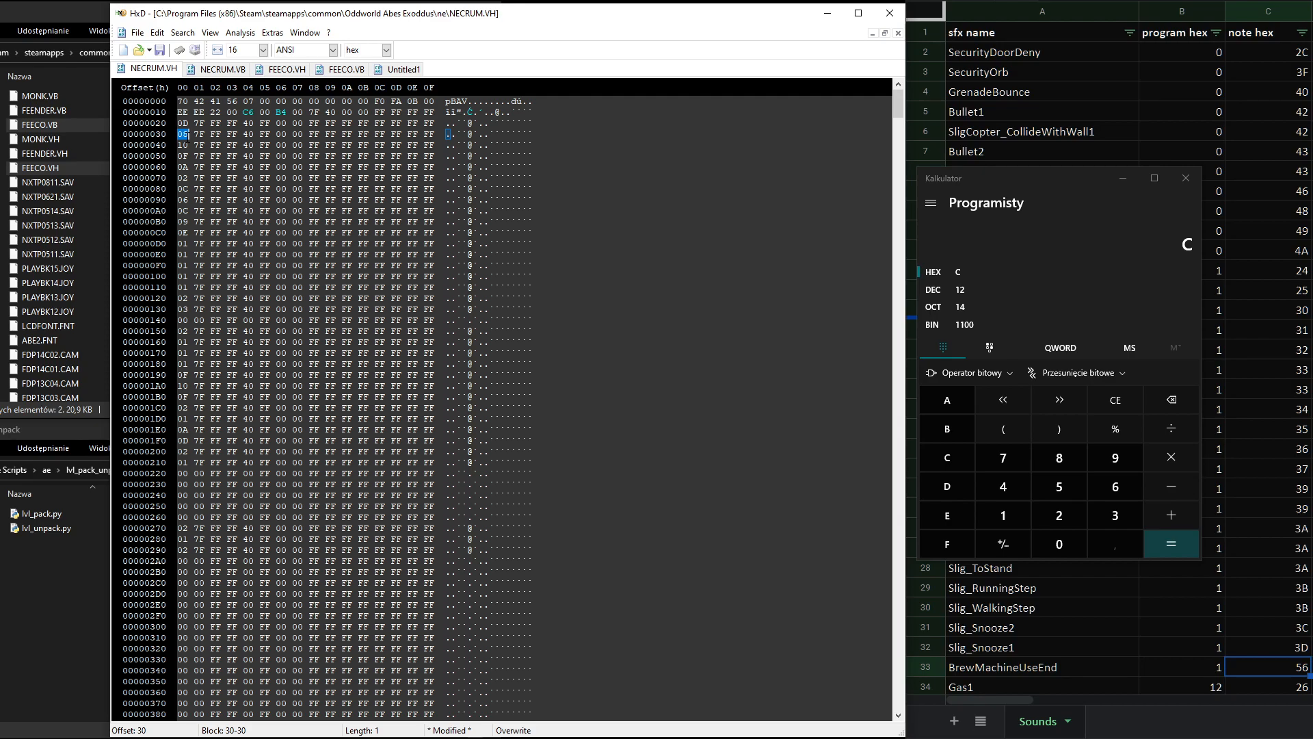
{"action": "type", "text": "0c"}
{"action": "left_click", "coordinate": [263, 53]}
{"action": "left_click", "coordinate": [247, 111]}
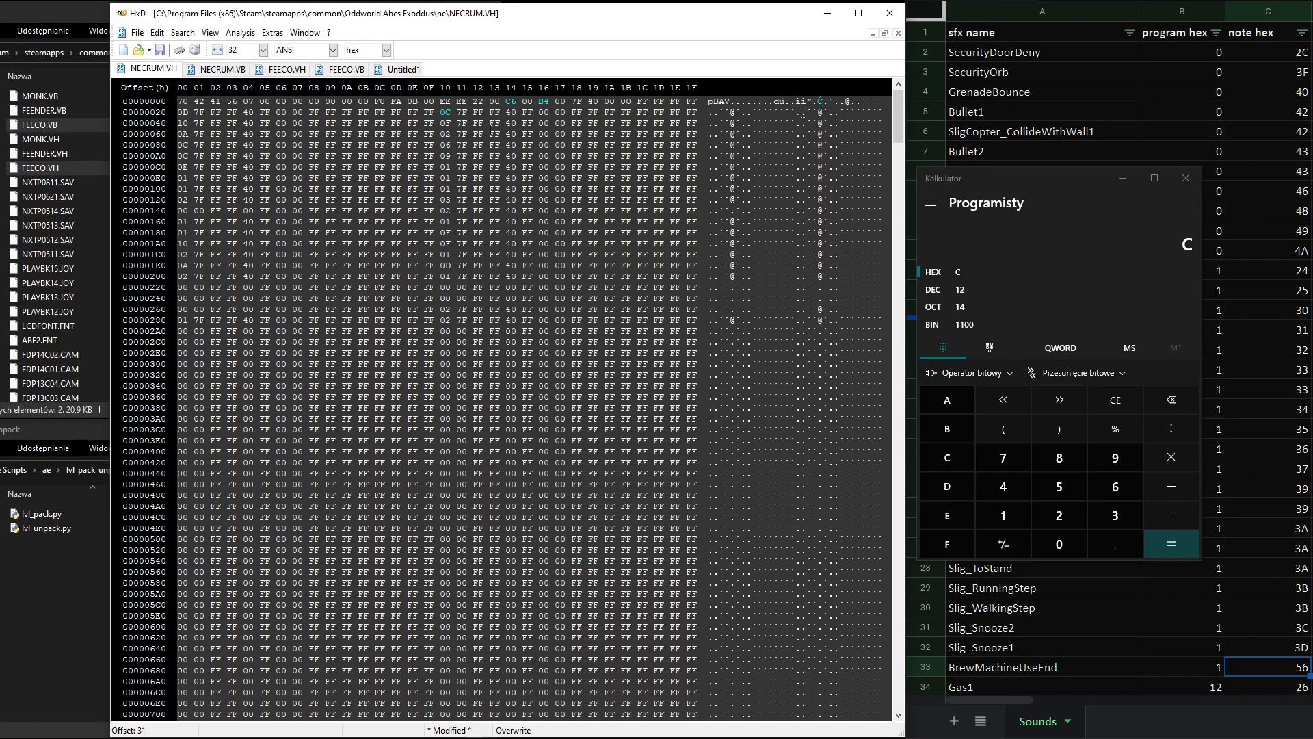
{"action": "scroll", "coordinate": [499, 404], "scroll_direction": "down", "scroll_amount": 20}
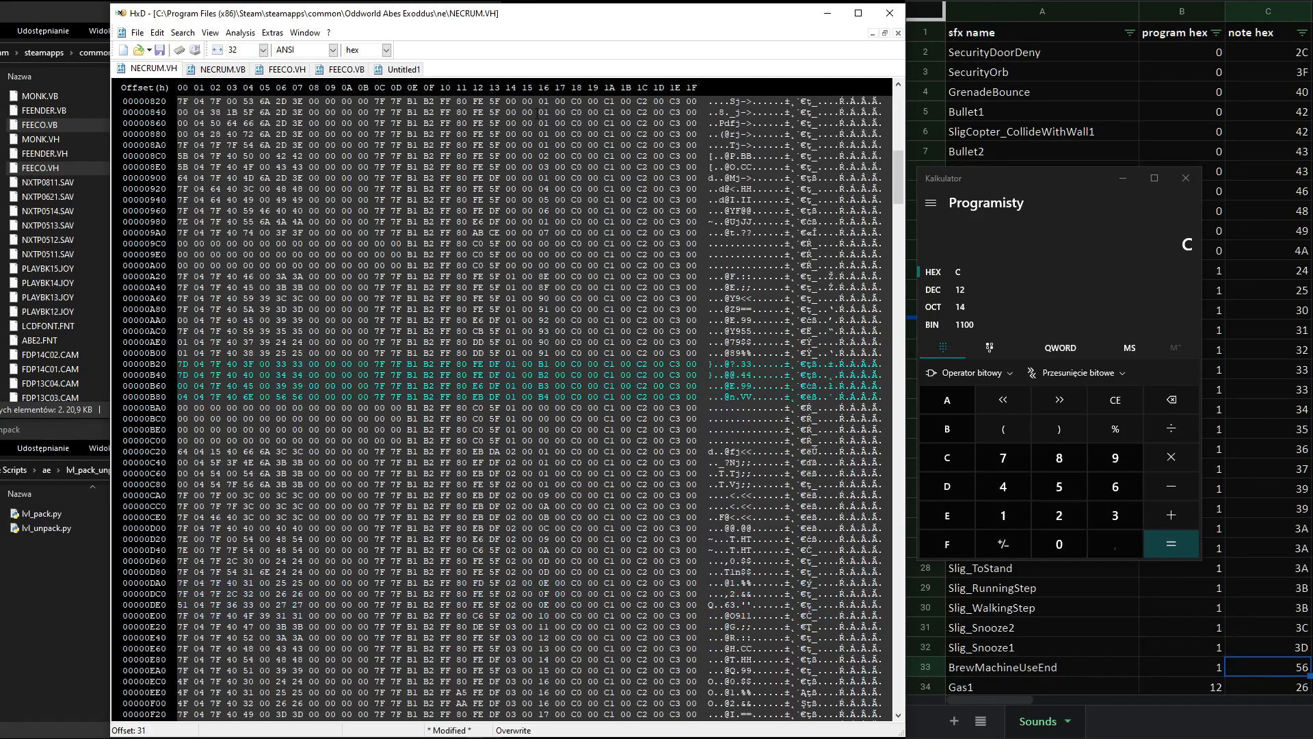
- Save NECRUM.VH and look over its program table and the inserted sound entries
{"action": "left_click_drag", "start_coordinate": [544, 364], "coordinate": [547, 364]}
{"action": "scroll", "coordinate": [549, 527], "scroll_direction": "up", "scroll_amount": 20}
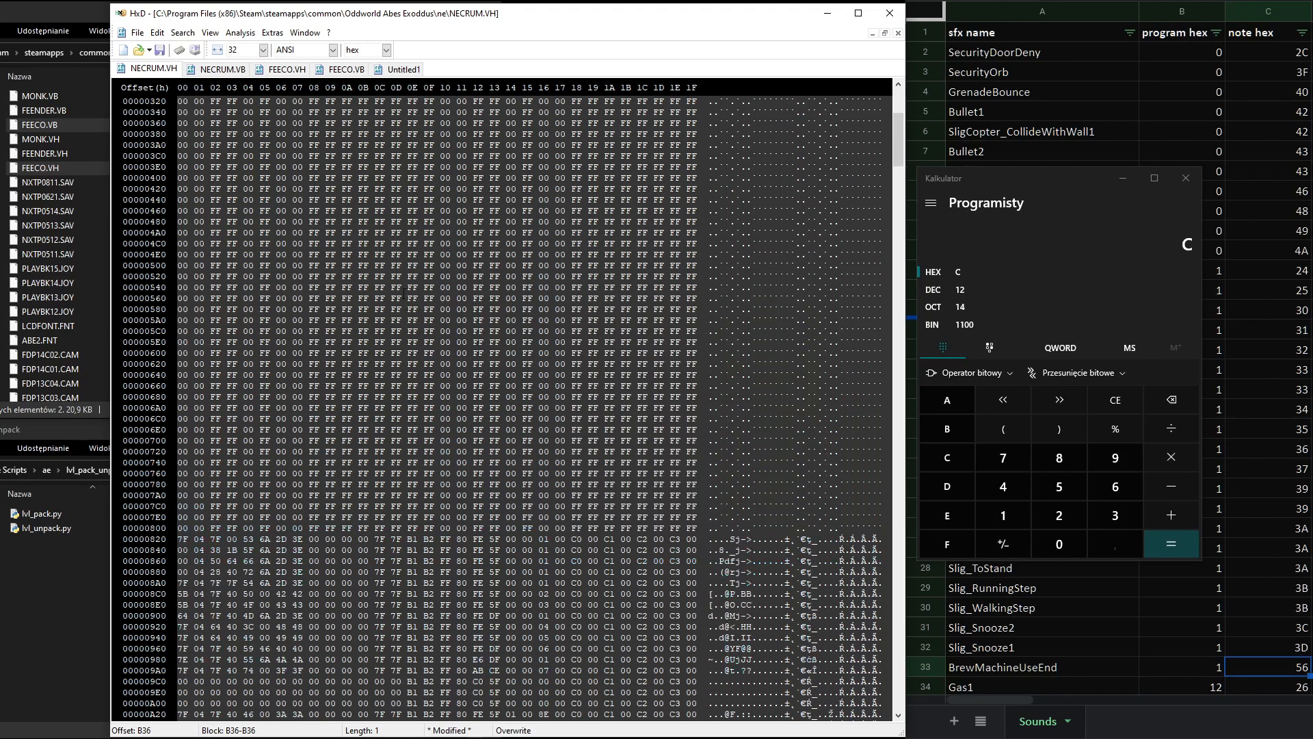
{"action": "key", "text": "ctrl+s"}
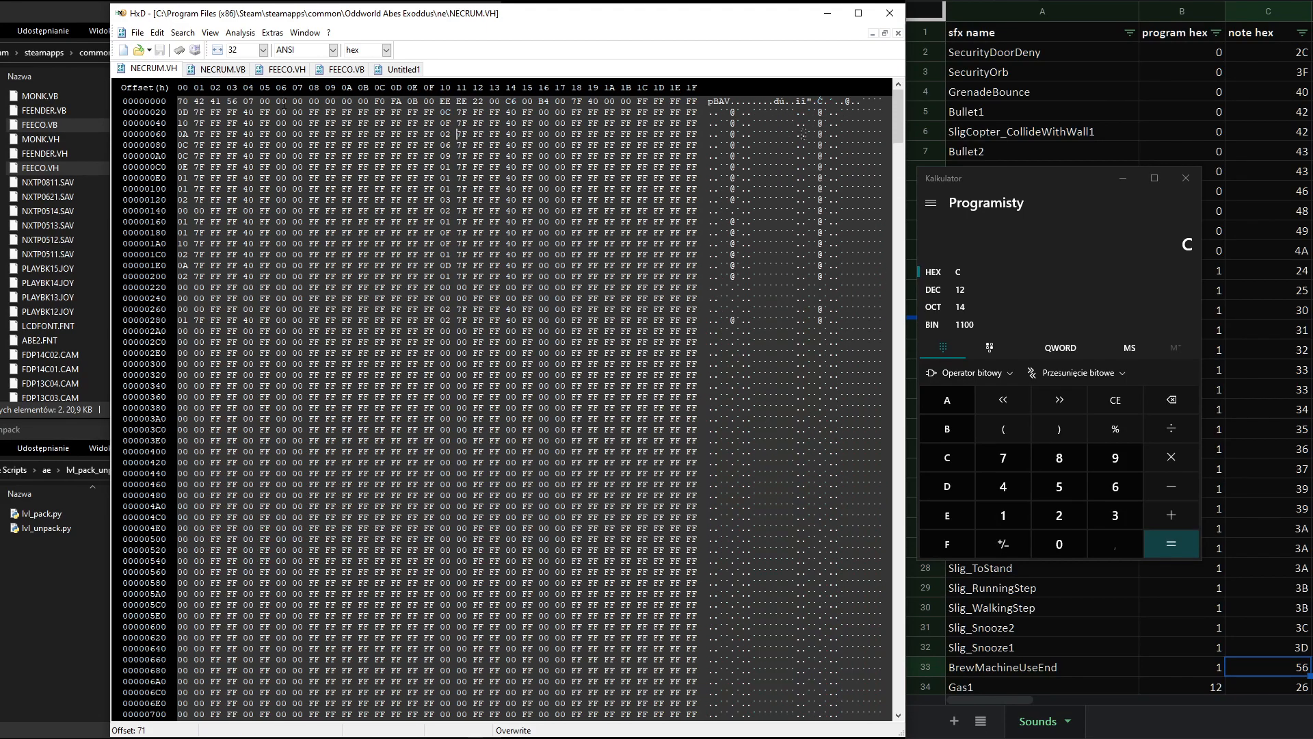
{"action": "scroll", "coordinate": [499, 403], "scroll_direction": "down", "scroll_amount": 20}
{"action": "scroll", "coordinate": [558, 451], "scroll_direction": "down", "scroll_amount": 4}
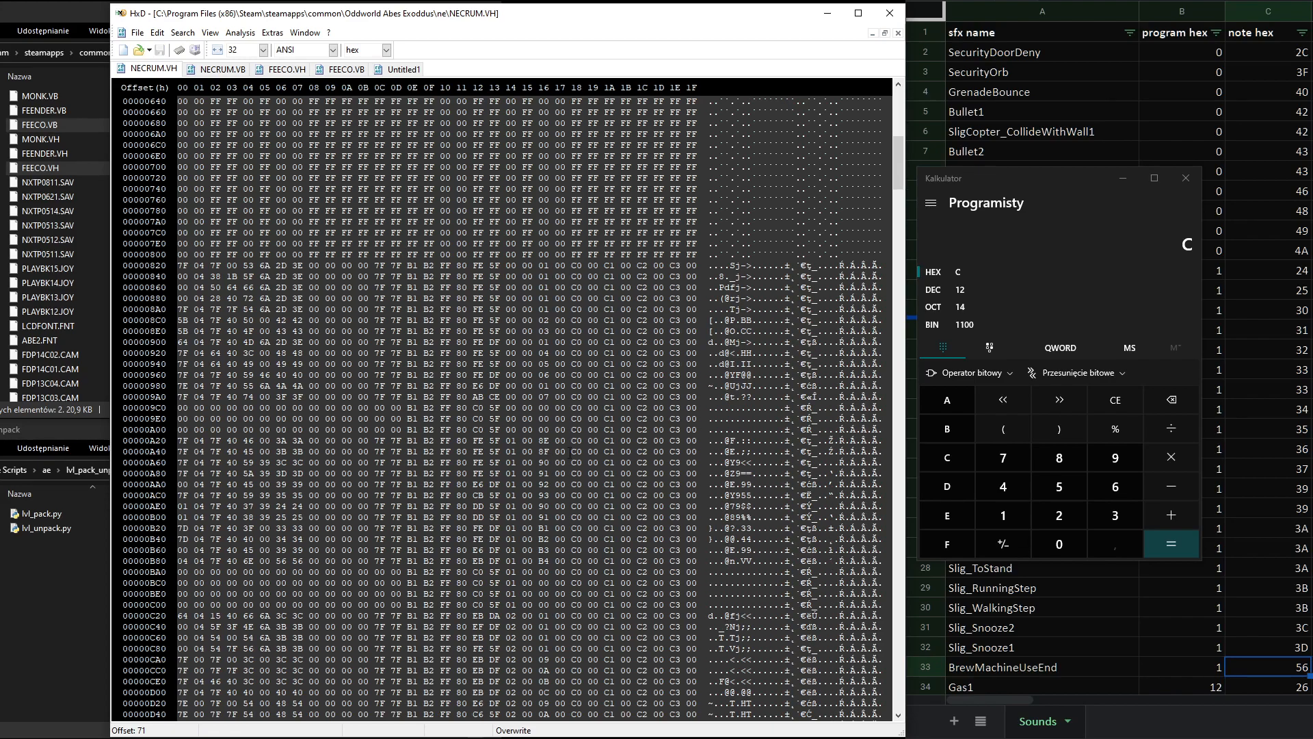
{"action": "scroll", "coordinate": [481, 425], "scroll_direction": "up", "scroll_amount": 17}
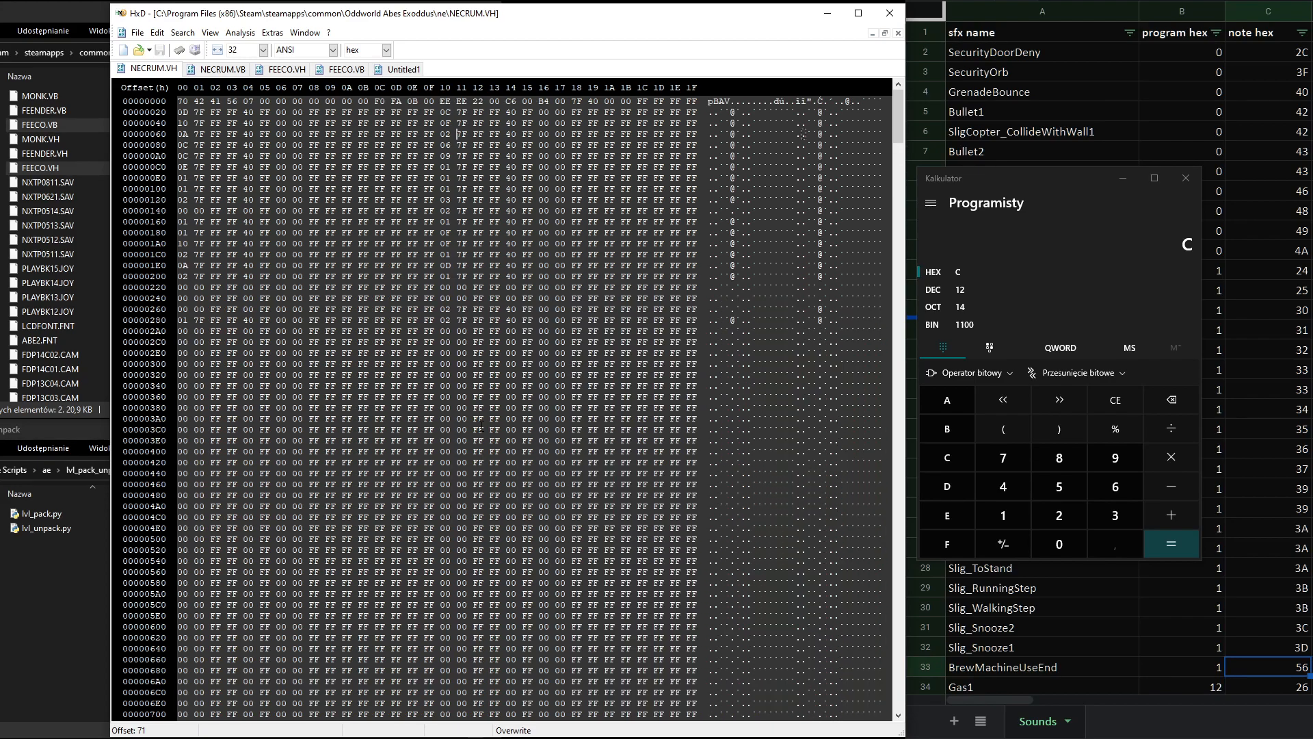
- View NECRUM.VB, then examine the sample index bytes in column 16 of the four entries in Untitled1
{"action": "left_click", "coordinate": [224, 71]}
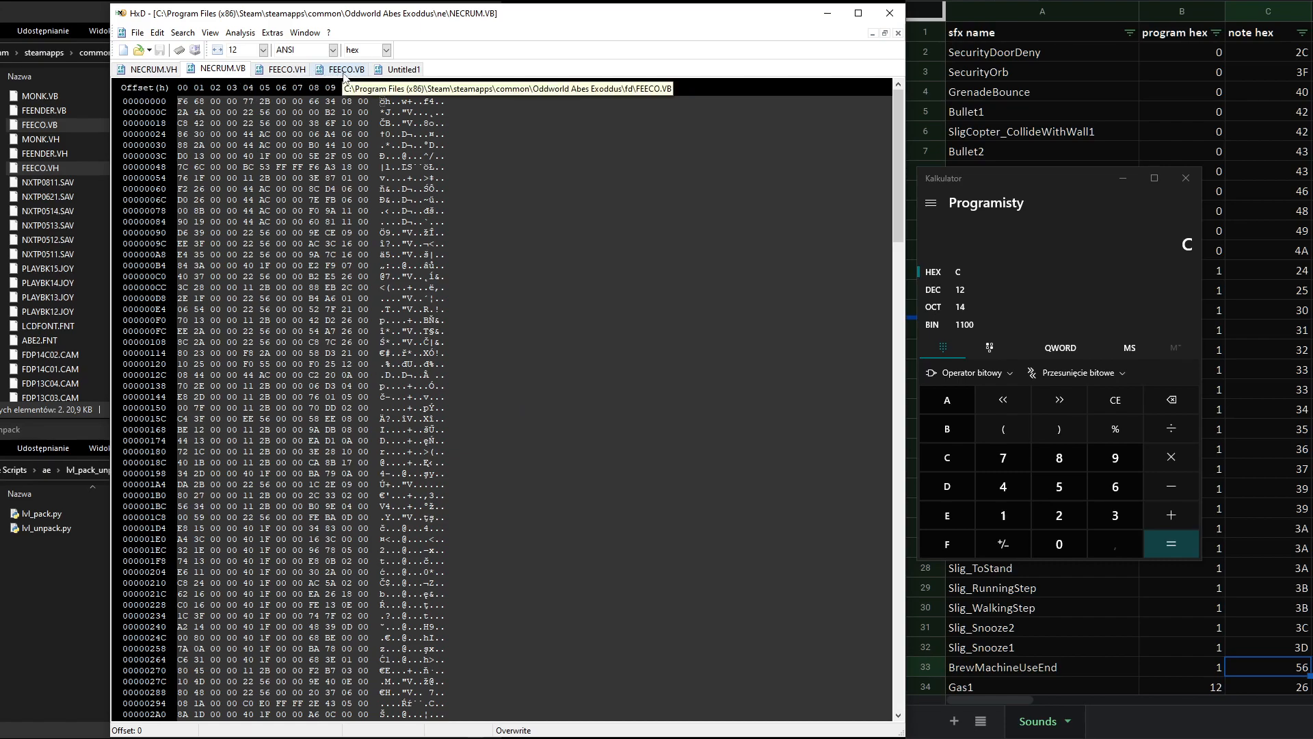
{"action": "left_click", "coordinate": [385, 72]}
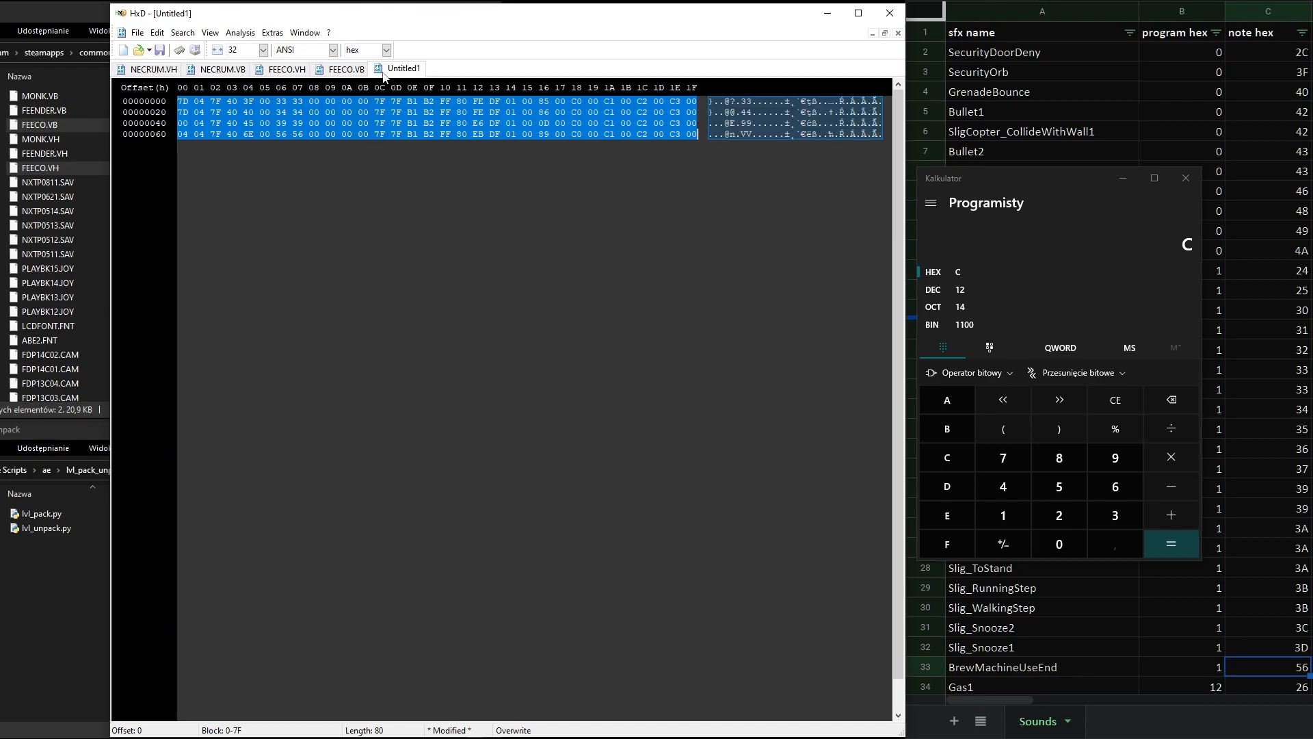
{"action": "left_click", "coordinate": [539, 112]}
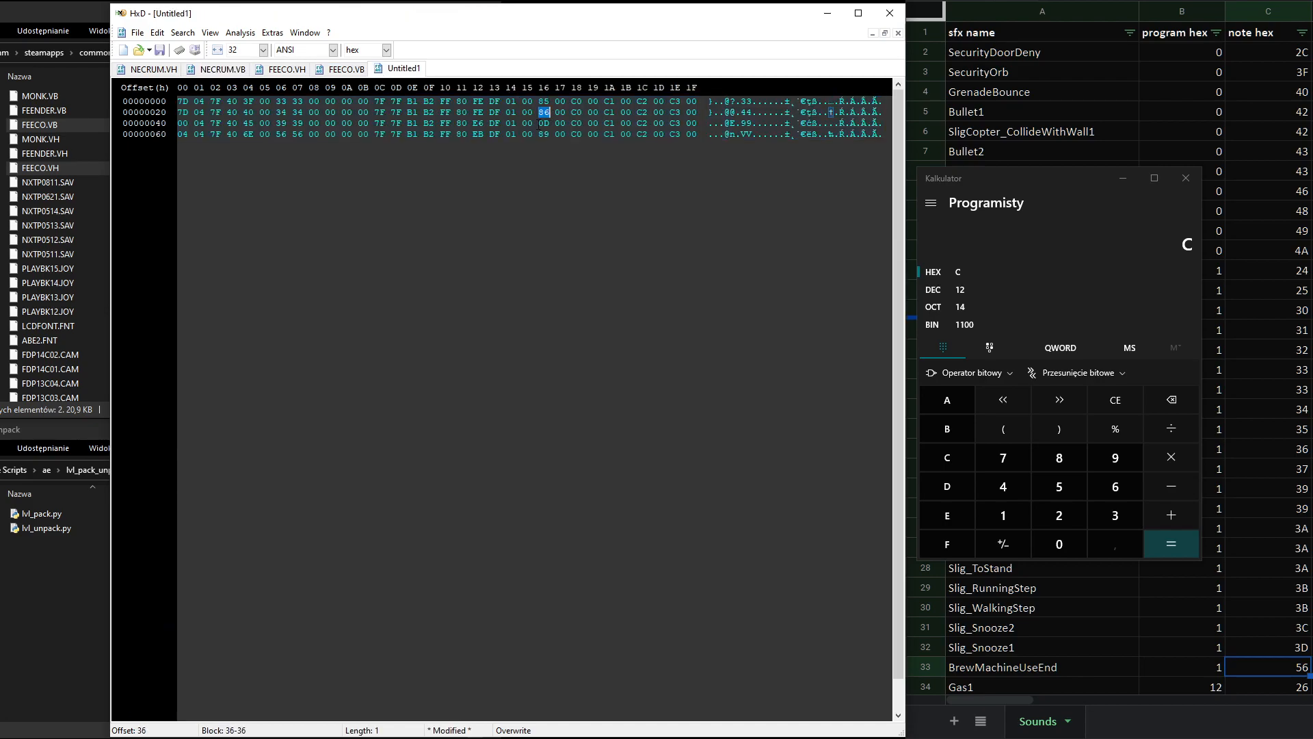
{"action": "left_click_drag", "start_coordinate": [540, 134], "coordinate": [547, 134]}
{"action": "left_click", "coordinate": [545, 101]}
{"action": "left_click", "coordinate": [542, 112]}
- Compare the row layout of FEECO.VB and NECRUM.VB with the first entry's sample index in Untitled1
{"action": "left_click", "coordinate": [345, 70]}
{"action": "left_click", "coordinate": [293, 71]}
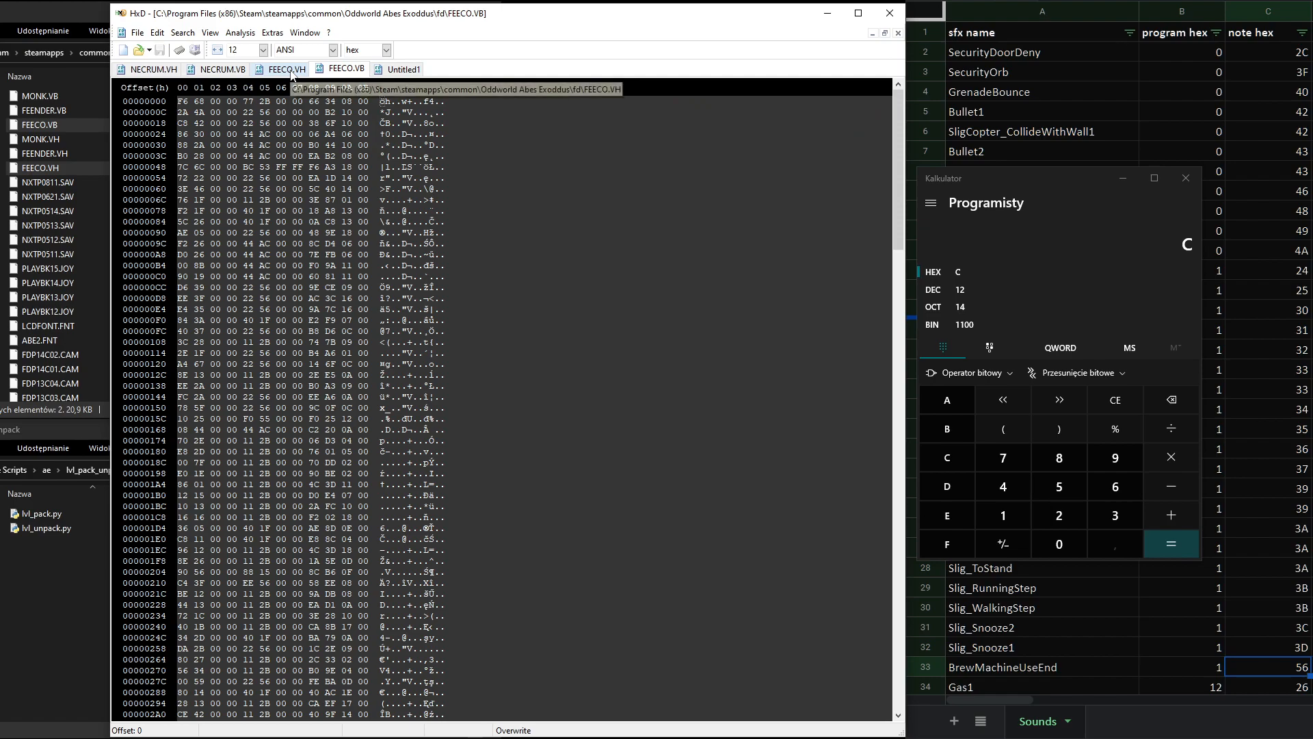
{"action": "left_click", "coordinate": [335, 71]}
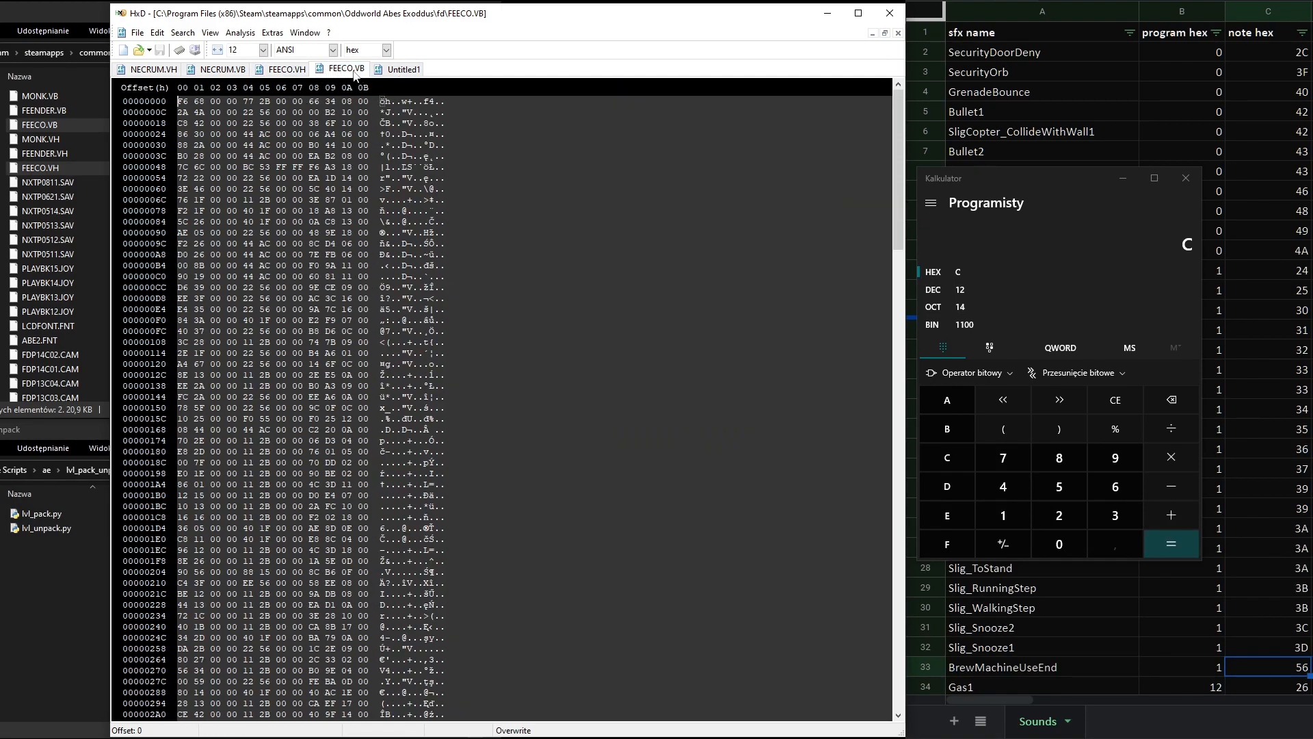
{"action": "left_click", "coordinate": [404, 71]}
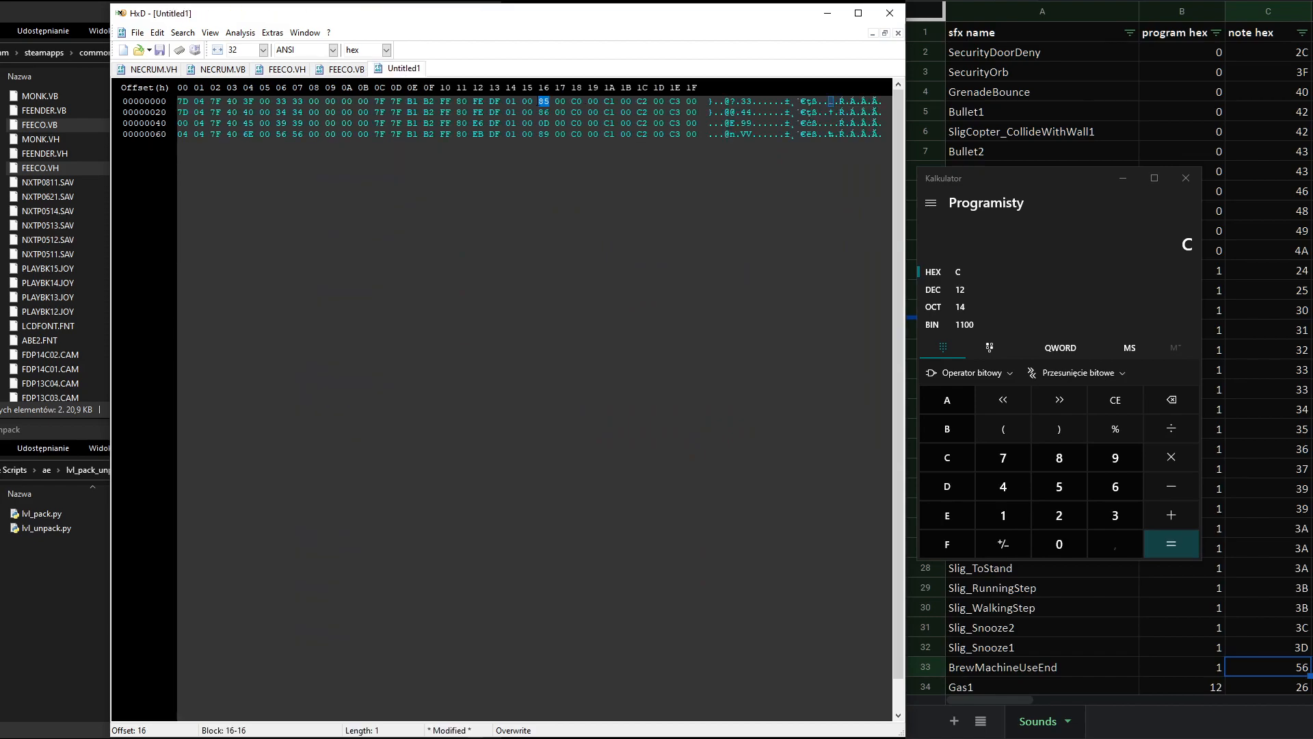
{"action": "left_click", "coordinate": [347, 69]}
{"action": "left_click", "coordinate": [218, 70]}
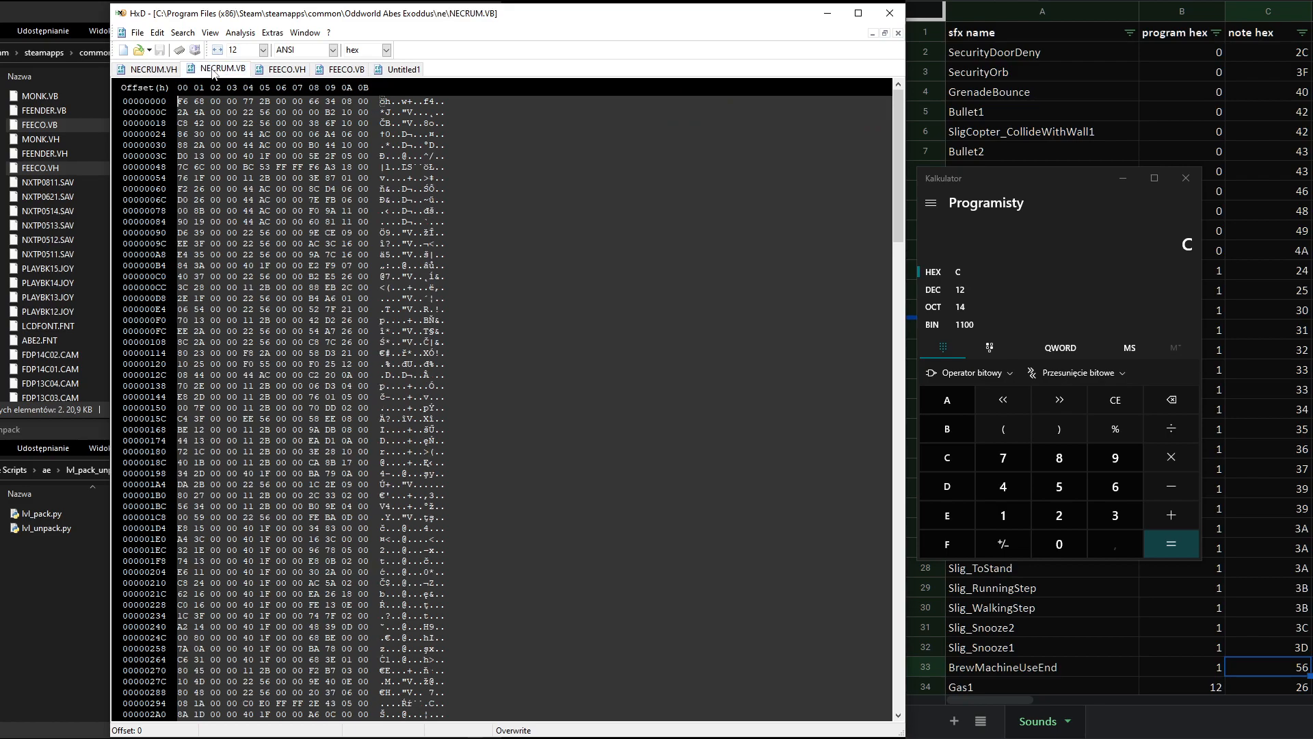
{"action": "left_click", "coordinate": [405, 69]}
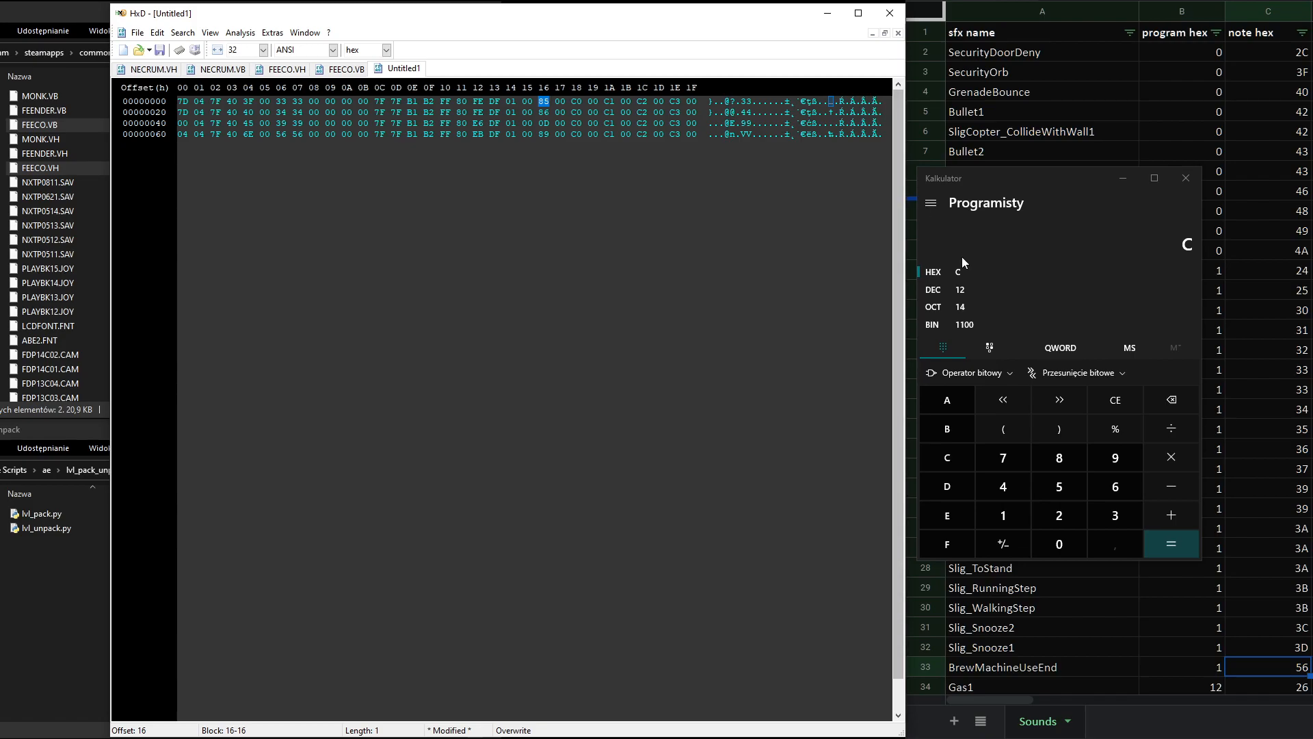
- In the programmer Calculator, enter hexadecimal 84, convert it to decimal and set up its multiplication by 12
{"action": "left_click", "coordinate": [1108, 393]}
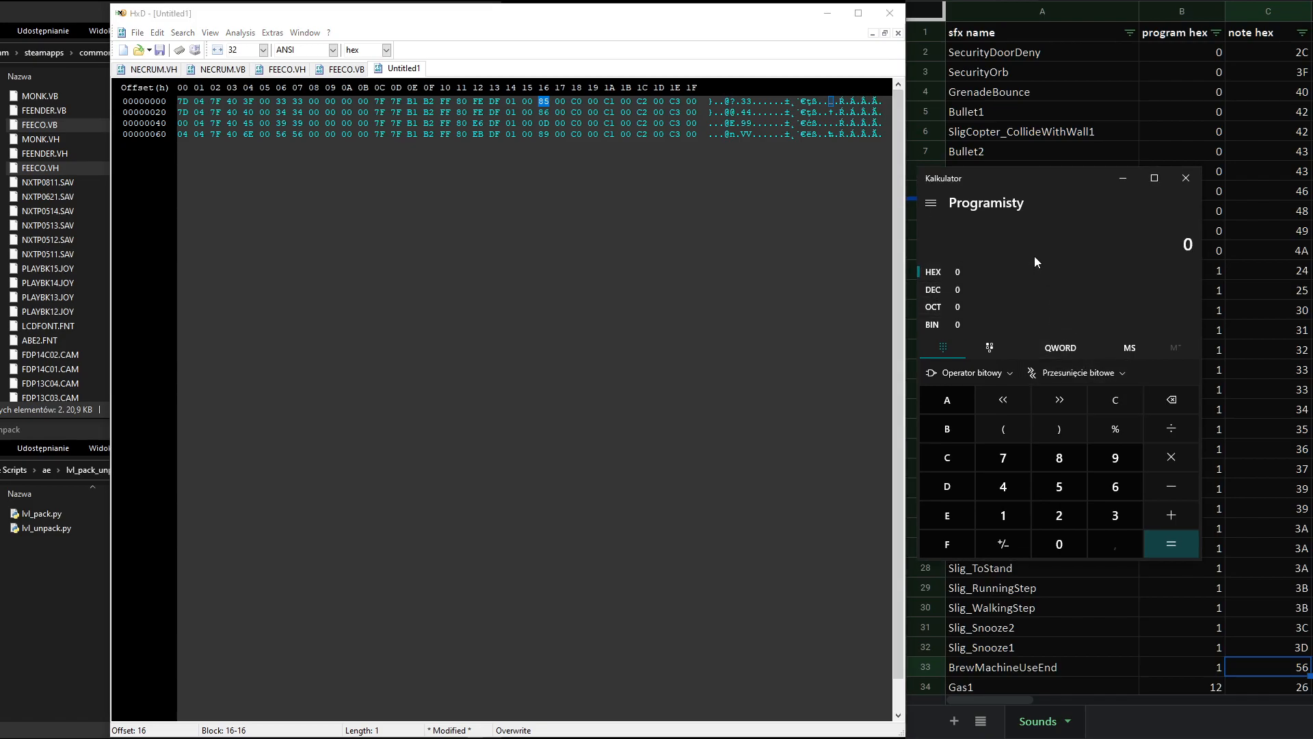
{"action": "left_click", "coordinate": [1066, 459]}
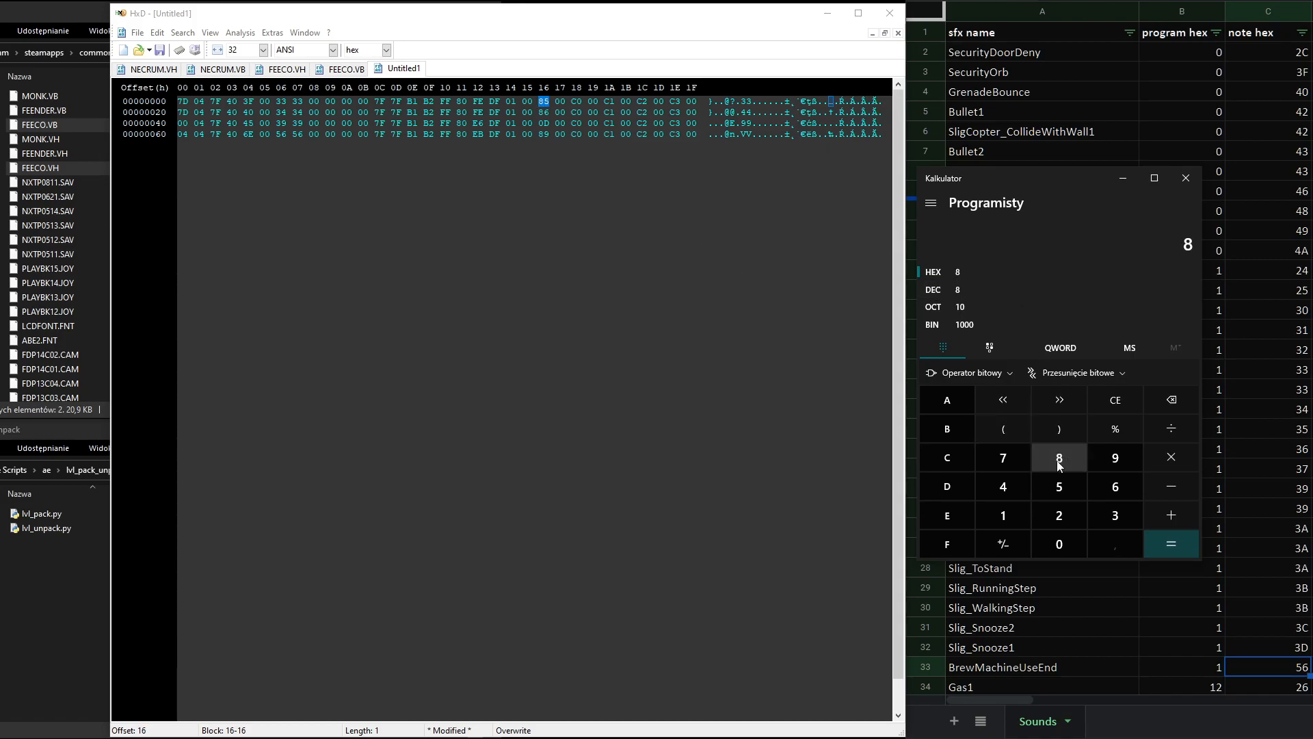
{"action": "left_click", "coordinate": [1012, 487]}
{"action": "left_click", "coordinate": [968, 293]}
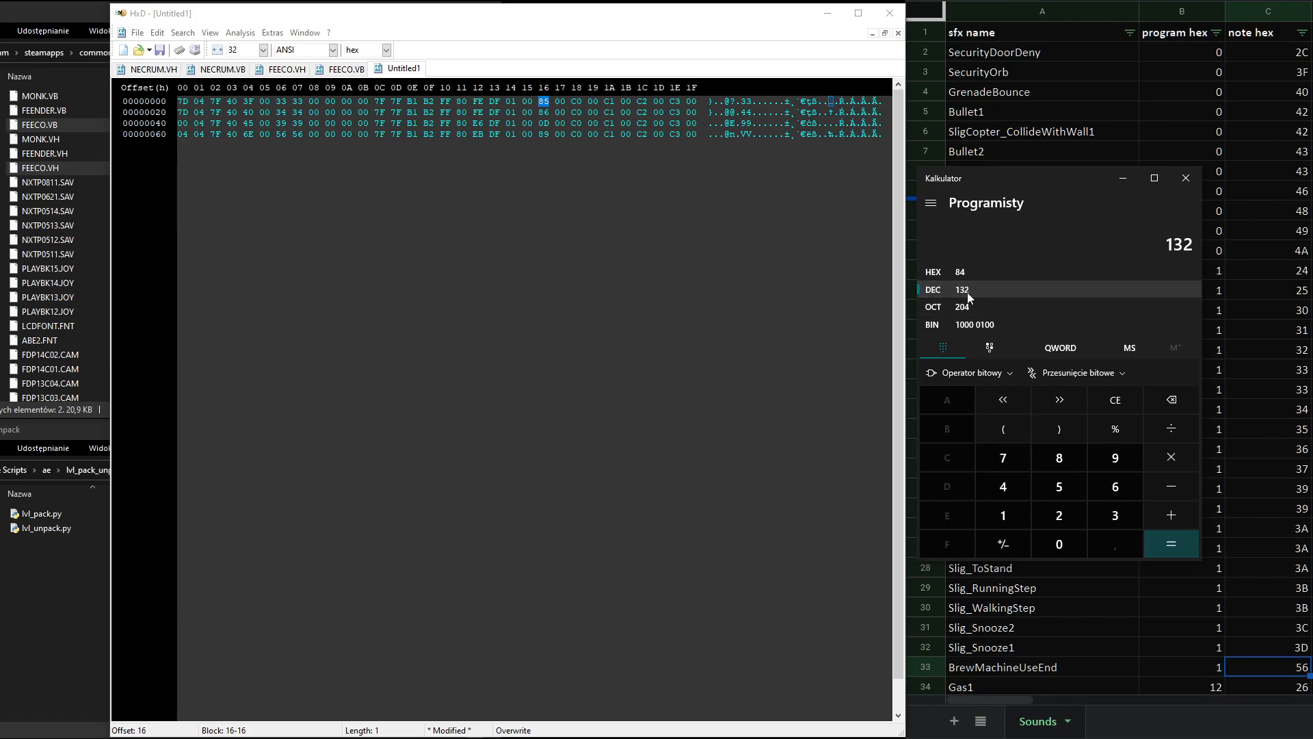
{"action": "left_click", "coordinate": [1174, 457]}
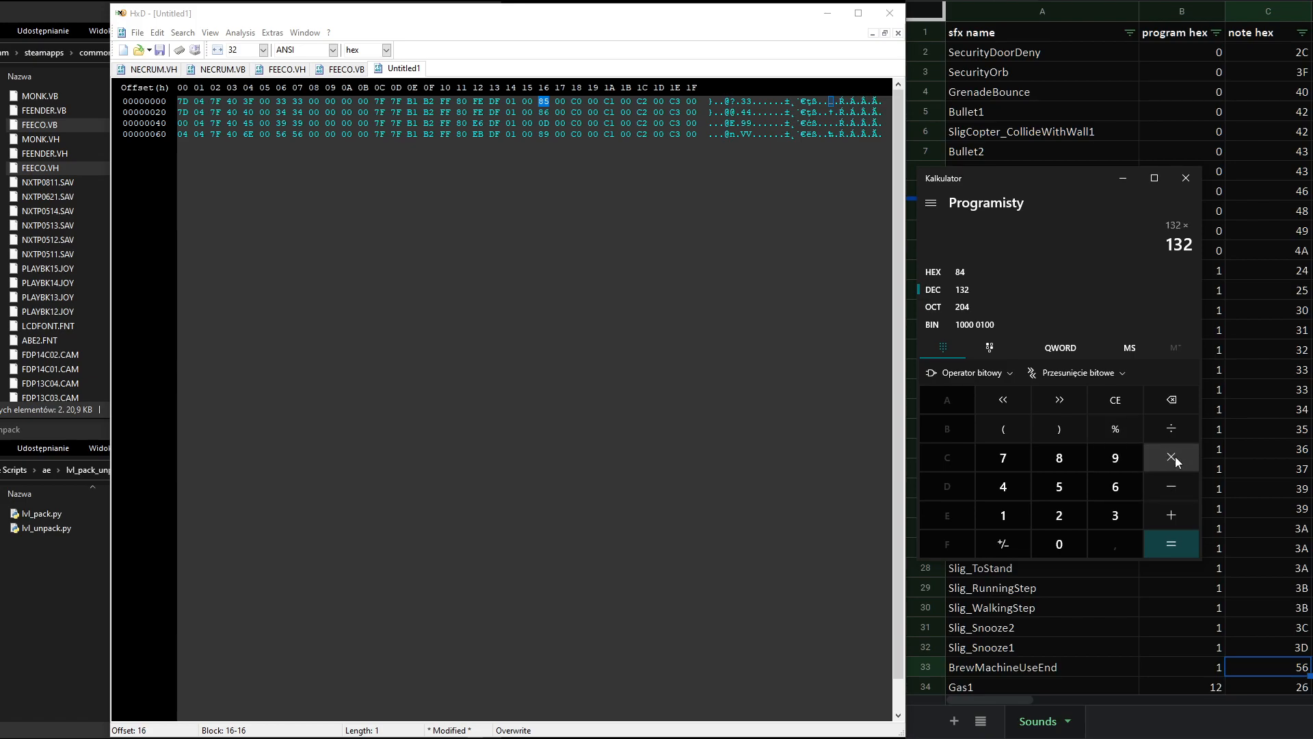
{"action": "left_click", "coordinate": [1008, 519]}
{"action": "left_click", "coordinate": [1073, 521]}
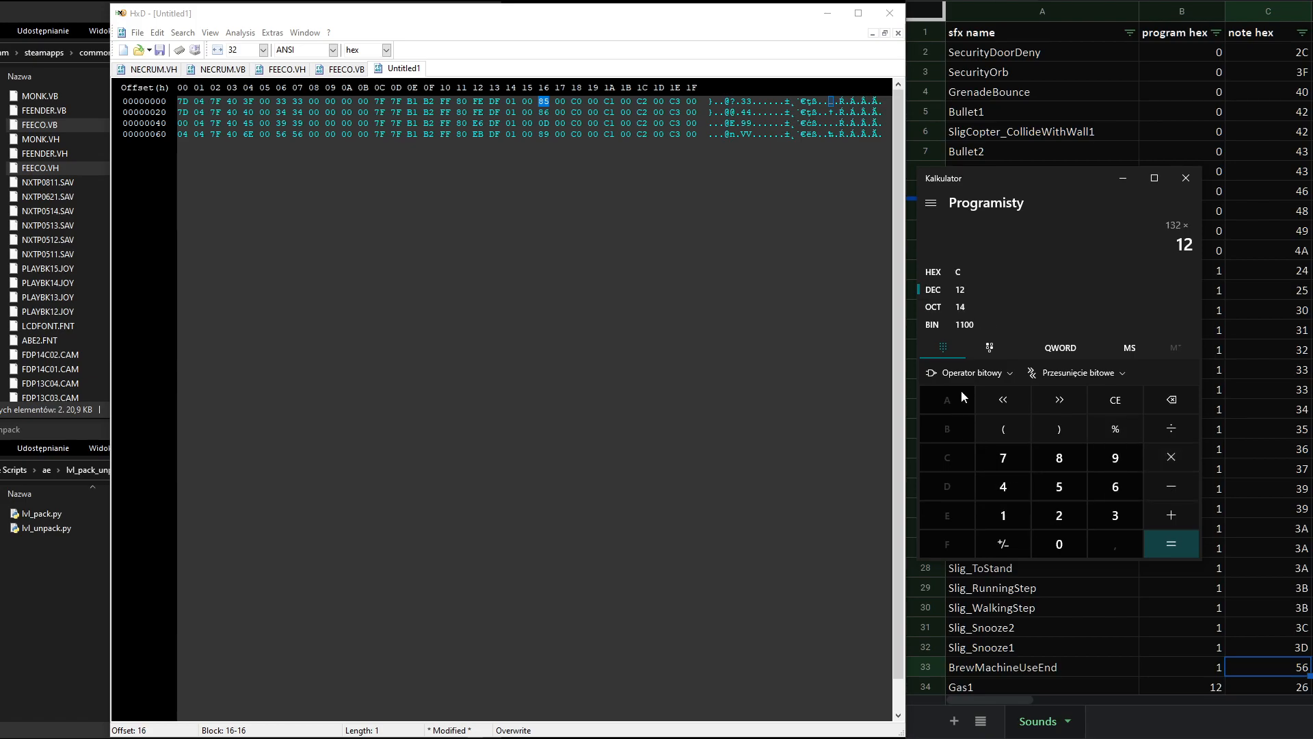
- Check the 12-byte rows at the start of FEECO.VB, then complete the multiplication and convert the product to hexadecimal
{"action": "left_click", "coordinate": [342, 70]}
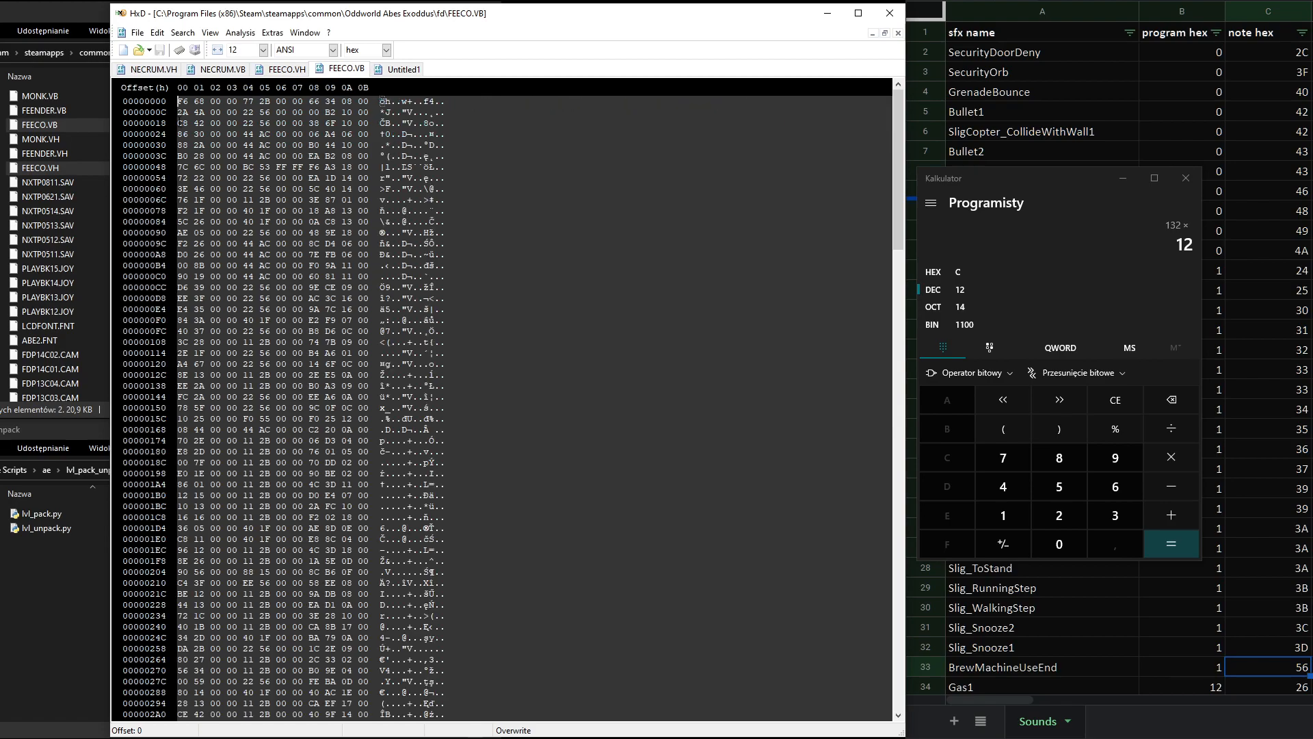
{"action": "left_click_drag", "start_coordinate": [181, 102], "coordinate": [371, 124]}
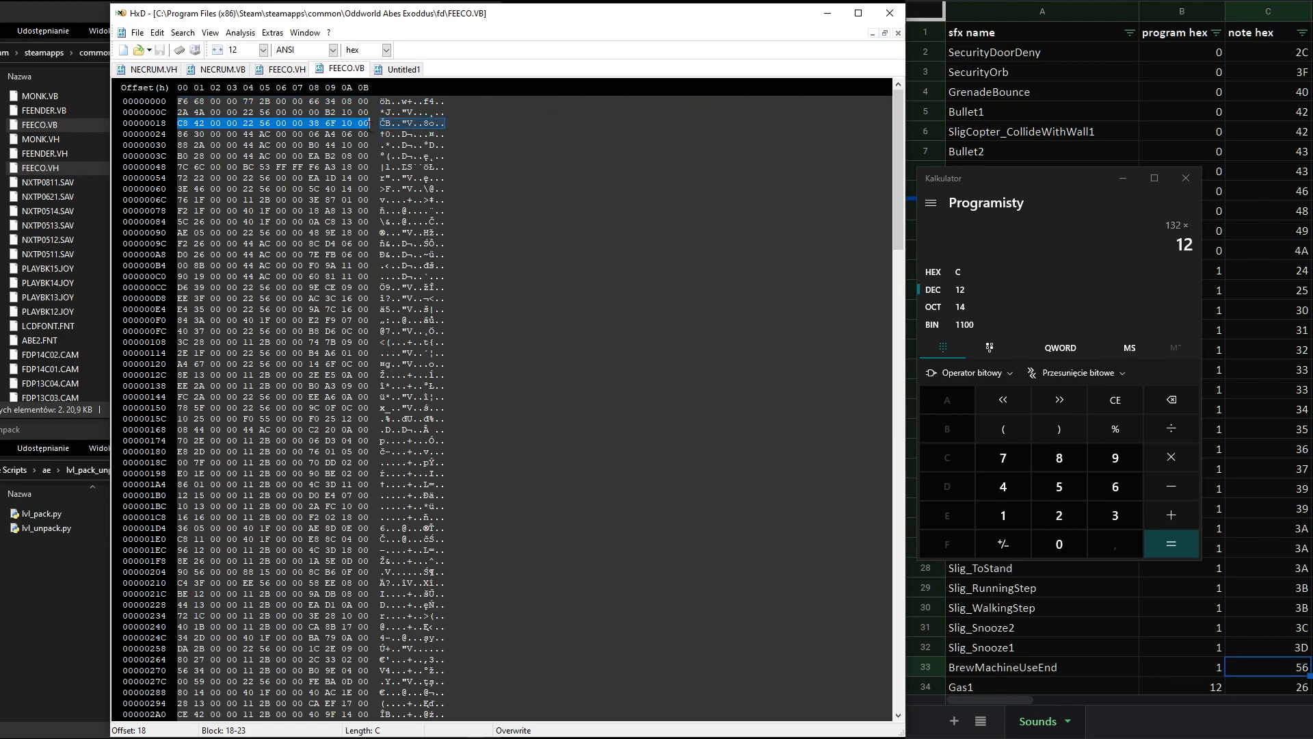
{"action": "left_click", "coordinate": [180, 103]}
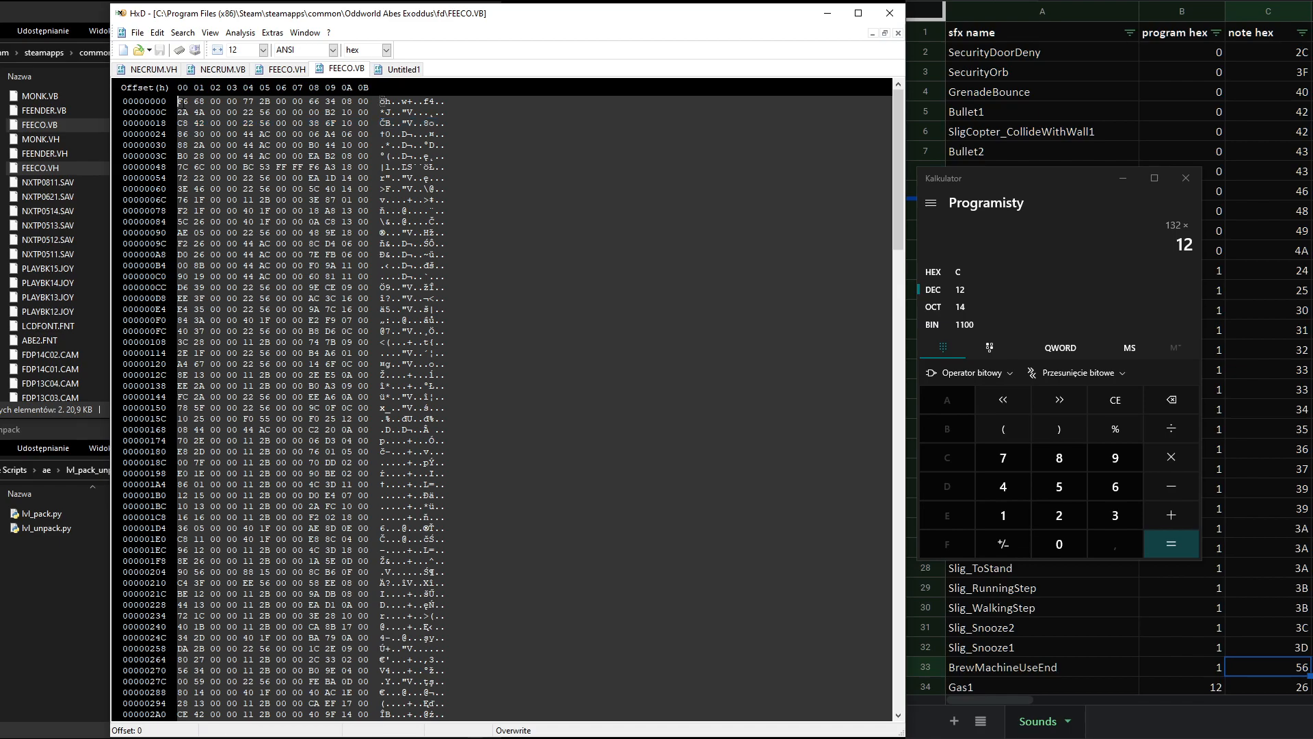
{"action": "left_click", "coordinate": [409, 71]}
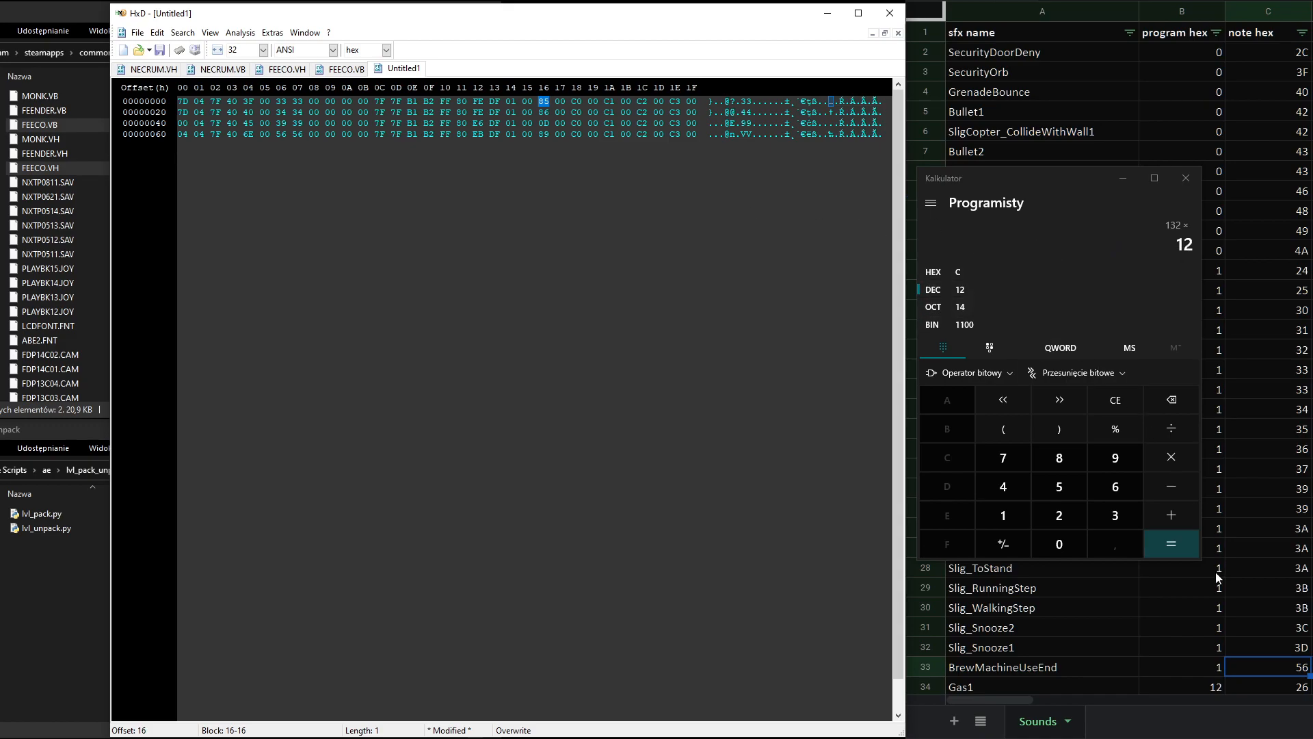
{"action": "left_click", "coordinate": [1171, 551]}
{"action": "left_click", "coordinate": [977, 270]}
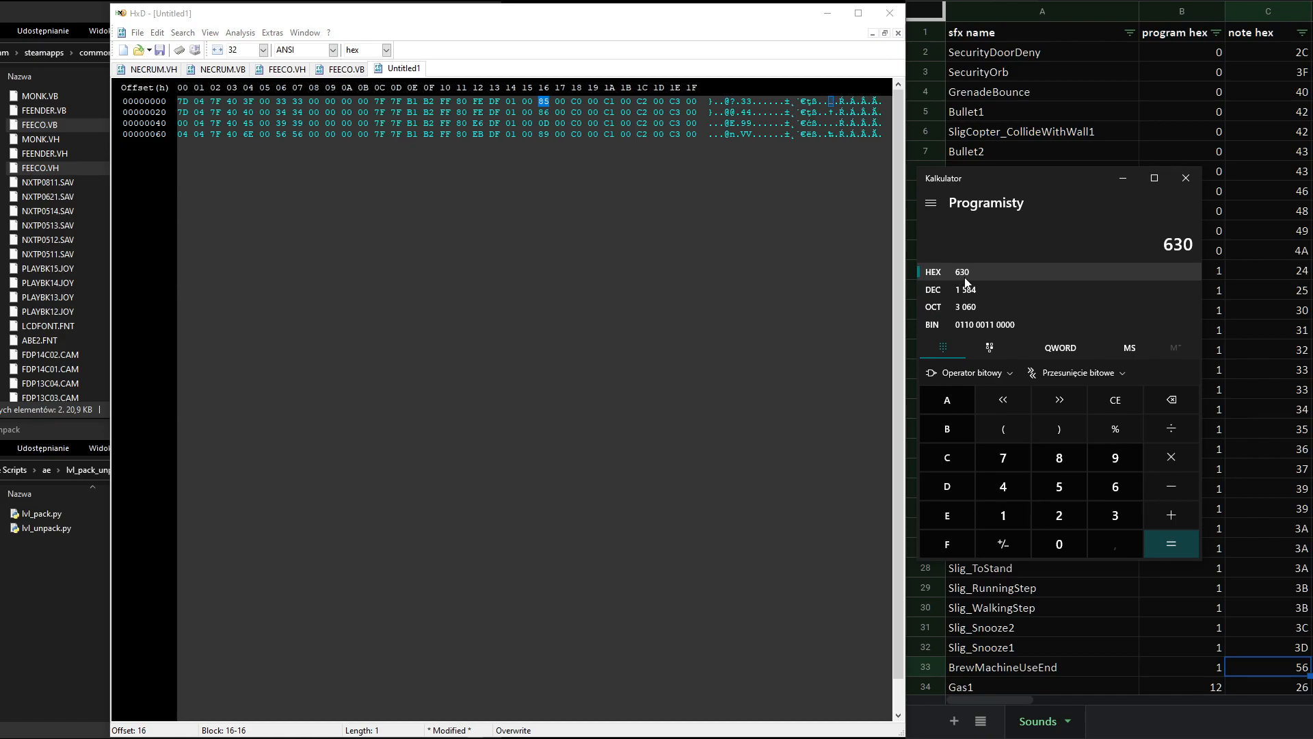
- Go to hexadecimal offset 630 from the beginning of FEECO.VB and select the 12-byte row there
{"action": "left_click", "coordinate": [346, 70]}
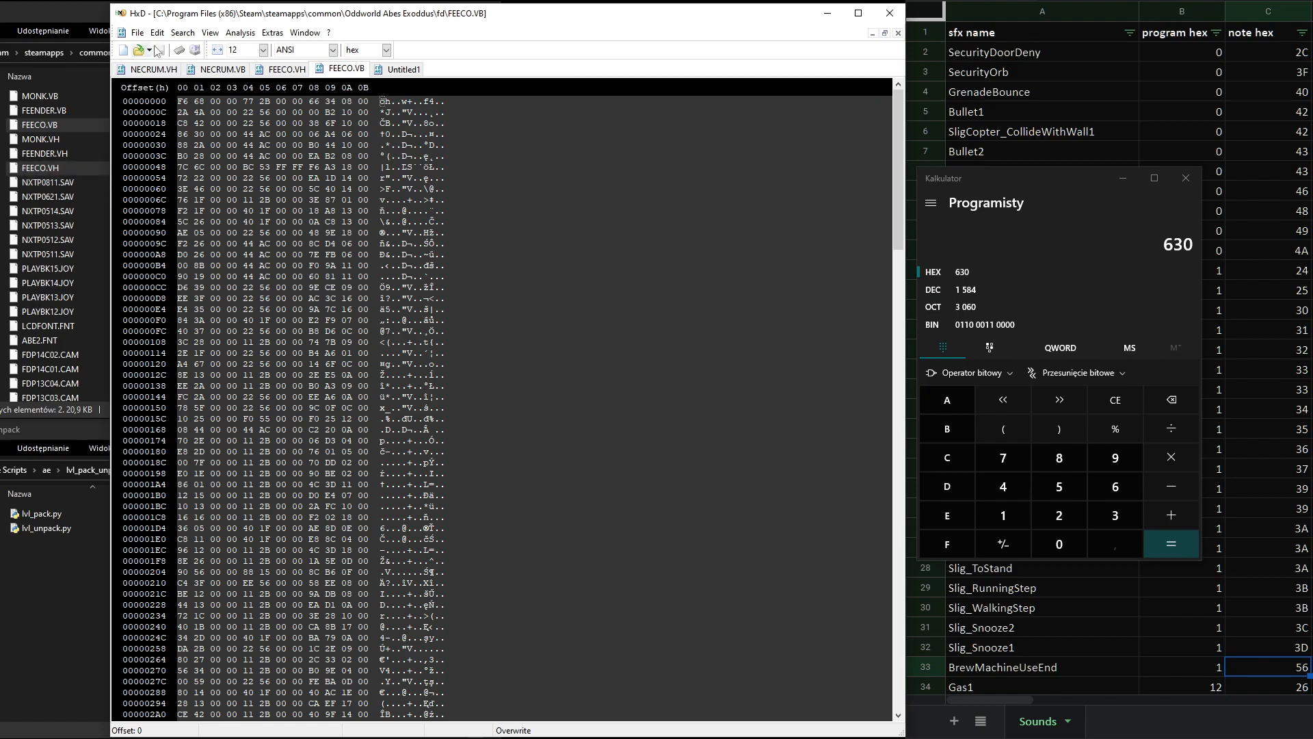
{"action": "left_click", "coordinate": [183, 32]}
{"action": "left_click", "coordinate": [211, 116]}
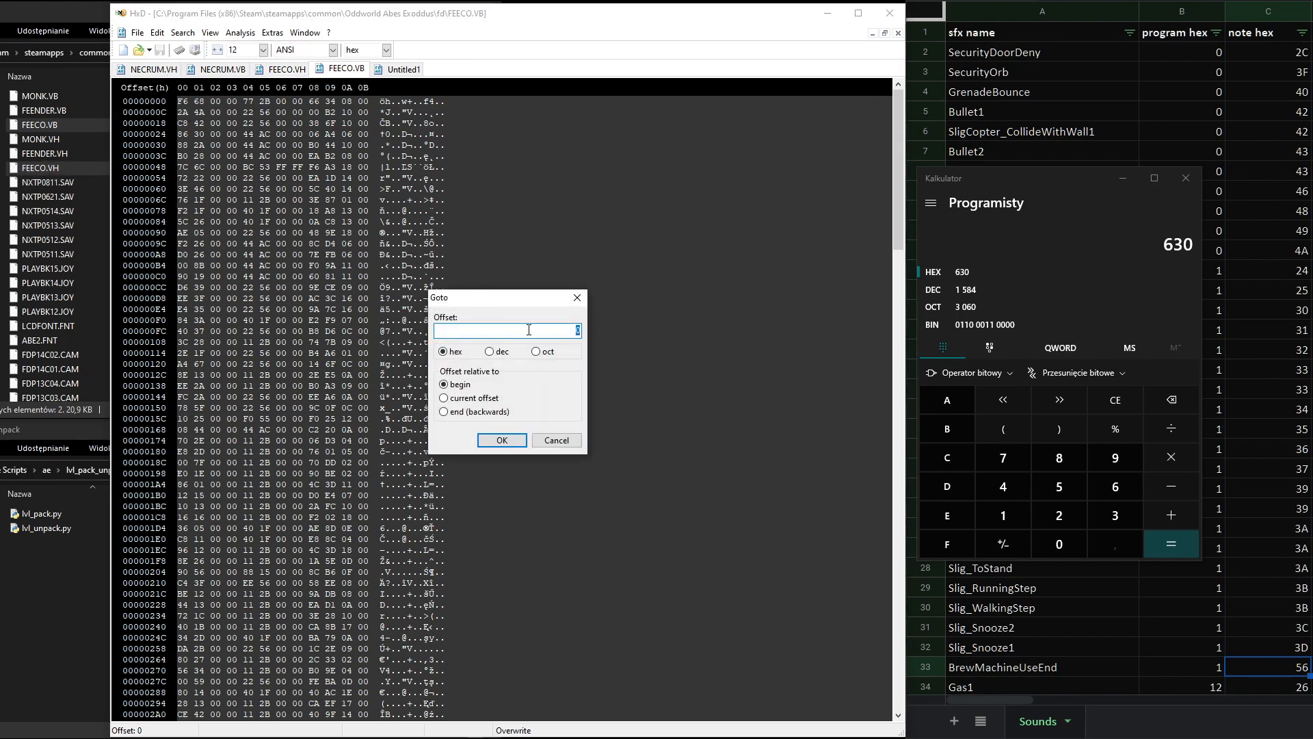
{"action": "type", "text": "630"}
{"action": "left_click", "coordinate": [500, 443]}
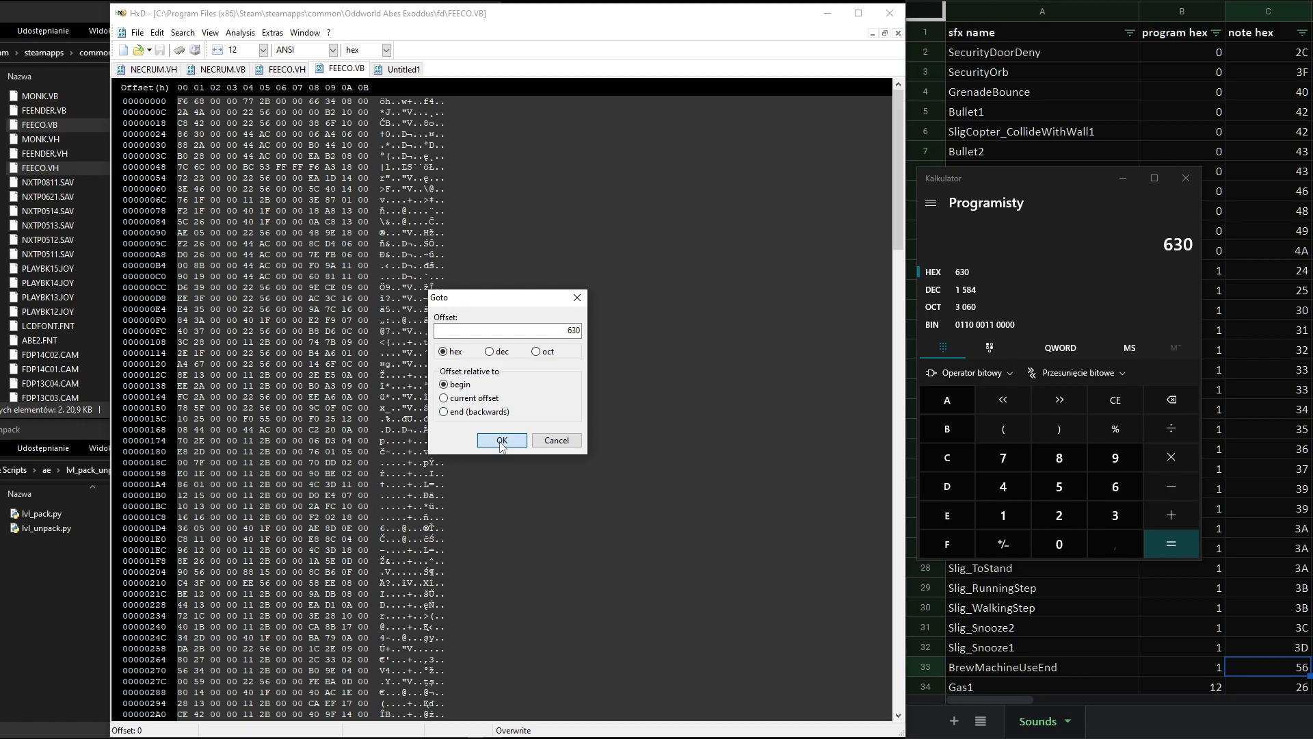
{"action": "scroll", "coordinate": [265, 420], "scroll_direction": "down", "scroll_amount": 2}
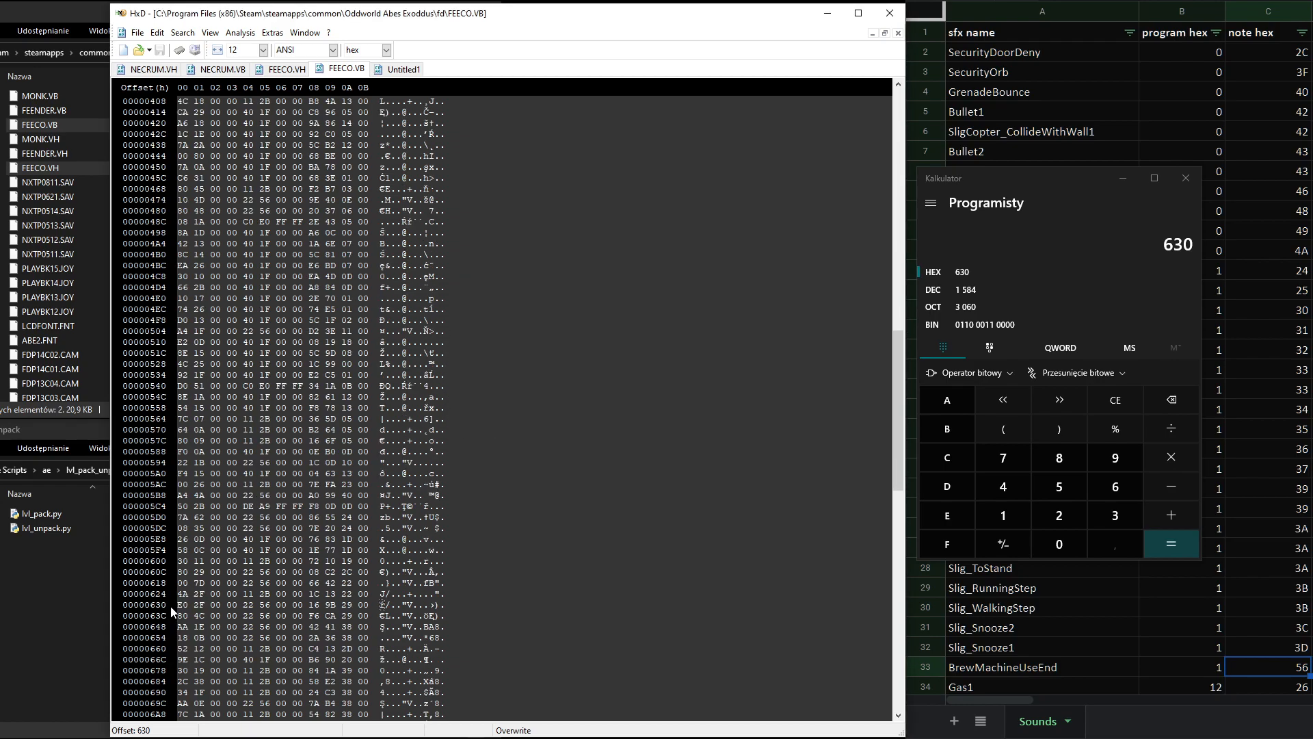
{"action": "left_click_drag", "start_coordinate": [179, 606], "coordinate": [370, 606]}
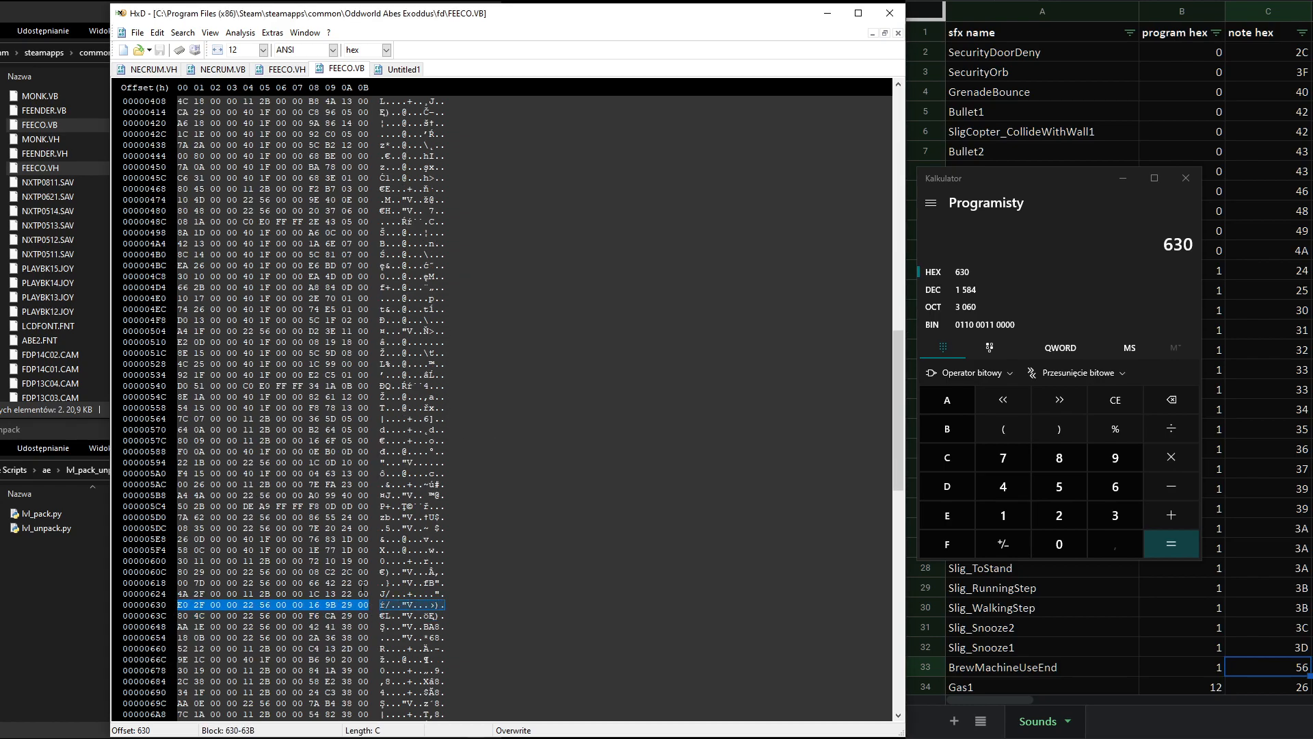
- Check the first two sample indexes in Untitled1, then select and copy the two FEECO.VB rows at offsets 630 and 63C
{"action": "left_click", "coordinate": [402, 69]}
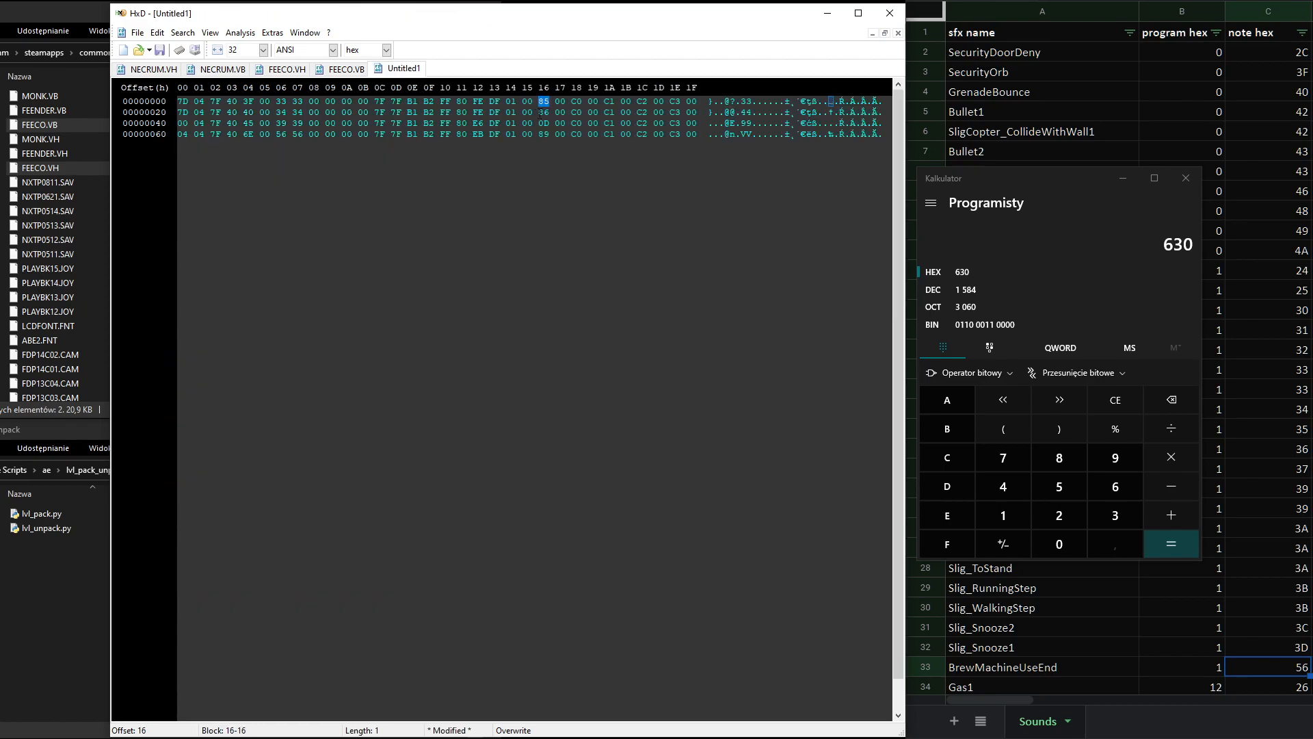
{"action": "left_click_drag", "start_coordinate": [540, 101], "coordinate": [547, 112]}
{"action": "left_click", "coordinate": [344, 70]}
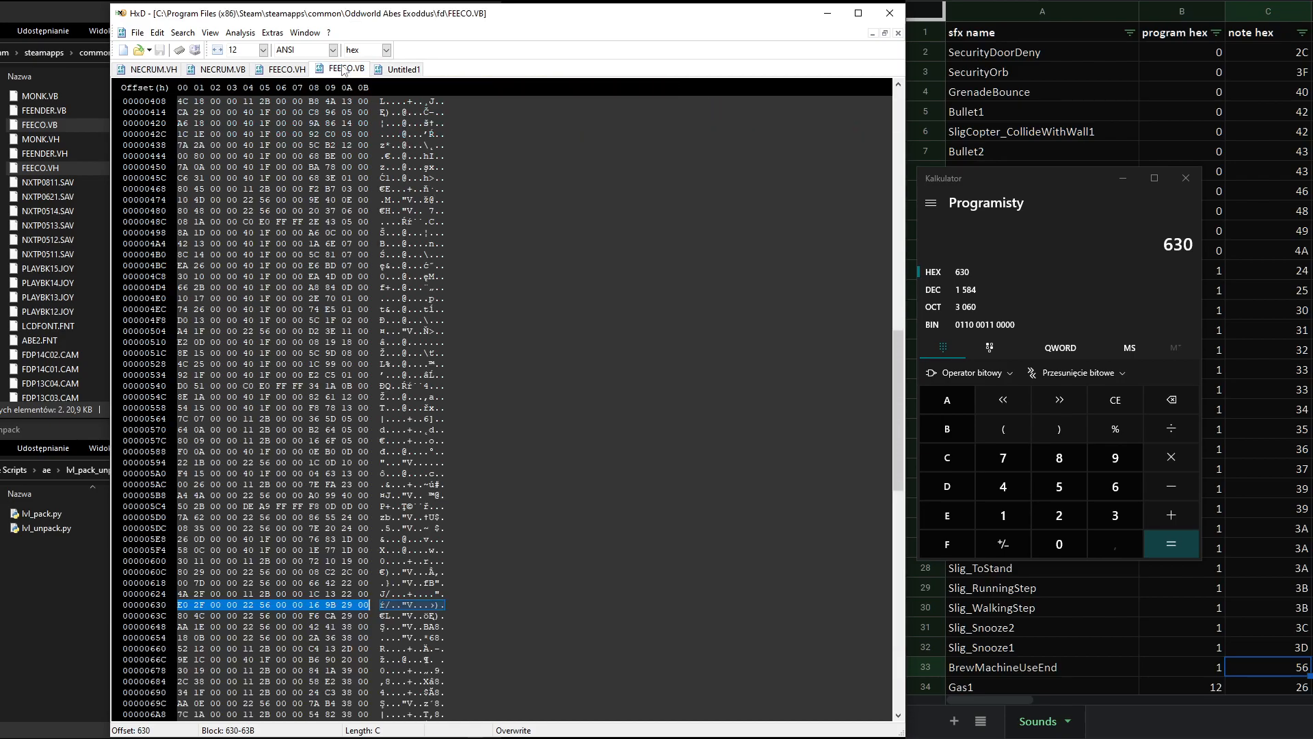
{"action": "left_click_drag", "start_coordinate": [179, 605], "coordinate": [369, 615]}
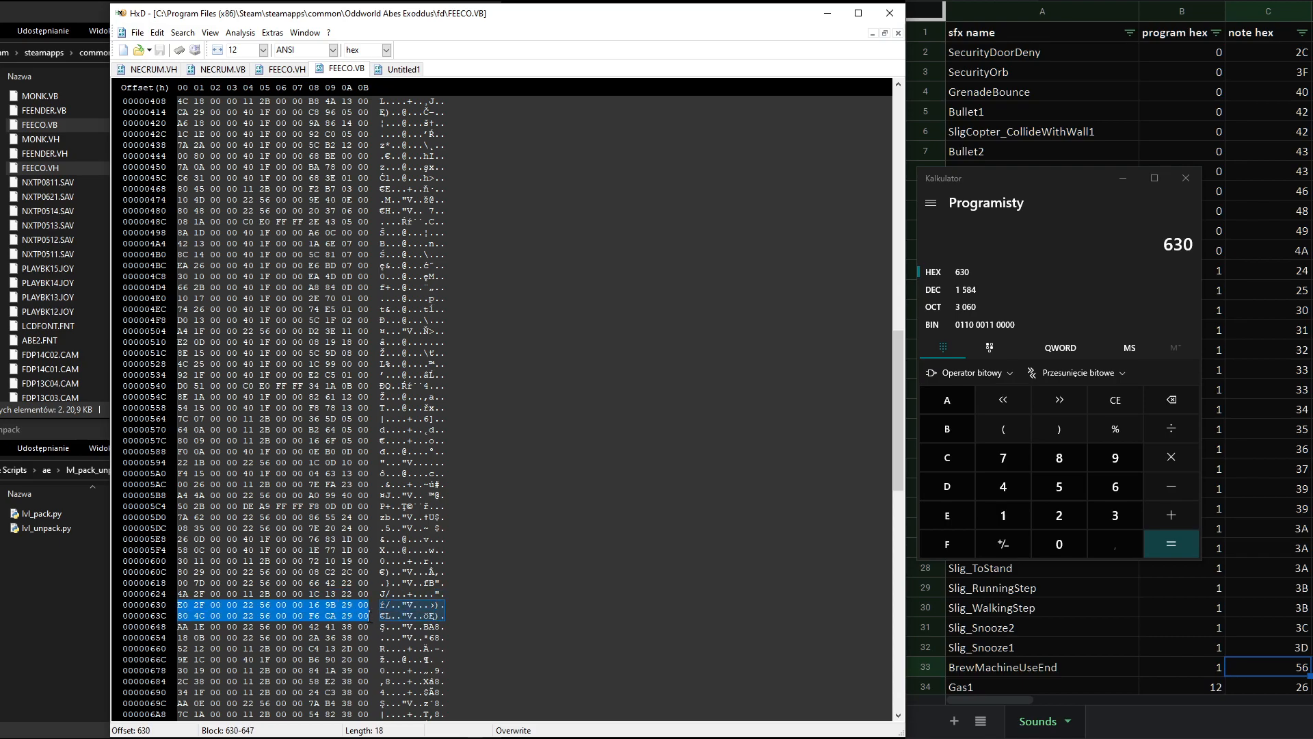
- Paste the two copied sample rows at the end of NECRUM.VB, starting at offset 840
{"action": "left_click", "coordinate": [222, 69]}
{"action": "scroll", "coordinate": [369, 534], "scroll_direction": "down", "scroll_amount": 5}
{"action": "scroll", "coordinate": [369, 534], "scroll_direction": "down", "scroll_amount": 10}
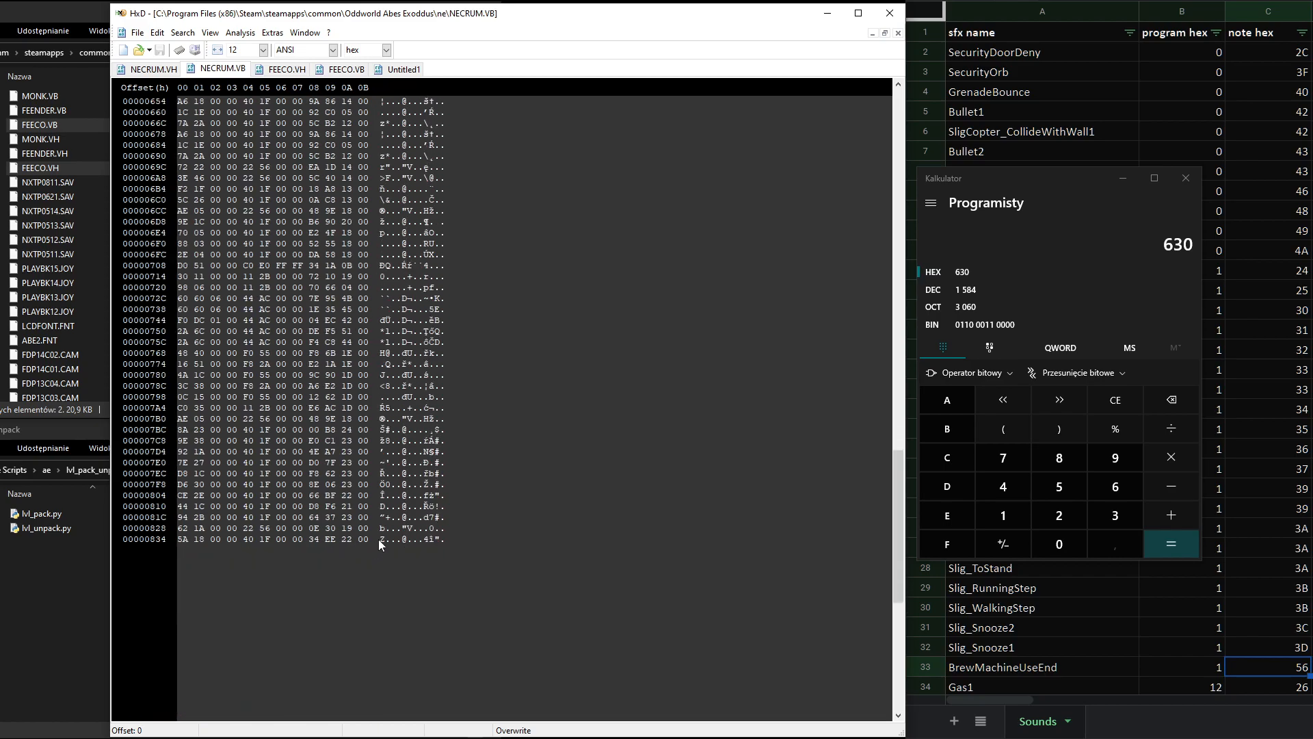
{"action": "left_click", "coordinate": [380, 547]}
{"action": "key", "text": "ctrl+v"}
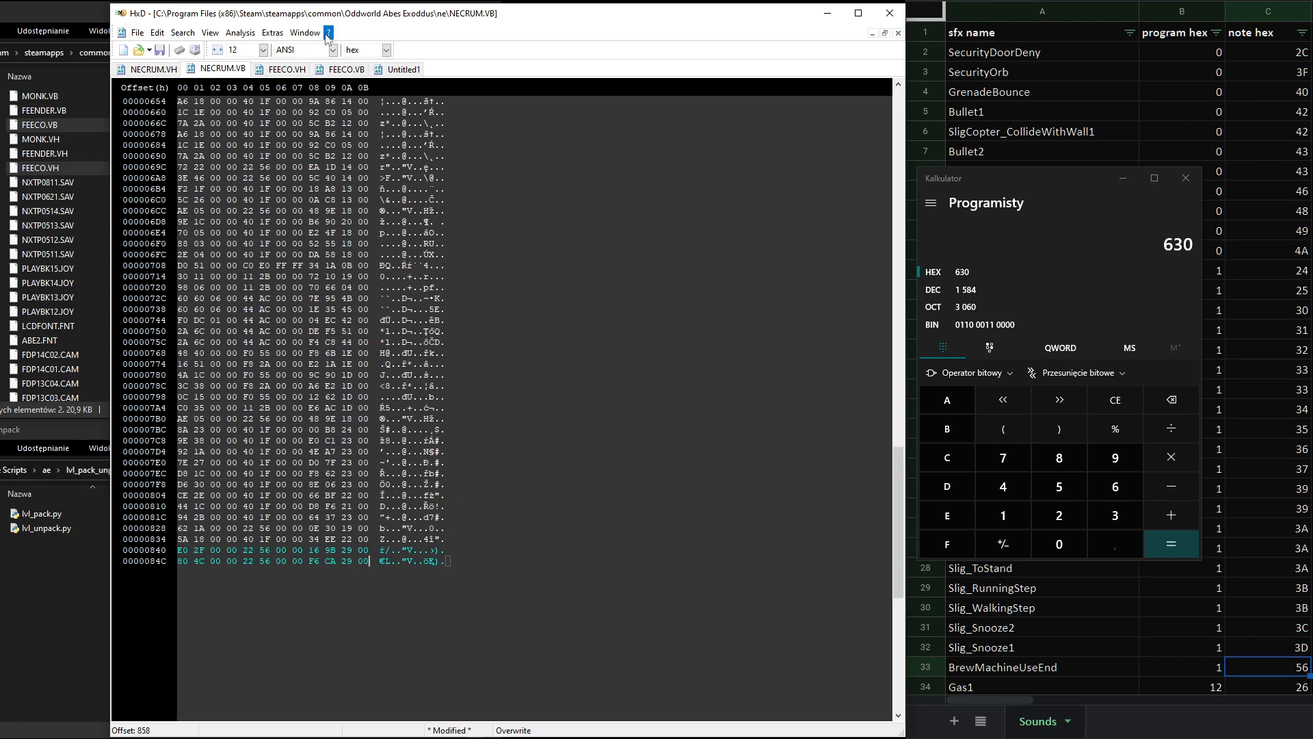
{"action": "key", "text": "ctrl+v"}
- Select the third entry's sample index 0D in Untitled1 and convert hexadecimal D to decimal in the Calculator
{"action": "left_click", "coordinate": [402, 71]}
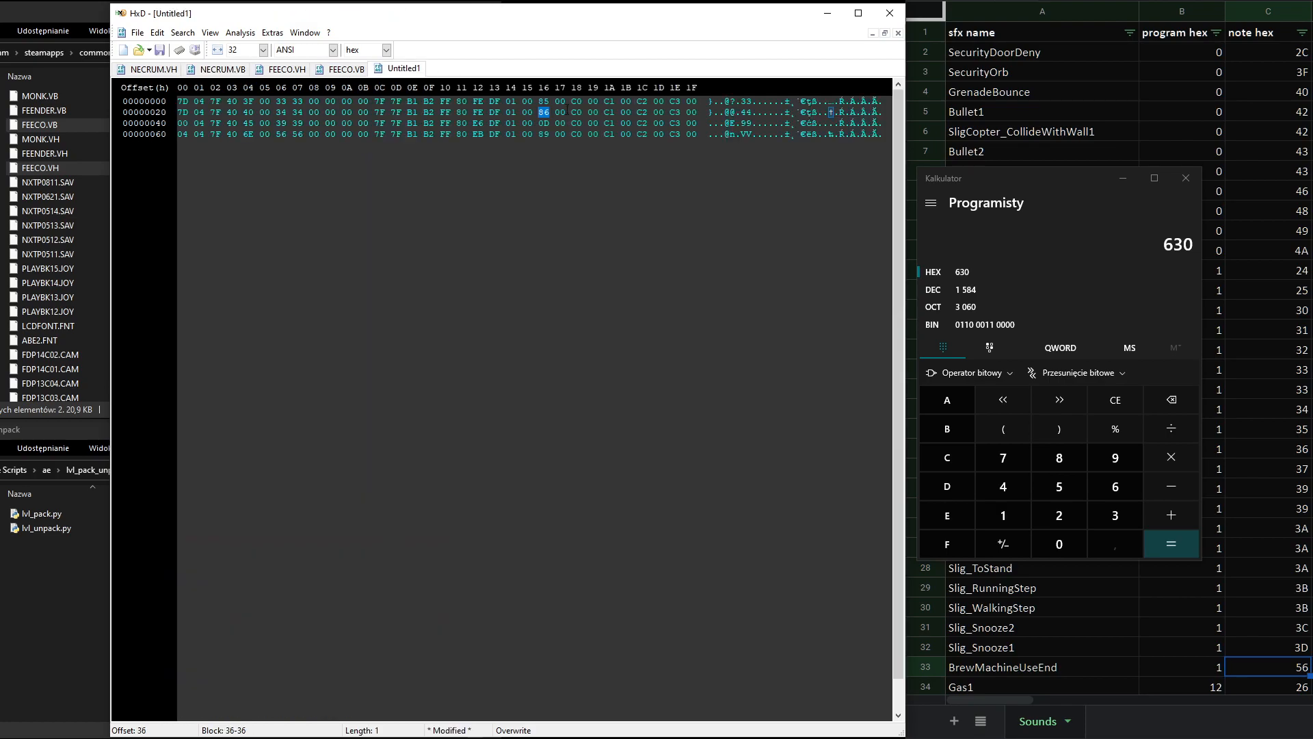
{"action": "left_click", "coordinate": [542, 123]}
{"action": "left_click", "coordinate": [1115, 404]}
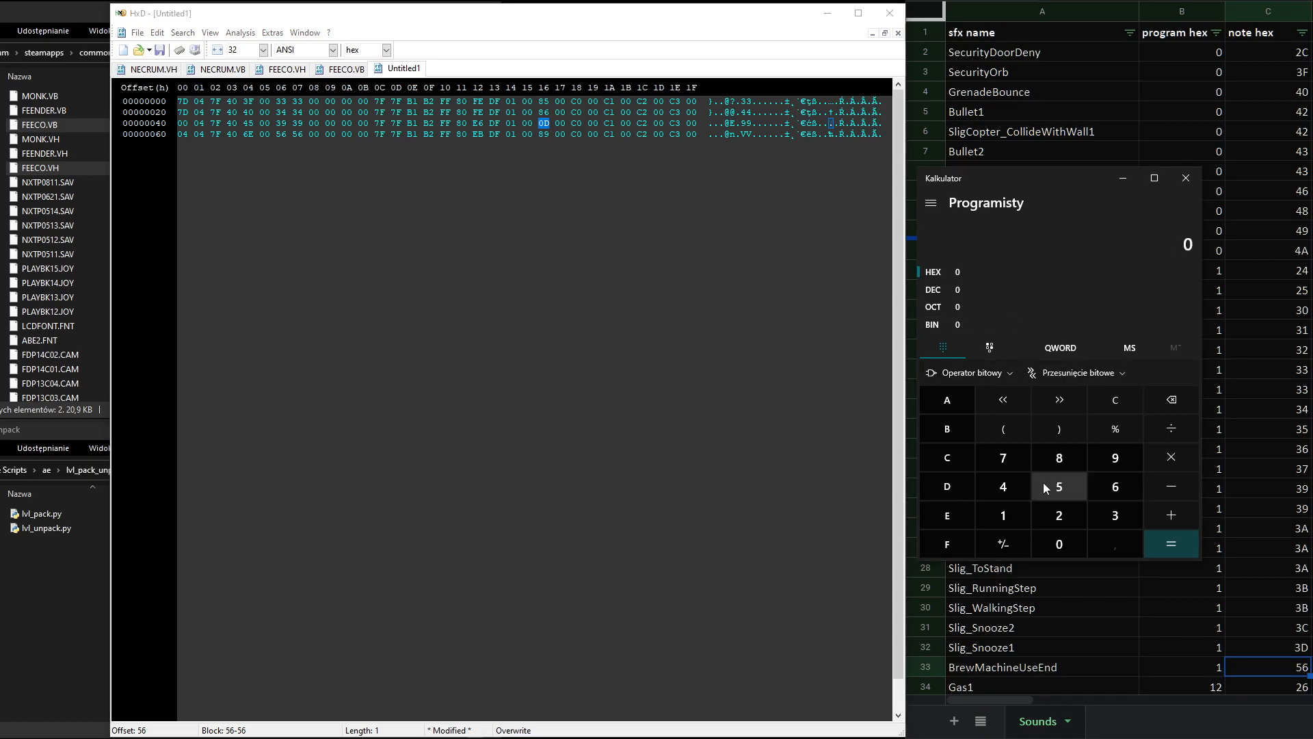
{"action": "left_click", "coordinate": [955, 483]}
{"action": "left_click", "coordinate": [978, 294]}
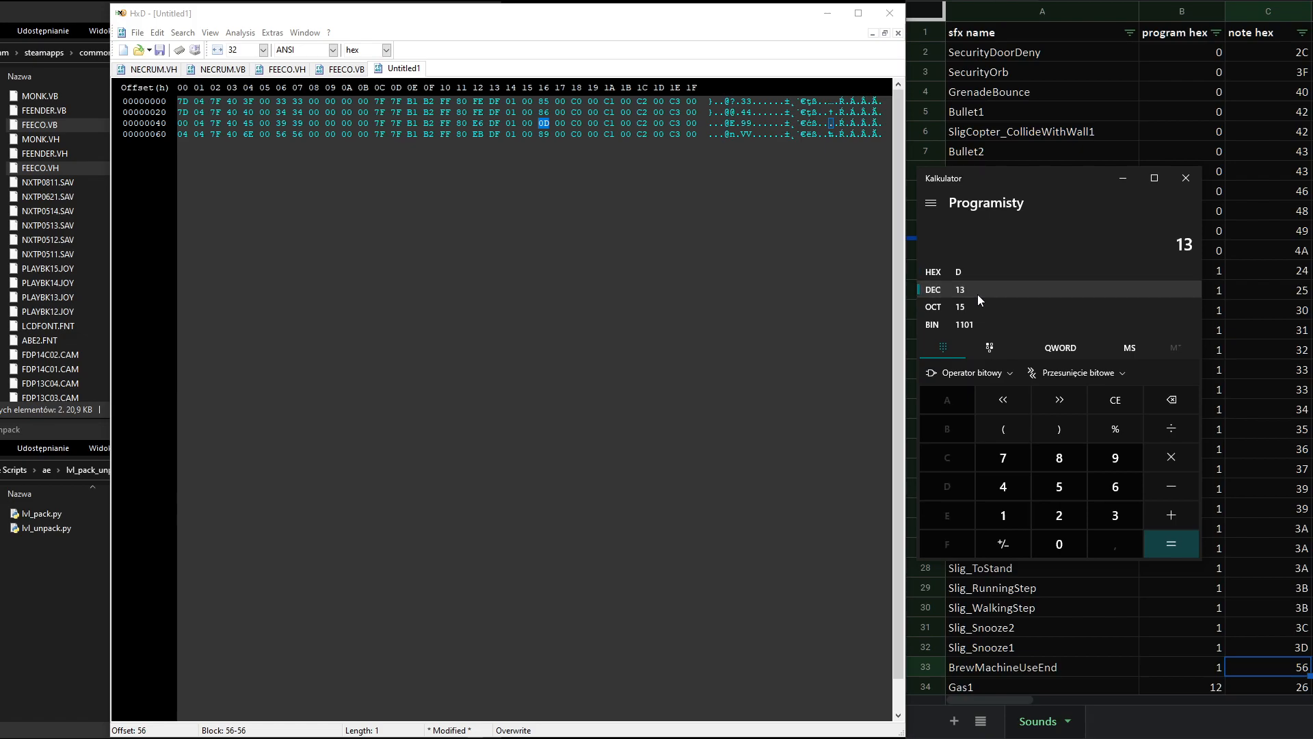
- Multiply decimal 13 by 12 in the Calculator and convert the product to hexadecimal
{"action": "left_click", "coordinate": [1174, 461]}
{"action": "left_click", "coordinate": [980, 513]}
{"action": "left_click", "coordinate": [1049, 520]}
{"action": "left_click", "coordinate": [1149, 543]}
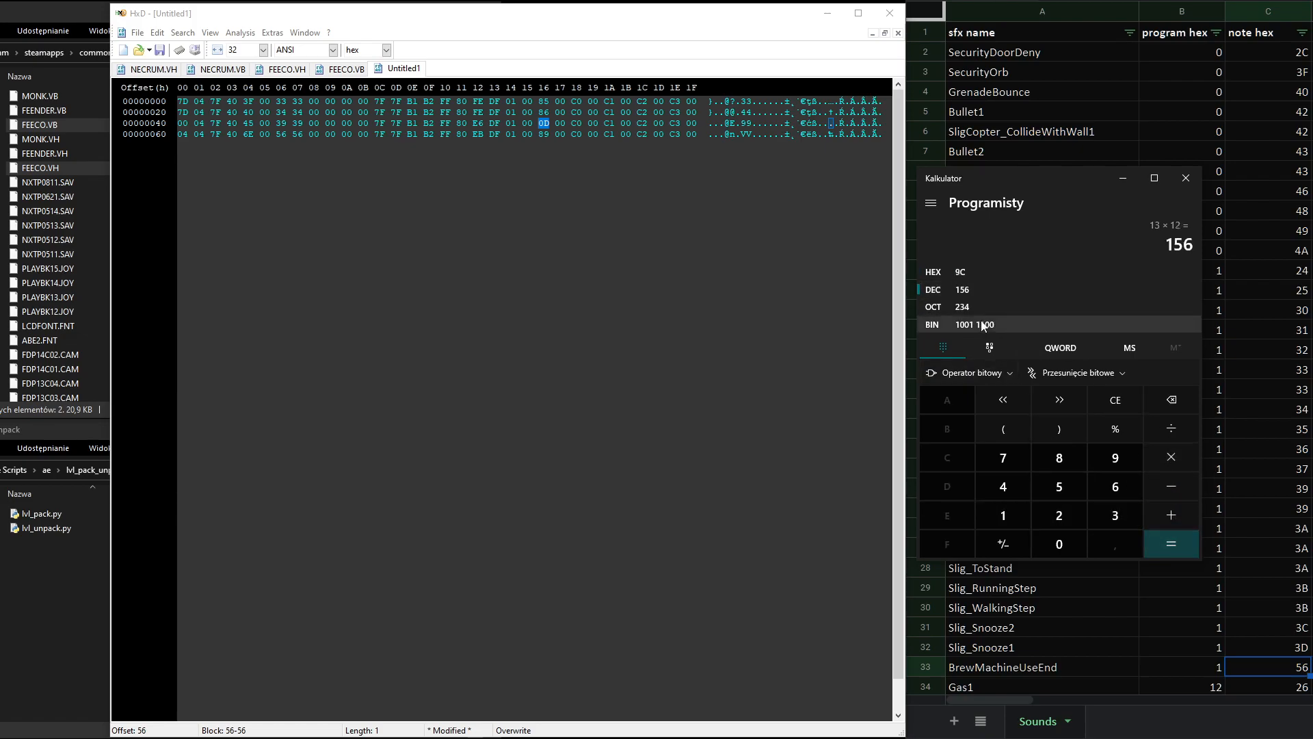
{"action": "left_click", "coordinate": [979, 267]}
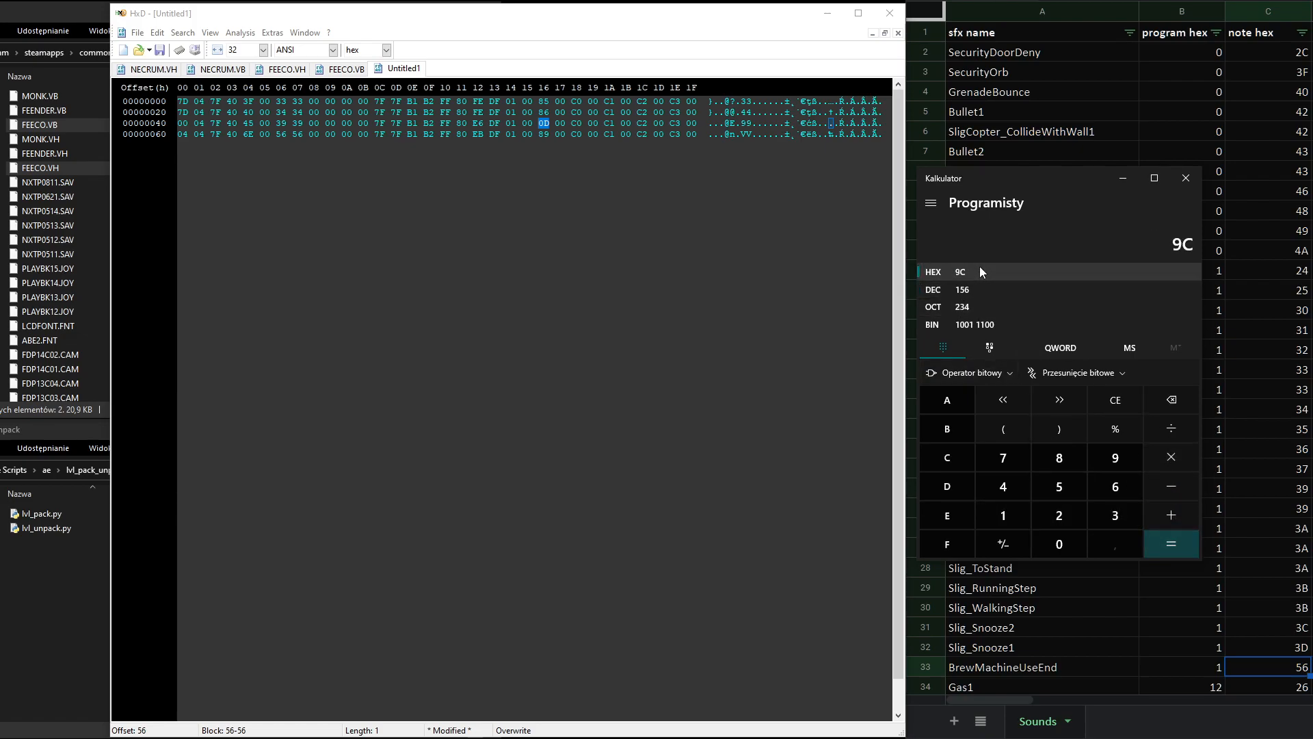
- Copy the 12-byte row at hexadecimal offset 9C of FEECO.VB to the end of NECRUM.VB at offset 858
{"action": "left_click", "coordinate": [345, 68]}
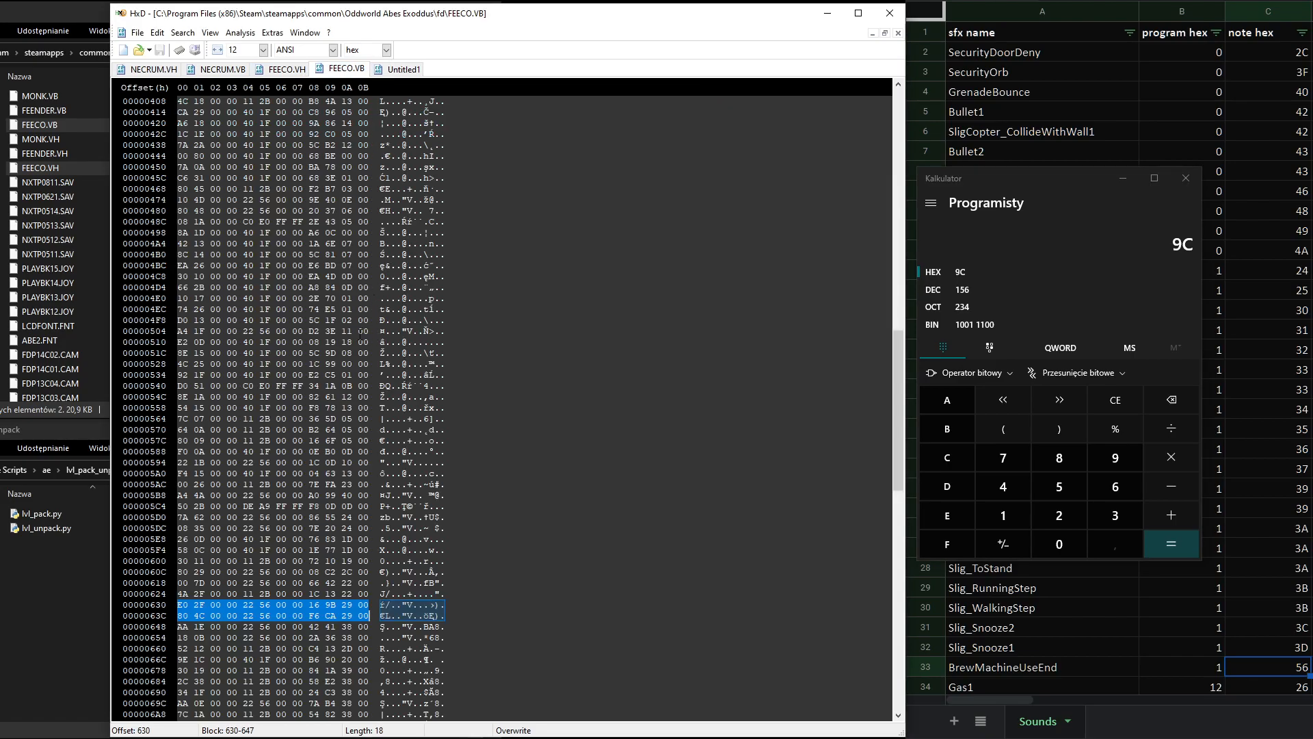
{"action": "key", "text": "ctrl+g"}
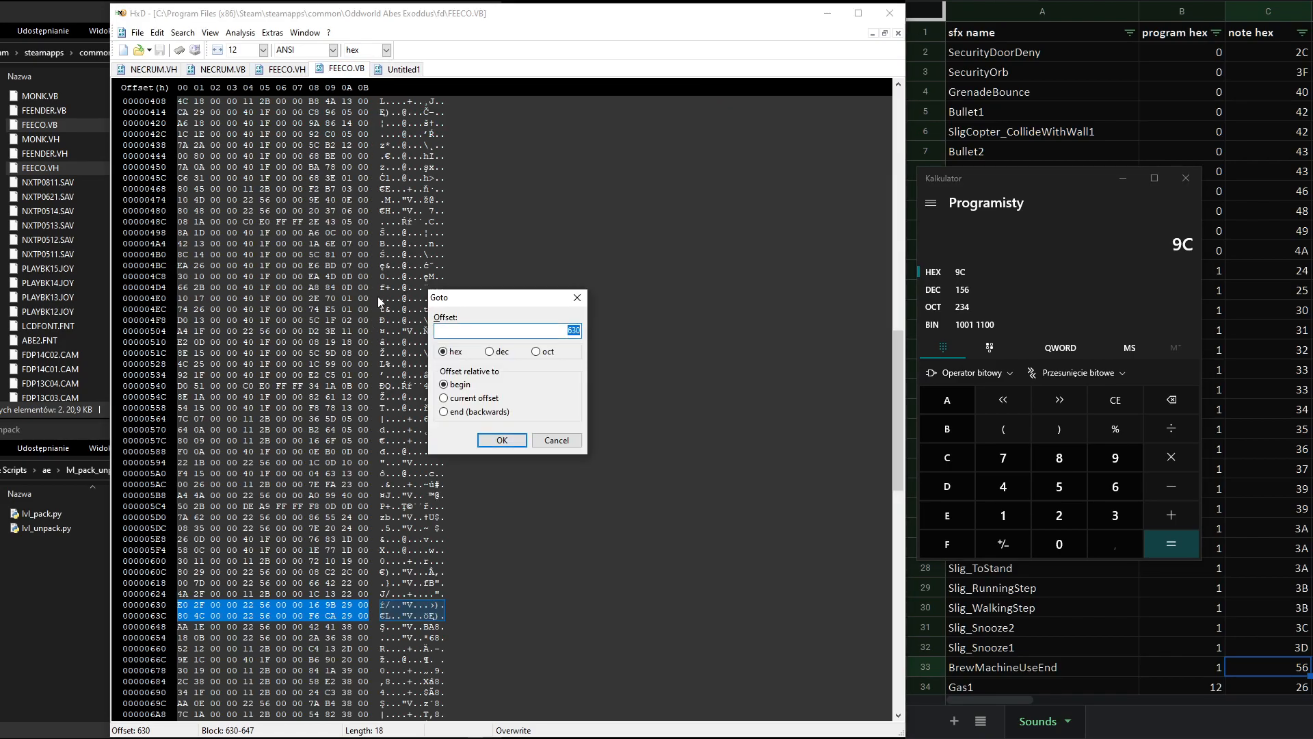
{"action": "type", "text": "9C"}
{"action": "key", "text": "Return"}
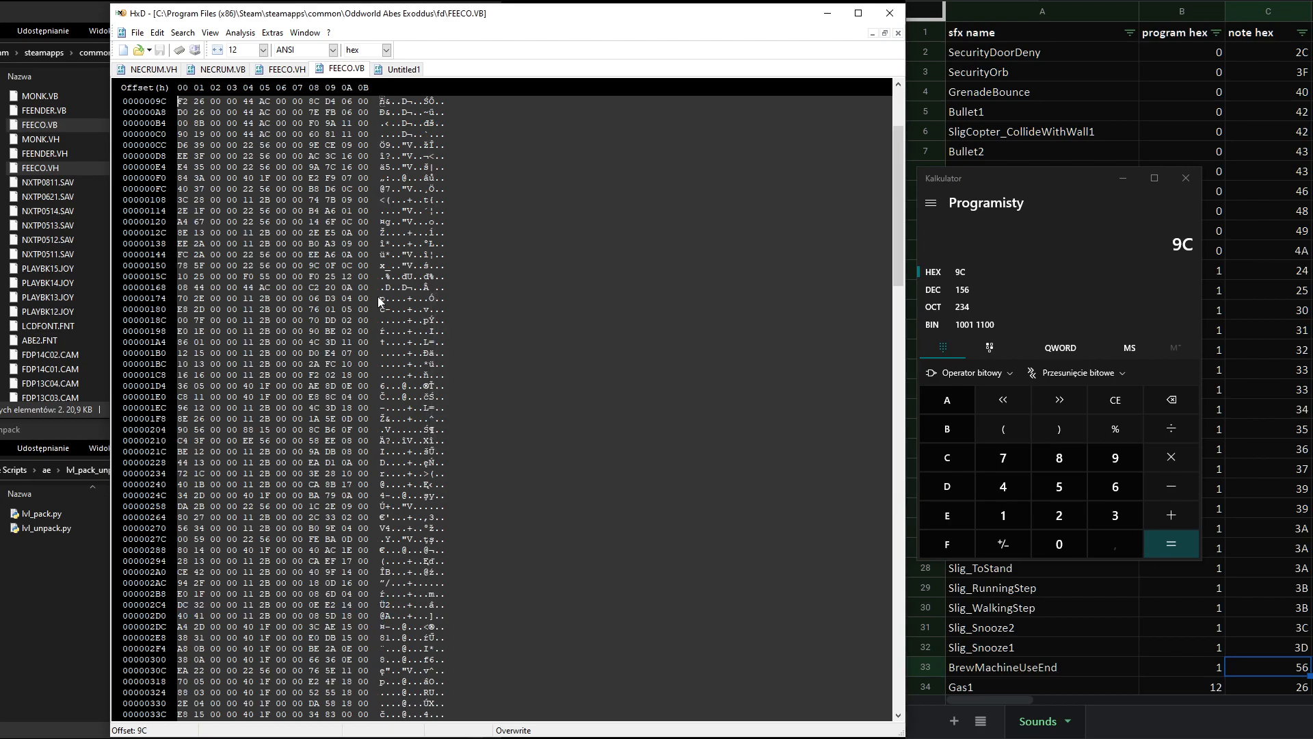
{"action": "key", "text": "shift+Right"}
{"action": "key", "text": "shift+Right"}
{"action": "key", "text": "shift+Right"}
{"action": "key", "text": "shift+Right"}
{"action": "key", "text": "shift+Right"}
{"action": "key", "text": "shift+Right"}
{"action": "key", "text": "shift+Right"}
{"action": "key", "text": "shift+Right"}
{"action": "key", "text": "shift+Right"}
{"action": "key", "text": "shift+Right"}
{"action": "key", "text": "shift+Right"}
{"action": "key", "text": "shift+Right"}
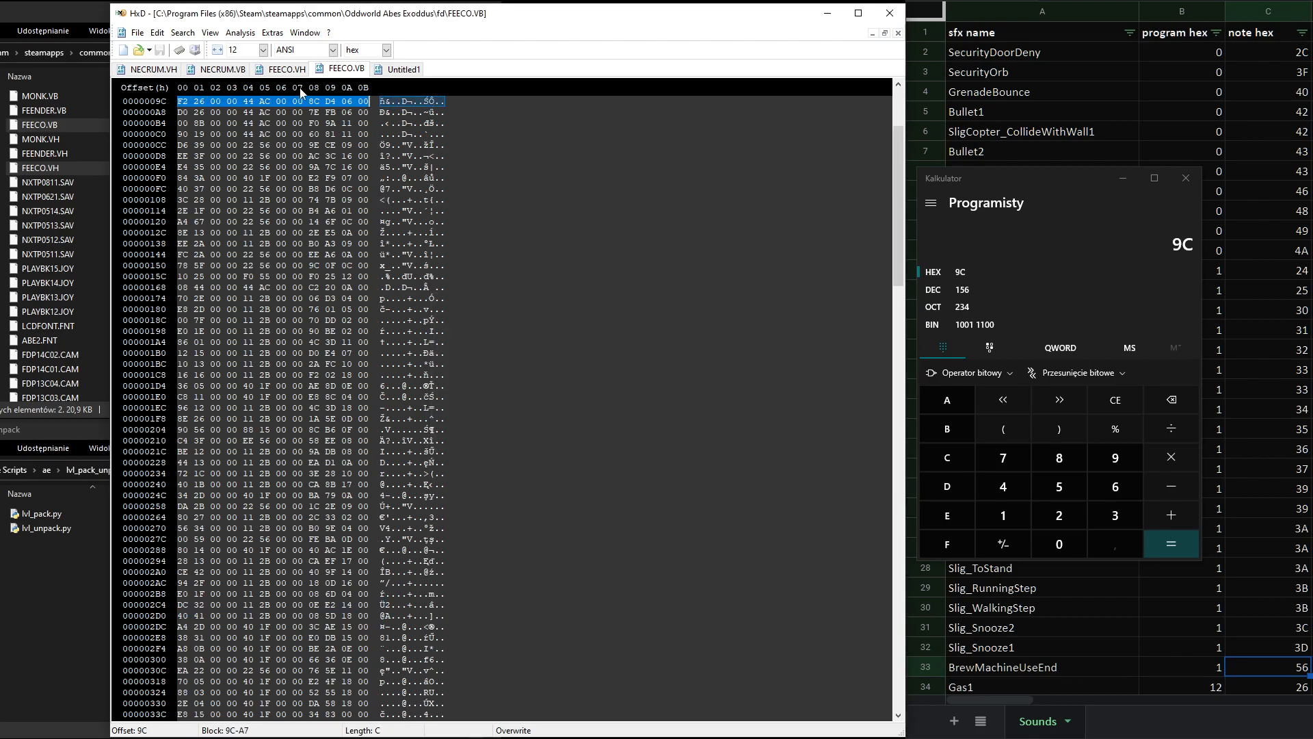
{"action": "left_click", "coordinate": [226, 69]}
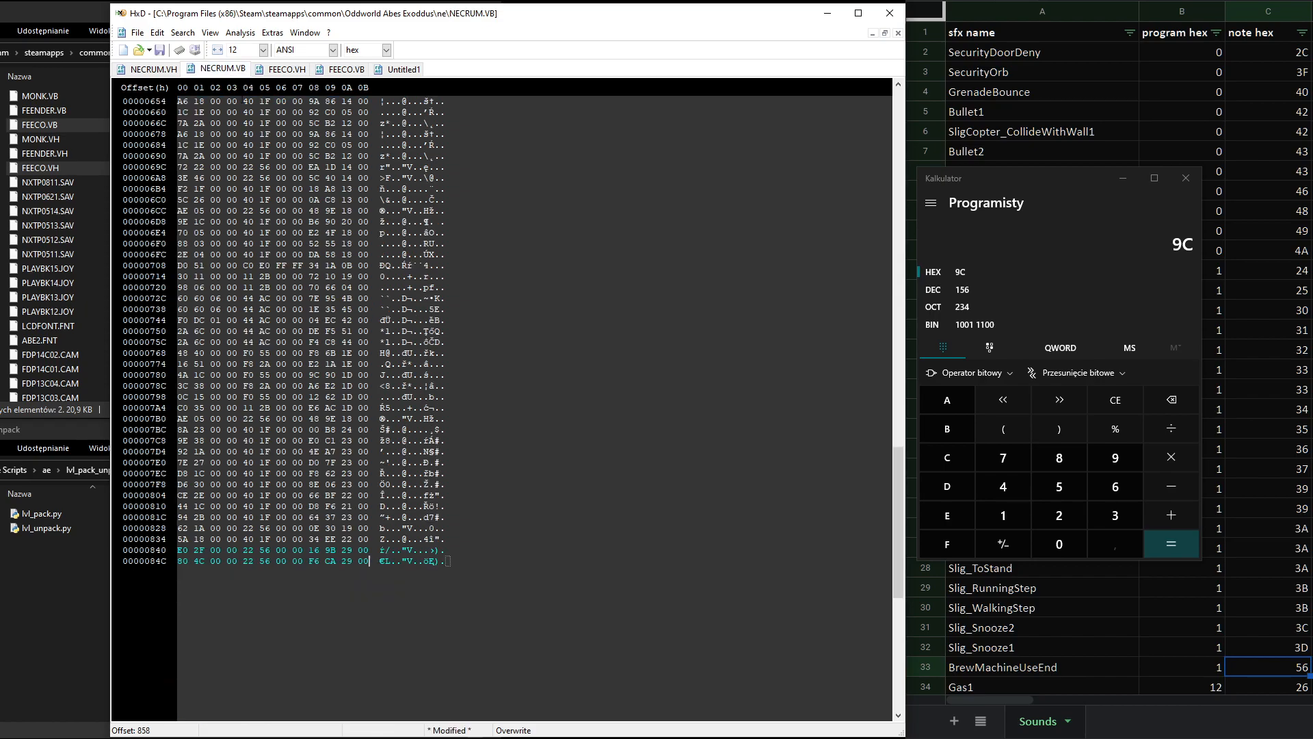
- Recheck the third entry's sample index 0D in Untitled1, then convert hexadecimal C to decimal in the Calculator and multiply it by 12
{"action": "left_click", "coordinate": [396, 70]}
{"action": "left_click", "coordinate": [541, 134]}
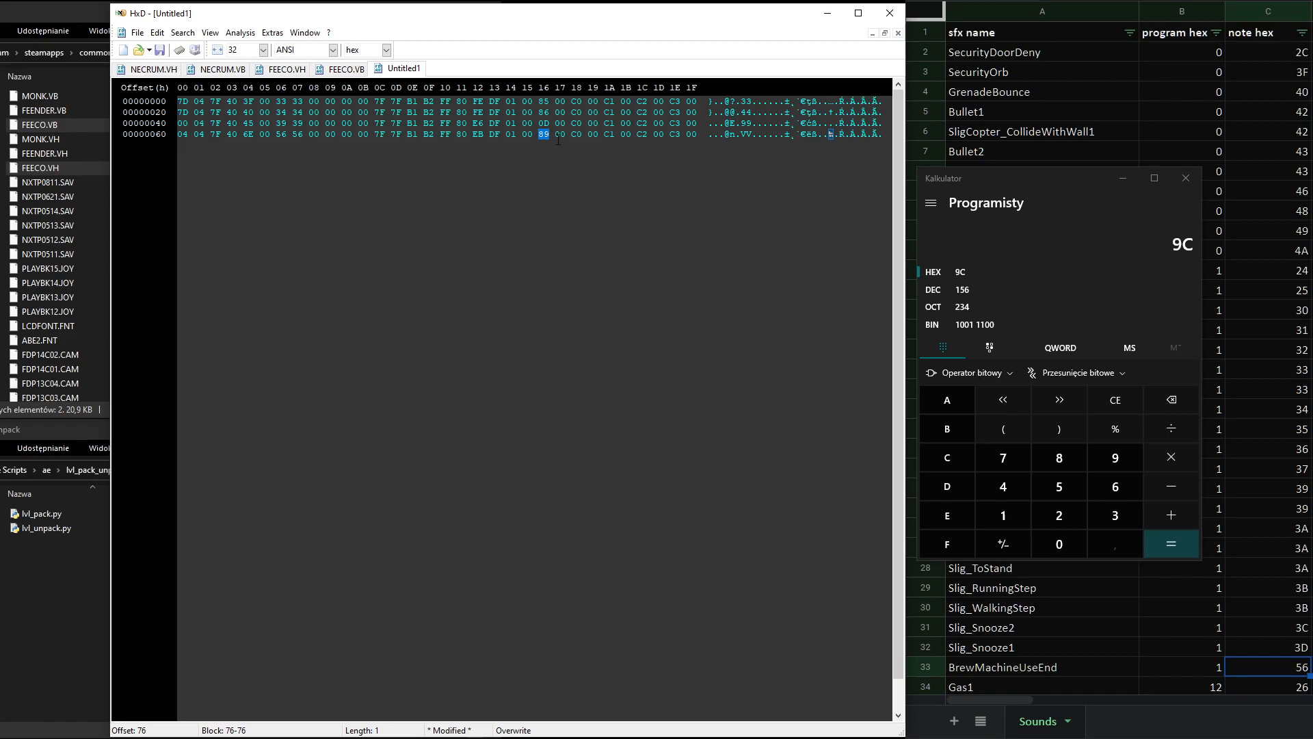
{"action": "left_click", "coordinate": [1000, 276]}
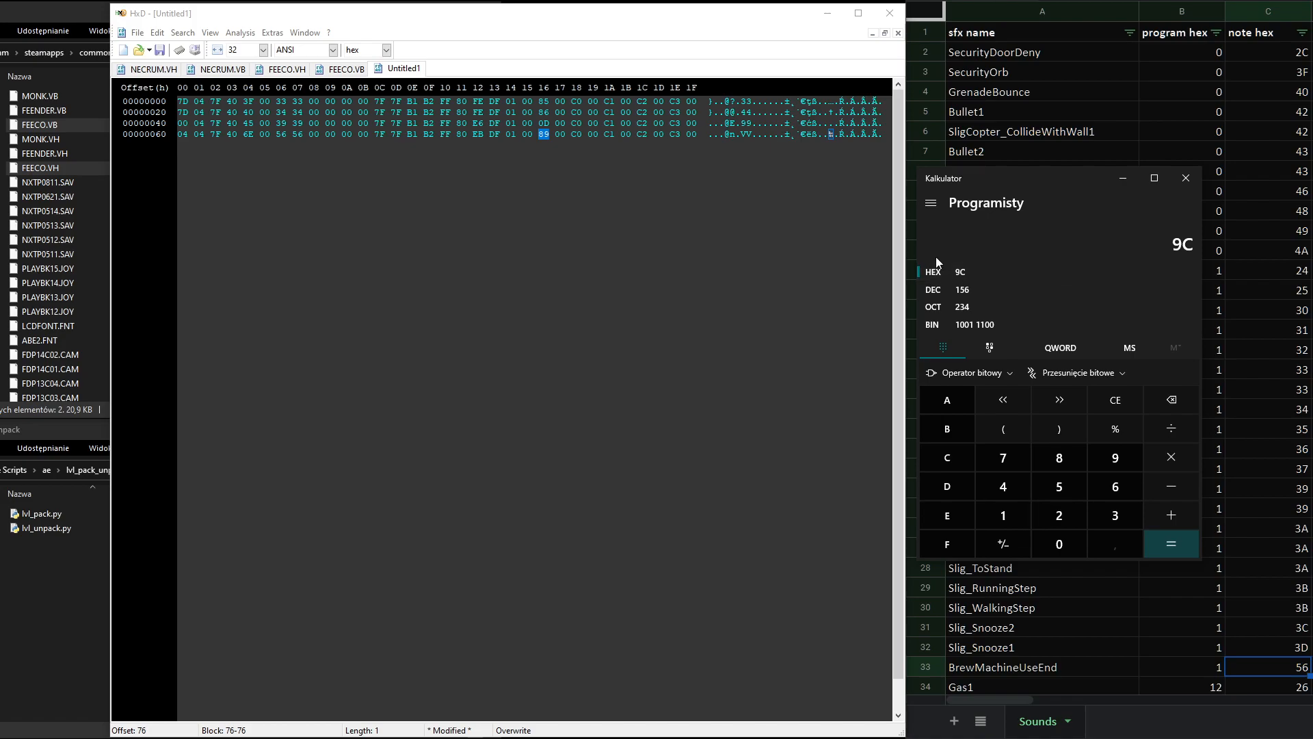
{"action": "left_click", "coordinate": [542, 123]}
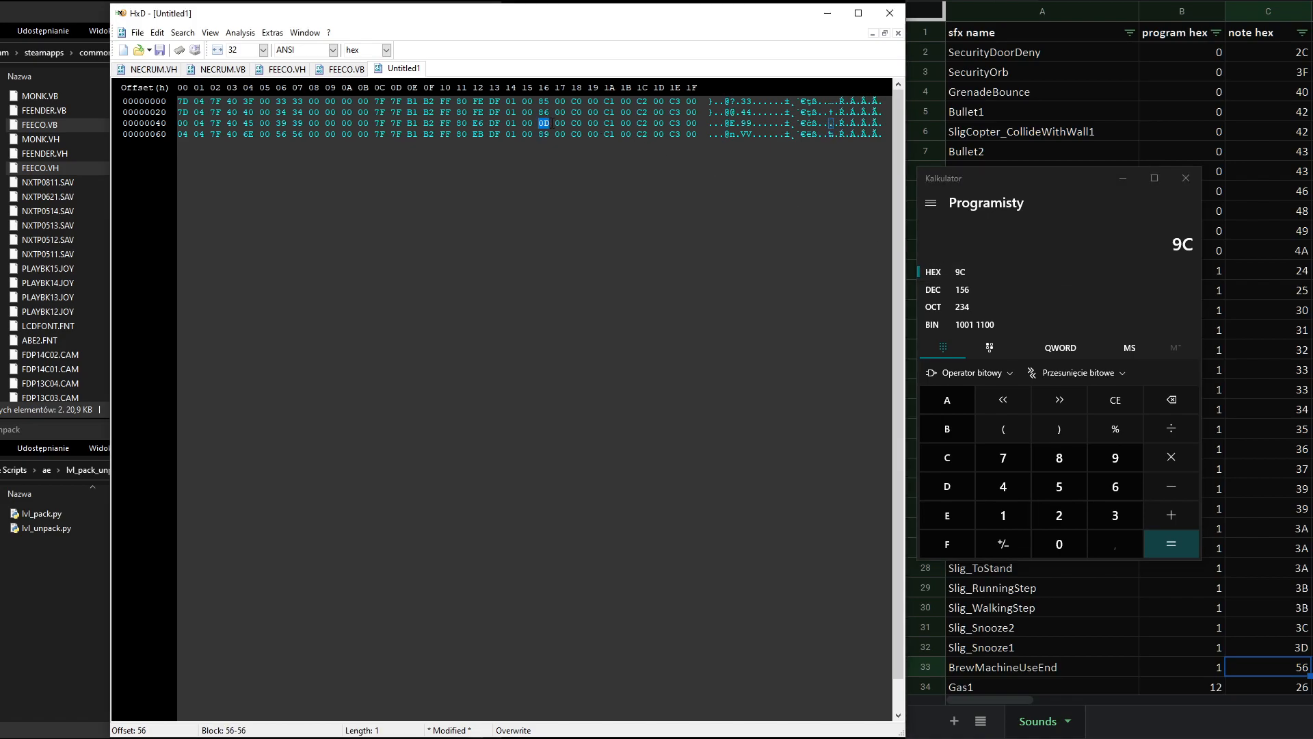
{"action": "left_click", "coordinate": [1111, 399]}
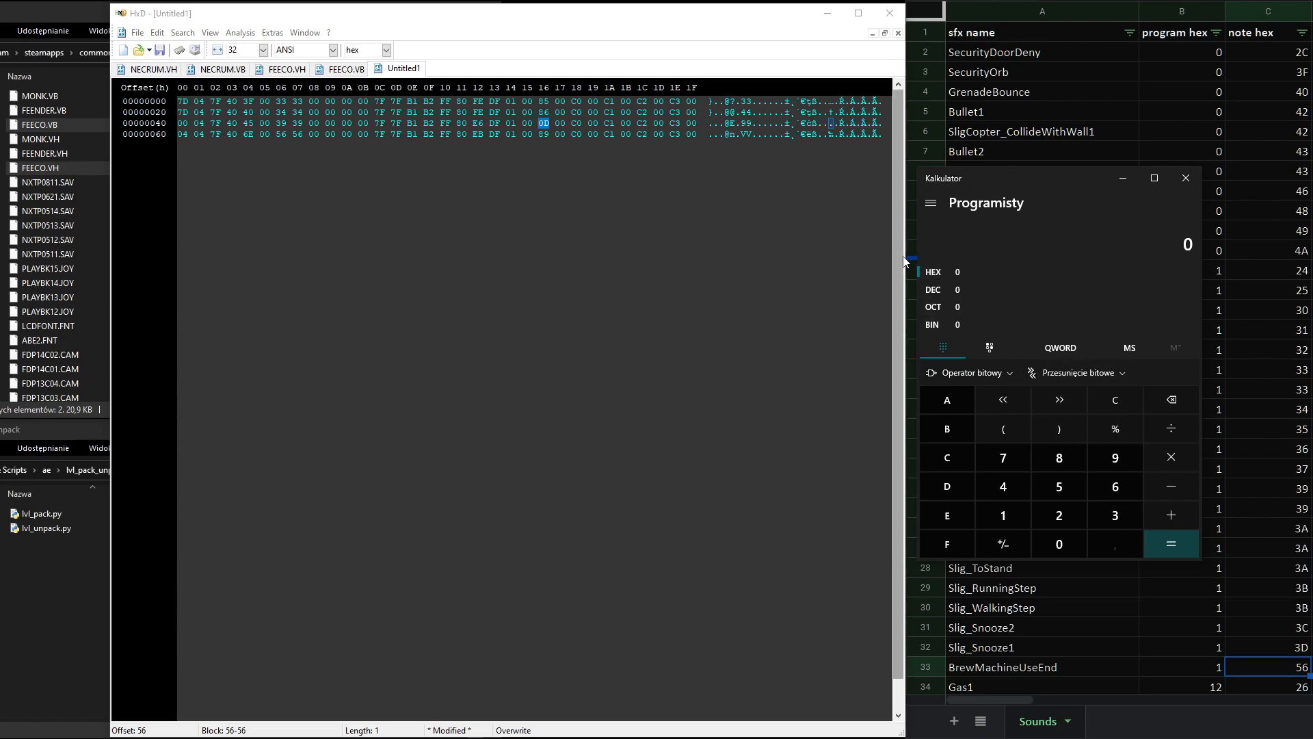
{"action": "left_click", "coordinate": [950, 461]}
{"action": "left_click", "coordinate": [982, 290]}
{"action": "left_click", "coordinate": [1169, 465]}
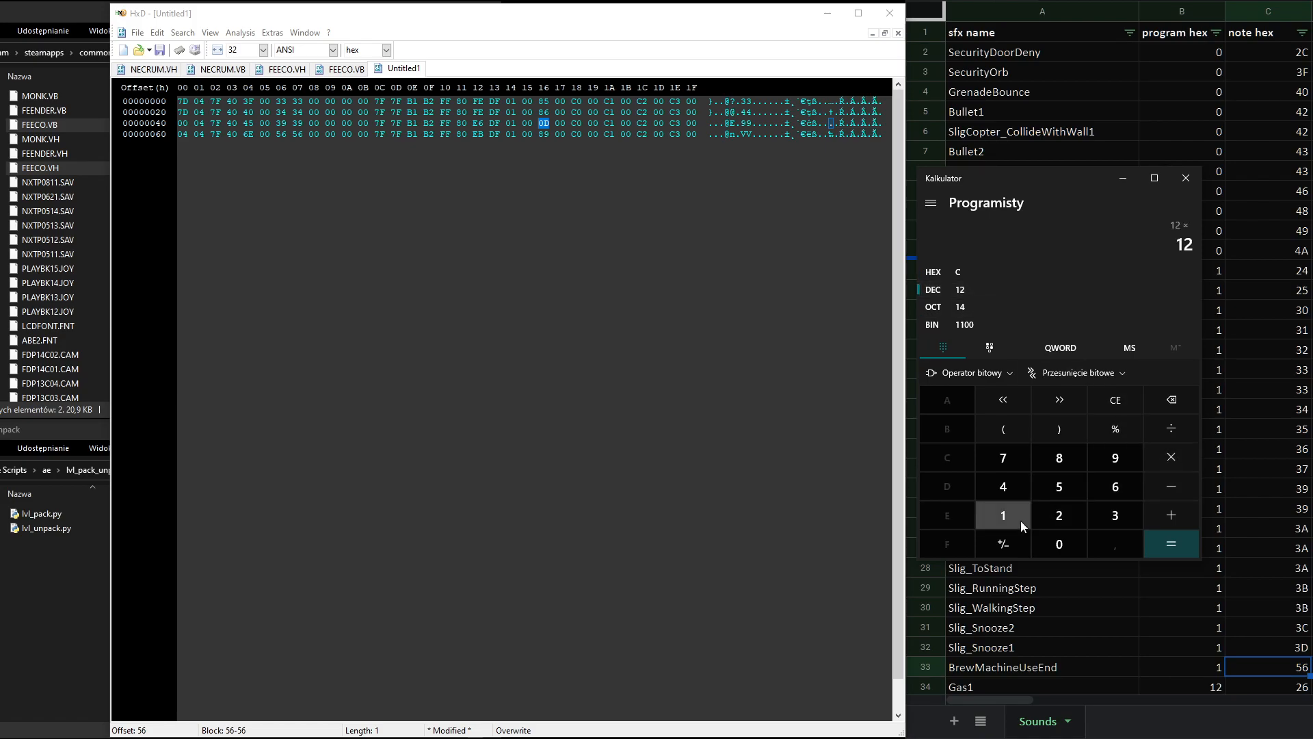
{"action": "left_click", "coordinate": [1146, 544]}
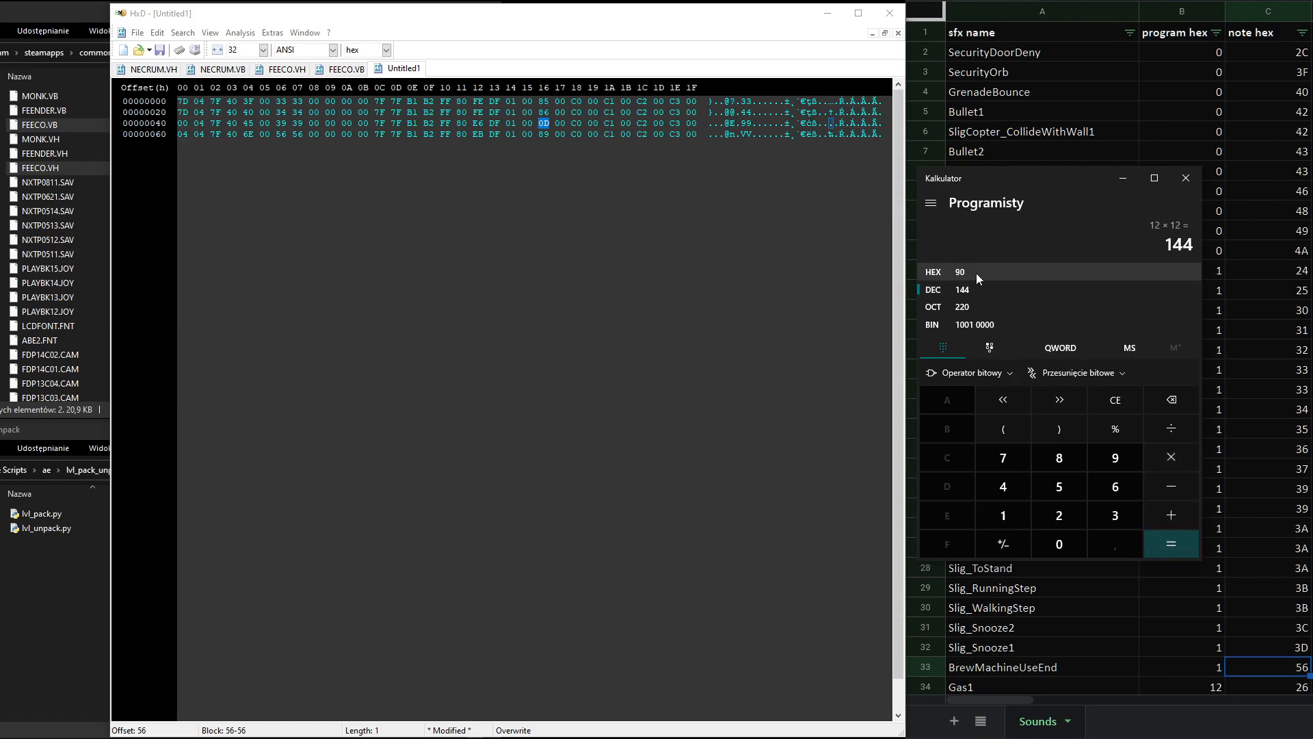
- Copy the 12-byte row at hexadecimal offset 90 of FEECO.VB and paste it over the row at offset 858 in NECRUM.VB
{"action": "left_click", "coordinate": [347, 69]}
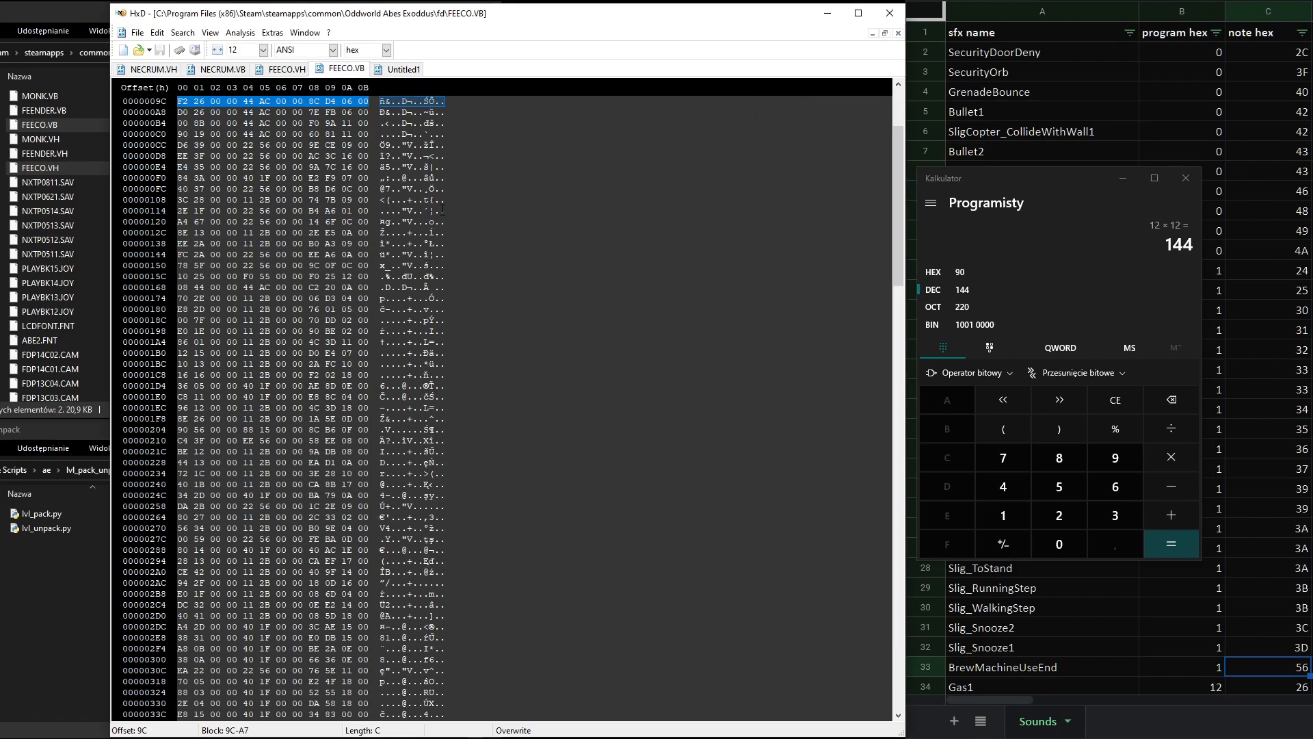
{"action": "key", "text": "ctrl+g"}
{"action": "type", "text": "90"}
{"action": "key", "text": "Return"}
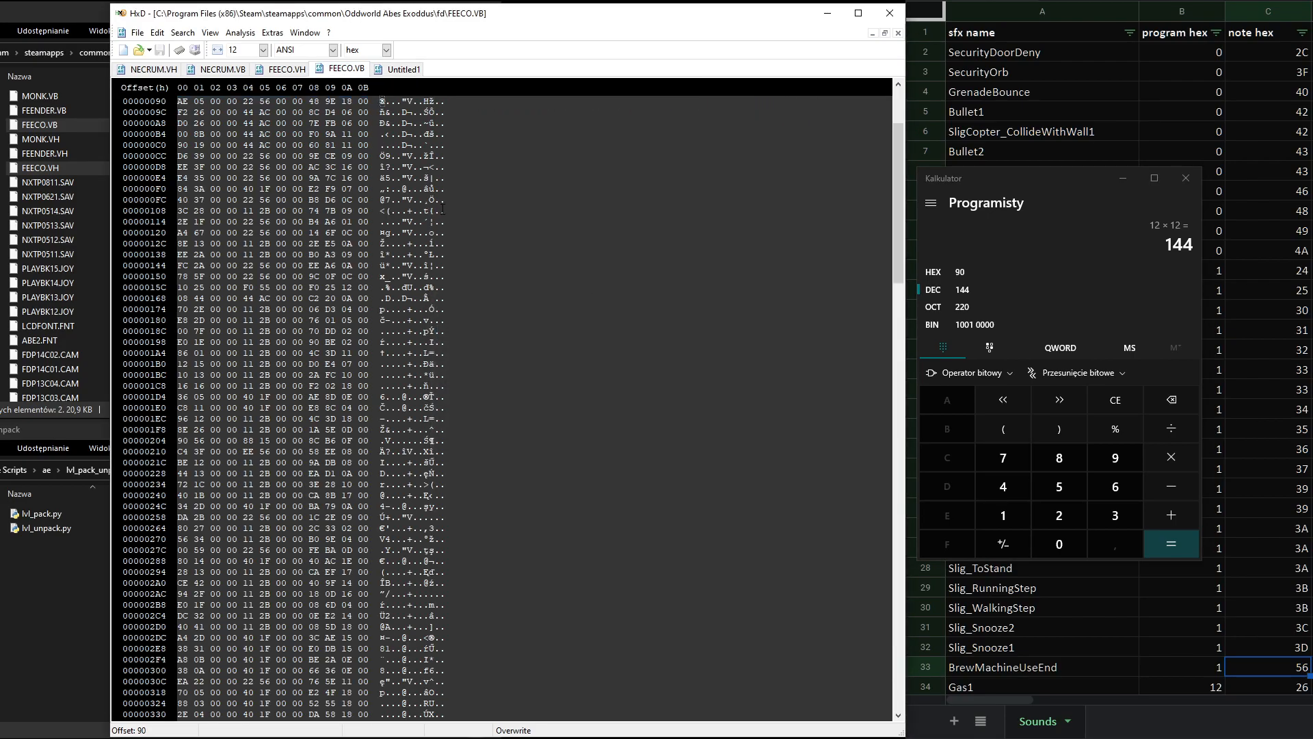
{"action": "left_click", "coordinate": [370, 101], "text": "shift"}
{"action": "key", "text": "ctrl+c"}
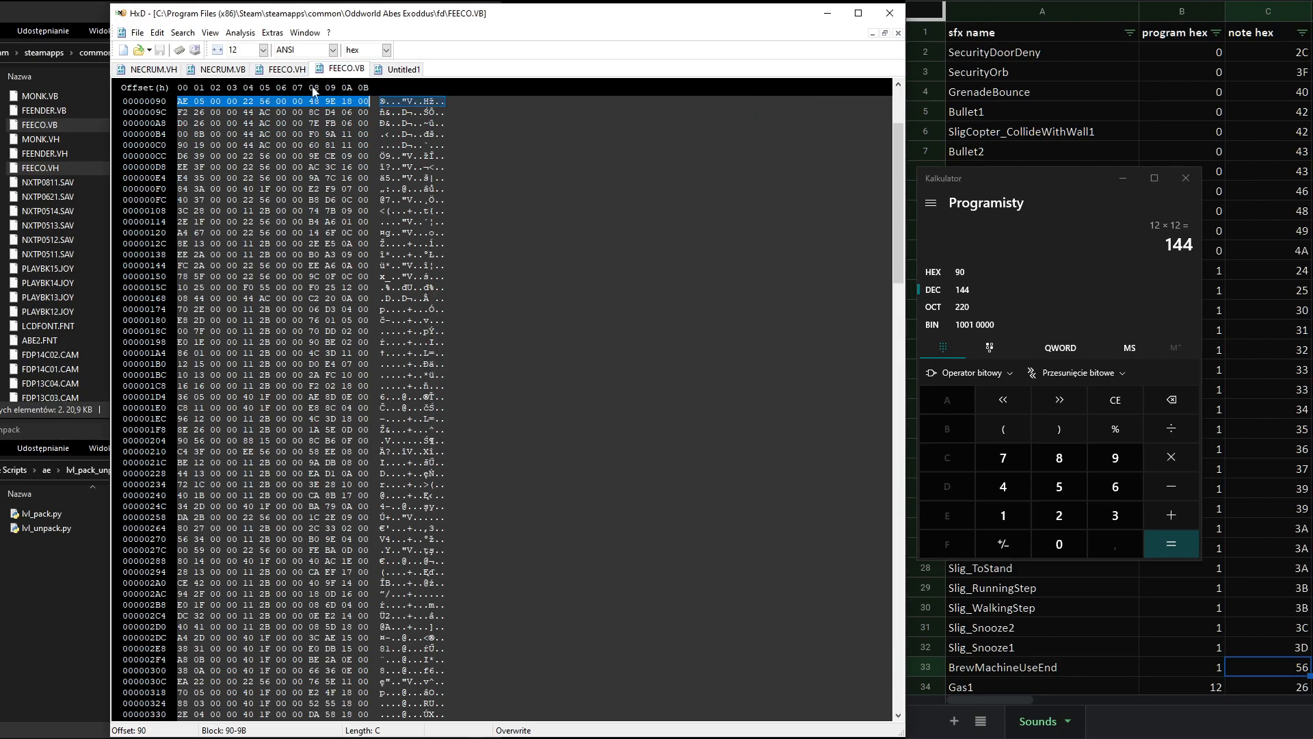
{"action": "left_click", "coordinate": [222, 69]}
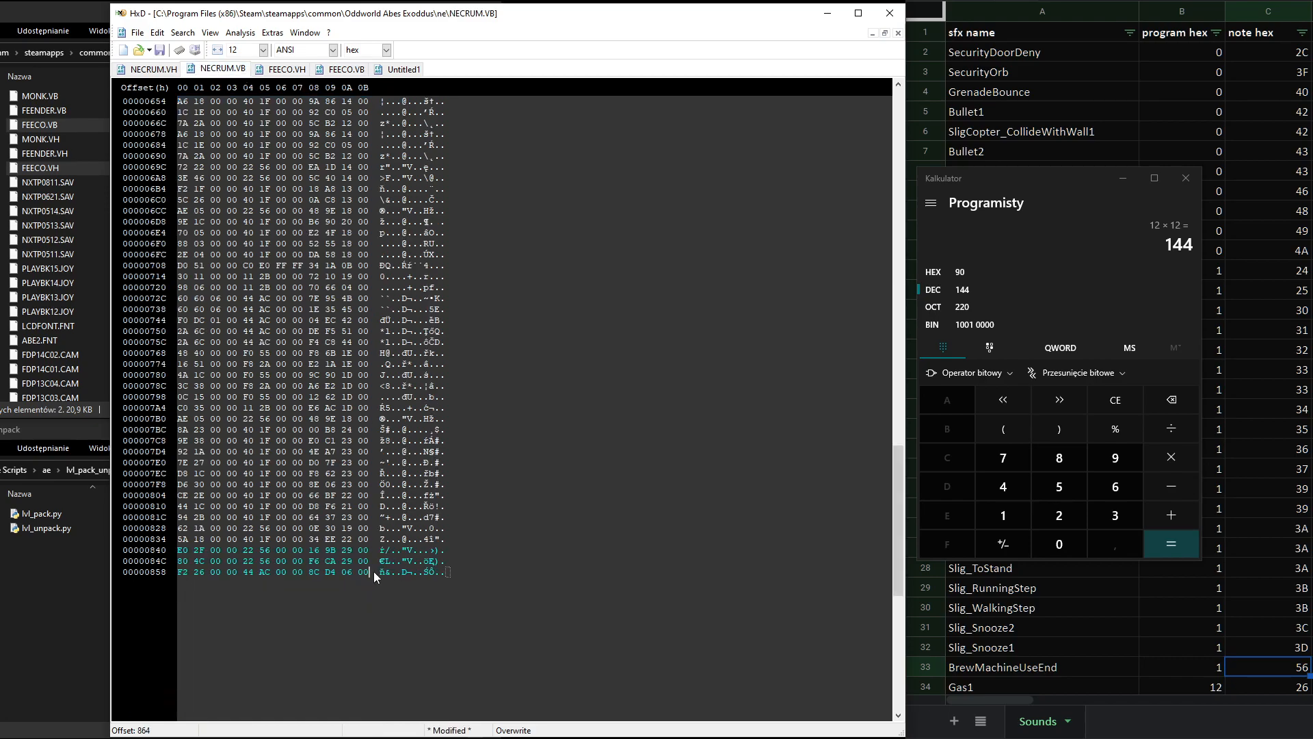
{"action": "left_click_drag", "start_coordinate": [370, 572], "coordinate": [178, 572]}
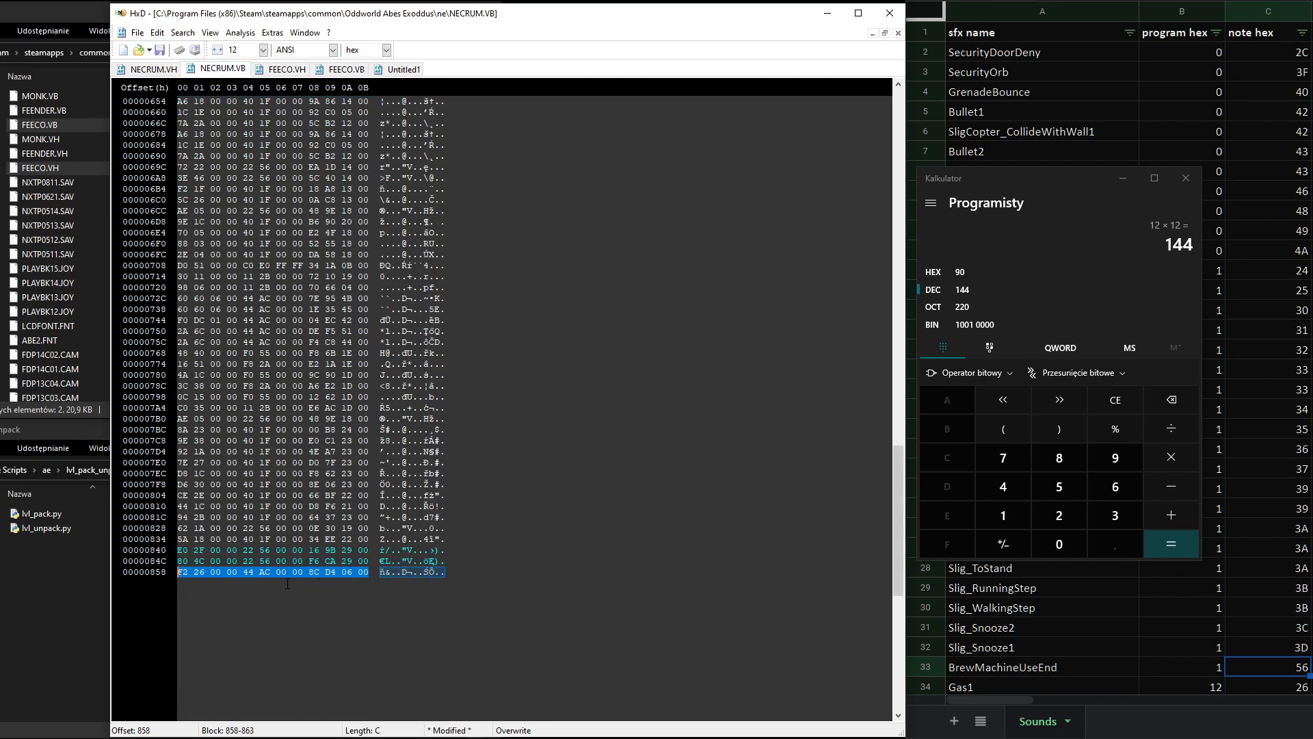
{"action": "key", "text": "ctrl+v"}
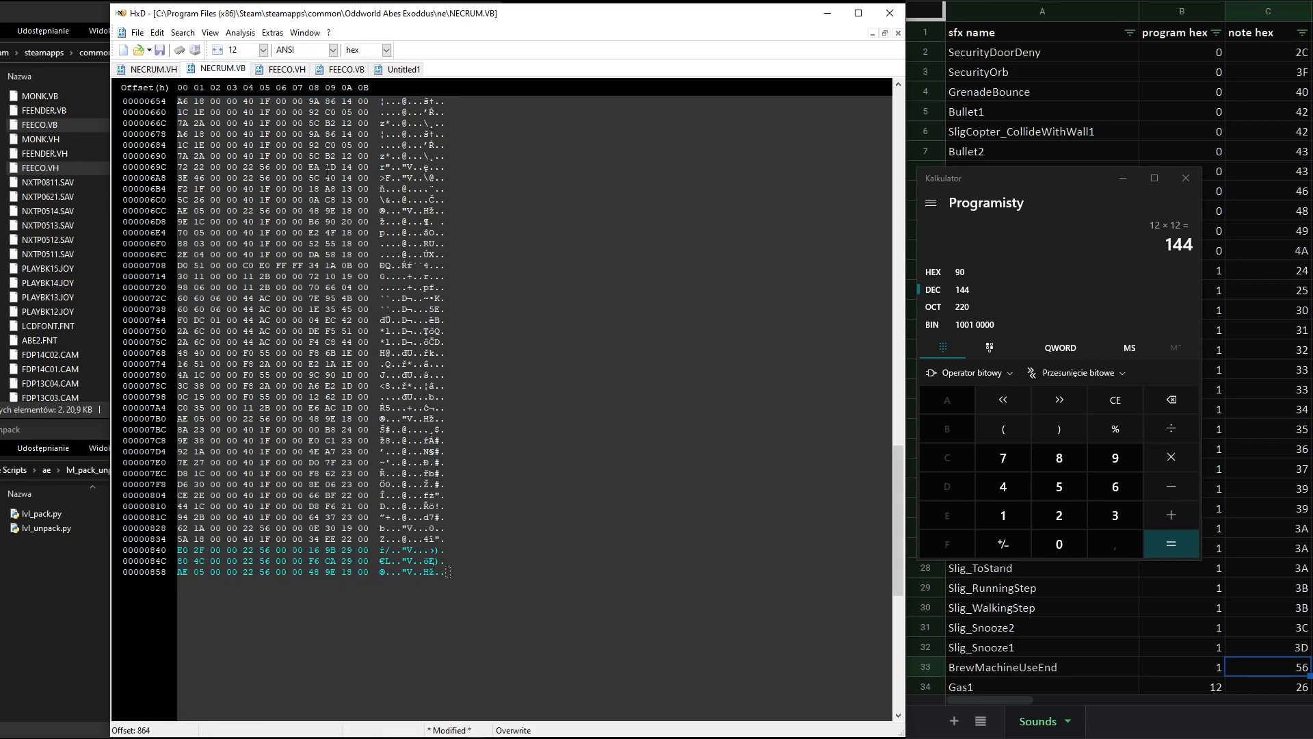
- Select the fourth entry's sample index 89 in Untitled1 and multiply hexadecimal 89 by decimal 12 in the Calculator, converting the product to hexadecimal
{"action": "left_click", "coordinate": [410, 71]}
{"action": "left_click", "coordinate": [543, 135]}
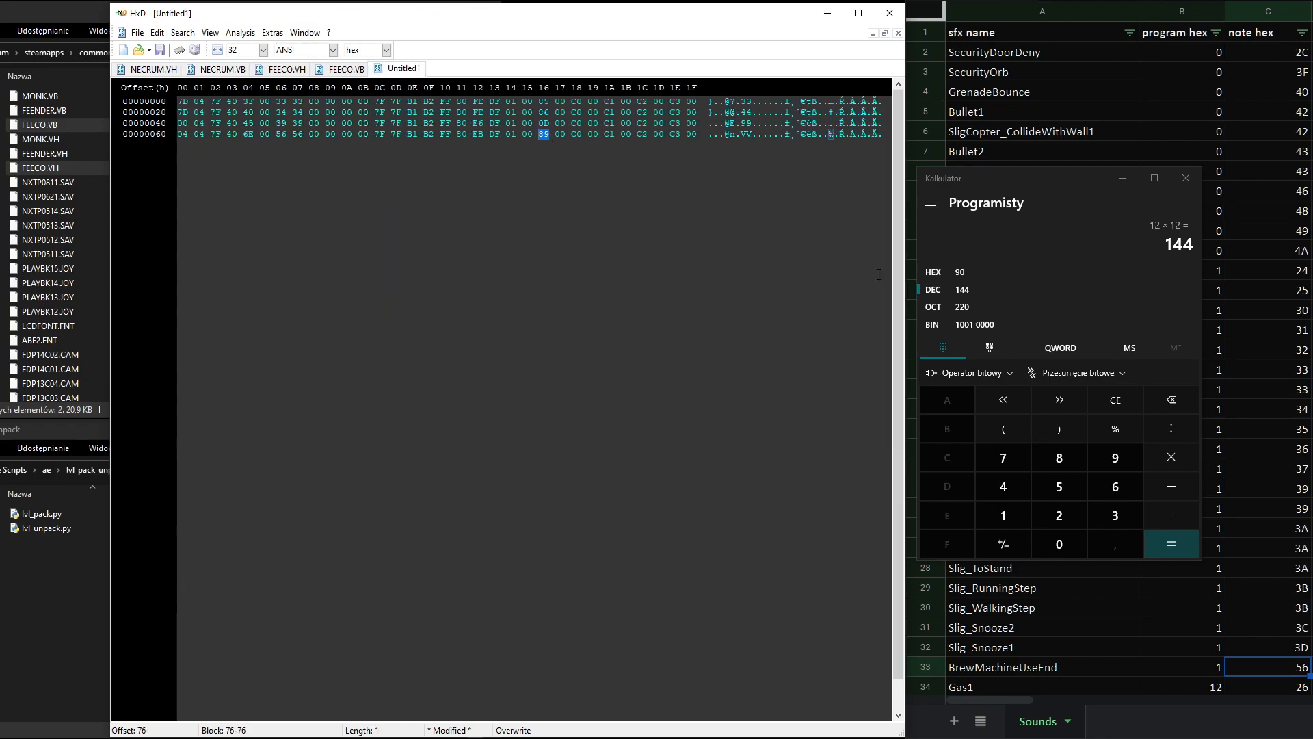
{"action": "left_click", "coordinate": [1114, 403]}
{"action": "left_click", "coordinate": [960, 271]}
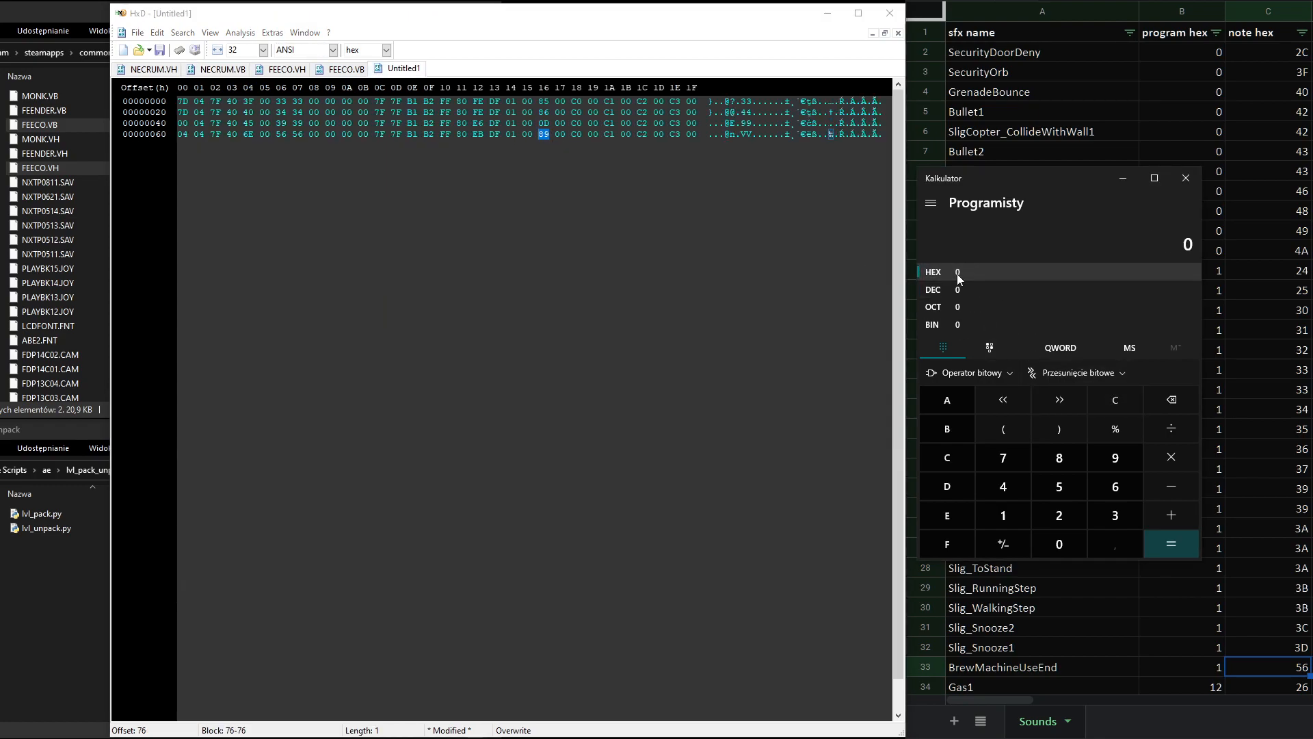
{"action": "left_click", "coordinate": [1070, 457]}
{"action": "left_click", "coordinate": [1115, 457]}
{"action": "left_click", "coordinate": [951, 288]}
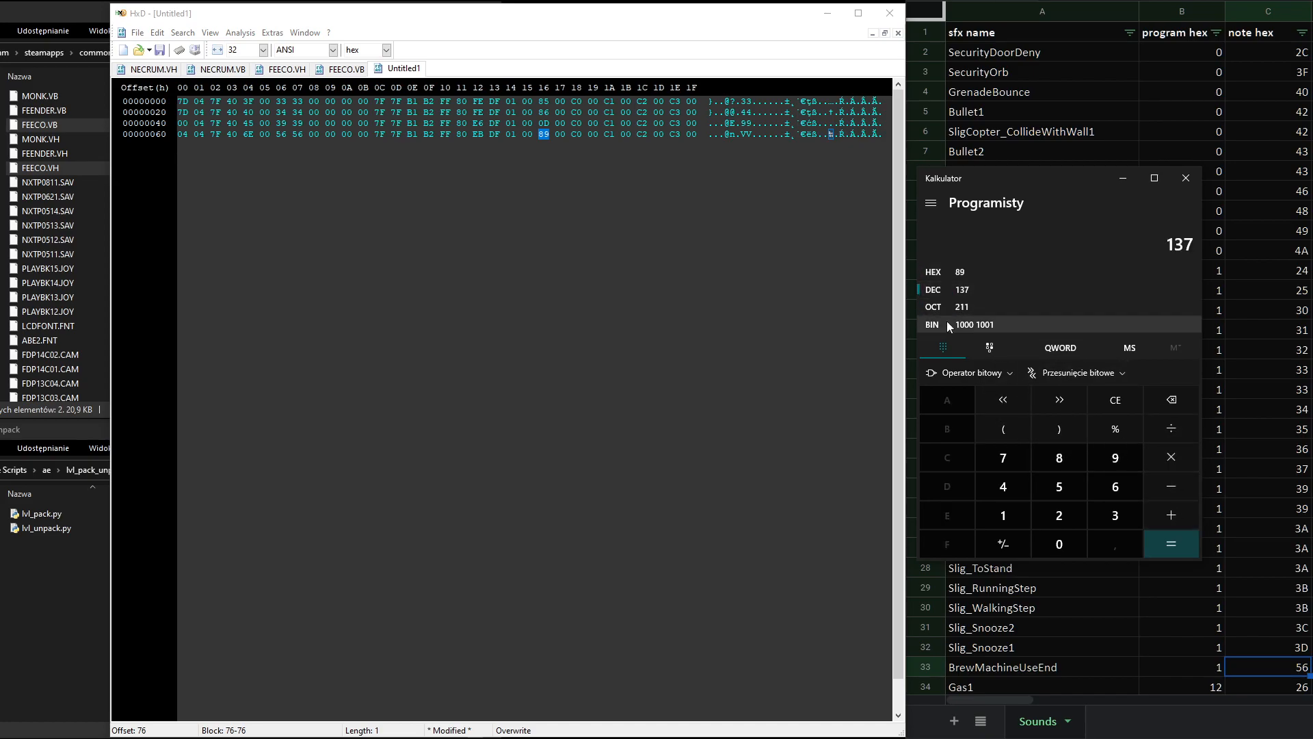
{"action": "left_click", "coordinate": [1160, 458]}
{"action": "left_click", "coordinate": [1003, 515]}
{"action": "left_click", "coordinate": [1059, 515]}
{"action": "key", "text": "Return"}
{"action": "left_click", "coordinate": [973, 273]}
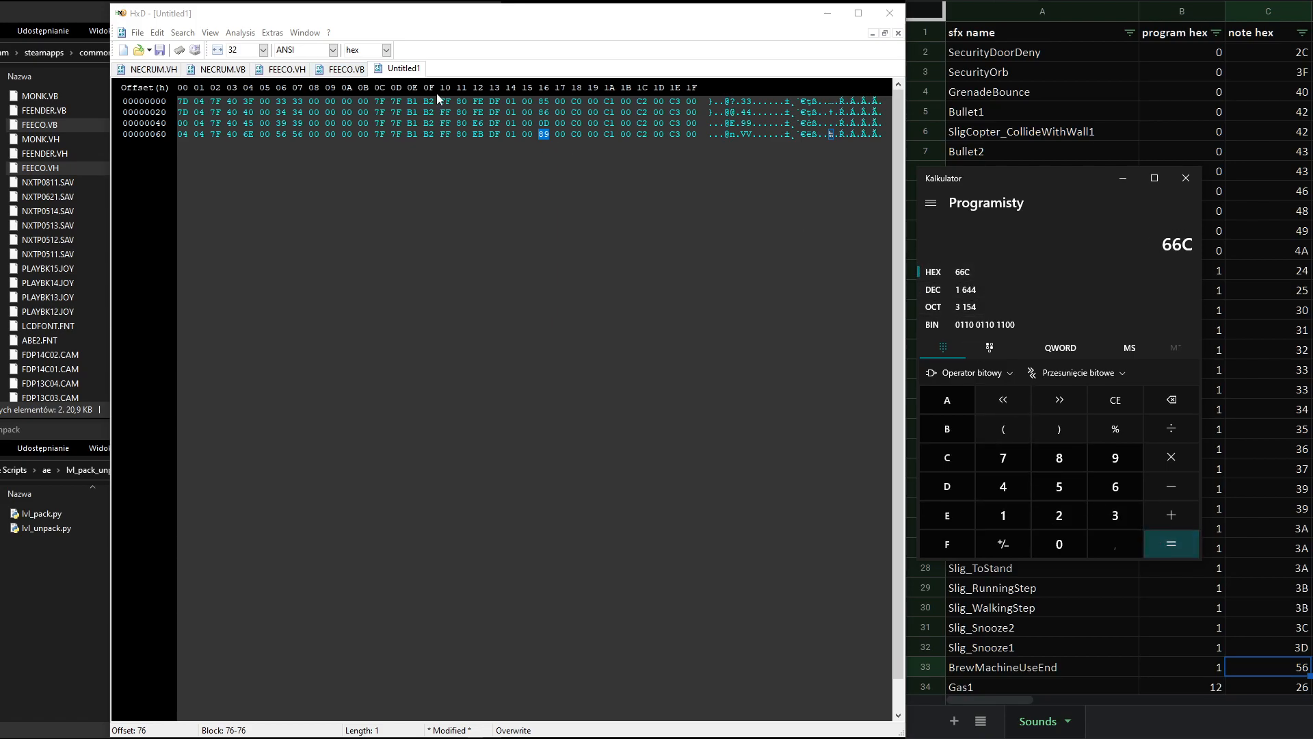
- Clear the Calculator, multiply hexadecimal 88 by decimal 12, and convert the product to hexadecimal
{"action": "left_click", "coordinate": [1116, 404]}
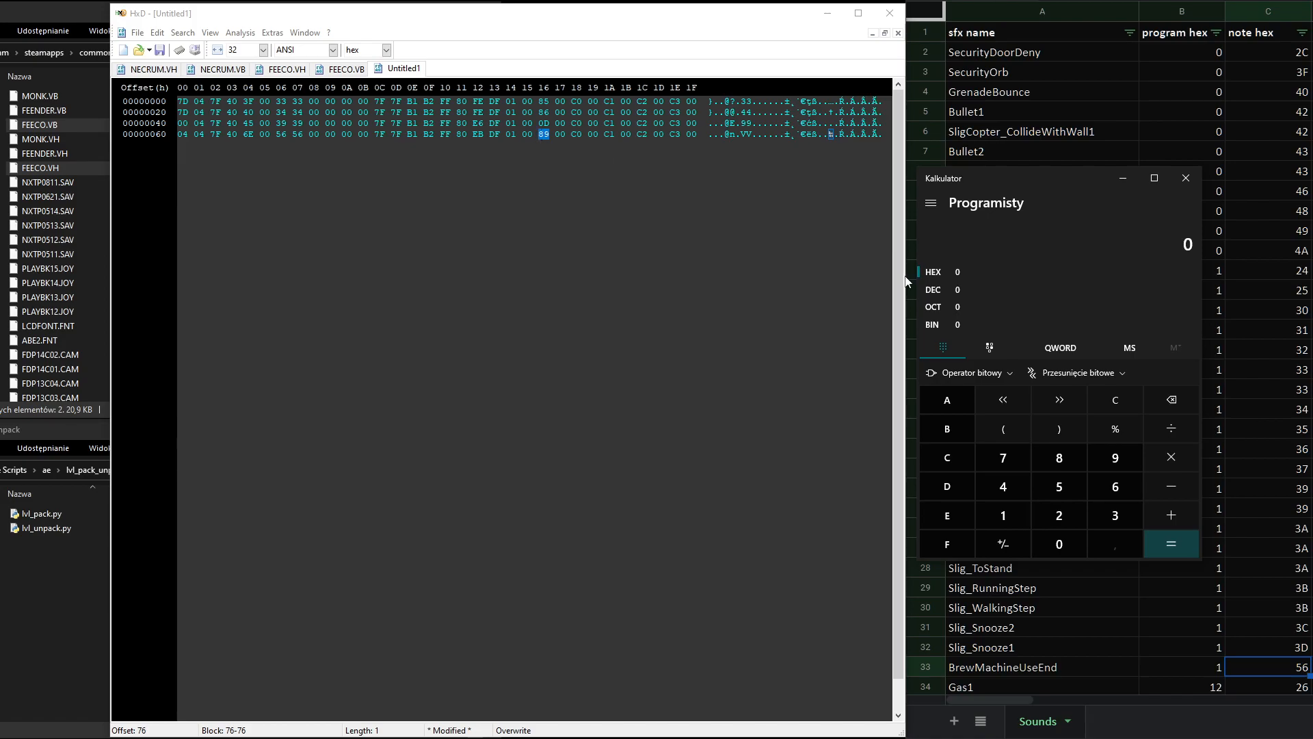
{"action": "double_click", "coordinate": [1069, 457]}
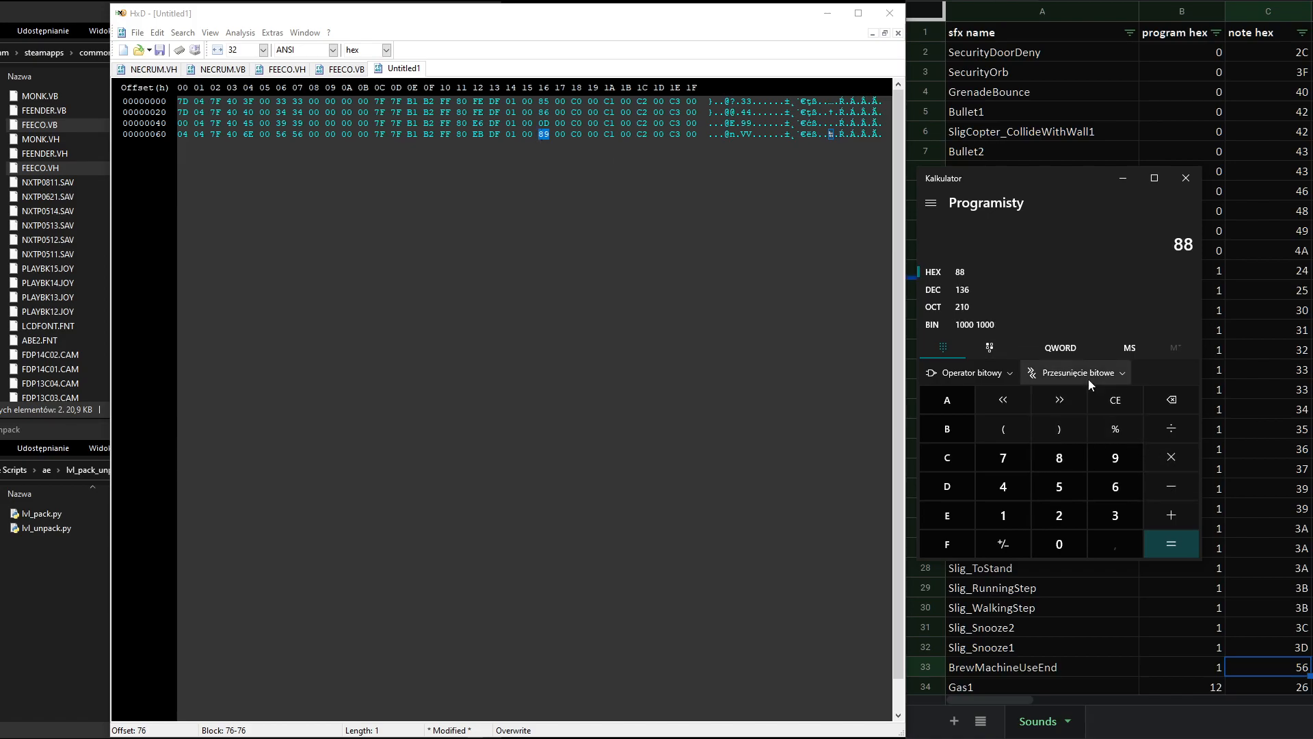
{"action": "key", "text": "F6"}
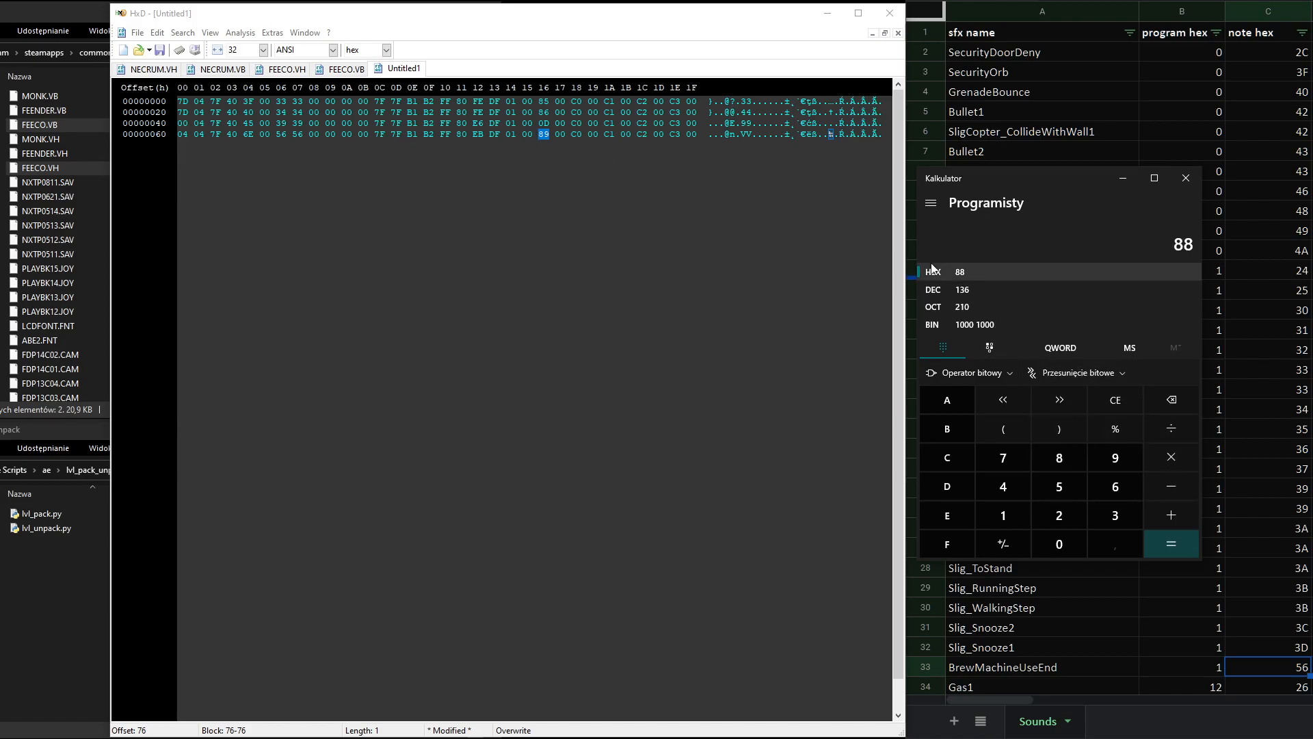
{"action": "left_click", "coordinate": [1173, 467]}
{"action": "left_click", "coordinate": [1003, 517]}
{"action": "left_click", "coordinate": [1059, 516]}
{"action": "left_click", "coordinate": [1168, 546]}
{"action": "left_click", "coordinate": [995, 271]}
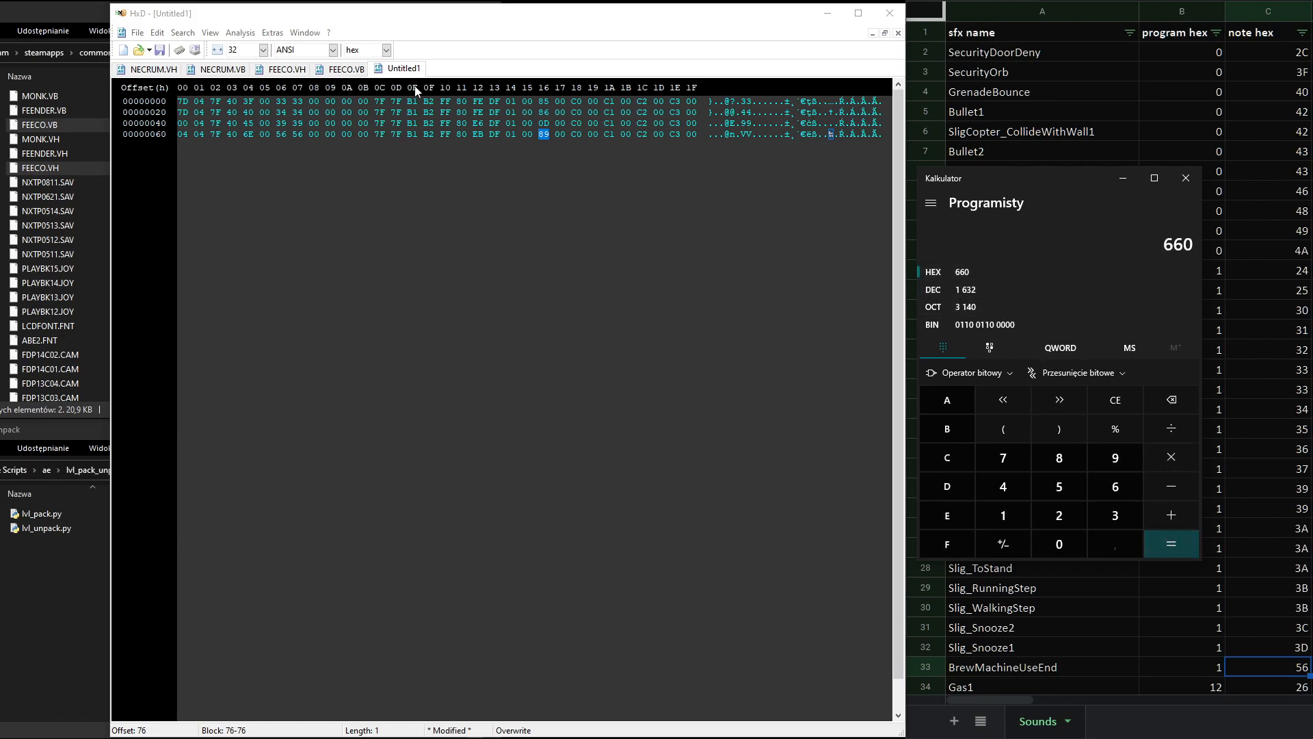
- Copy the 12-byte row at hexadecimal offset 660 of FEECO.VB and paste it at the end of NECRUM.VB at offset 864
{"action": "left_click", "coordinate": [343, 69]}
{"action": "key", "text": "ctrl+g"}
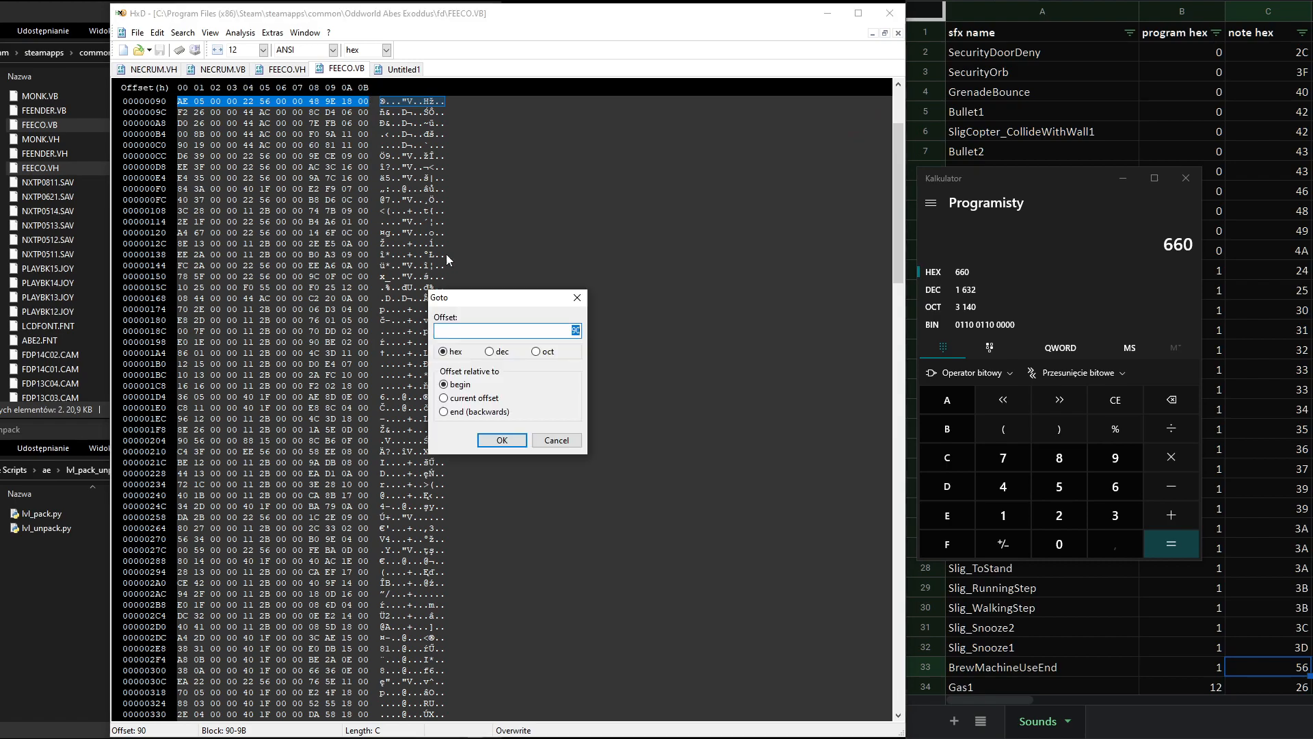
{"action": "type", "text": "660"}
{"action": "key", "text": "Return"}
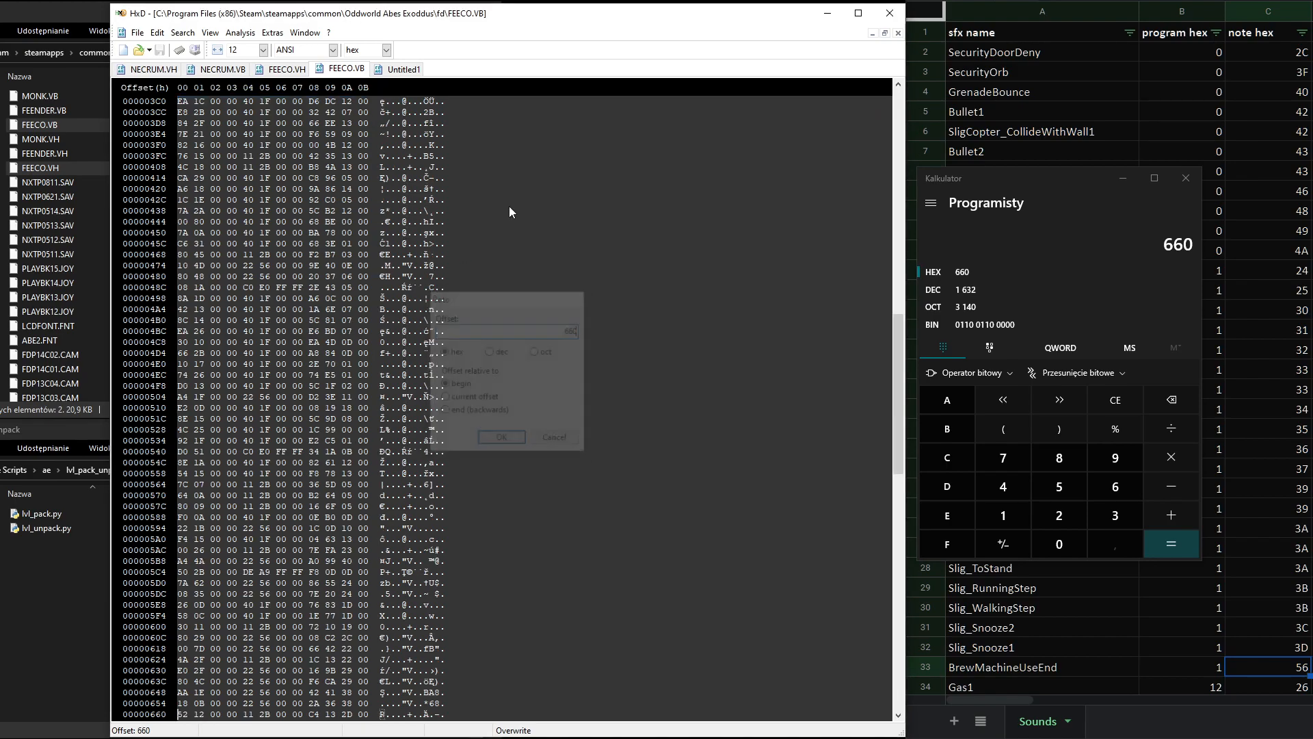
{"action": "scroll", "coordinate": [333, 473], "scroll_direction": "down", "scroll_amount": 3}
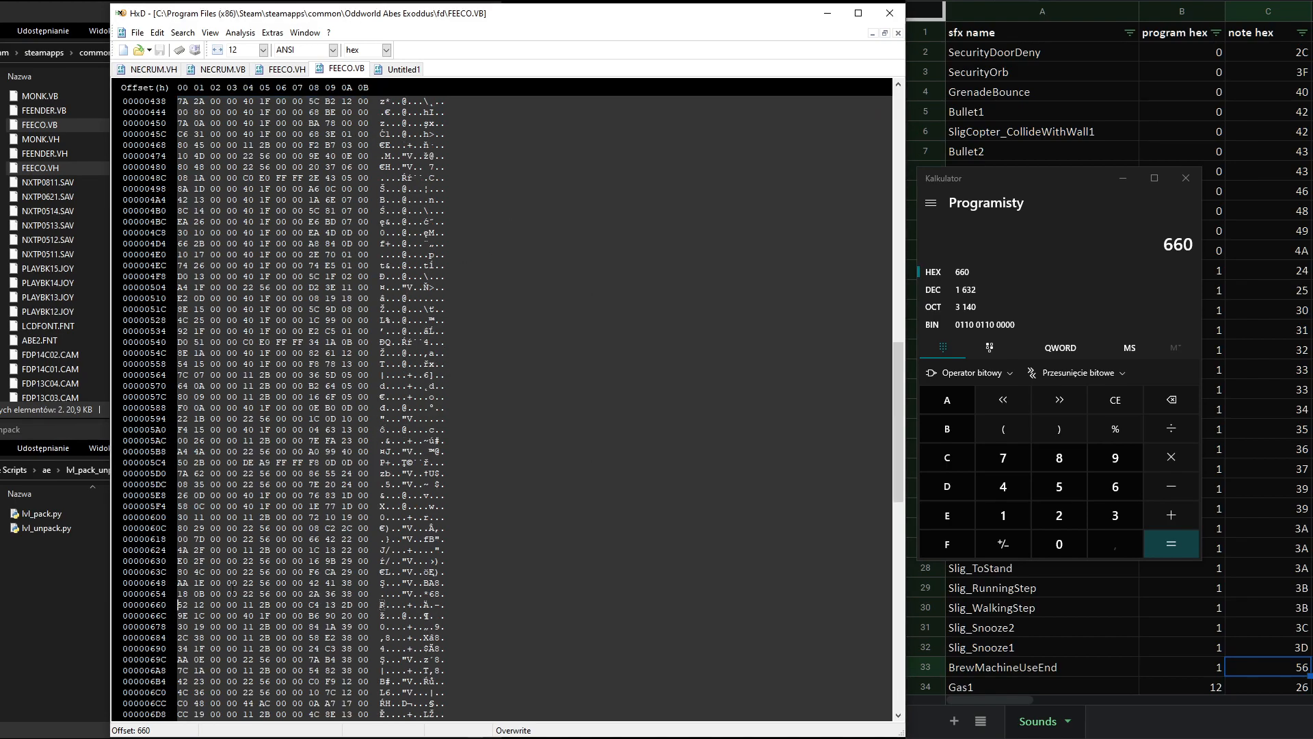
{"action": "left_click_drag", "start_coordinate": [178, 605], "coordinate": [370, 605]}
{"action": "key", "text": "ctrl+c"}
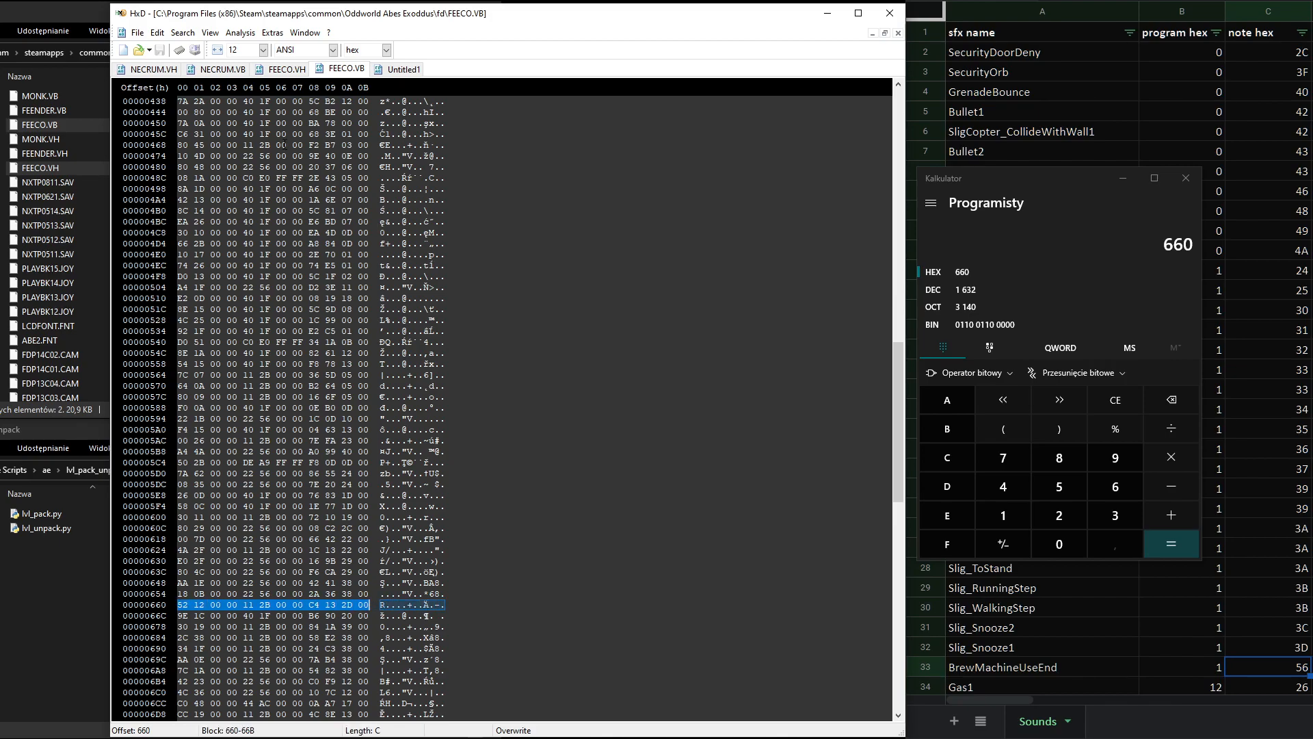
{"action": "left_click", "coordinate": [226, 69]}
{"action": "key", "text": "ctrl+v"}
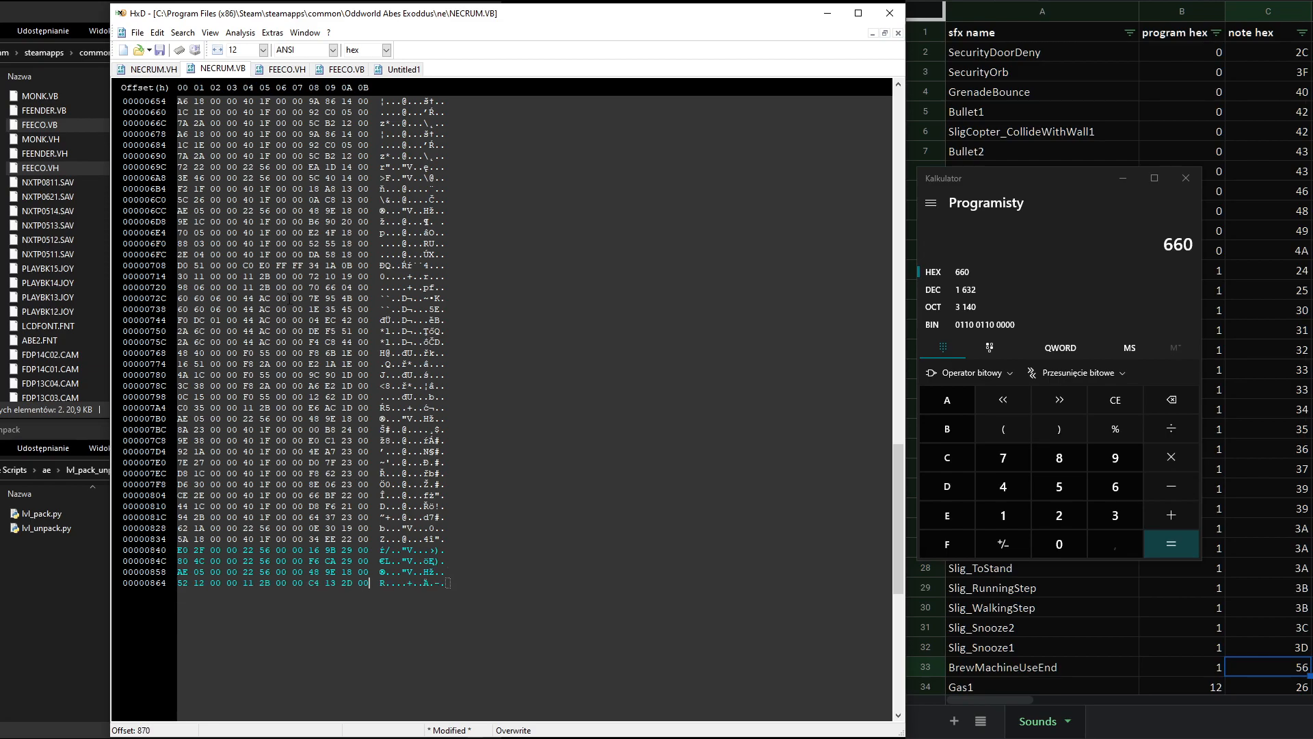
- Check the four entries in Untitled1 against the four appended rows at offsets 840 to 86F in NECRUM.VB, then save NECRUM.VB
{"action": "left_click", "coordinate": [404, 69]}
{"action": "left_click_drag", "start_coordinate": [179, 101], "coordinate": [578, 134]}
{"action": "left_click", "coordinate": [577, 134]}
{"action": "left_click", "coordinate": [217, 70]}
{"action": "key", "text": "shift+Up"}
{"action": "key", "text": "shift+Up"}
{"action": "key", "text": "shift+Up"}
{"action": "key", "text": "shift+Up"}
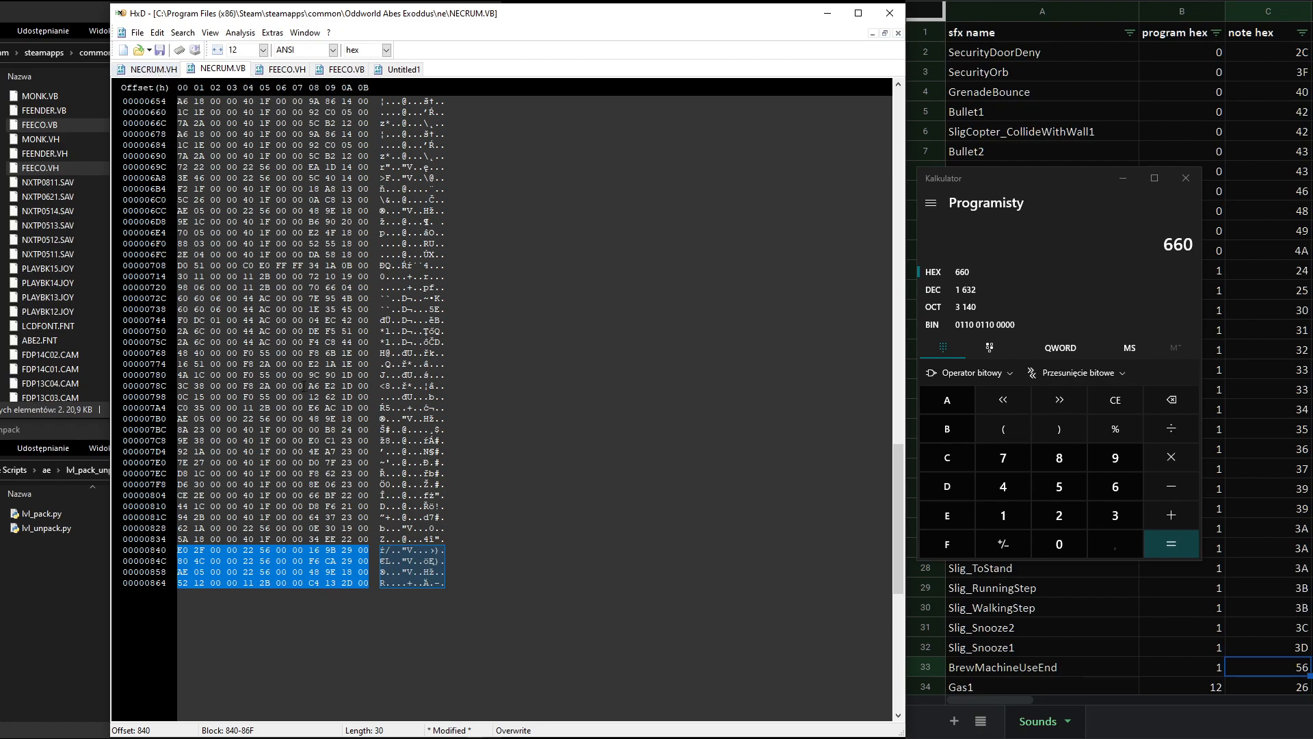
{"action": "key", "text": "ctrl+s"}
- Switch to File Explorer, return to the Oddworld Abes Exoddus folder, and select the ne folder
{"action": "left_click", "coordinate": [66, 13]}
{"action": "key", "text": "alt+Left"}
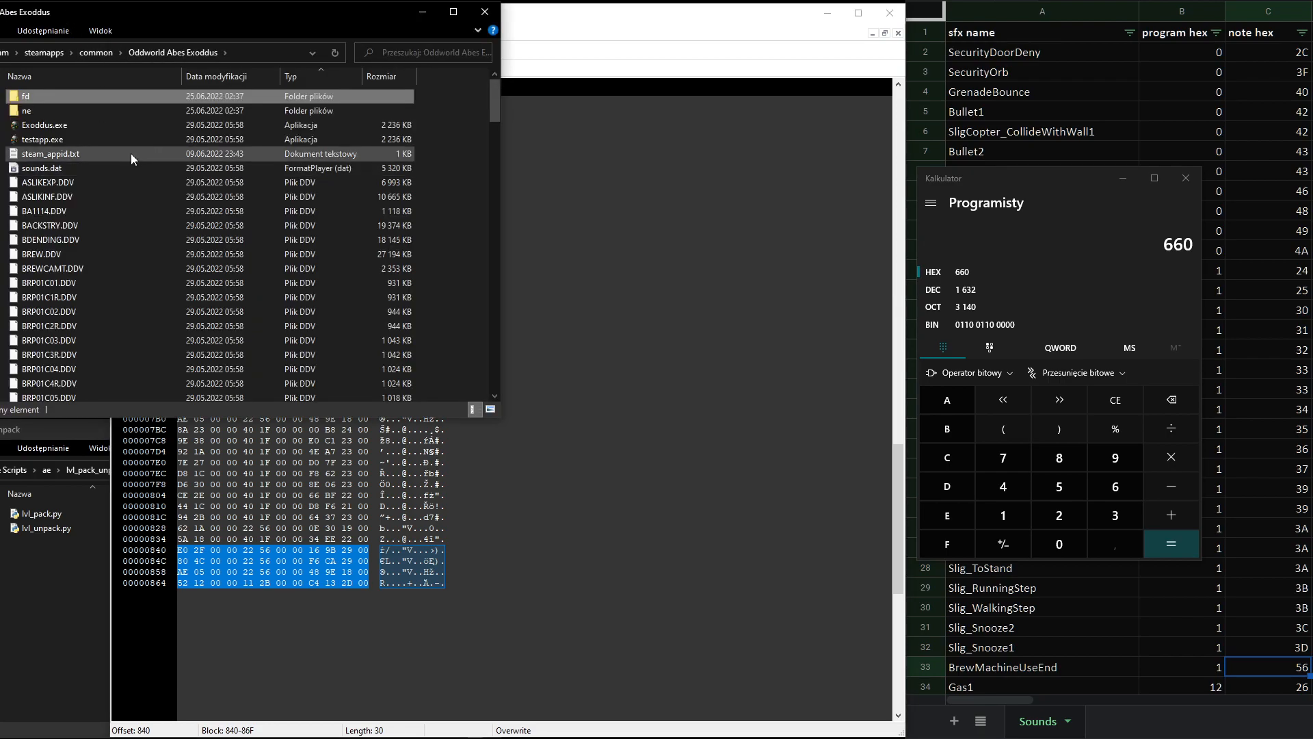
{"action": "left_click", "coordinate": [48, 112]}
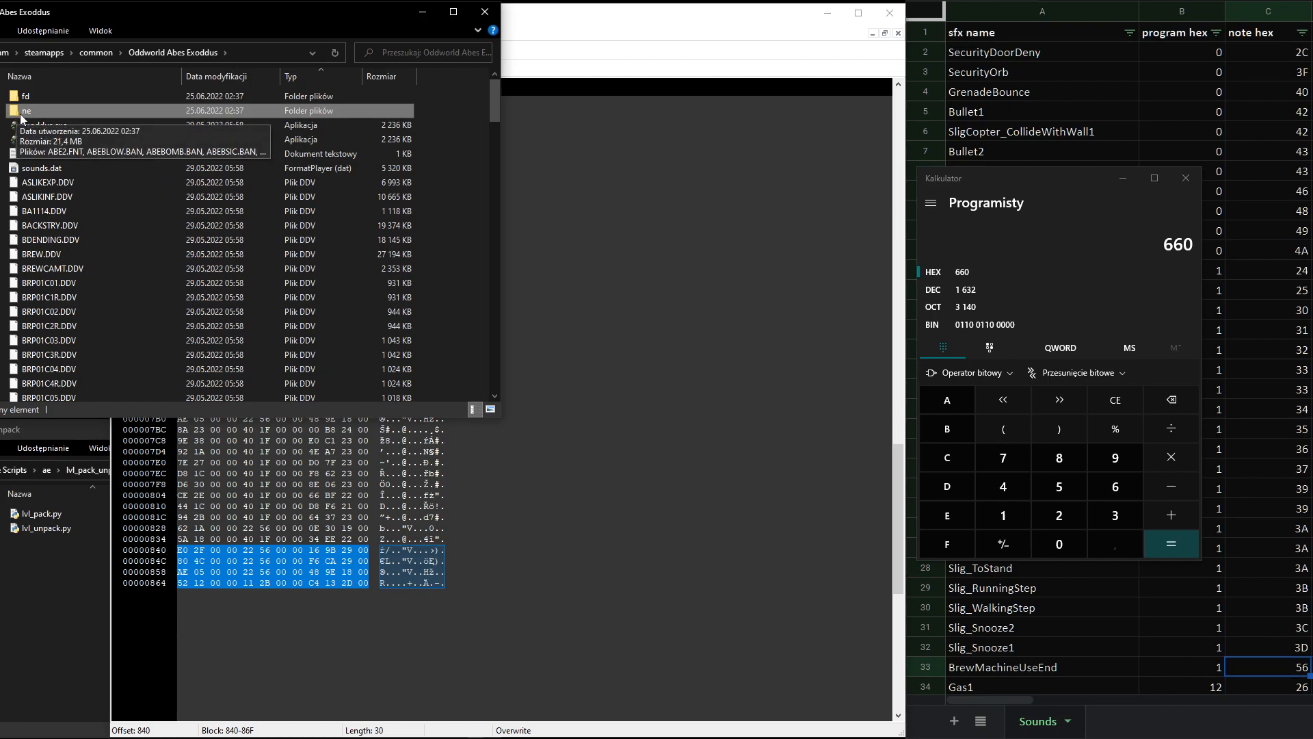
- Repack the ne folder with the lvl_pack.py script
{"action": "left_click_drag", "start_coordinate": [32, 112], "coordinate": [58, 520]}
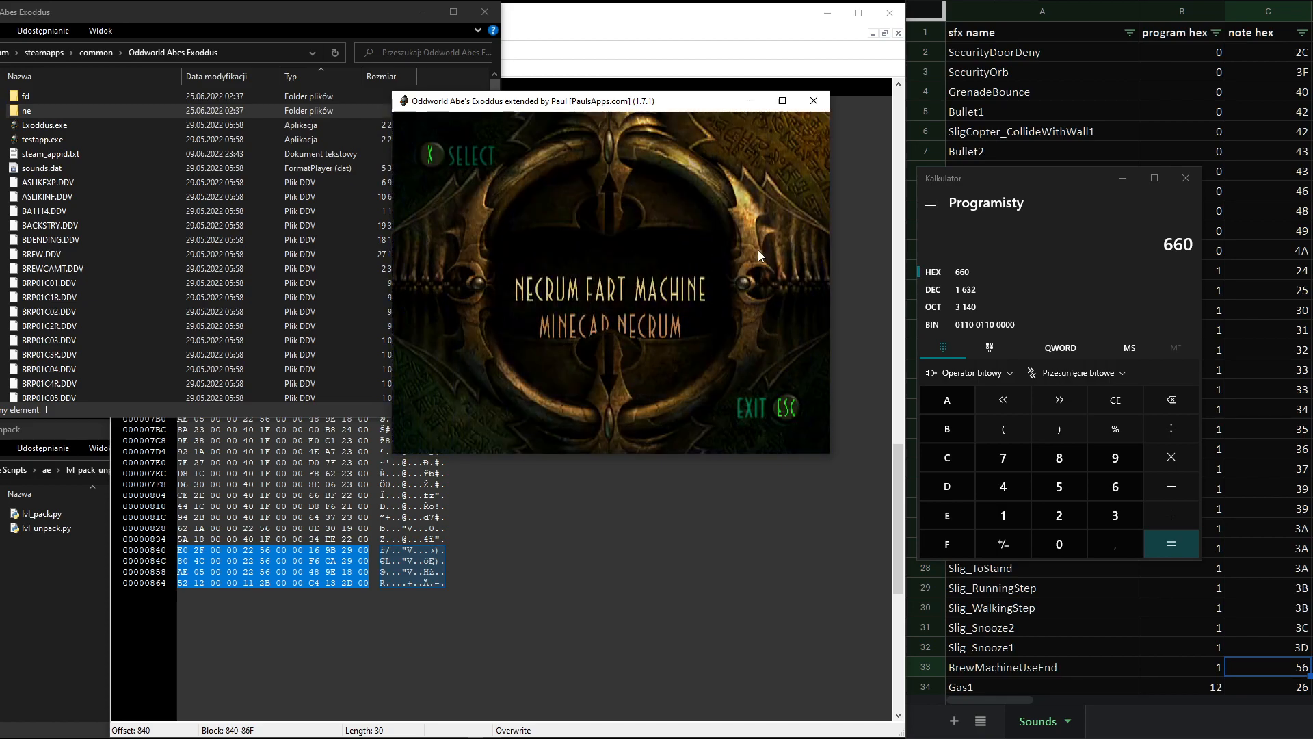
- Test the brew machine in the Necrum Fart Machine level of Oddworld Abe's Exoddus and close the game
{"action": "key", "text": "Return"}
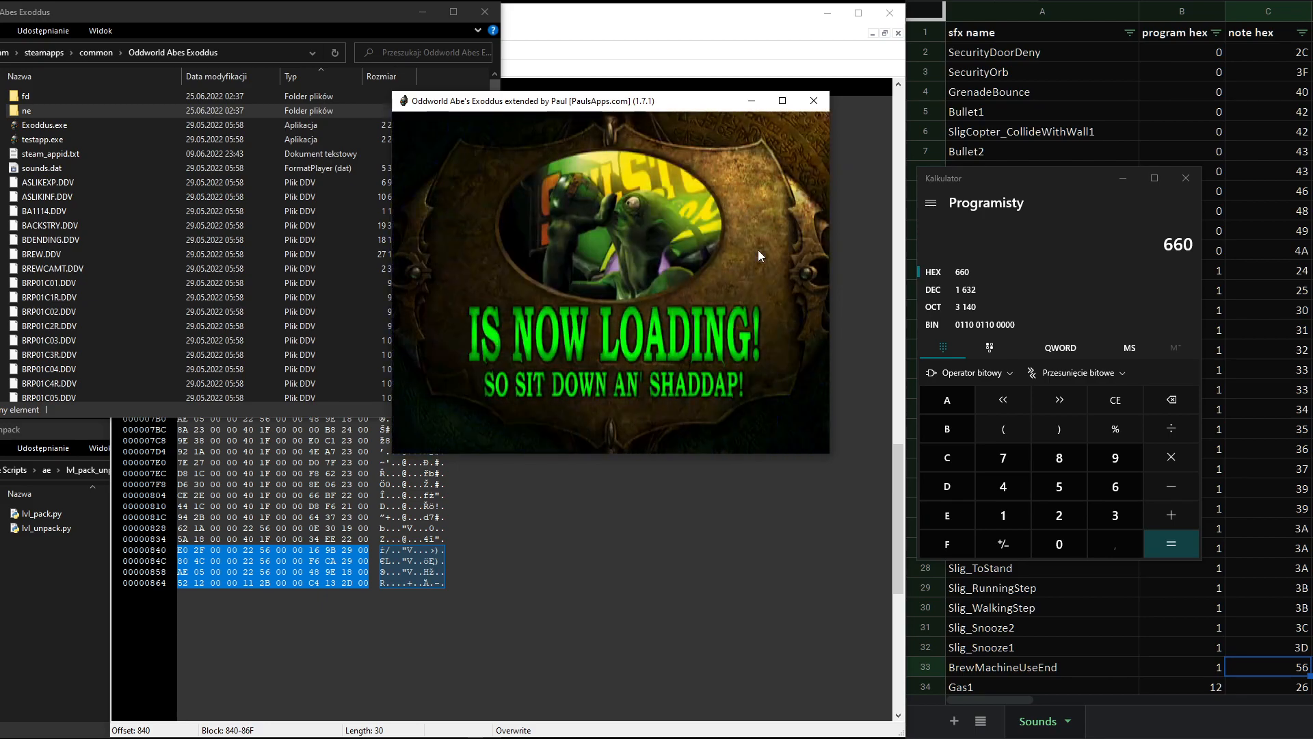
{"action": "key", "text": "Right"}
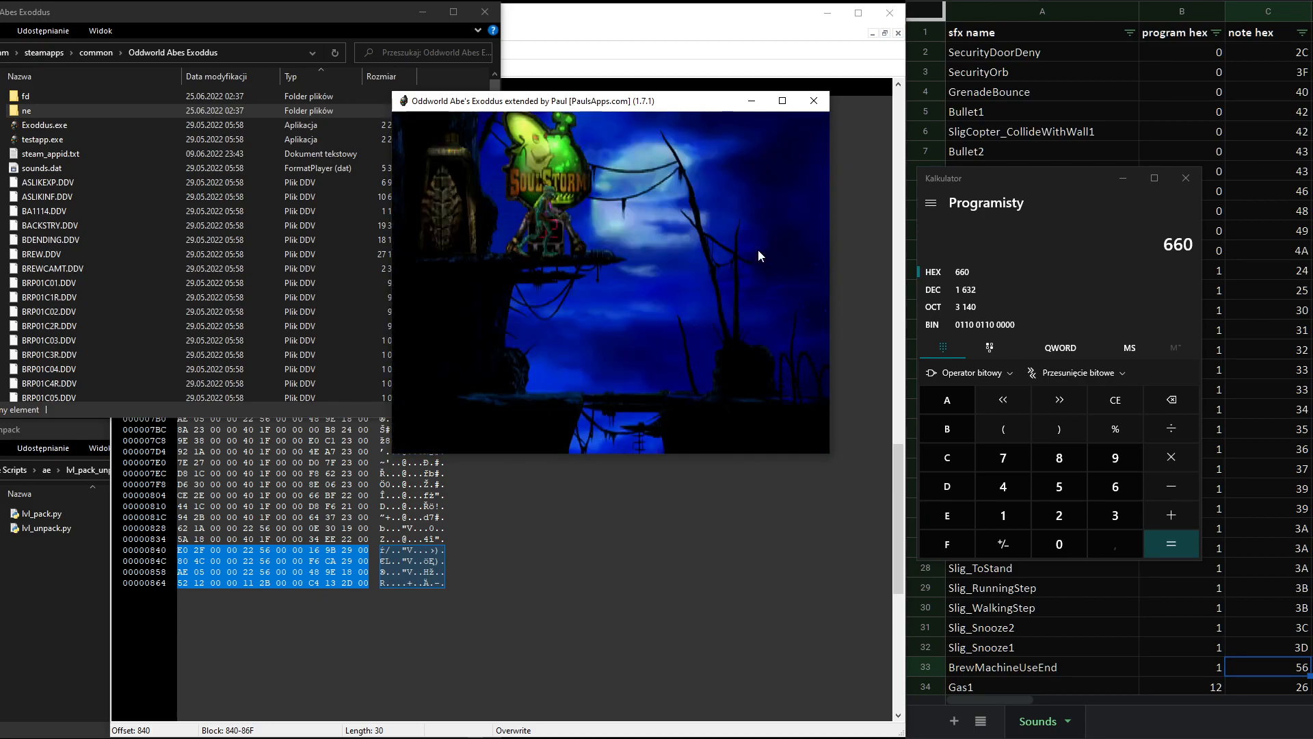
{"action": "key", "text": "Up"}
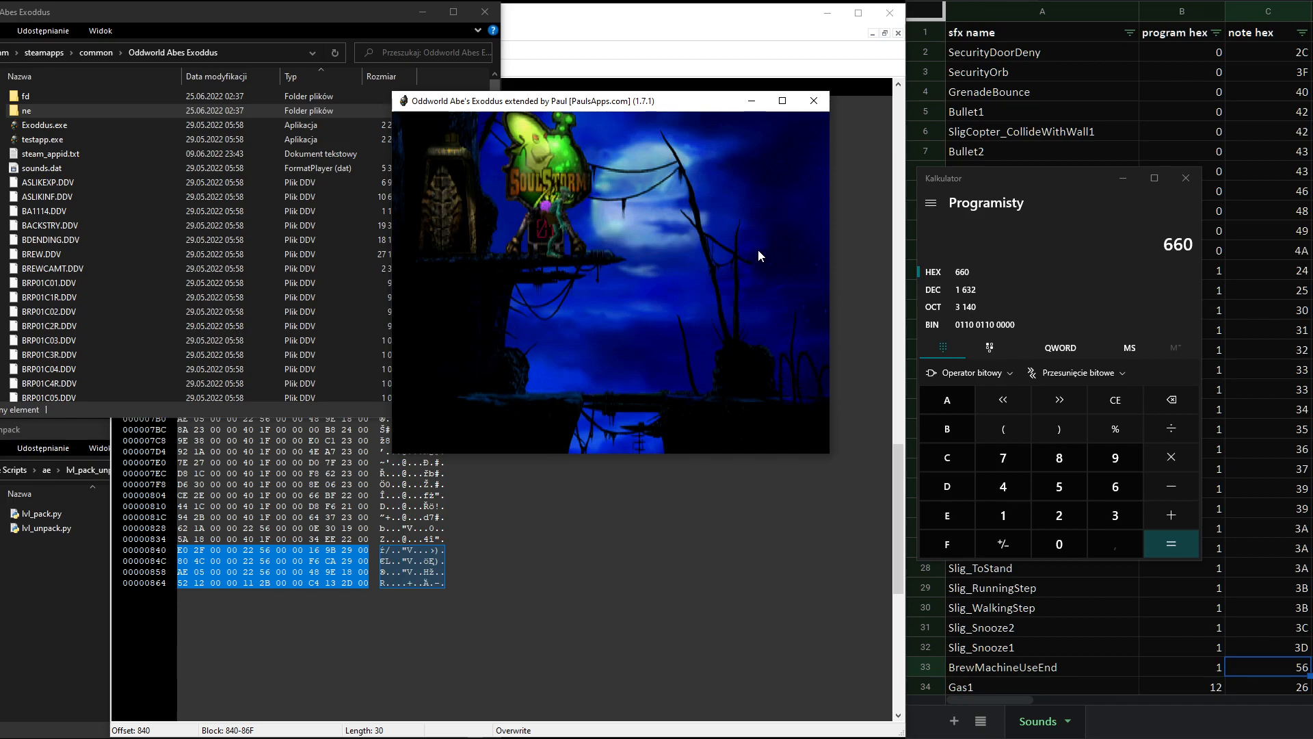
{"action": "key", "text": "Left"}
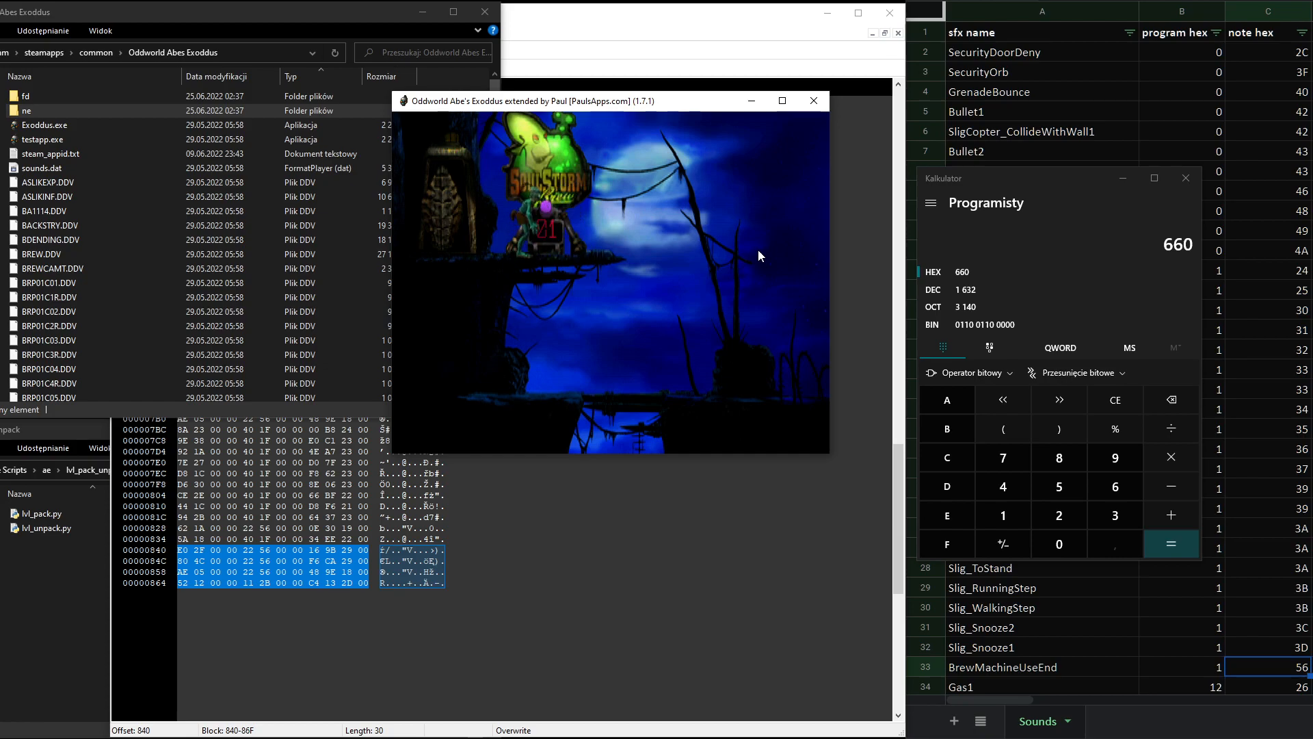
{"action": "left_click", "coordinate": [814, 104]}
{"action": "left_click", "coordinate": [592, 313]}
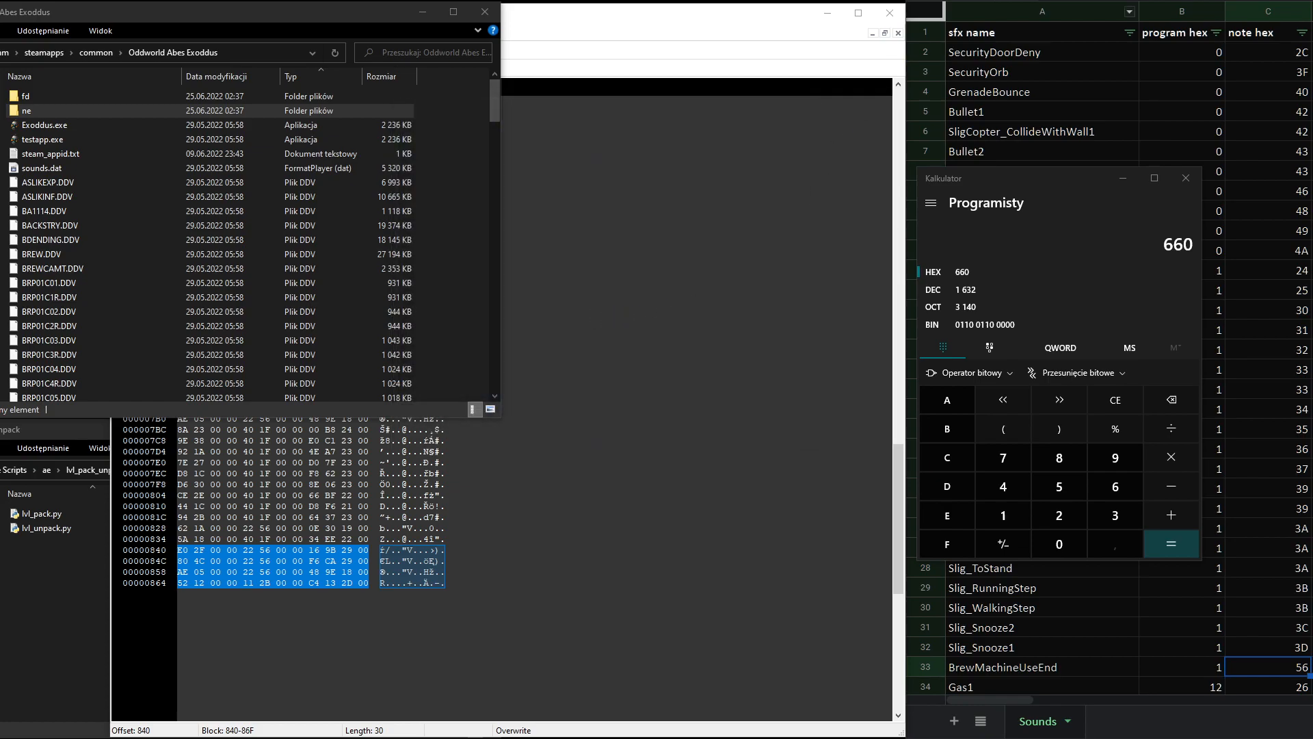
- Switch to the Sounds spreadsheet and look through the sfx names with their program and note hex values
{"action": "left_click", "coordinate": [1067, 2]}
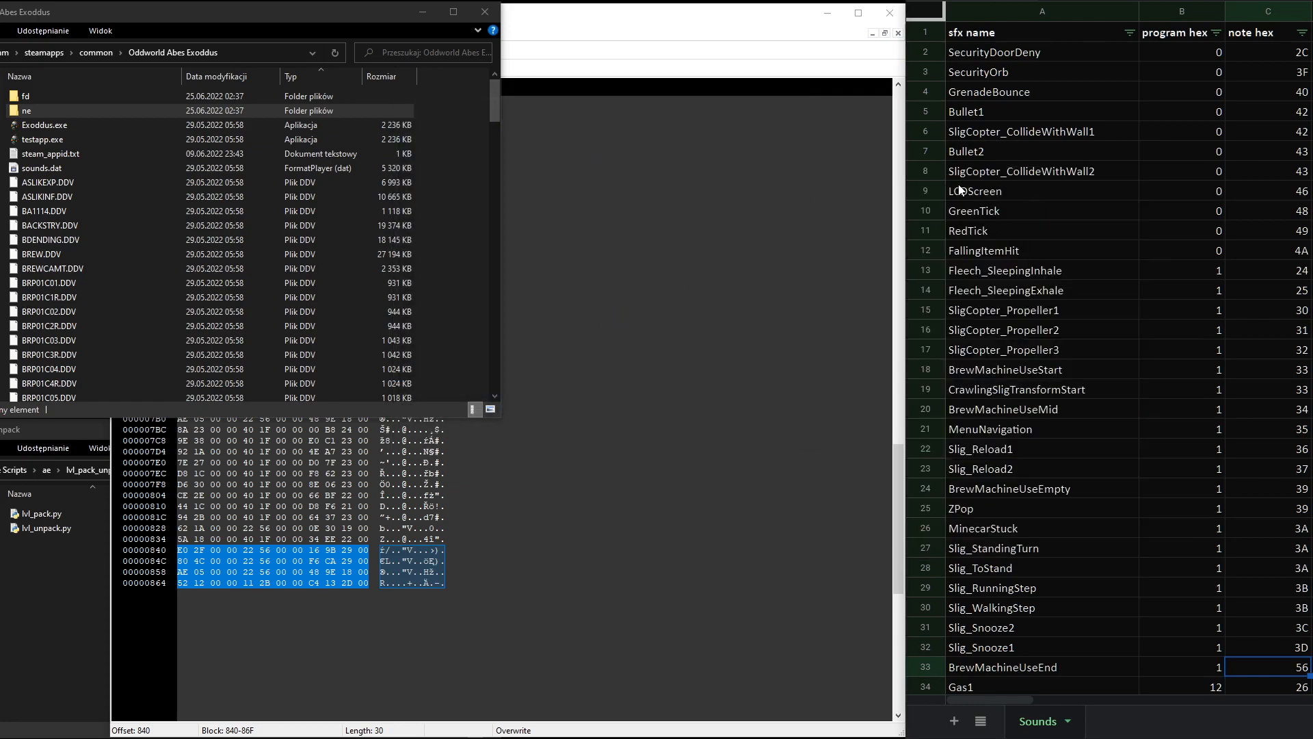
{"action": "left_click", "coordinate": [1048, 54]}
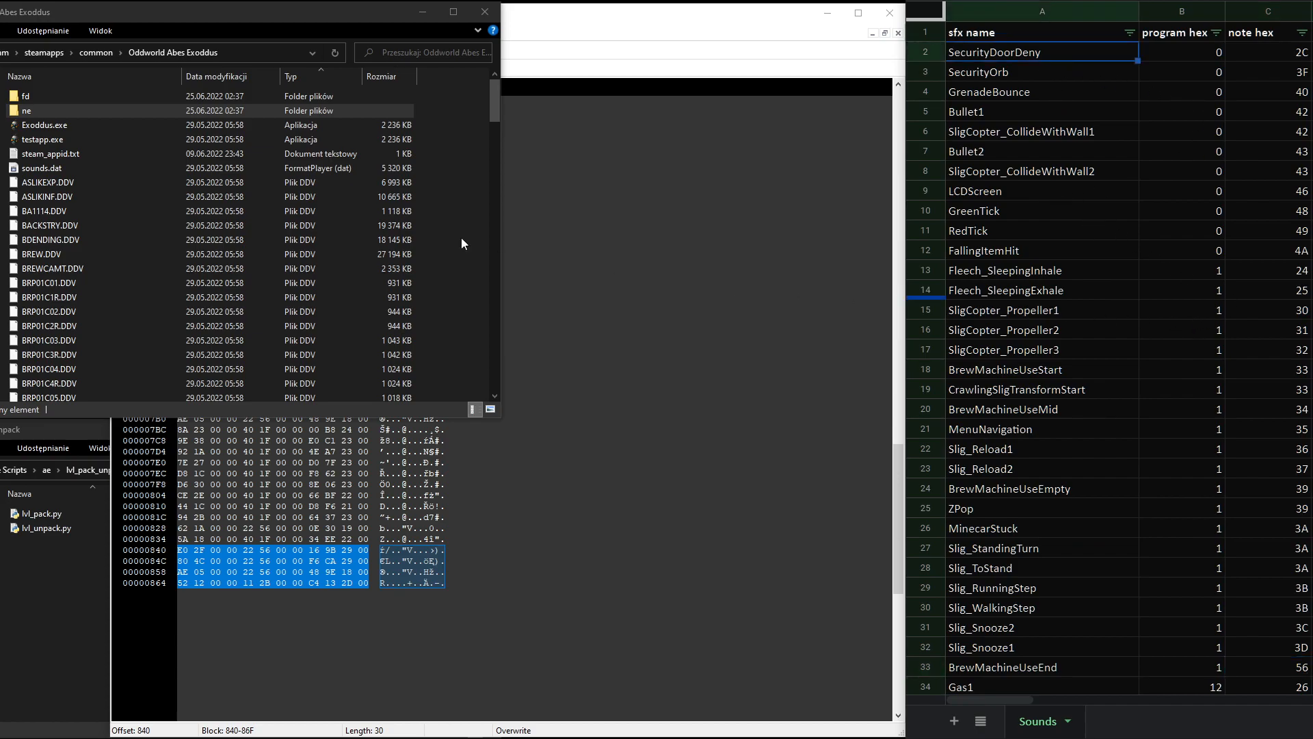
{"action": "scroll", "coordinate": [1057, 208], "scroll_direction": "down", "scroll_amount": 10}
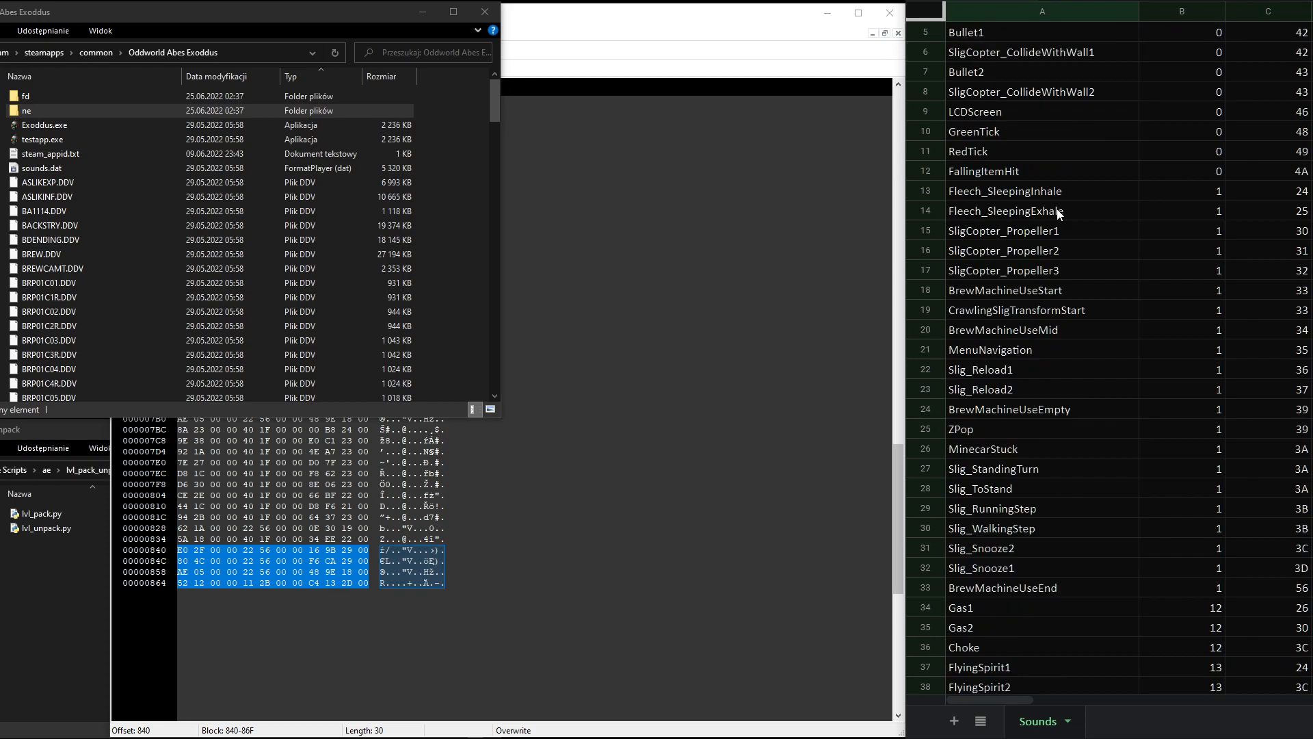
{"action": "scroll", "coordinate": [1069, 343], "scroll_direction": "down", "scroll_amount": 5}
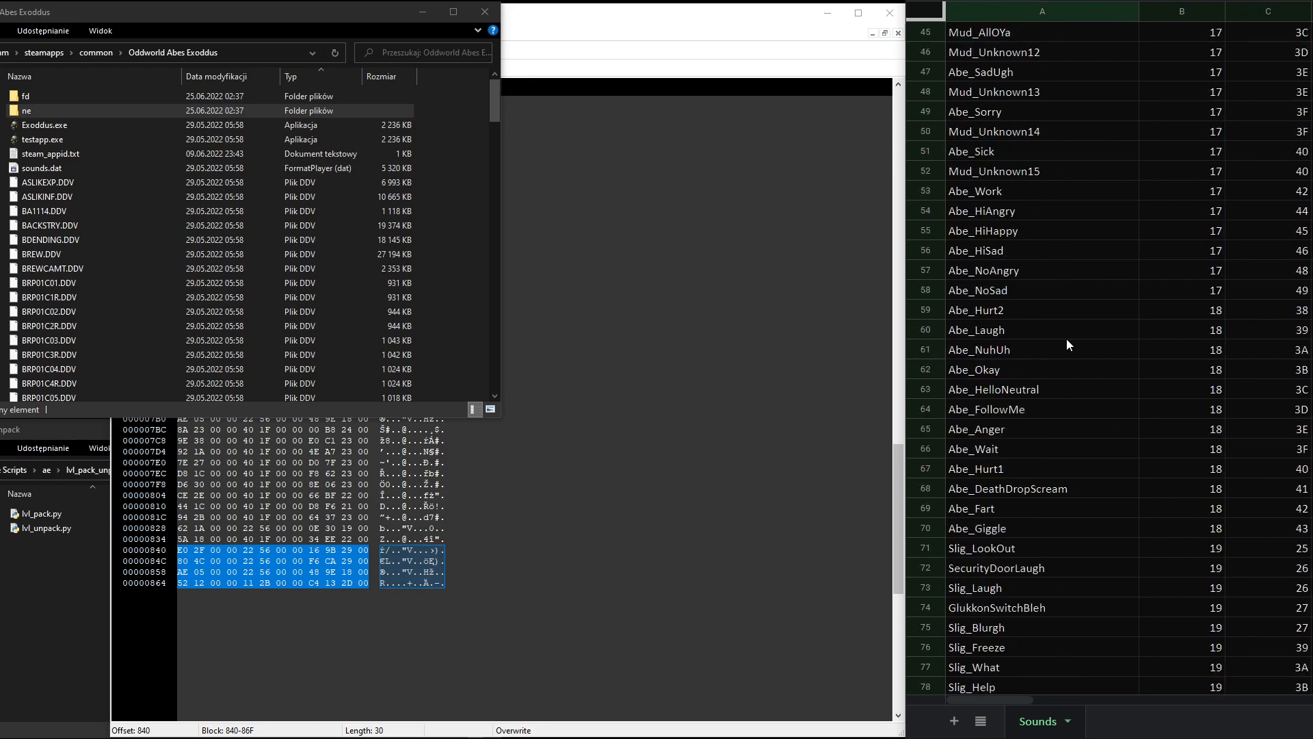
{"action": "scroll", "coordinate": [1069, 339], "scroll_direction": "down", "scroll_amount": 8}
{"action": "scroll", "coordinate": [1067, 339], "scroll_direction": "up", "scroll_amount": 18}
{"action": "scroll", "coordinate": [1068, 338], "scroll_direction": "up", "scroll_amount": 6}
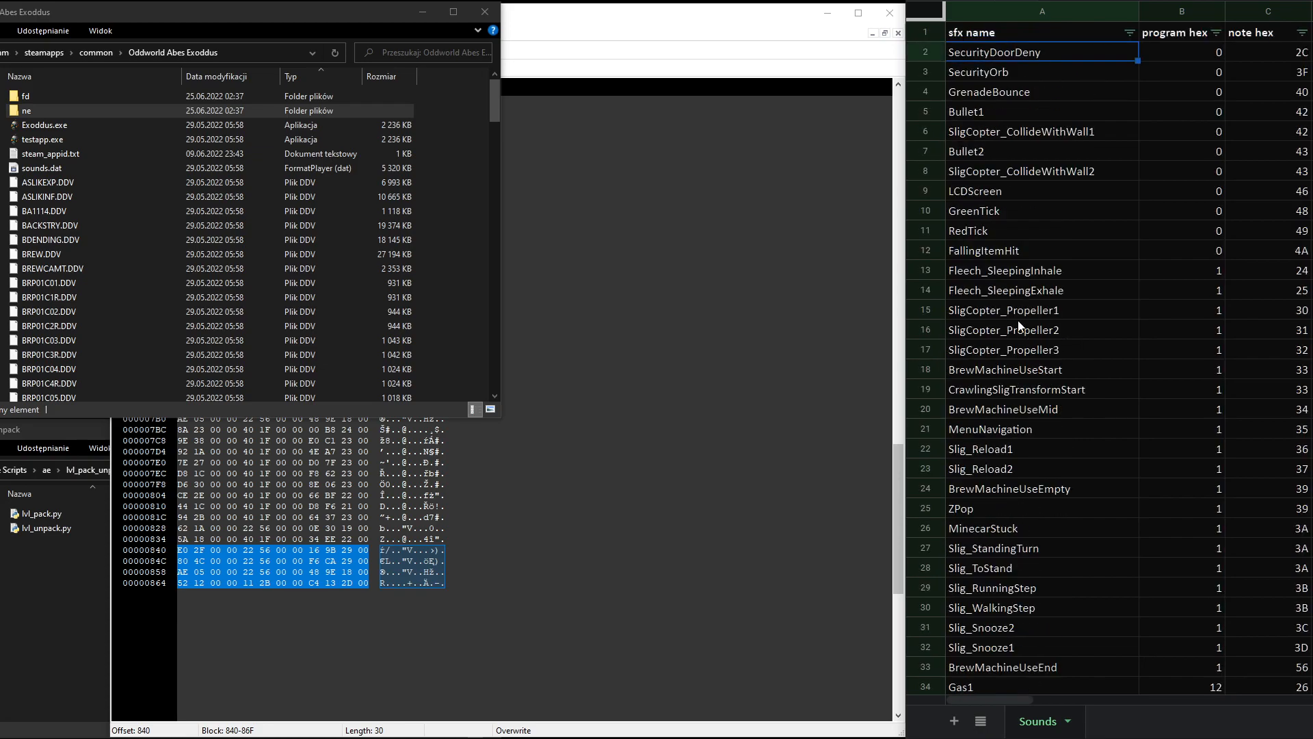
{"action": "scroll", "coordinate": [1058, 311], "scroll_direction": "down", "scroll_amount": 20}
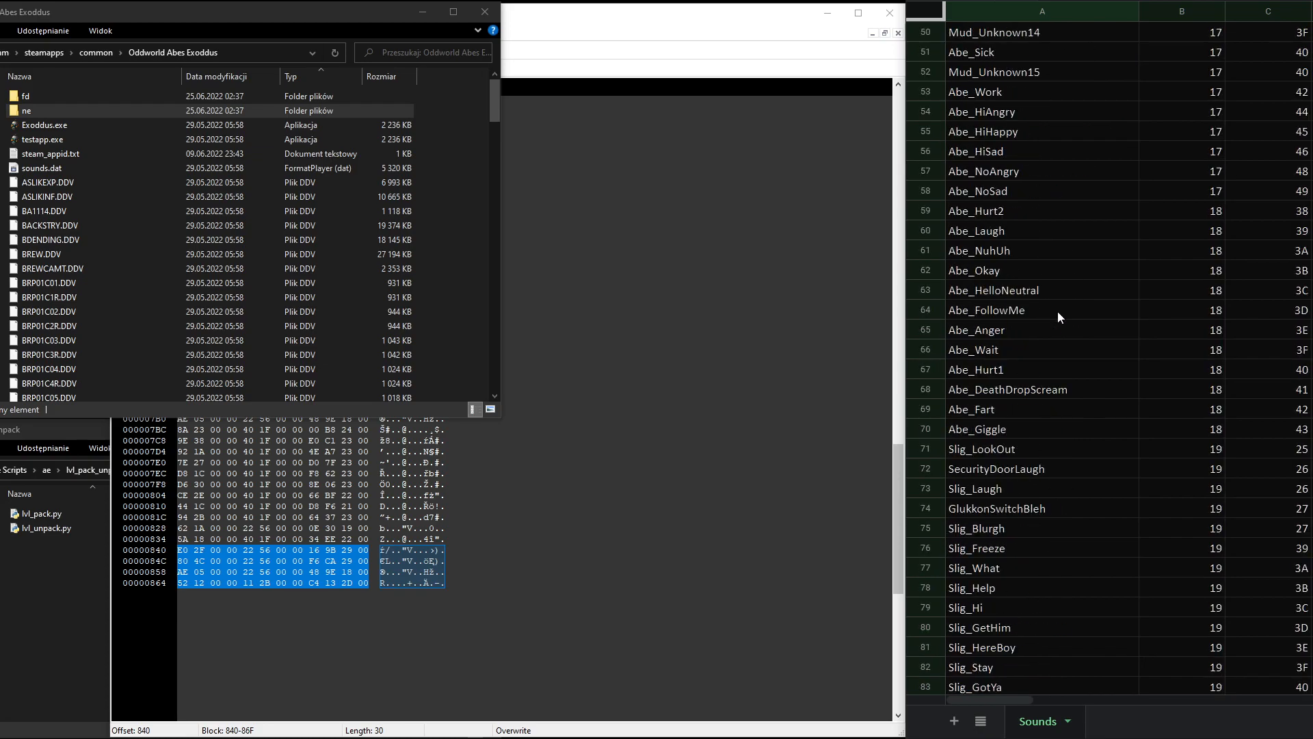
{"action": "scroll", "coordinate": [1050, 314], "scroll_direction": "up", "scroll_amount": 20}
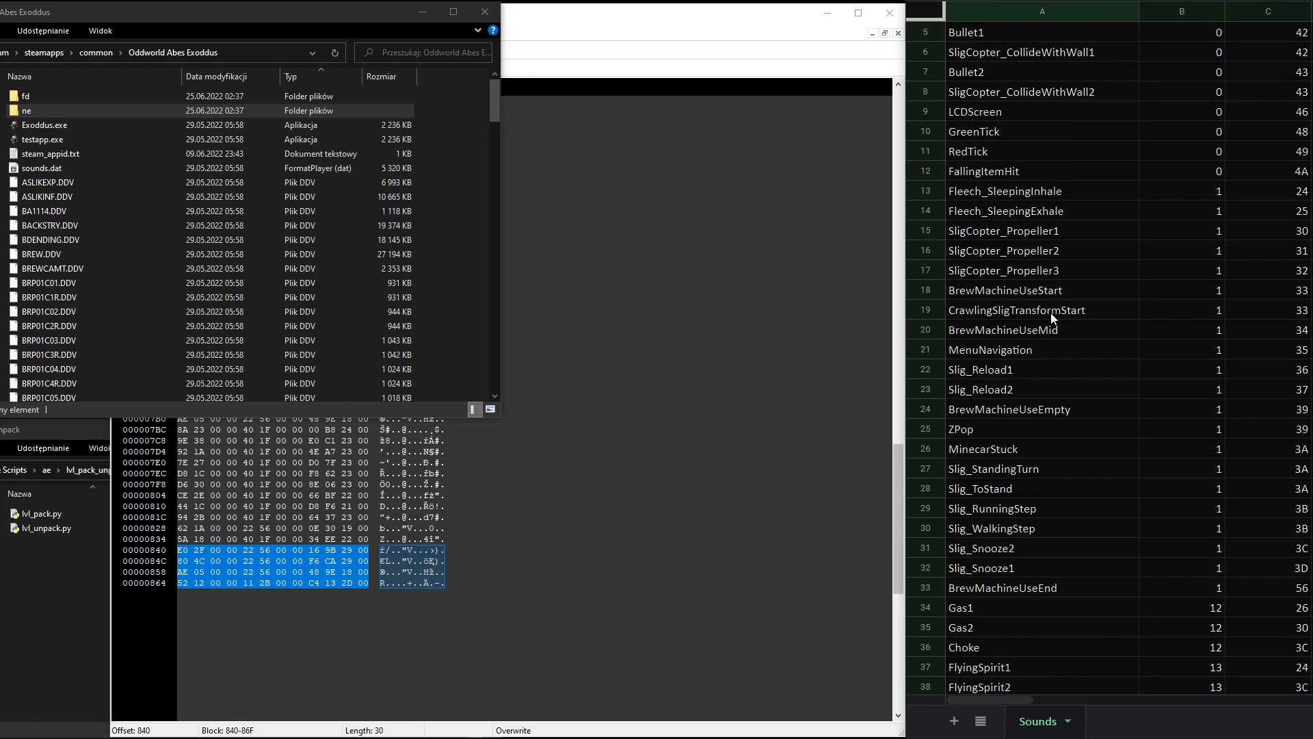